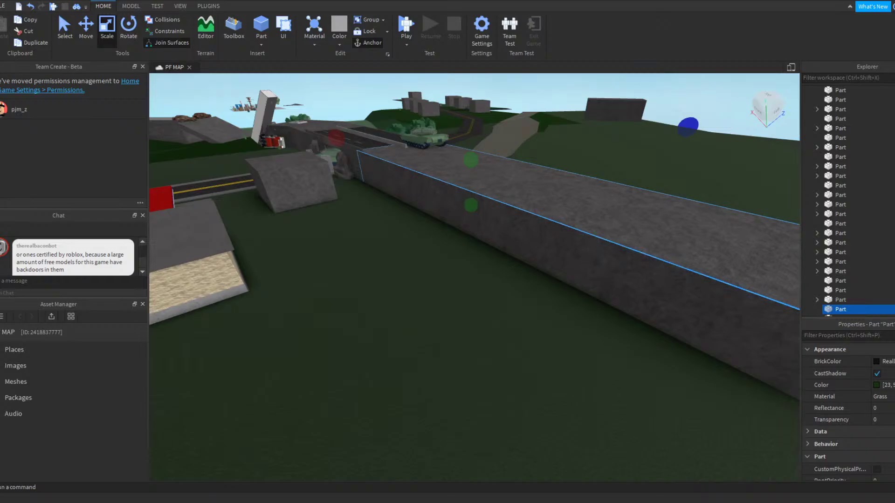
# Step: Clear the selection of the long stone wall and examine the overturned truck and tilted trailer beside it
pyautogui.moveTo(396, 136); pyautogui.dragTo(362, 114, button='right')
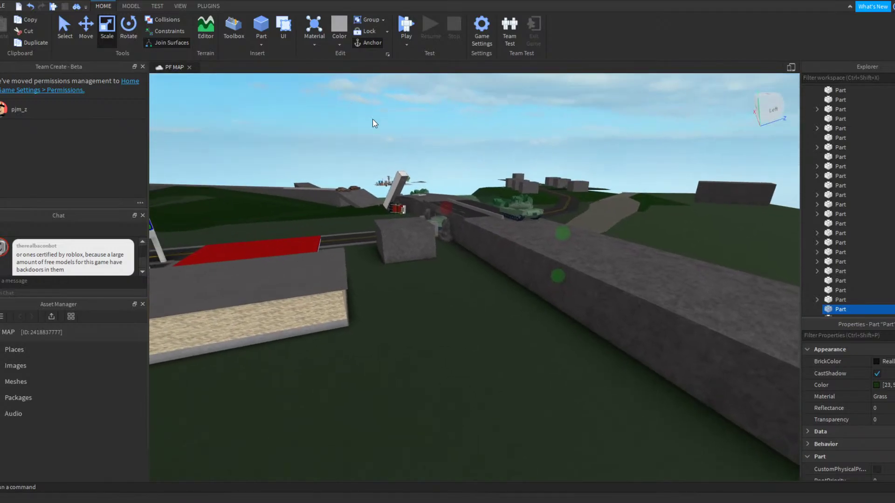
pyautogui.moveTo(448, 146)
pyautogui.mouseDown(button='right')
pyautogui.moveTo(429, 138)
pyautogui.moveTo(450, 143)
pyautogui.mouseUp(button='right')
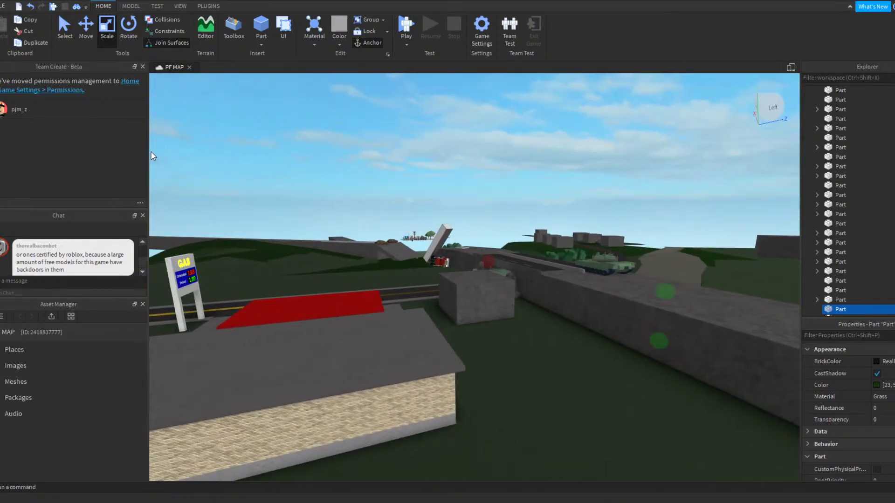
pyautogui.moveTo(147, 154); pyautogui.dragTo(130, 153)
pyautogui.moveTo(368, 177); pyautogui.dragTo(370, 173, button='right')
pyautogui.moveTo(486, 164); pyautogui.dragTo(512, 182, button='right')
pyautogui.click(505, 196)
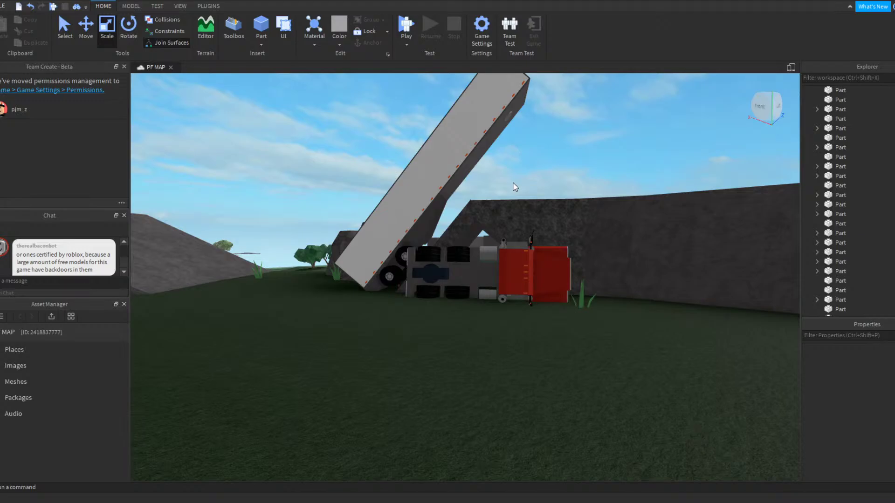
pyautogui.moveTo(323, 147); pyautogui.dragTo(325, 148, button='right')
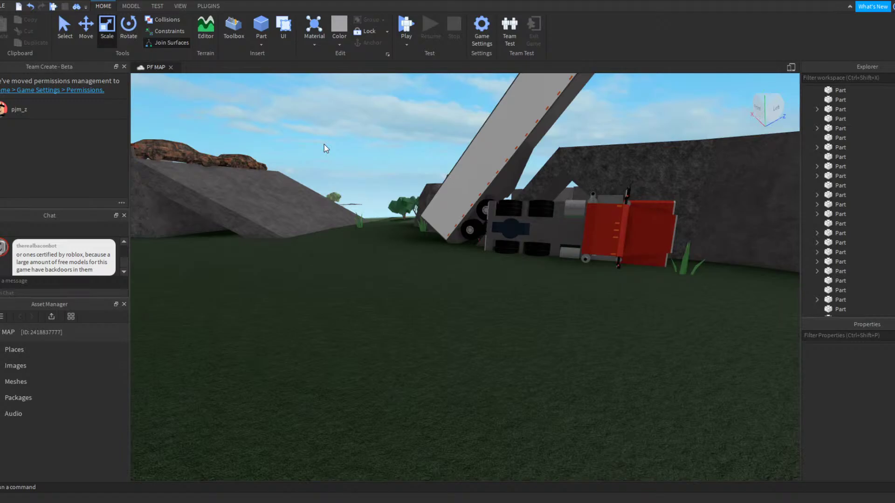
pyautogui.moveTo(324, 144); pyautogui.dragTo(324, 144, button='right')
# Step: Examine the road underpass, the overpass above it and the stone block beside the gas station
pyautogui.press('w')
pyautogui.press('w')
pyautogui.press('s')
pyautogui.press('d')
pyautogui.press('w')
pyautogui.press('a')
pyautogui.press('s')
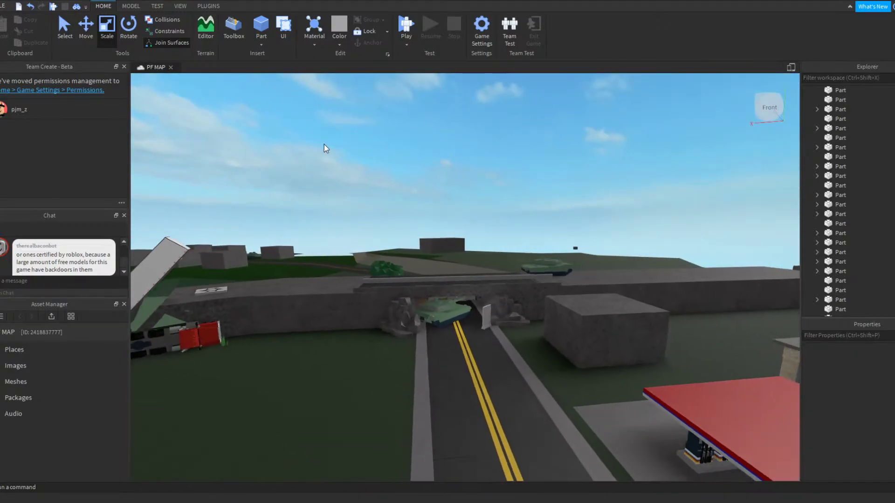
pyautogui.press('w')
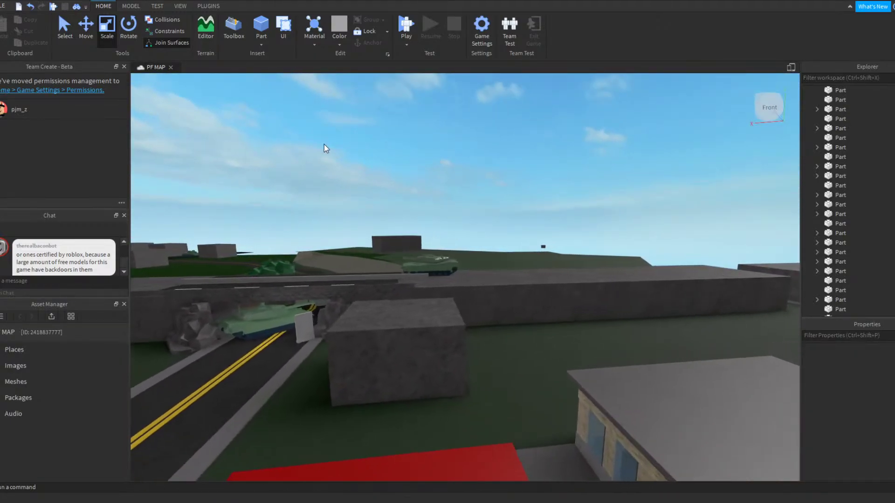
pyautogui.moveTo(324, 144)
pyautogui.mouseDown(button='right')
pyautogui.moveTo(342, 141)
pyautogui.moveTo(312, 143)
pyautogui.moveTo(326, 144)
pyautogui.moveTo(325, 154)
pyautogui.moveTo(325, 144)
pyautogui.moveTo(305, 144)
pyautogui.moveTo(324, 144)
pyautogui.mouseUp(button='right')
# Step: Survey the terrain around the water, including the partly sunken tank and the trees near the overpass
pyautogui.press('w')
pyautogui.press('a')
pyautogui.press('w')
pyautogui.press('w')
pyautogui.press('a')
pyautogui.press('w')
pyautogui.press('w')
pyautogui.press('w')
pyautogui.press('w')
pyautogui.press('w')
pyautogui.press('w')
pyautogui.press('w')
pyautogui.press('w')
pyautogui.press('w')
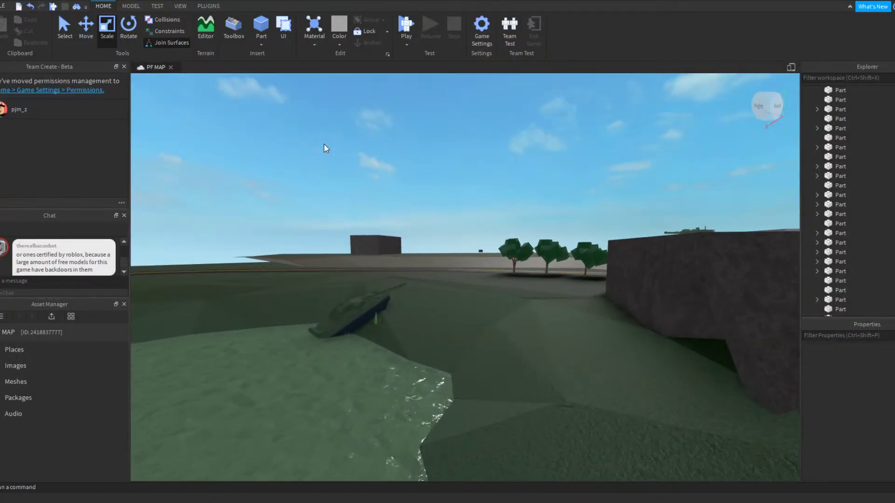
pyautogui.moveTo(324, 144)
pyautogui.mouseDown(button='right')
pyautogui.moveTo(337, 145)
pyautogui.moveTo(323, 144)
pyautogui.mouseUp(button='right')
# Step: Follow the road out to its unfinished far end and look back over the whole map
pyautogui.press('w')
pyautogui.press('w')
pyautogui.press('d')
pyautogui.press('d')
pyautogui.press('d')
pyautogui.press('w')
pyautogui.press('a')
pyautogui.press('w')
pyautogui.press('w')
pyautogui.press('w')
pyautogui.press('s')
pyautogui.press('w')
pyautogui.press('w')
pyautogui.press('w')
pyautogui.press('s')
pyautogui.press('a')
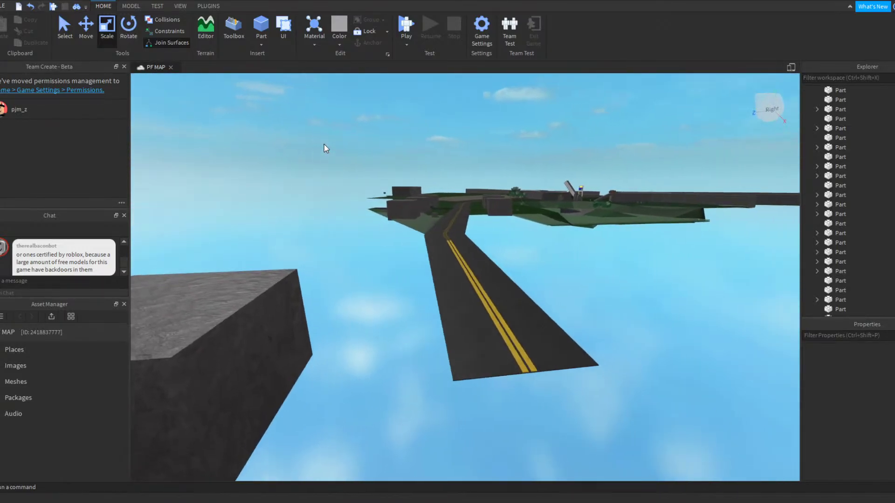
pyautogui.press('d')
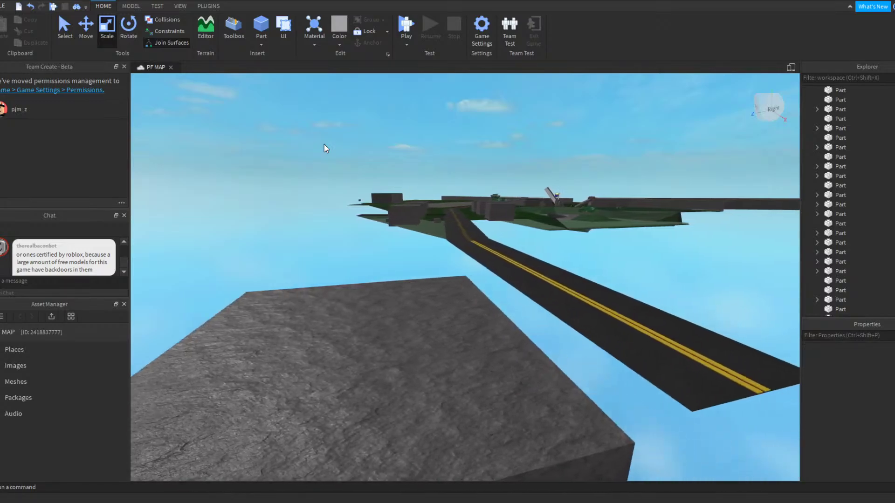
pyautogui.press('d')
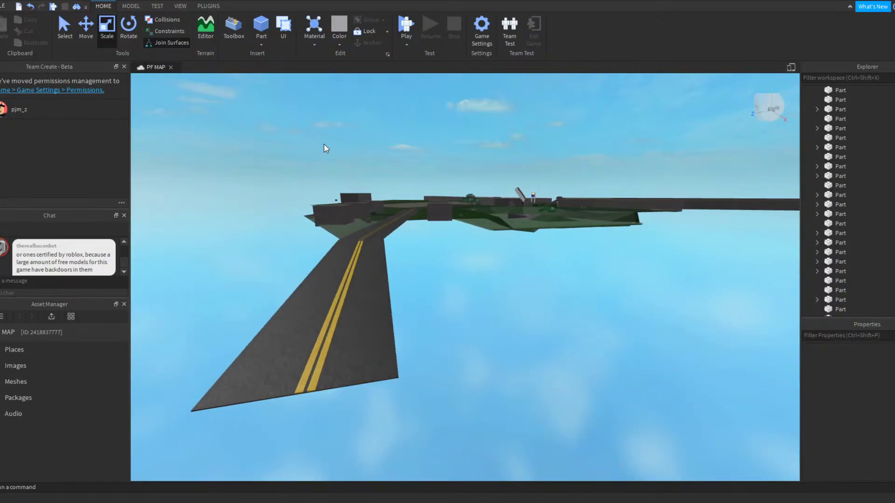
# Step: Return from the end of the road to the map's center and inspect the area between the truck and gas station
pyautogui.press('a')
pyautogui.press('w')
pyautogui.moveTo(324, 144); pyautogui.dragTo(324, 144, button='right')
pyautogui.press('w')
pyautogui.press('d')
pyautogui.press('a')
pyautogui.press('w')
pyautogui.press('d')
pyautogui.press('w')
pyautogui.press('d')
pyautogui.press('w')
pyautogui.press('d')
pyautogui.press('w')
pyautogui.press('d')
pyautogui.press('w')
pyautogui.press('w')
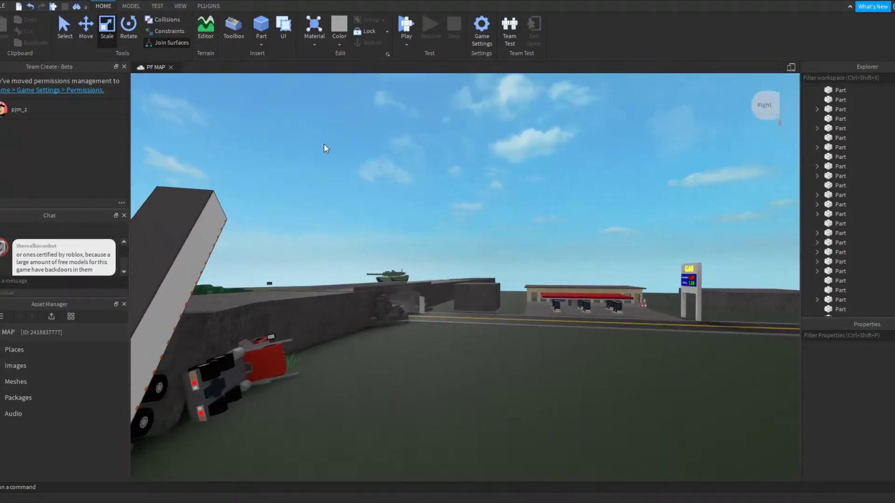
pyautogui.press('w')
# Step: Inspect the tank, rubble and barrier in the underpass from the road at ground level
pyautogui.moveTo(323, 144); pyautogui.dragTo(324, 148, button='right')
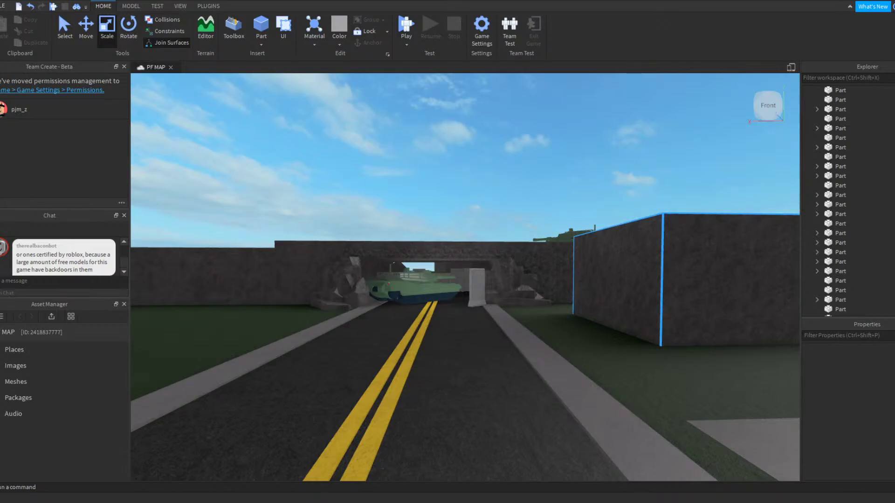
pyautogui.press('w')
pyautogui.moveTo(519, 192); pyautogui.dragTo(521, 193, button='right')
pyautogui.press('a')
pyautogui.press('s')
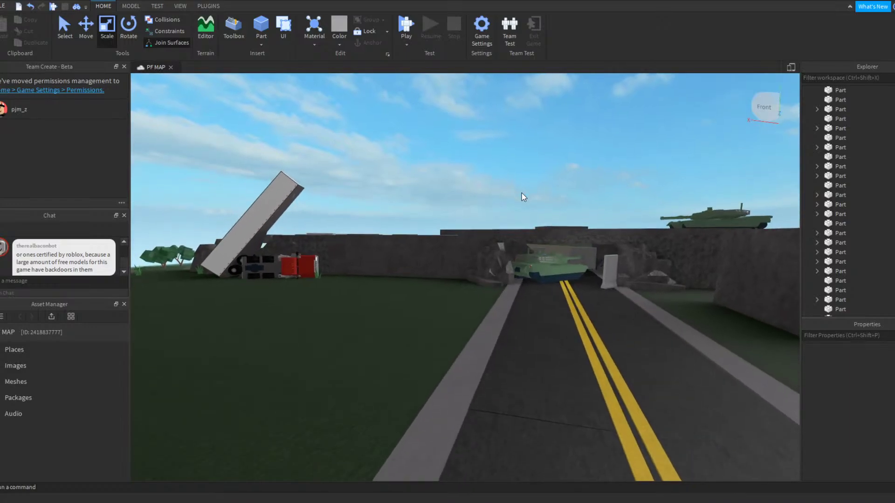
pyautogui.press('d')
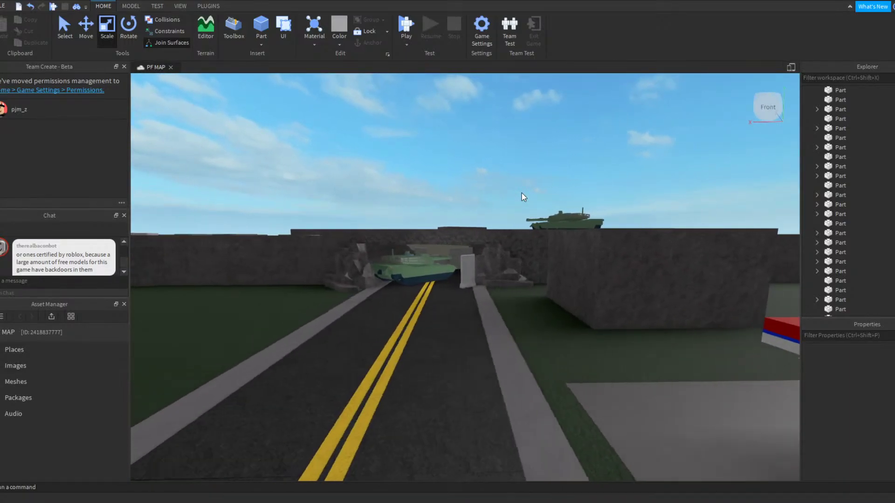
pyautogui.press('w')
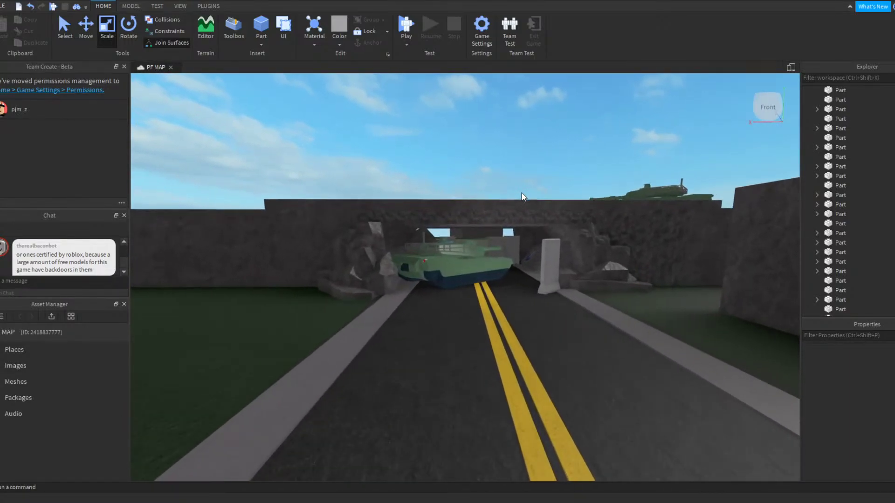
pyautogui.press('s')
pyautogui.press('d')
# Step: Survey the grassy hills at the map's outskirts, looking toward the truck and overpass
pyautogui.moveTo(522, 193)
pyautogui.mouseDown(button='right')
pyautogui.moveTo(501, 183)
pyautogui.moveTo(509, 183)
pyautogui.mouseUp(button='right')
pyautogui.press('w')
pyautogui.press('w')
pyautogui.press('a')
pyautogui.press('a')
pyautogui.press('w')
pyautogui.press('d')
pyautogui.press('w')
pyautogui.press('w')
pyautogui.press('w')
pyautogui.press('w')
pyautogui.press('s')
pyautogui.press('s')
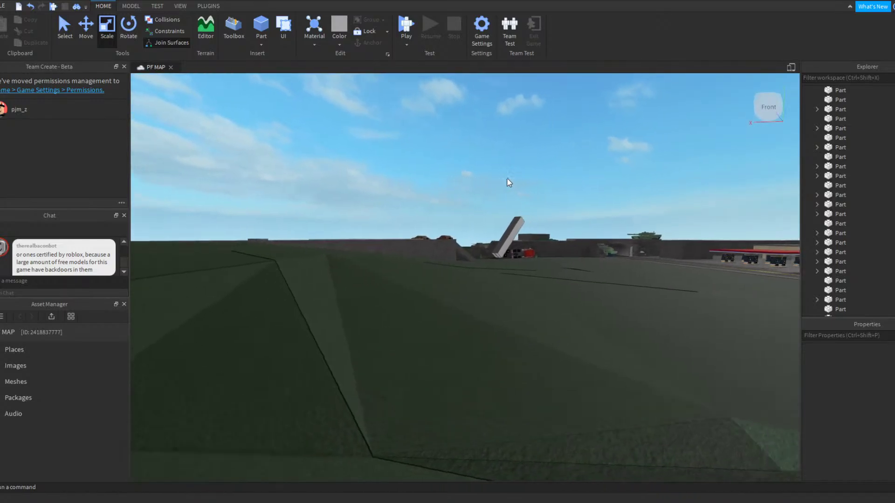
pyautogui.press('w')
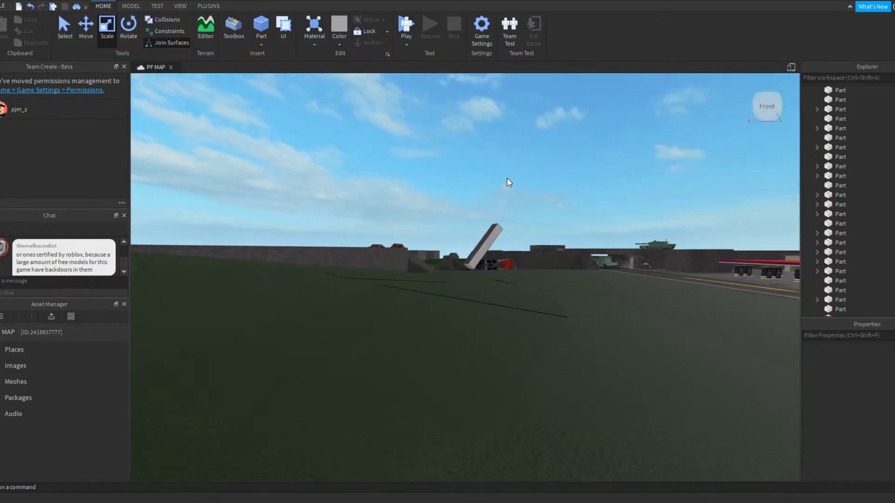
pyautogui.press('w')
pyautogui.press('w')
# Step: Examine the area behind the gas station and the flat stone block next to the road
pyautogui.moveTo(538, 186); pyautogui.dragTo(536, 186, button='right')
pyautogui.press('w')
pyautogui.press('w')
pyautogui.press('w')
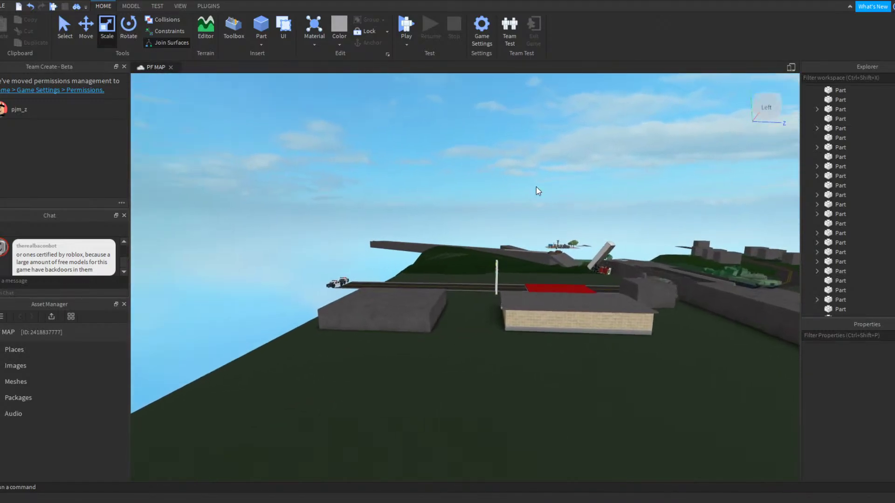
pyautogui.press('w')
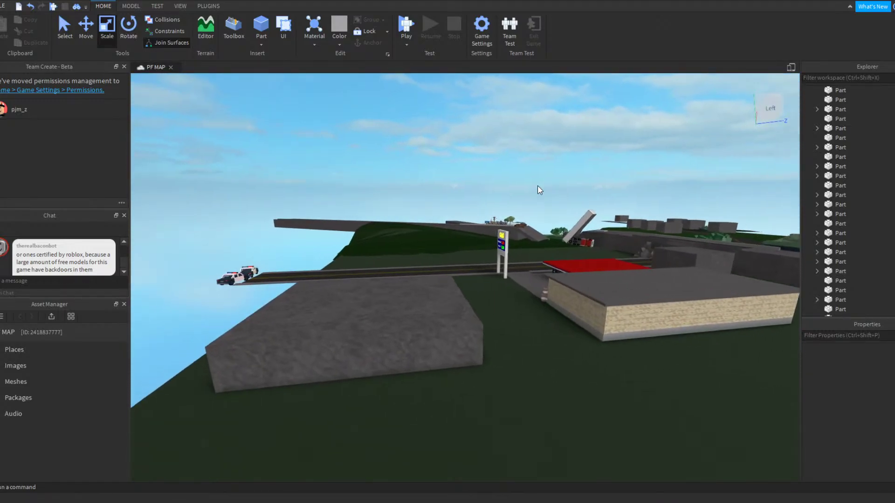
pyautogui.press('w')
pyautogui.press('a')
pyautogui.press('a')
pyautogui.press('w')
pyautogui.moveTo(537, 186); pyautogui.dragTo(538, 185, button='right')
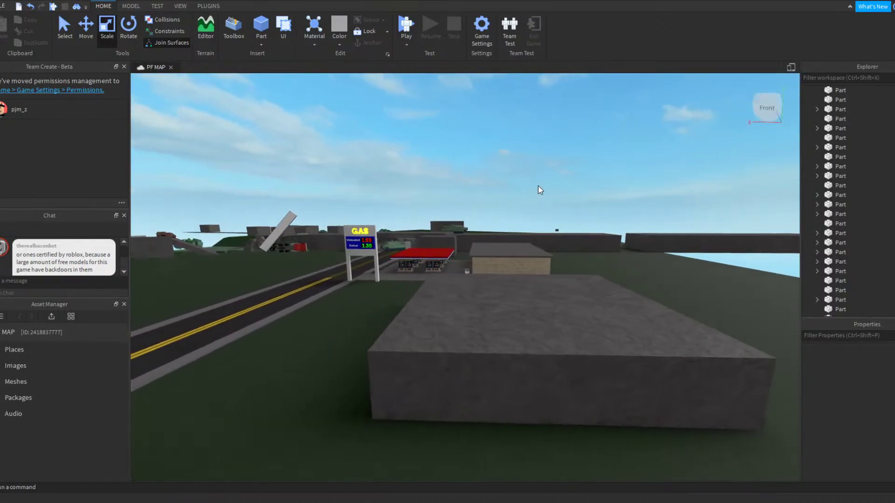
# Step: Inspect the gas price sign, the pumps' red canopy and the station building
pyautogui.press('w')
pyautogui.press('a')
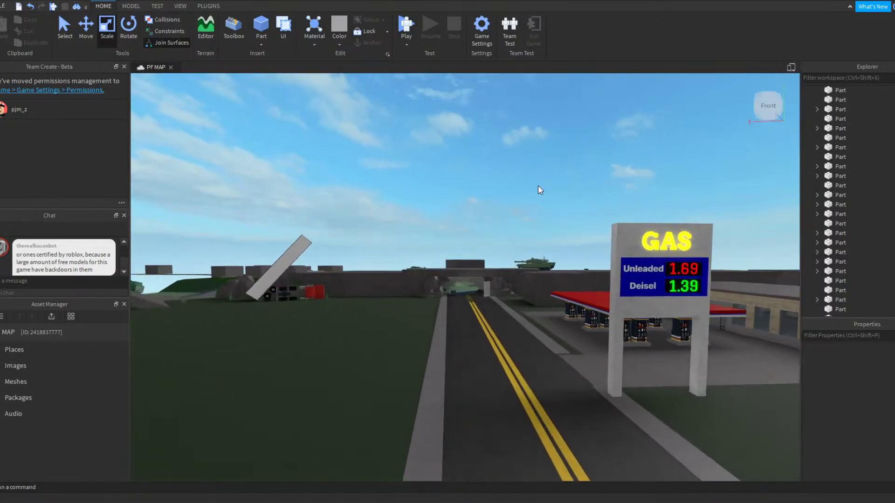
pyautogui.press('s')
pyautogui.moveTo(537, 185); pyautogui.dragTo(538, 185, button='right')
pyautogui.press('w')
pyautogui.press('w')
pyautogui.press('w')
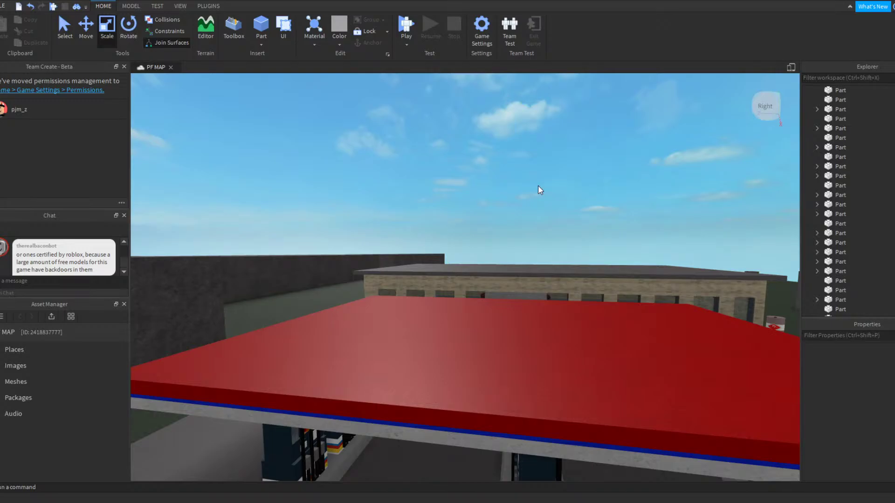
pyautogui.press('s')
pyautogui.moveTo(538, 185); pyautogui.dragTo(538, 189, button='right')
# Step: Examine the tilted trailer leaning against the broken end of the raised highway
pyautogui.press('w')
pyautogui.press('a')
pyautogui.press('s')
pyautogui.press('d')
pyautogui.press('w')
pyautogui.press('d')
pyautogui.press('w')
pyautogui.press('a')
pyautogui.press('a')
pyautogui.press('d')
pyautogui.press('s')
pyautogui.press('s')
pyautogui.moveTo(587, 237); pyautogui.dragTo(591, 234, button='right')
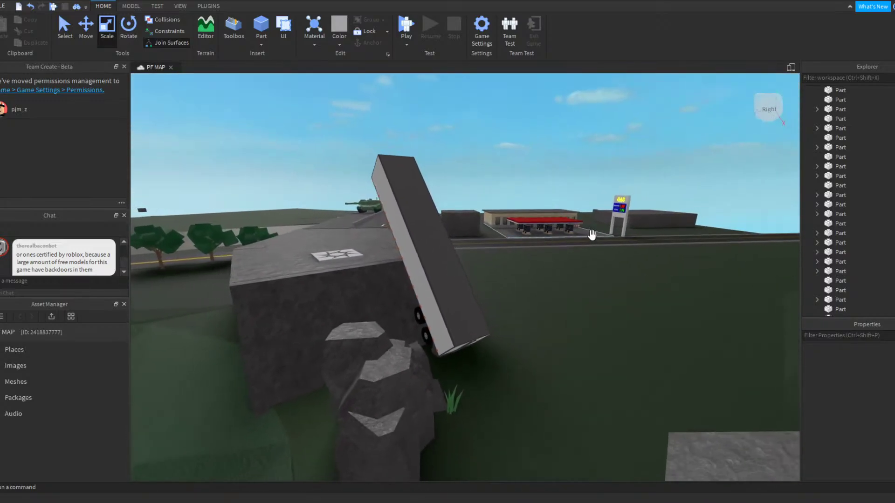
pyautogui.press('a')
pyautogui.press('w')
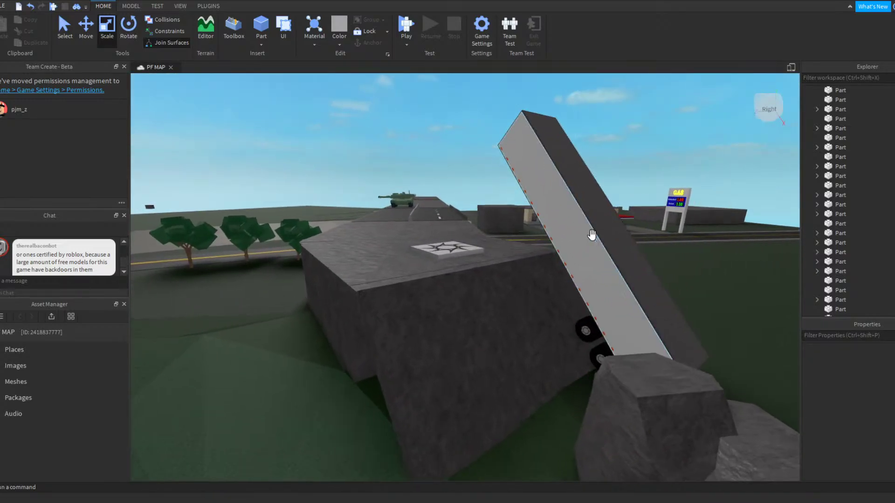
pyautogui.press('w')
pyautogui.press('d')
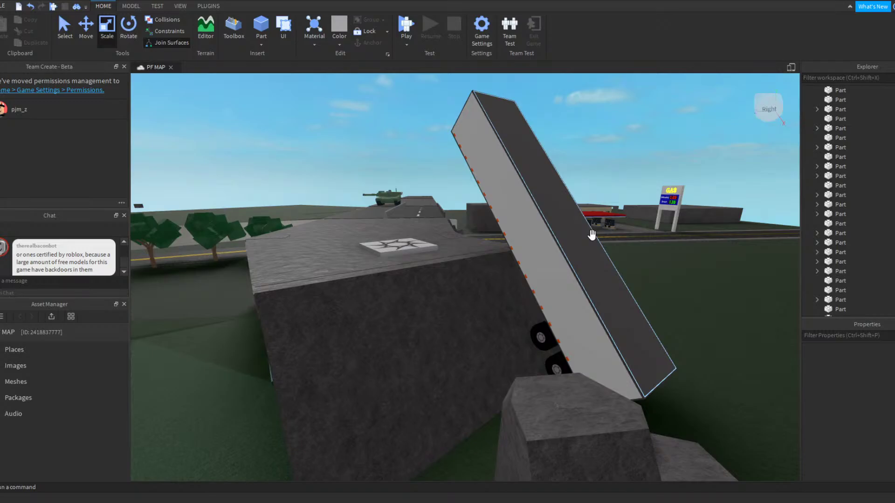
# Step: Inspect the rocks and the gap between the two broken highway sections from above
pyautogui.moveTo(592, 234); pyautogui.dragTo(591, 237, button='right')
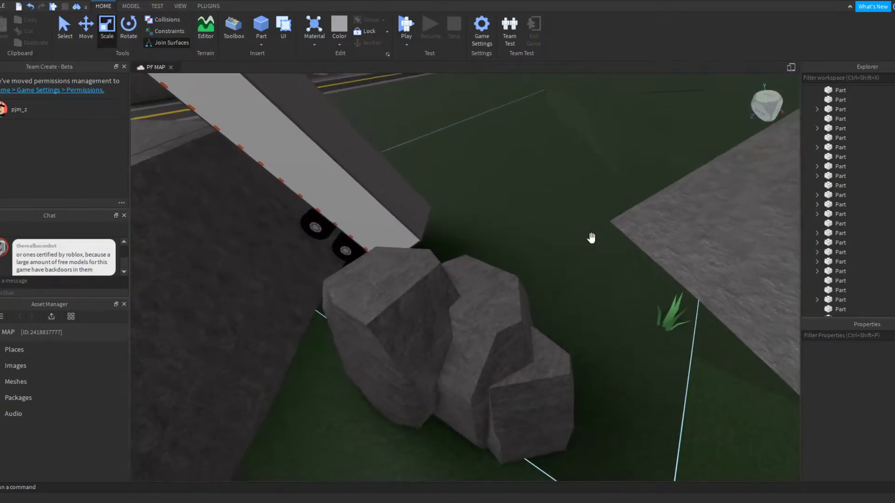
pyautogui.press('s')
pyautogui.press('s')
pyautogui.press('a')
pyautogui.press('d')
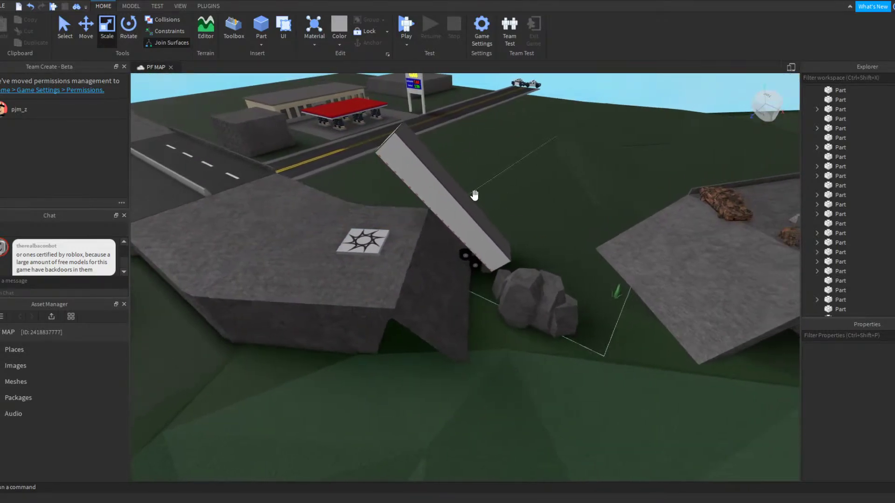
pyautogui.press('s')
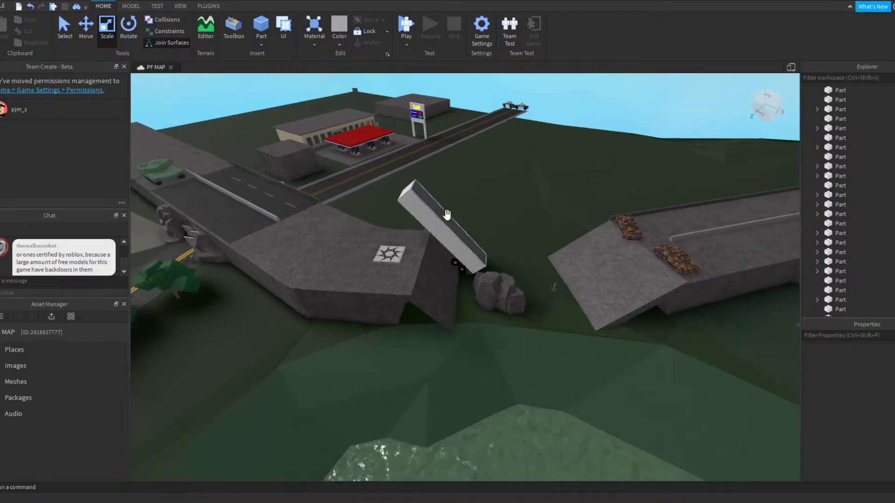
pyautogui.press('w')
pyautogui.press('a')
pyautogui.press('d')
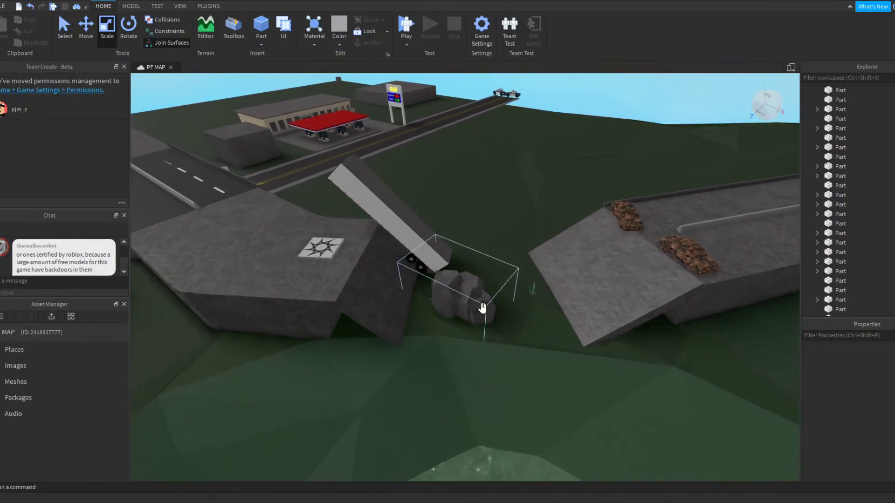
# Step: Survey the hilltop block buildings and the full length of the raised highway from above
pyautogui.moveTo(662, 209); pyautogui.dragTo(480, 160, button='right')
pyautogui.press('s')
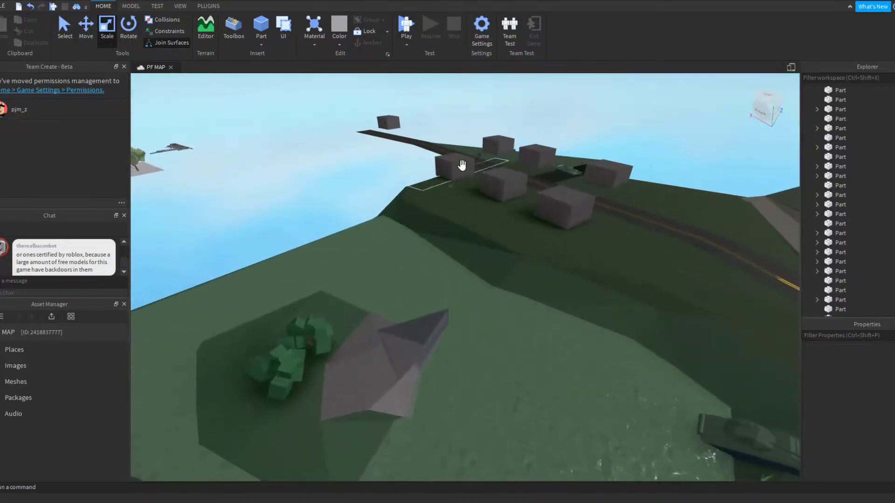
pyautogui.moveTo(210, 182); pyautogui.dragTo(318, 204, button='right')
pyautogui.press('a')
pyautogui.moveTo(619, 200); pyautogui.dragTo(505, 263, button='right')
pyautogui.press('d')
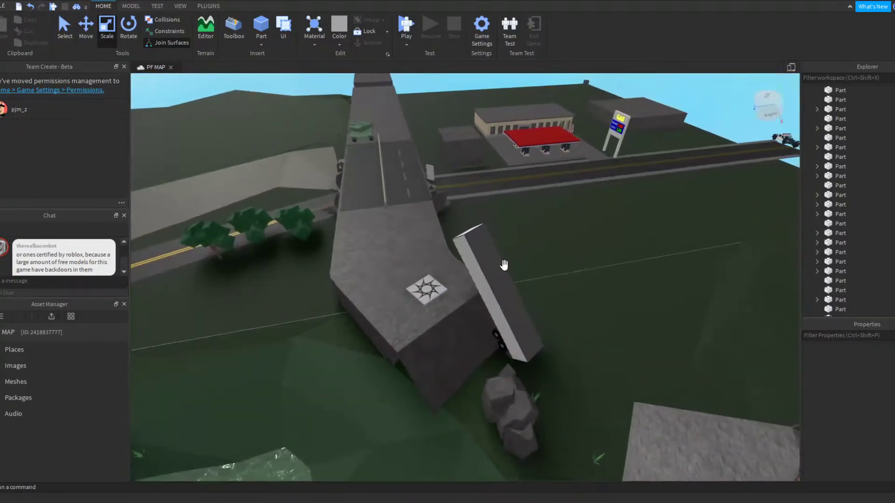
pyautogui.press('d')
pyautogui.moveTo(596, 282); pyautogui.dragTo(383, 363, button='right')
pyautogui.moveTo(574, 277); pyautogui.dragTo(667, 299, button='right')
pyautogui.press('s')
pyautogui.moveTo(691, 344); pyautogui.dragTo(690, 348, button='right')
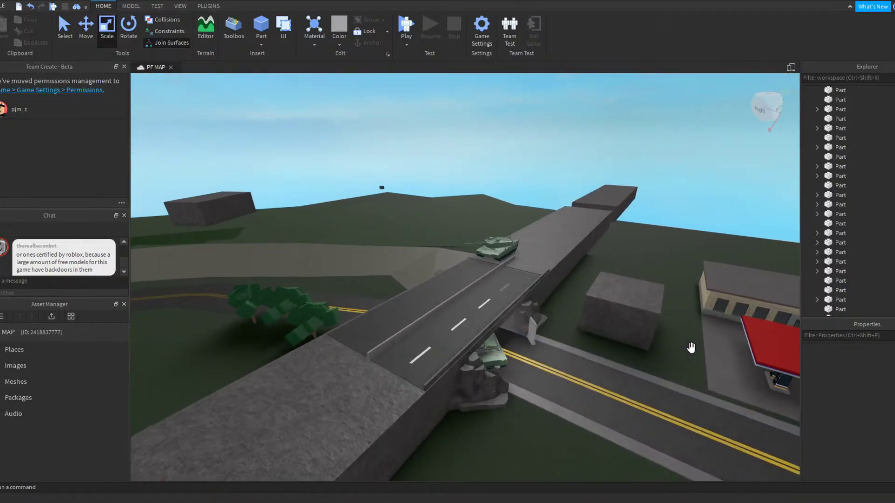
# Step: Examine the road with the police cars beyond the gas sign, and the road running between the block buildings
pyautogui.moveTo(691, 348); pyautogui.dragTo(696, 348, button='right')
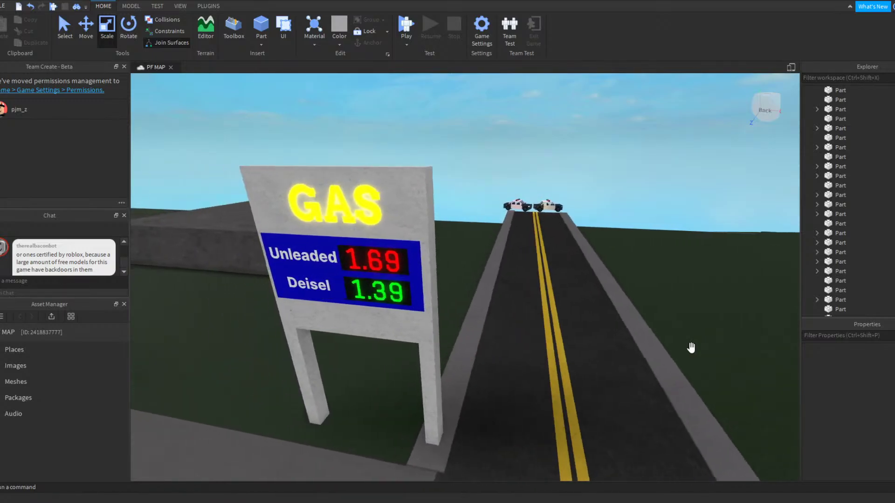
pyautogui.moveTo(691, 348)
pyautogui.mouseDown(button='right')
pyautogui.moveTo(672, 348)
pyautogui.moveTo(699, 342)
pyautogui.moveTo(702, 350)
pyautogui.mouseUp(button='right')
pyautogui.press('w')
pyautogui.press('s')
pyautogui.press('a')
pyautogui.press('s')
pyautogui.moveTo(706, 297); pyautogui.dragTo(706, 297, button='right')
pyautogui.press('w')
pyautogui.press('d')
pyautogui.press('w')
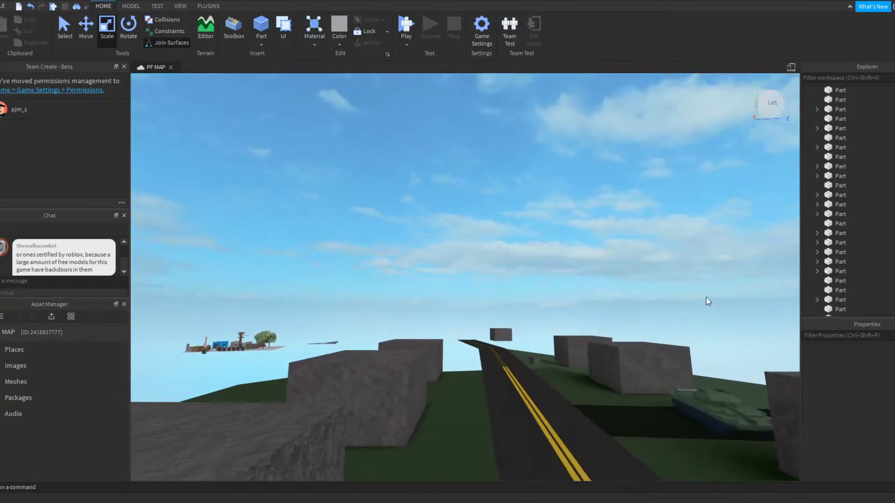
# Step: Examine the low grassy basin with the rock slab and trees below the broken end of the raised highway
pyautogui.moveTo(649, 289); pyautogui.dragTo(650, 289, button='right')
pyautogui.press('w')
pyautogui.press('a')
pyautogui.press('w')
pyautogui.press('w')
pyautogui.press('s')
pyautogui.press('w')
pyautogui.press('w')
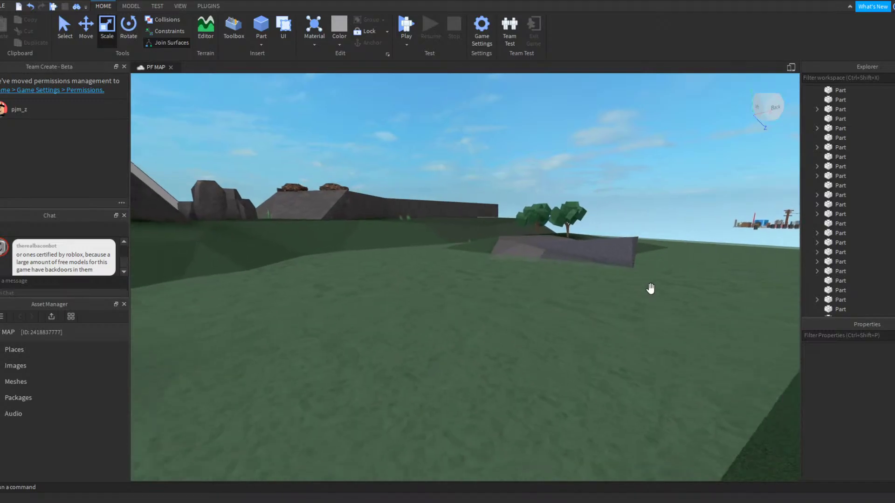
# Step: Survey the main road, the gas station, the large flat block and the raised highway from above
pyautogui.press('w')
pyautogui.moveTo(650, 289)
pyautogui.mouseDown(button='right')
pyautogui.moveTo(647, 297)
pyautogui.moveTo(649, 280)
pyautogui.moveTo(651, 289)
pyautogui.mouseUp(button='right')
pyautogui.press('w')
pyautogui.press('s')
pyautogui.press('s')
pyautogui.scroll(5, 651, 289)
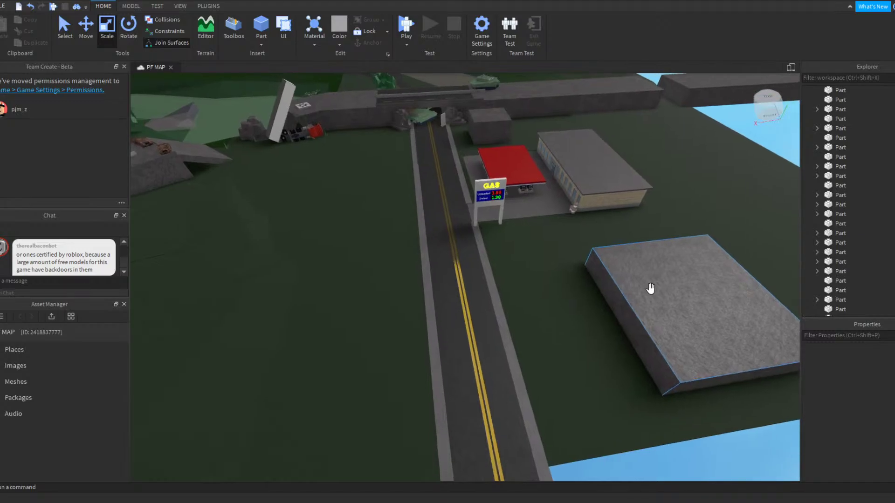
pyautogui.scroll(-5, 650, 289)
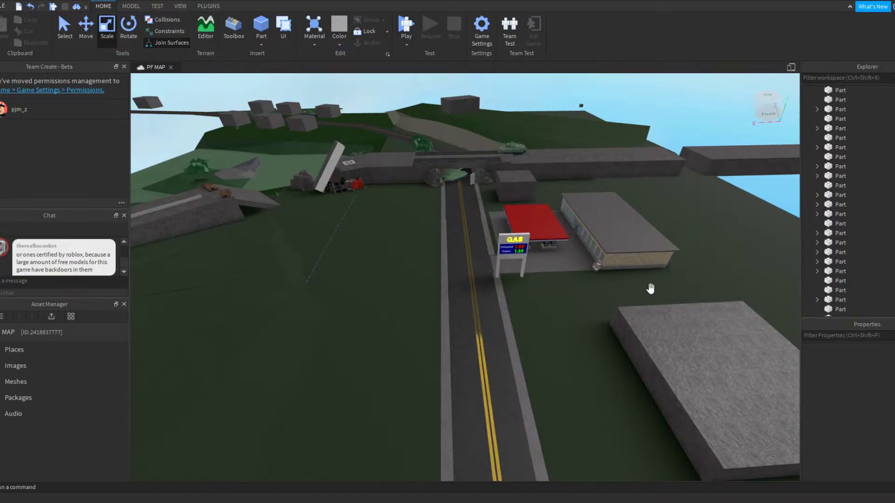
# Step: Examine the basin with its tank and rock outcrop, and the block buildings along the hilltop road
pyautogui.moveTo(651, 289); pyautogui.dragTo(650, 289, button='right')
pyautogui.press('a')
pyautogui.press('w')
pyautogui.press('w')
pyautogui.press('w')
pyautogui.press('s')
pyautogui.press('s')
pyautogui.press('w')
pyautogui.press('w')
pyautogui.press('s')
pyautogui.press('d')
pyautogui.press('w')
pyautogui.press('d')
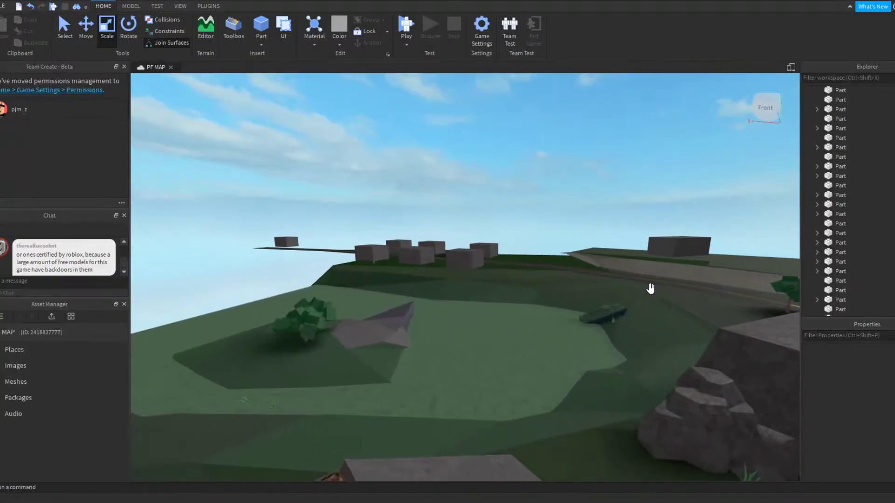
pyautogui.press('w')
pyautogui.moveTo(651, 289); pyautogui.dragTo(650, 289, button='right')
pyautogui.press('s')
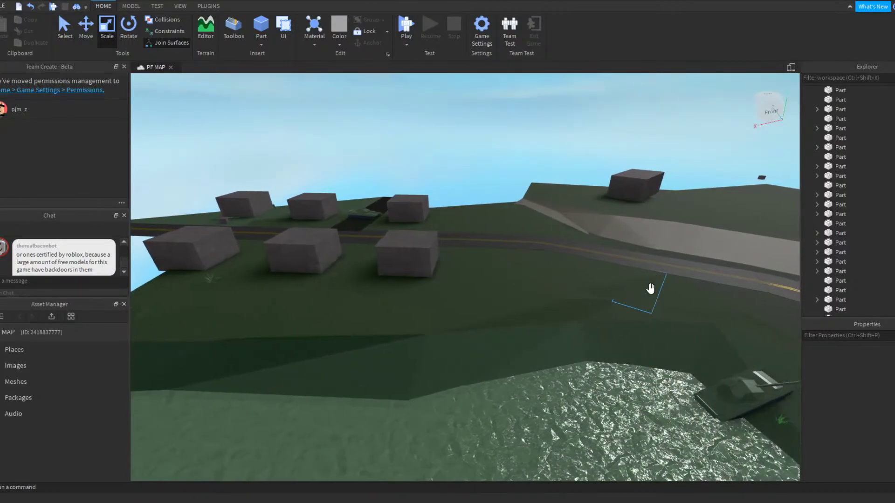
# Step: Inspect the overpass with the tank beneath it, the tank on the highway and the leaning trailer
pyautogui.moveTo(650, 289); pyautogui.dragTo(651, 289, button='right')
pyautogui.press('s')
pyautogui.press('s')
pyautogui.press('w')
pyautogui.press('w')
pyautogui.press('w')
pyautogui.press('w')
pyautogui.press('s')
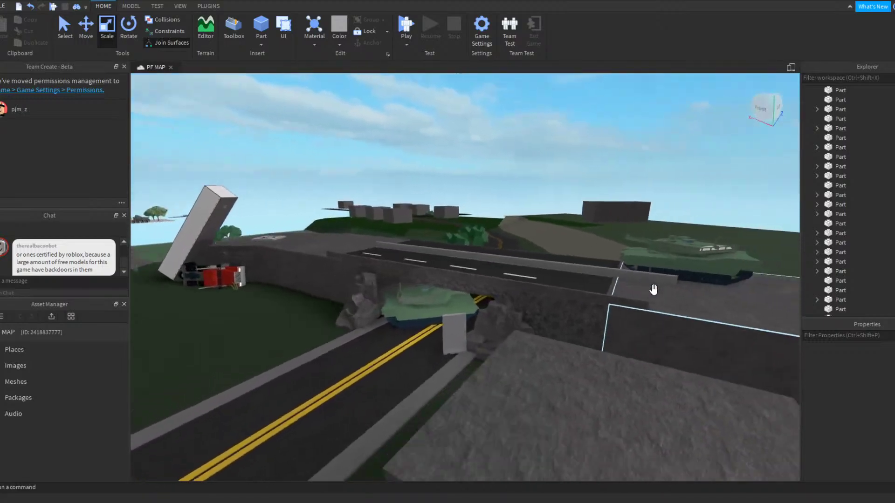
pyautogui.press('s')
pyautogui.moveTo(651, 288); pyautogui.dragTo(650, 288, button='right')
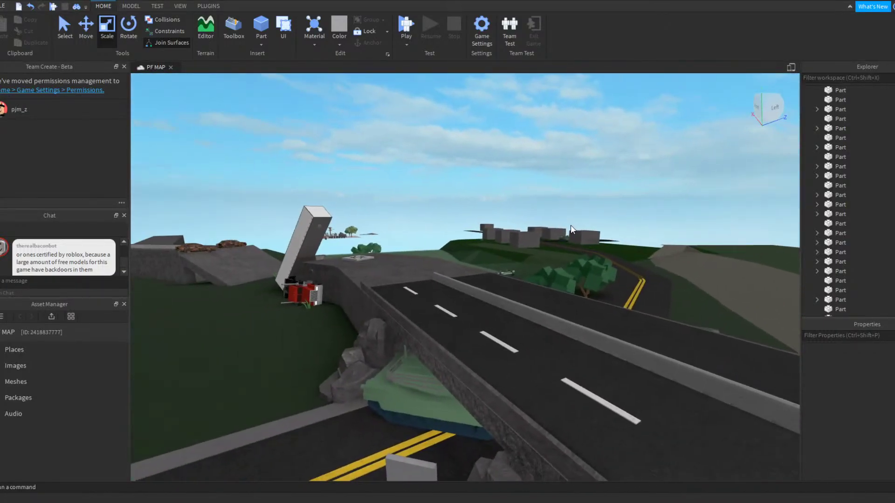
pyautogui.press('s')
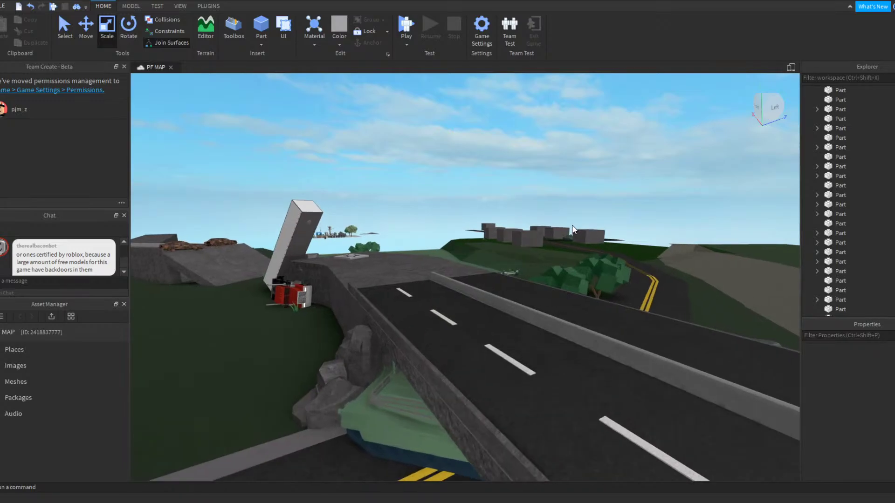
pyautogui.moveTo(571, 225); pyautogui.dragTo(620, 224, button='right')
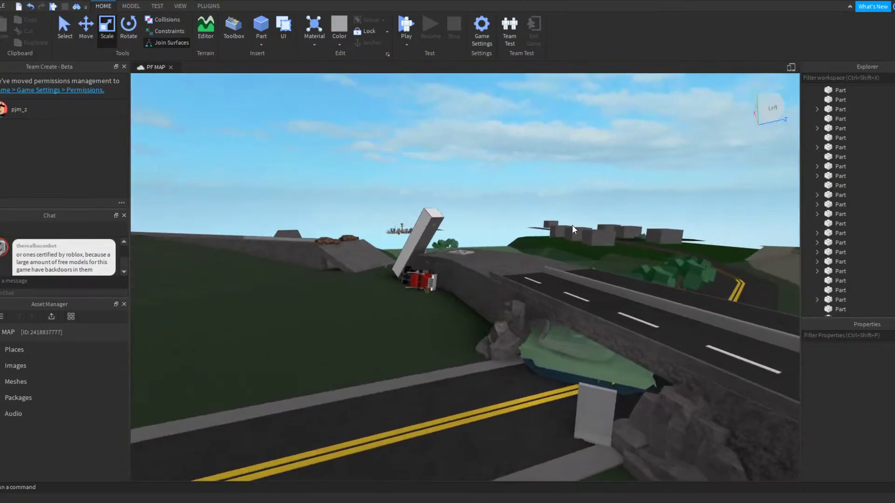
# Step: Place a police car from the end of the main road on the raised highway beside the tank
pyautogui.moveTo(572, 224); pyautogui.dragTo(572, 225, button='right')
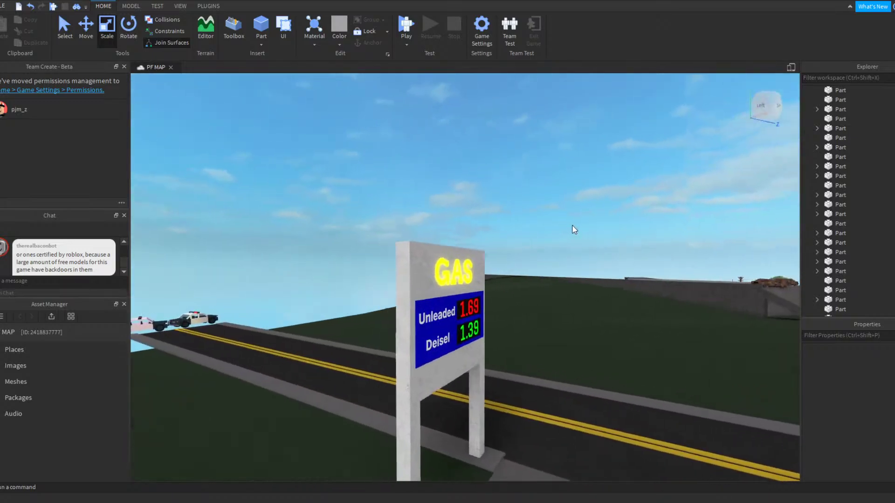
pyautogui.press('a')
pyautogui.moveTo(573, 225)
pyautogui.mouseDown(button='right')
pyautogui.moveTo(585, 226)
pyautogui.moveTo(572, 226)
pyautogui.mouseUp(button='right')
pyautogui.press('w')
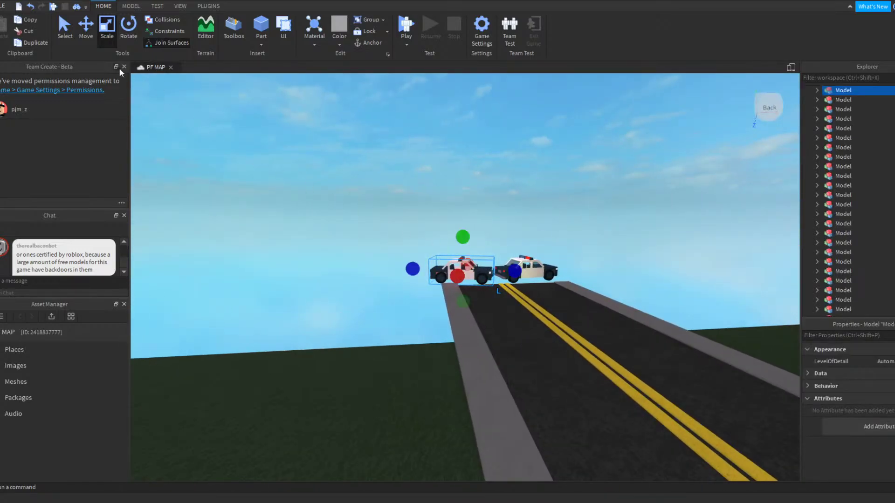
pyautogui.moveTo(486, 273); pyautogui.dragTo(504, 272)
pyautogui.moveTo(486, 274); pyautogui.dragTo(503, 272, button='right')
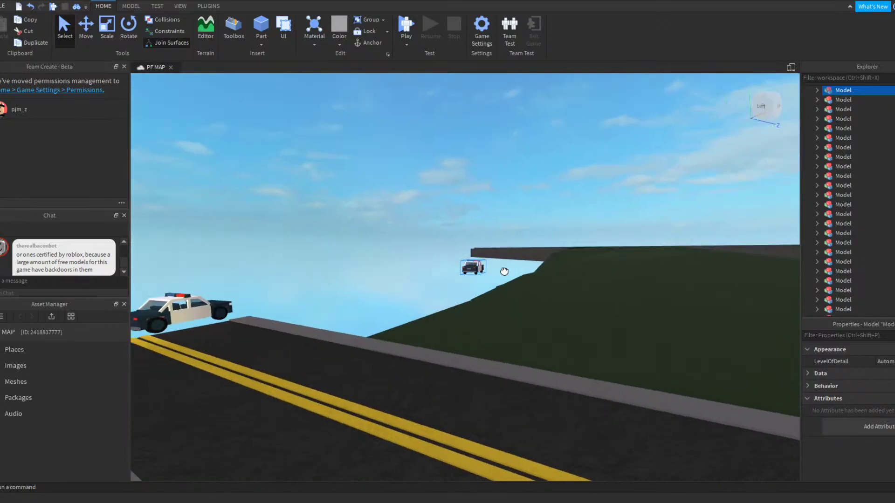
pyautogui.moveTo(504, 272); pyautogui.dragTo(489, 274)
pyautogui.moveTo(503, 272); pyautogui.dragTo(490, 274, button='right')
pyautogui.moveTo(489, 274); pyautogui.dragTo(495, 274)
pyautogui.moveTo(490, 274); pyautogui.dragTo(495, 274, button='right')
pyautogui.moveTo(495, 274); pyautogui.dragTo(490, 274)
pyautogui.moveTo(495, 274); pyautogui.dragTo(490, 275, button='right')
pyautogui.press('w')
pyautogui.moveTo(489, 274); pyautogui.dragTo(489, 274)
pyautogui.moveTo(489, 274); pyautogui.dragTo(489, 274, button='right')
pyautogui.moveTo(490, 274); pyautogui.dragTo(490, 274)
pyautogui.moveTo(489, 274); pyautogui.dragTo(490, 274, button='right')
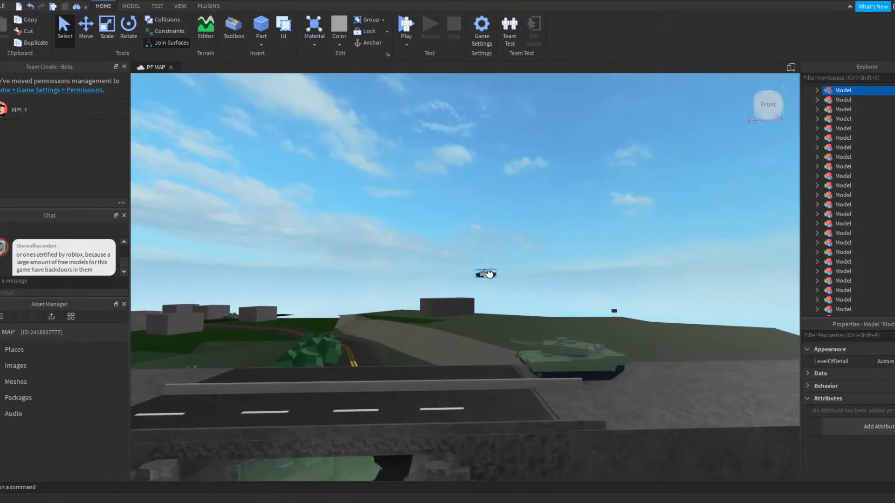
pyautogui.moveTo(489, 274); pyautogui.dragTo(487, 277)
pyautogui.moveTo(489, 274); pyautogui.dragTo(487, 277, button='right')
pyautogui.moveTo(487, 277); pyautogui.dragTo(484, 335)
pyautogui.moveTo(487, 277); pyautogui.dragTo(484, 335, button='right')
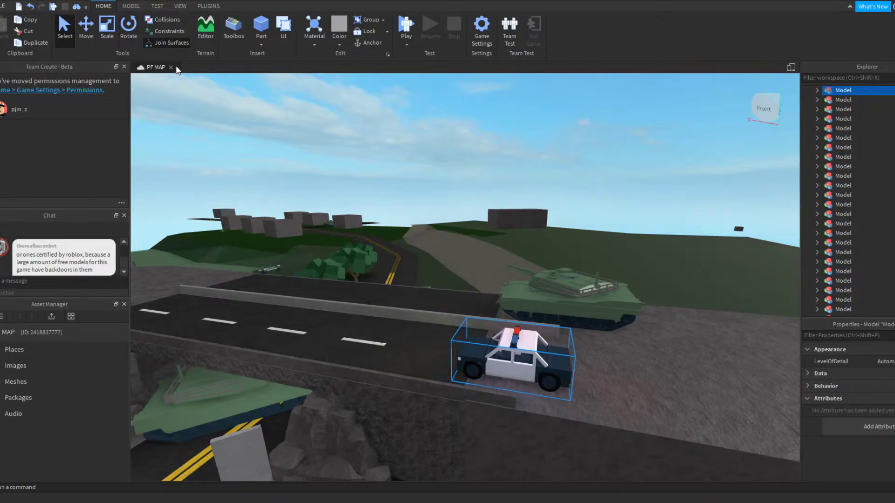
# Step: Rotate the police car crosswise to the highway lanes and shift it along the road beside the tank
pyautogui.press('d')
pyautogui.press('w')
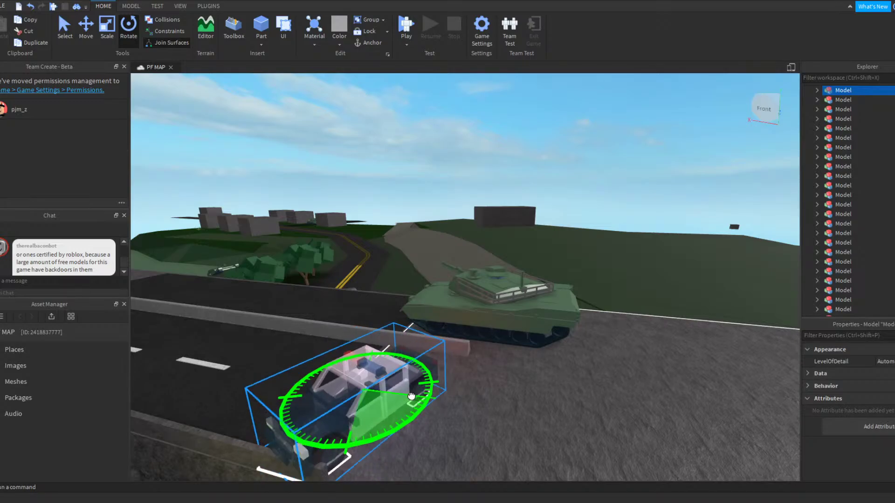
pyautogui.press('a')
pyautogui.moveTo(421, 263)
pyautogui.mouseDown(button='right')
pyautogui.moveTo(396, 262)
pyautogui.moveTo(421, 264)
pyautogui.mouseUp(button='right')
pyautogui.moveTo(396, 167); pyautogui.dragTo(396, 166, button='right')
pyautogui.press('w')
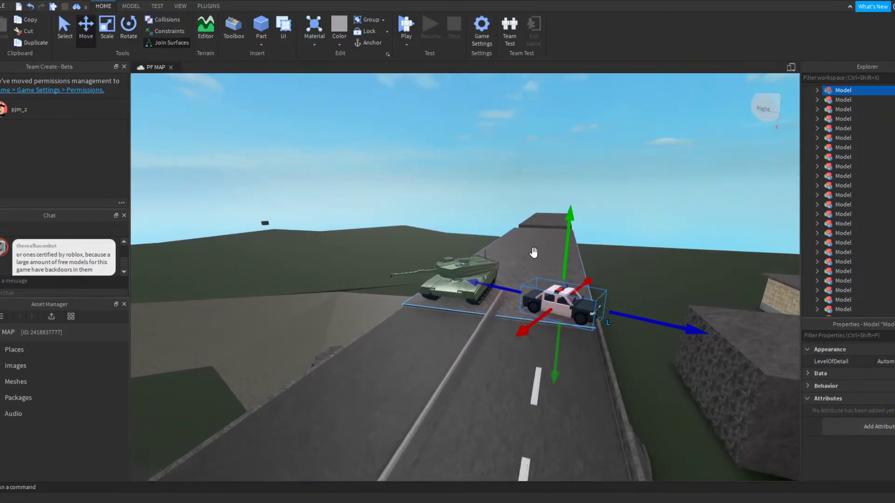
pyautogui.press('w')
pyautogui.moveTo(591, 148); pyautogui.dragTo(591, 148, button='right')
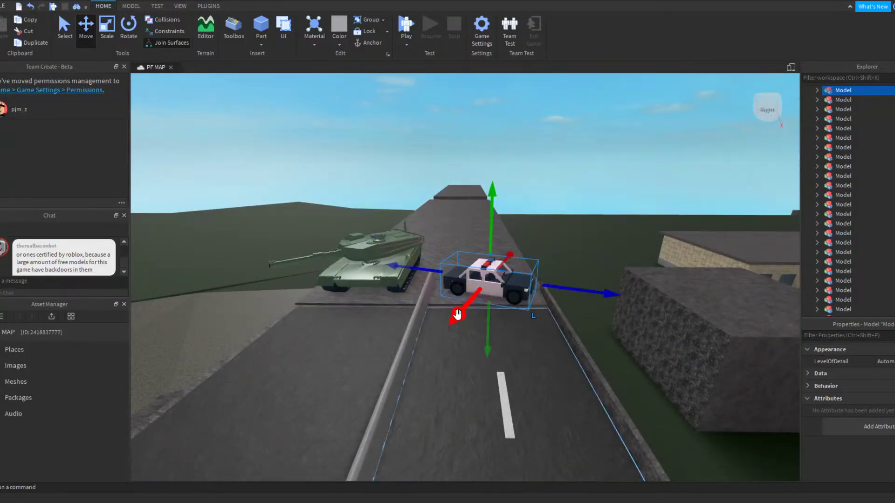
# Step: Examine the broken highway end with the white marked pad and the open hillside beyond the tank
pyautogui.moveTo(657, 187); pyautogui.dragTo(656, 187, button='right')
pyautogui.press('d')
pyautogui.press('d')
pyautogui.press('w')
pyautogui.press('w')
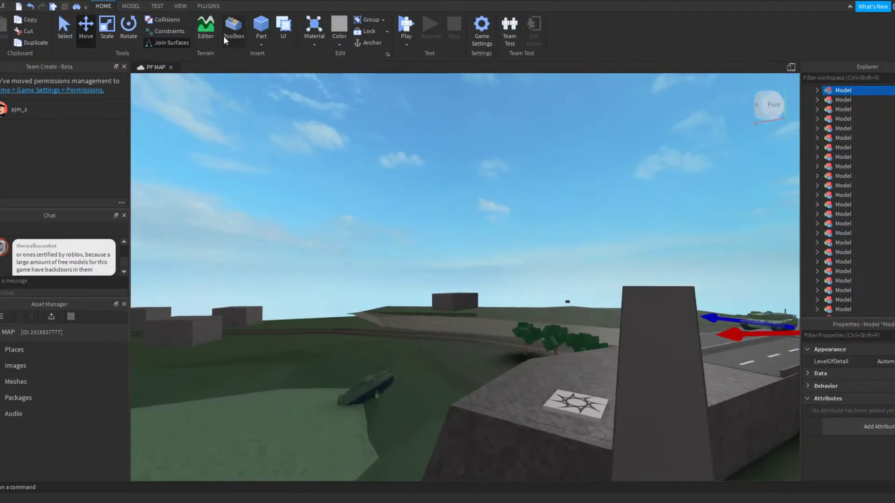
pyautogui.press('a')
pyautogui.moveTo(346, 203); pyautogui.dragTo(345, 135, button='right')
pyautogui.press('d')
pyautogui.press('w')
pyautogui.press('a')
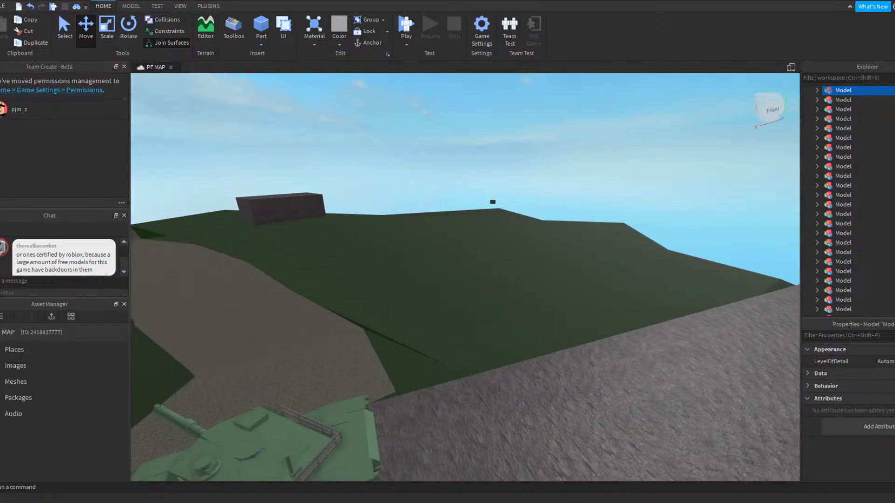
pyautogui.moveTo(727, 223); pyautogui.dragTo(721, 220, button='right')
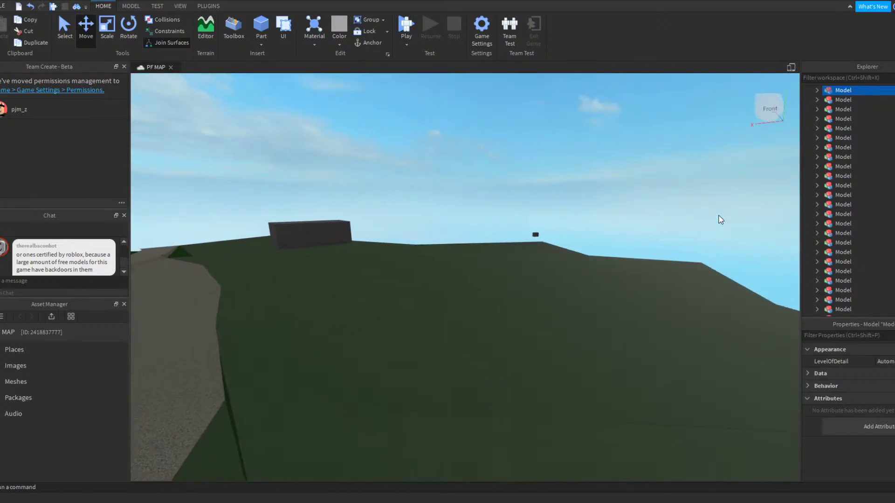
pyautogui.press('f')
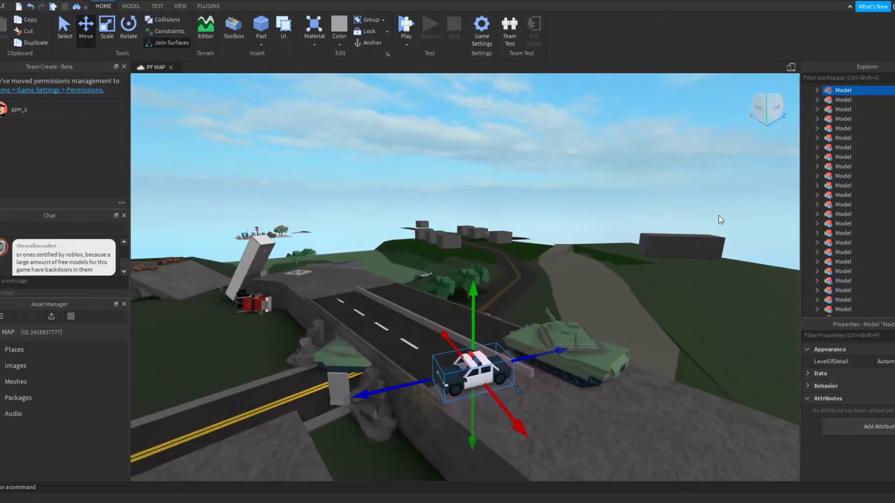
# Step: Inspect the inside of the underpass with its concrete barriers and the graffiti on the wall
pyautogui.moveTo(720, 216)
pyautogui.mouseDown(button='right')
pyautogui.moveTo(755, 217)
pyautogui.moveTo(710, 214)
pyautogui.moveTo(719, 215)
pyautogui.mouseUp(button='right')
pyautogui.press('w')
pyautogui.press('a')
pyautogui.press('s')
pyautogui.press('w')
pyautogui.press('w')
pyautogui.press('w')
pyautogui.press('w')
pyautogui.press('w')
pyautogui.press('w')
pyautogui.press('s')
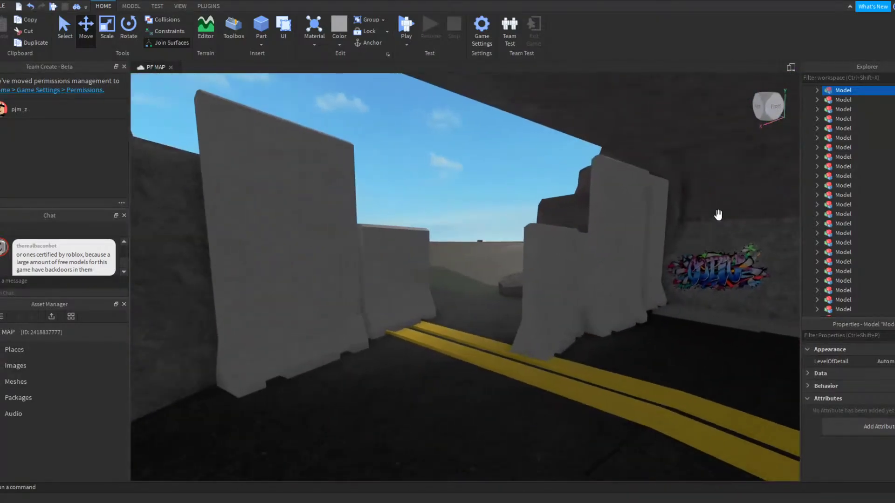
pyautogui.press('w')
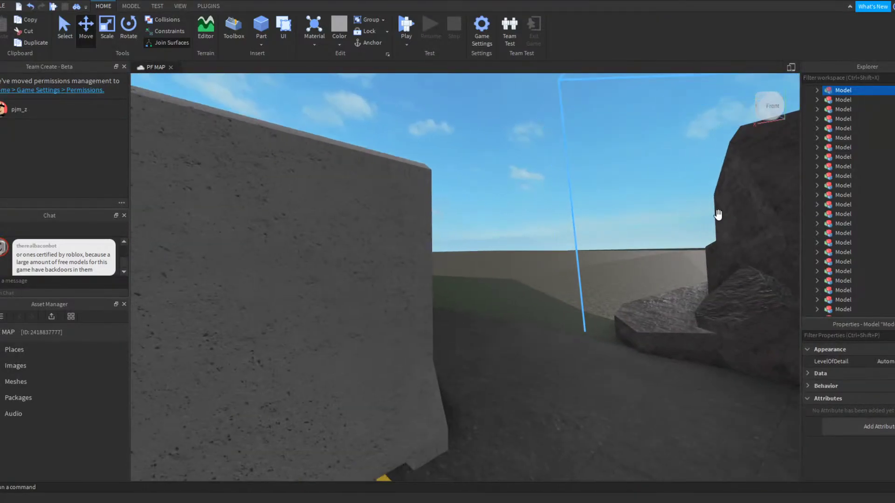
# Step: Inspect the barricaded underpass from its far side, including the rock piles, the barrel and the gaps between barriers
pyautogui.moveTo(718, 215); pyautogui.dragTo(718, 215, button='right')
pyautogui.press('d')
pyautogui.press('w')
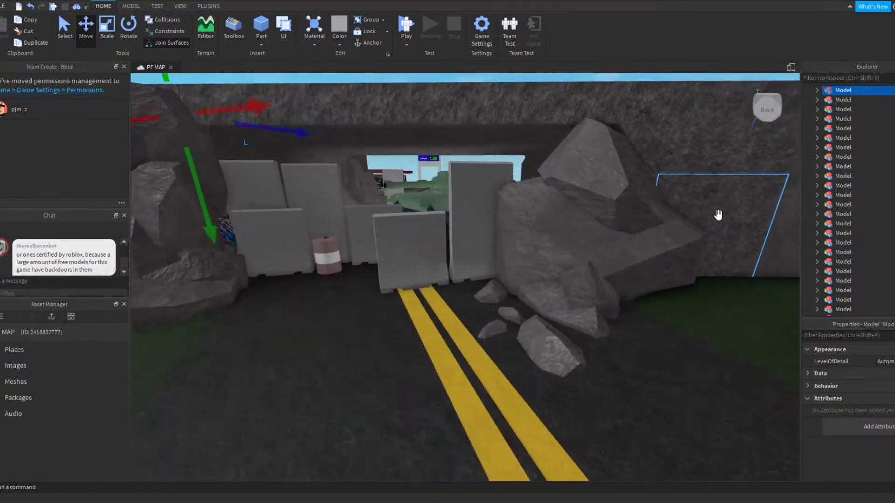
pyautogui.moveTo(718, 215); pyautogui.dragTo(719, 215, button='right')
pyautogui.press('w')
pyautogui.scroll(-5, 437, 249)
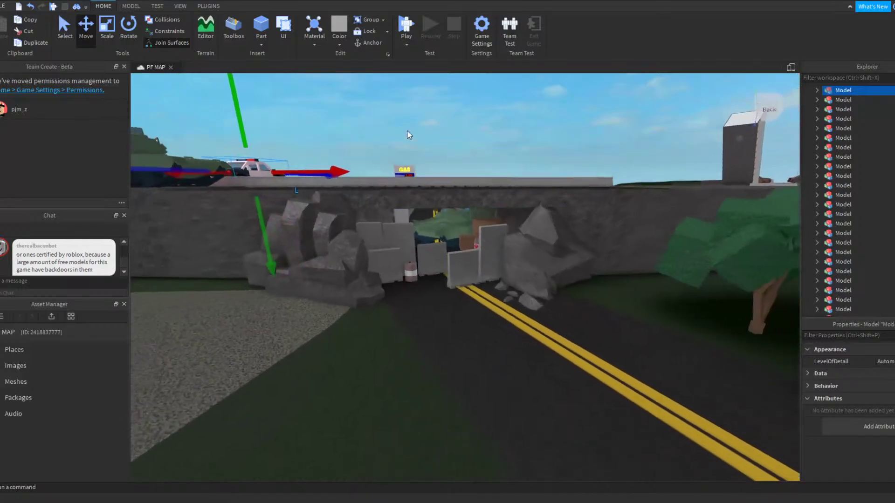
pyautogui.scroll(3, 478, 151)
pyautogui.press('d')
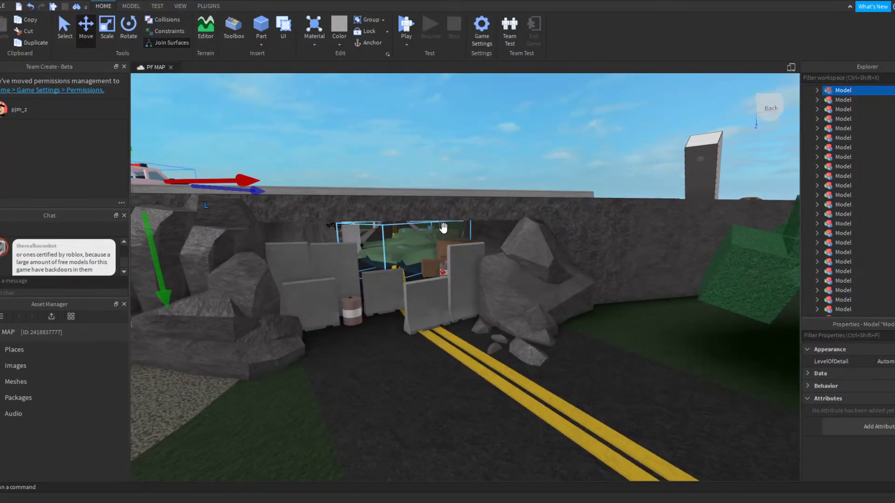
pyautogui.press('s')
pyautogui.moveTo(447, 195); pyautogui.dragTo(448, 183, button='right')
pyautogui.press('w')
pyautogui.press('d')
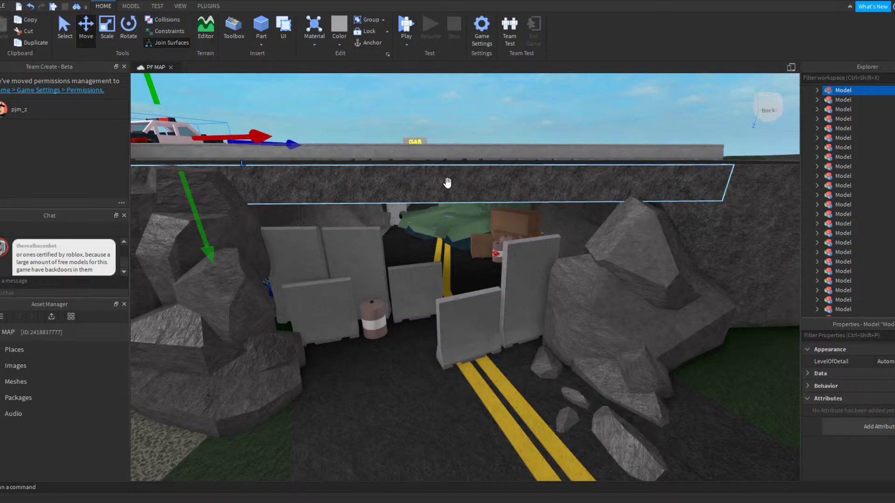
pyautogui.moveTo(448, 183); pyautogui.dragTo(448, 183, button='right')
# Step: Deselect the police car and examine the dirt path, the winding road and the hillside beside the highway
pyautogui.moveTo(346, 162); pyautogui.dragTo(346, 161, button='right')
pyautogui.press('w')
pyautogui.press('w')
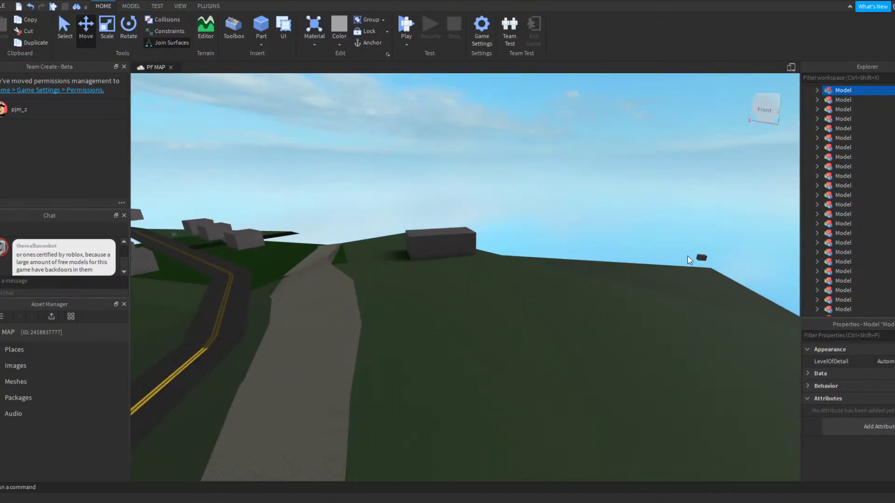
pyautogui.click(534, 210)
pyautogui.press('w')
pyautogui.moveTo(549, 217)
pyautogui.mouseDown(button='right')
pyautogui.moveTo(541, 219)
pyautogui.moveTo(557, 217)
pyautogui.moveTo(535, 216)
pyautogui.moveTo(549, 217)
pyautogui.mouseUp(button='right')
pyautogui.press('w')
pyautogui.press('w')
pyautogui.press('a')
pyautogui.press('w')
pyautogui.press('w')
pyautogui.press('s')
pyautogui.press('w')
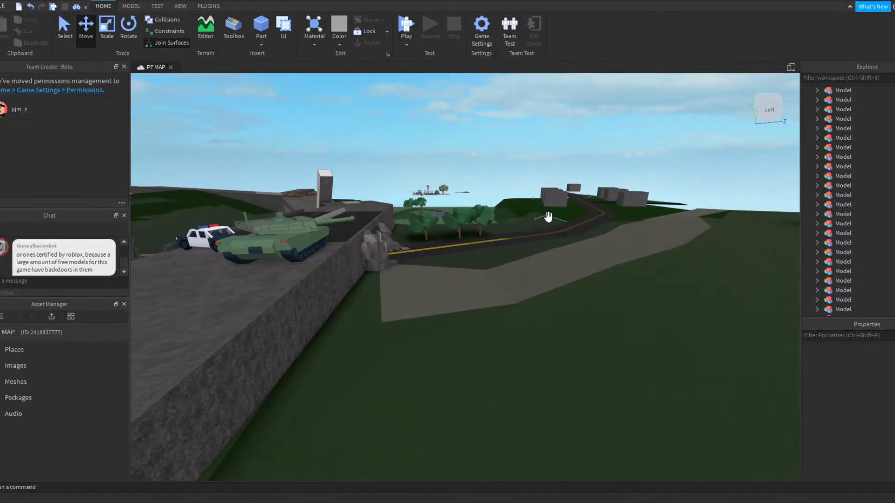
# Step: Examine the basin around the rock slab and trees, and survey its position relative to the broken highway
pyautogui.moveTo(548, 216)
pyautogui.mouseDown(button='right')
pyautogui.moveTo(544, 206)
pyautogui.moveTo(549, 218)
pyautogui.mouseUp(button='right')
pyautogui.press('w')
pyautogui.press('a')
pyautogui.press('w')
pyautogui.press('w')
pyautogui.press('d')
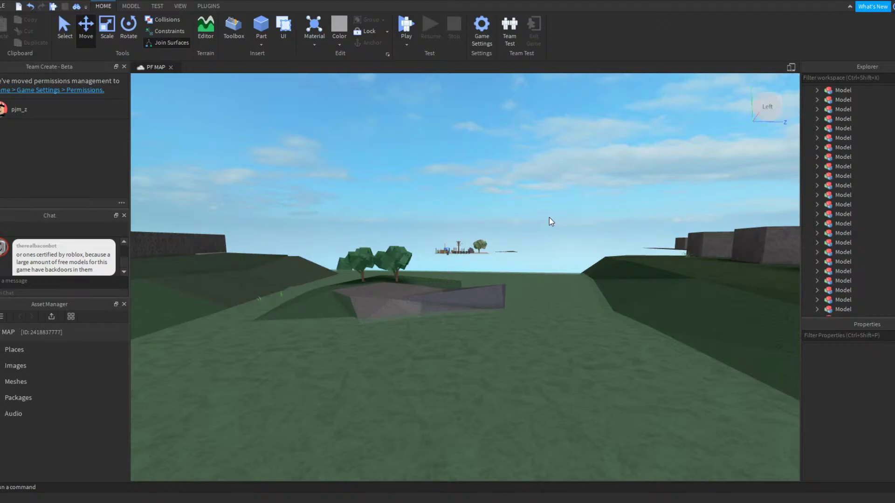
pyautogui.moveTo(549, 218)
pyautogui.mouseDown(button='right')
pyautogui.moveTo(563, 218)
pyautogui.moveTo(551, 216)
pyautogui.mouseUp(button='right')
pyautogui.press('s')
pyautogui.press('a')
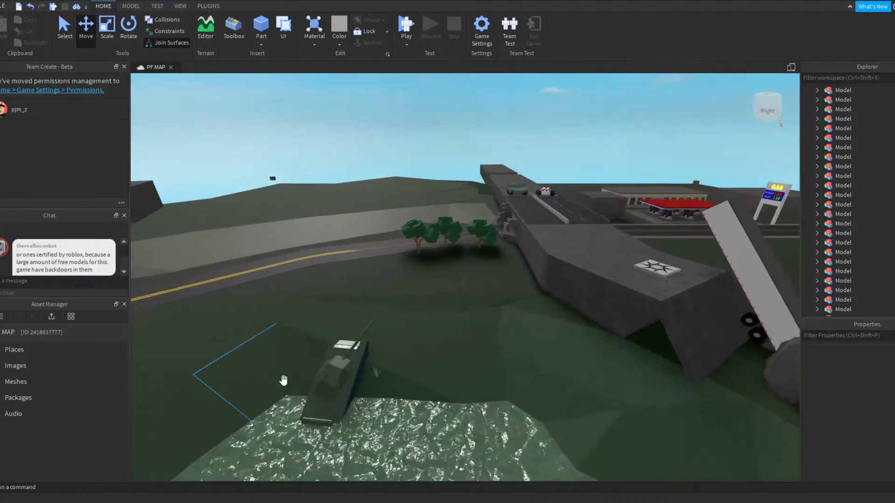
pyautogui.moveTo(610, 186); pyautogui.dragTo(606, 186, button='right')
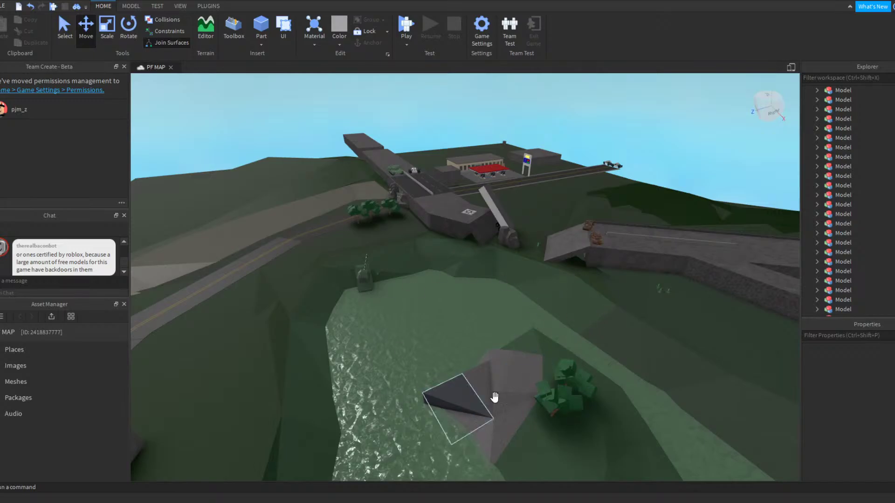
pyautogui.moveTo(351, 112); pyautogui.dragTo(359, 111, button='right')
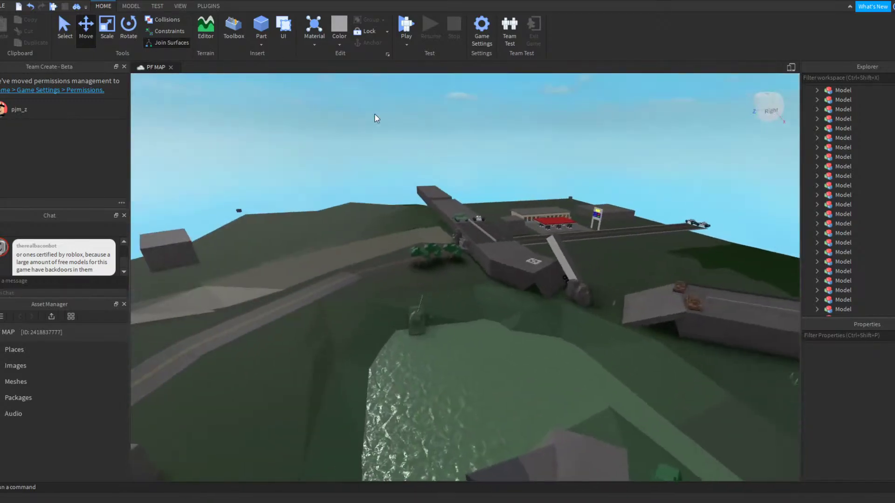
# Step: Inspect the trees beside the road near the underpass and the view along the road towards the block buildings
pyautogui.press('w')
pyautogui.press('w')
pyautogui.moveTo(377, 167)
pyautogui.mouseDown(button='right')
pyautogui.moveTo(369, 165)
pyautogui.moveTo(376, 168)
pyautogui.mouseUp(button='right')
pyautogui.press('w')
pyautogui.press('d')
pyautogui.press('w')
pyautogui.click(483, 288)
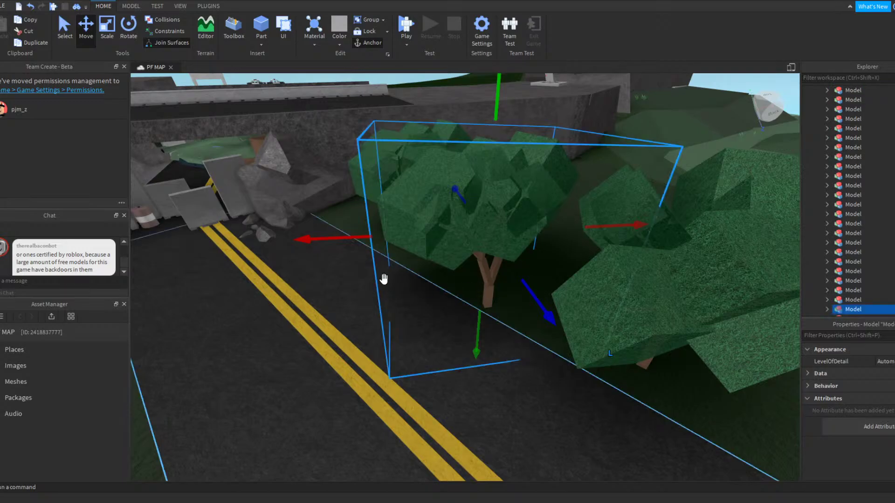
pyautogui.press('a')
pyautogui.moveTo(371, 289); pyautogui.dragTo(372, 290, button='right')
pyautogui.press('w')
pyautogui.press('s')
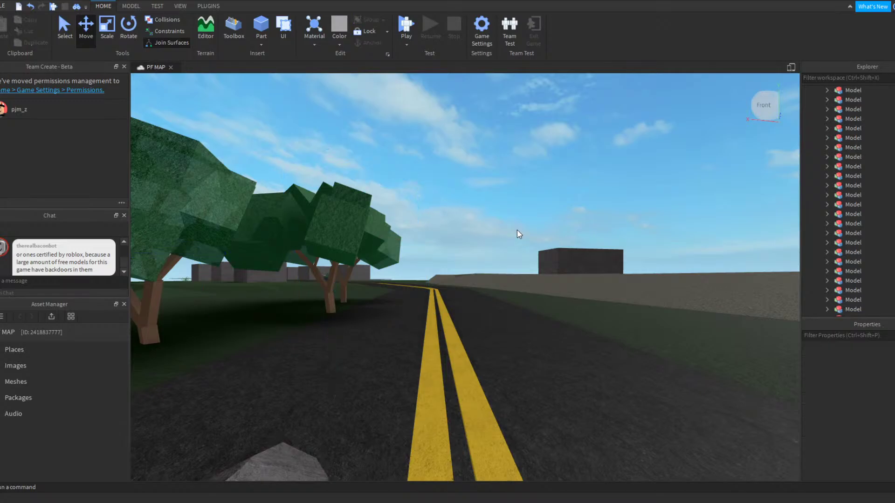
# Step: Duplicate one of the trees standing beside the rock slab in the basin
pyautogui.press('w')
pyautogui.press('s')
pyautogui.moveTo(522, 237); pyautogui.dragTo(519, 232, button='right')
pyautogui.press('w')
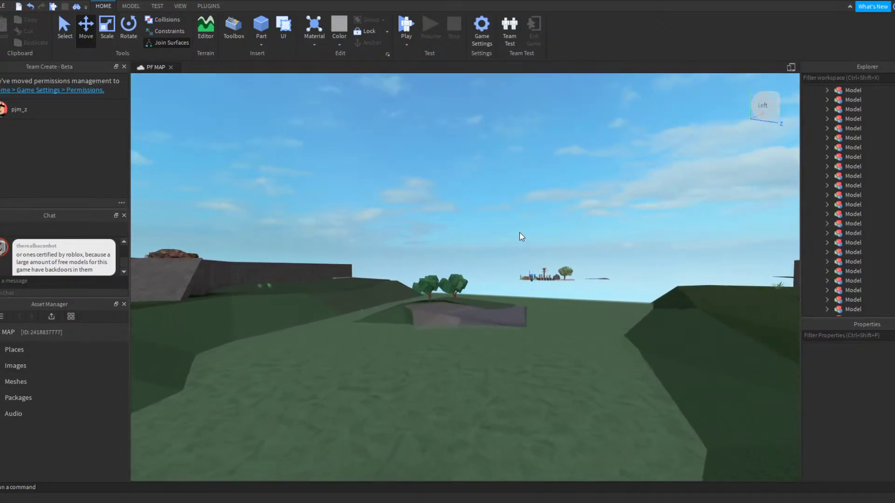
pyautogui.press('w')
pyautogui.press('w')
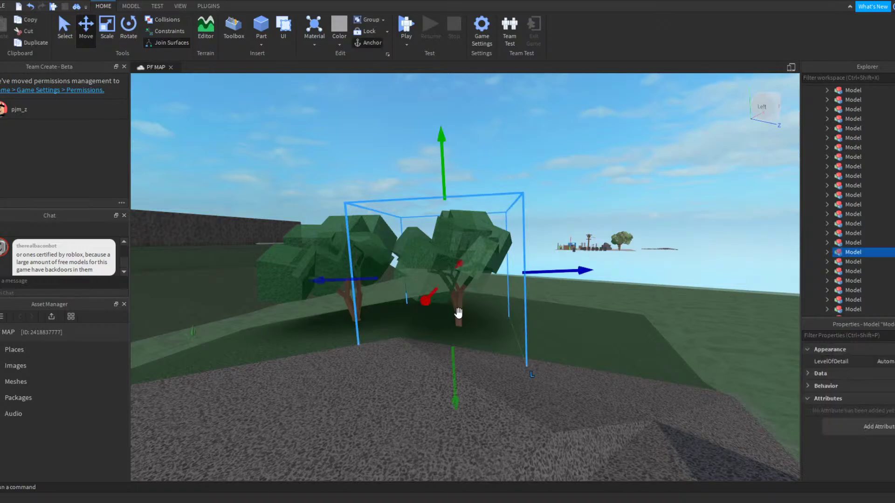
pyautogui.press('a')
pyautogui.press('a')
pyautogui.moveTo(605, 196); pyautogui.dragTo(603, 194, button='right')
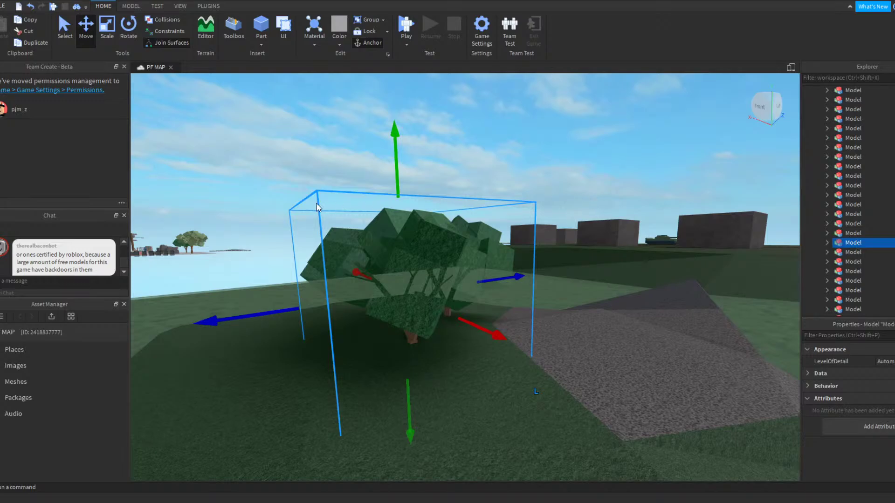
# Step: Move the duplicated tree from the basin to the grass strip between the road and the gravel path, near the barricaded underpass
pyautogui.moveTo(437, 243); pyautogui.dragTo(450, 242)
pyautogui.moveTo(443, 246); pyautogui.dragTo(451, 242, button='right')
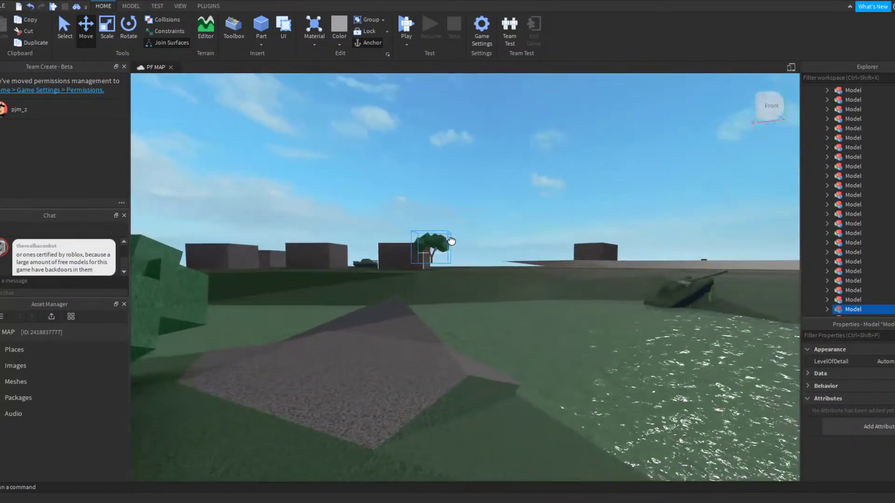
pyautogui.moveTo(451, 242); pyautogui.dragTo(451, 242)
pyautogui.moveTo(451, 242); pyautogui.dragTo(451, 242, button='right')
pyautogui.moveTo(451, 242); pyautogui.dragTo(450, 241)
pyautogui.moveTo(451, 242); pyautogui.dragTo(450, 242, button='right')
pyautogui.moveTo(450, 242); pyautogui.dragTo(450, 241)
pyautogui.moveTo(451, 242); pyautogui.dragTo(451, 241, button='right')
pyautogui.press('w')
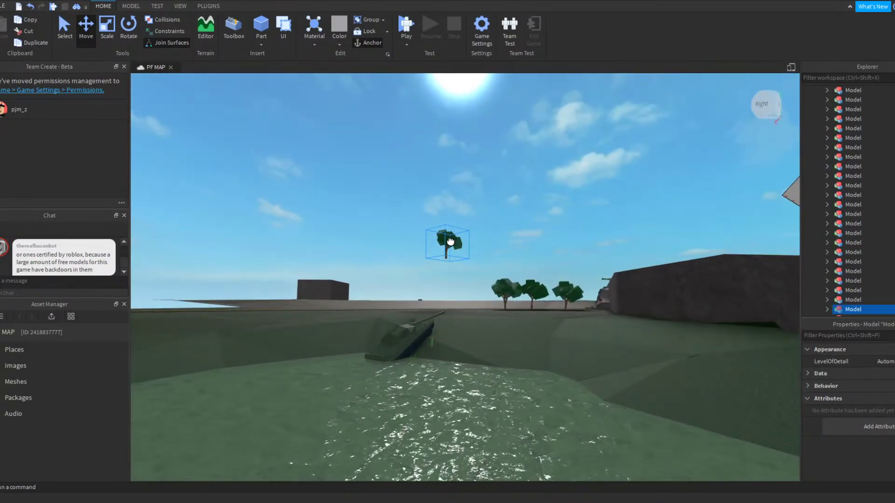
pyautogui.moveTo(450, 242); pyautogui.dragTo(450, 242)
pyautogui.moveTo(451, 242); pyautogui.dragTo(450, 242, button='right')
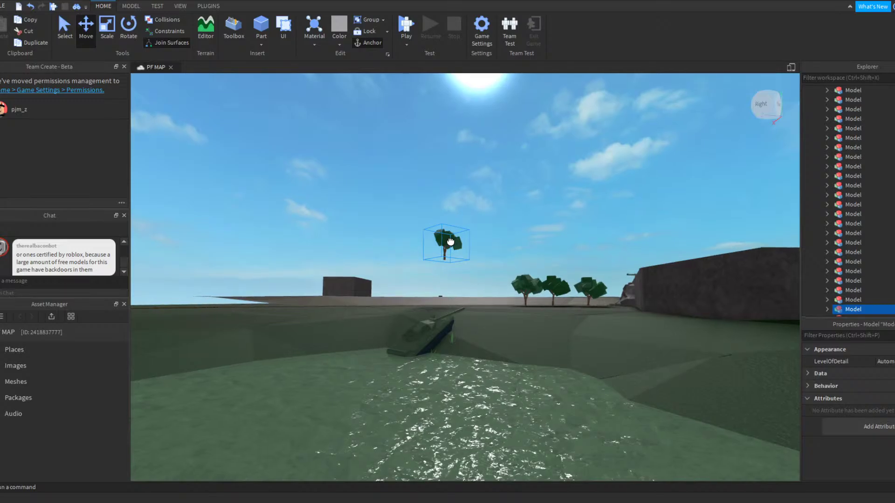
pyautogui.moveTo(451, 241); pyautogui.dragTo(450, 242)
pyautogui.moveTo(451, 242); pyautogui.dragTo(450, 242, button='right')
pyautogui.press('w')
pyautogui.moveTo(450, 242); pyautogui.dragTo(450, 242)
pyautogui.moveTo(451, 242); pyautogui.dragTo(450, 242, button='right')
pyautogui.moveTo(450, 242); pyautogui.dragTo(450, 241)
pyautogui.moveTo(450, 241); pyautogui.dragTo(450, 241, button='right')
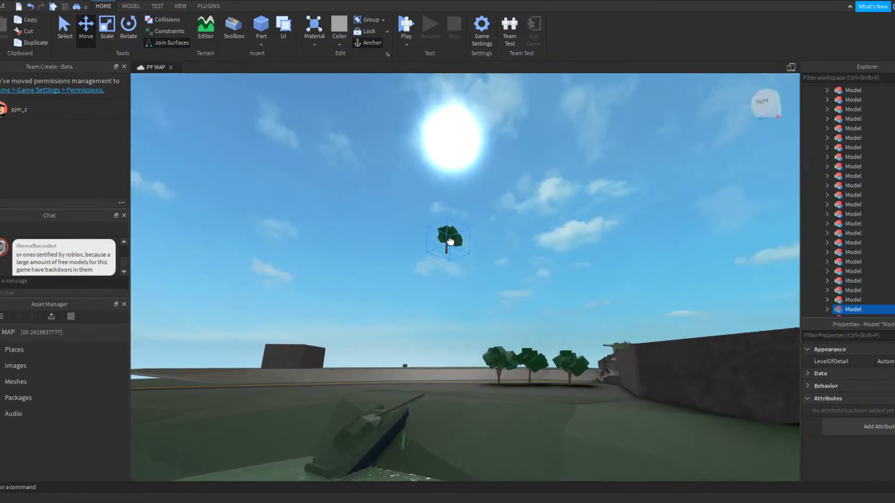
pyautogui.press('w')
pyautogui.moveTo(450, 241); pyautogui.dragTo(450, 243)
pyautogui.moveTo(450, 242); pyautogui.dragTo(450, 243, button='right')
pyautogui.moveTo(450, 242); pyautogui.dragTo(450, 243)
pyautogui.moveTo(451, 243); pyautogui.dragTo(450, 242, button='right')
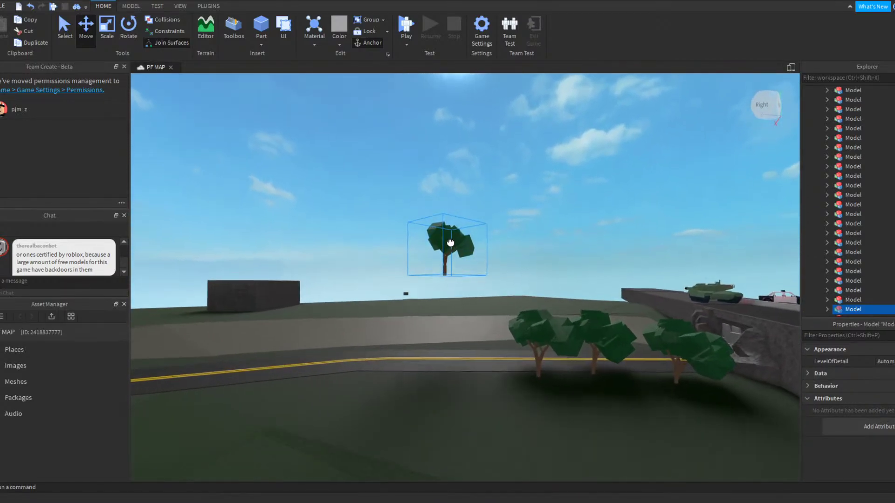
pyautogui.moveTo(450, 243); pyautogui.dragTo(450, 243)
pyautogui.moveTo(450, 242); pyautogui.dragTo(451, 243, button='right')
pyautogui.moveTo(451, 243); pyautogui.dragTo(451, 242)
pyautogui.moveTo(451, 243); pyautogui.dragTo(450, 243, button='right')
pyautogui.moveTo(450, 243); pyautogui.dragTo(450, 242)
pyautogui.moveTo(450, 242); pyautogui.dragTo(451, 242, button='right')
pyautogui.moveTo(450, 242); pyautogui.dragTo(451, 241)
pyautogui.moveTo(450, 242); pyautogui.dragTo(451, 241, button='right')
pyautogui.moveTo(450, 241); pyautogui.dragTo(450, 241)
pyautogui.moveTo(450, 241); pyautogui.dragTo(451, 241, button='right')
pyautogui.moveTo(450, 241); pyautogui.dragTo(451, 242)
pyautogui.moveTo(451, 241); pyautogui.dragTo(450, 242, button='right')
pyautogui.moveTo(451, 241); pyautogui.dragTo(451, 241)
pyautogui.moveTo(450, 241); pyautogui.dragTo(450, 241, button='right')
pyautogui.moveTo(451, 241); pyautogui.dragTo(450, 242)
pyautogui.moveTo(450, 241); pyautogui.dragTo(450, 242, button='right')
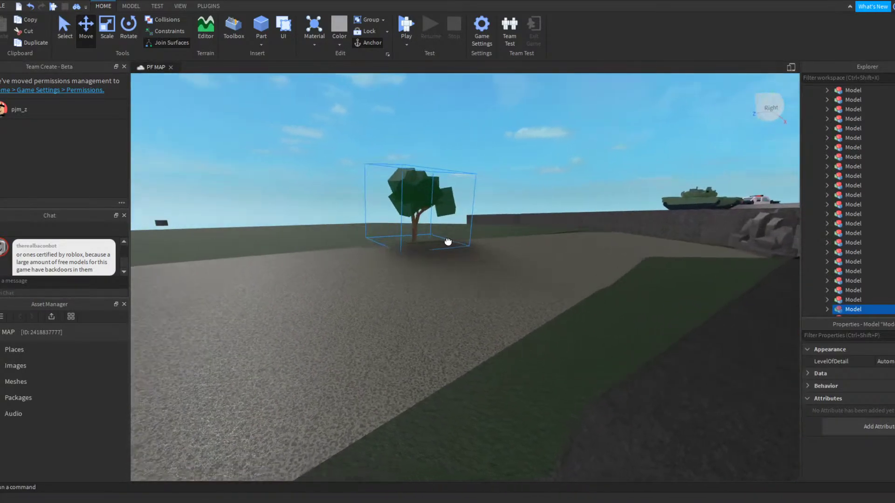
pyautogui.moveTo(451, 241); pyautogui.dragTo(450, 241)
pyautogui.moveTo(450, 242); pyautogui.dragTo(450, 242, button='right')
pyautogui.moveTo(449, 242); pyautogui.dragTo(450, 241)
pyautogui.moveTo(450, 241); pyautogui.dragTo(450, 242, button='right')
pyautogui.moveTo(450, 241); pyautogui.dragTo(451, 242)
pyautogui.moveTo(450, 242); pyautogui.dragTo(451, 241, button='right')
pyautogui.moveTo(450, 241); pyautogui.dragTo(451, 241)
pyautogui.moveTo(450, 241); pyautogui.dragTo(451, 241, button='right')
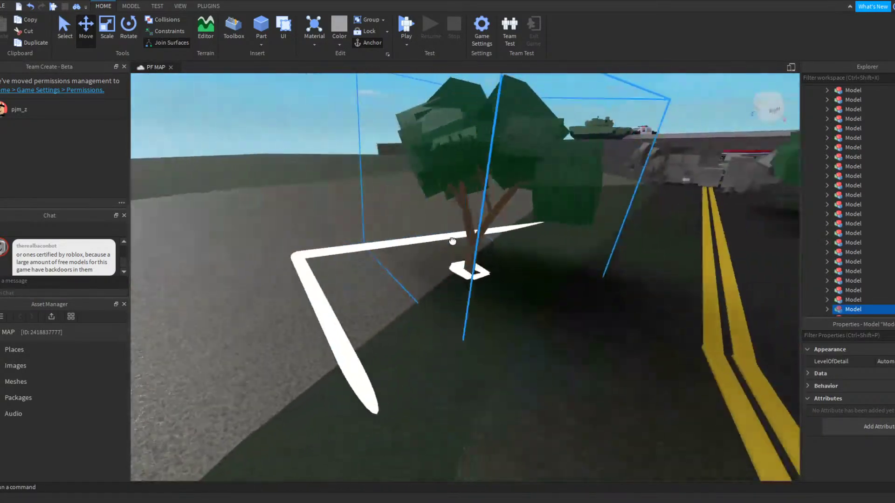
pyautogui.moveTo(451, 241); pyautogui.dragTo(452, 241)
pyautogui.moveTo(451, 241); pyautogui.dragTo(452, 241, button='right')
pyautogui.moveTo(451, 241); pyautogui.dragTo(451, 241)
pyautogui.moveTo(451, 240); pyautogui.dragTo(451, 241, button='right')
pyautogui.moveTo(451, 241); pyautogui.dragTo(451, 240)
pyautogui.moveTo(451, 241); pyautogui.dragTo(451, 240, button='right')
pyautogui.moveTo(451, 240); pyautogui.dragTo(451, 240)
pyautogui.moveTo(452, 240); pyautogui.dragTo(451, 240, button='right')
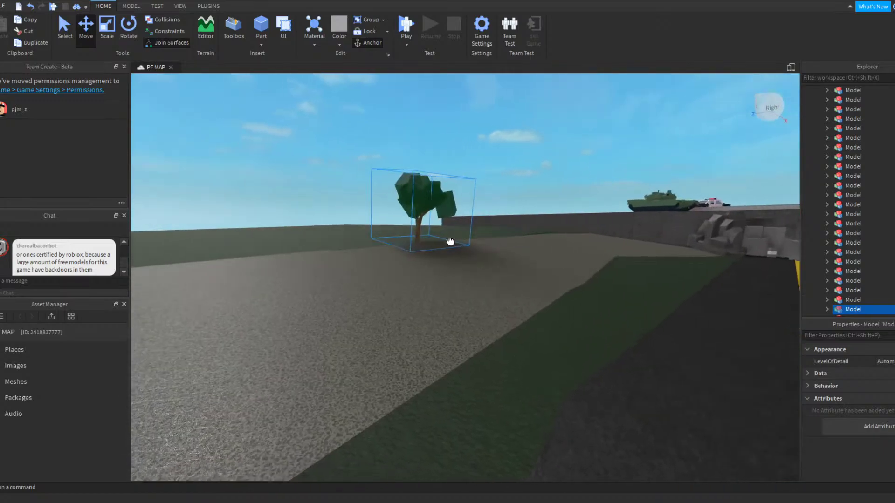
pyautogui.moveTo(450, 240); pyautogui.dragTo(451, 239)
pyautogui.moveTo(451, 240); pyautogui.dragTo(450, 239, button='right')
pyautogui.moveTo(451, 239); pyautogui.dragTo(450, 240)
pyautogui.moveTo(451, 240); pyautogui.dragTo(450, 240, button='right')
pyautogui.moveTo(450, 241); pyautogui.dragTo(450, 241)
pyautogui.moveTo(451, 240); pyautogui.dragTo(450, 241, button='right')
pyautogui.moveTo(450, 241); pyautogui.dragTo(450, 241)
pyautogui.moveTo(450, 241); pyautogui.dragTo(451, 241, button='right')
pyautogui.moveTo(451, 241); pyautogui.dragTo(450, 241)
pyautogui.moveTo(451, 241); pyautogui.dragTo(450, 241, button='right')
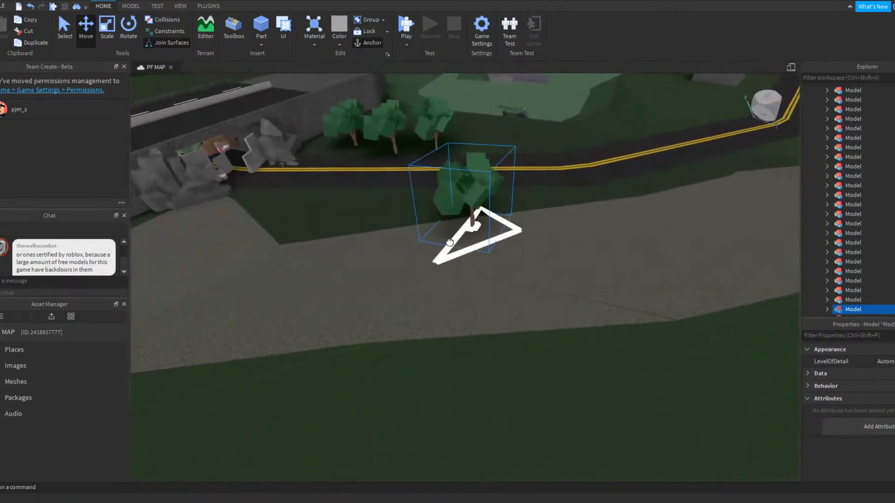
pyautogui.moveTo(450, 242); pyautogui.dragTo(450, 241)
pyautogui.moveTo(450, 242); pyautogui.dragTo(451, 241, button='right')
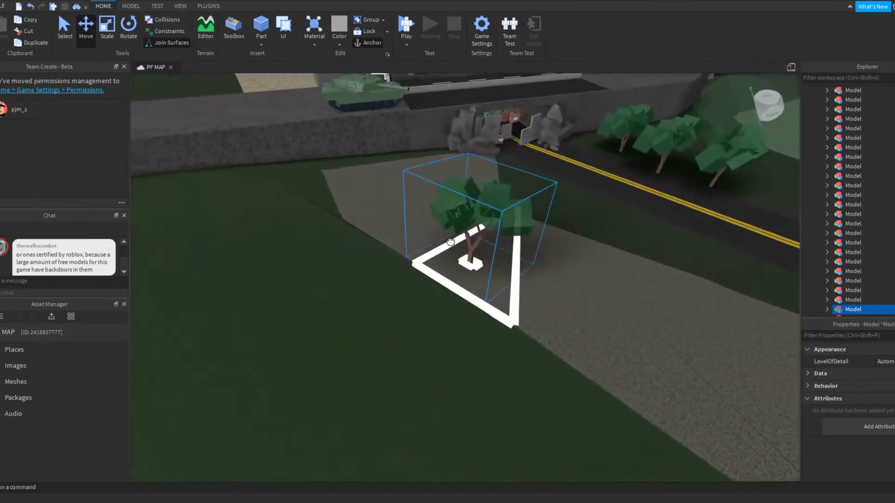
pyautogui.moveTo(451, 241); pyautogui.dragTo(450, 241)
pyautogui.moveTo(450, 242); pyautogui.dragTo(451, 242, button='right')
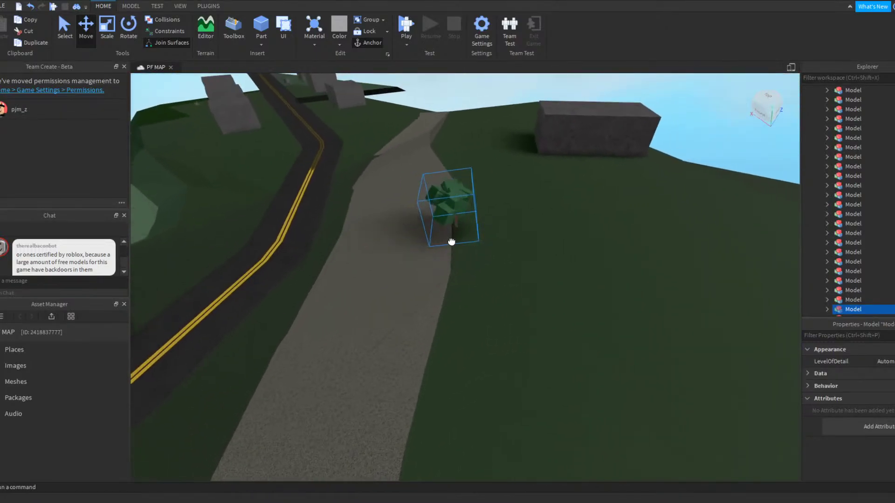
pyautogui.moveTo(450, 242); pyautogui.dragTo(452, 241)
pyautogui.moveTo(450, 241); pyautogui.dragTo(452, 241, button='right')
pyautogui.moveTo(452, 241); pyautogui.dragTo(453, 241)
pyautogui.moveTo(451, 241); pyautogui.dragTo(452, 240, button='right')
pyautogui.moveTo(453, 240); pyautogui.dragTo(454, 239)
pyautogui.moveTo(453, 241); pyautogui.dragTo(454, 239, button='right')
pyautogui.moveTo(454, 240); pyautogui.dragTo(455, 239)
pyautogui.moveTo(454, 239); pyautogui.dragTo(455, 239, button='right')
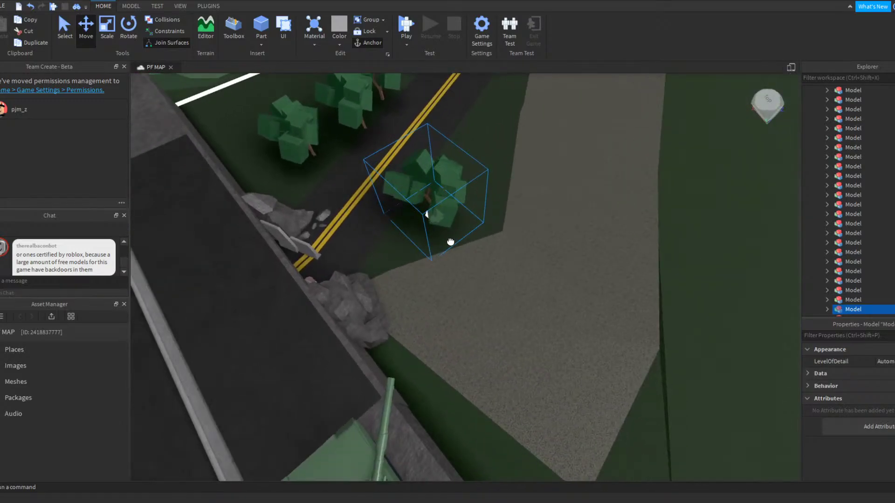
pyautogui.moveTo(450, 242); pyautogui.dragTo(448, 239)
pyautogui.moveTo(450, 242); pyautogui.dragTo(447, 240, button='right')
pyautogui.moveTo(447, 239); pyautogui.dragTo(447, 239)
pyautogui.moveTo(447, 239); pyautogui.dragTo(448, 239, button='right')
pyautogui.moveTo(448, 239); pyautogui.dragTo(447, 238)
pyautogui.moveTo(447, 238); pyautogui.dragTo(451, 241, button='right')
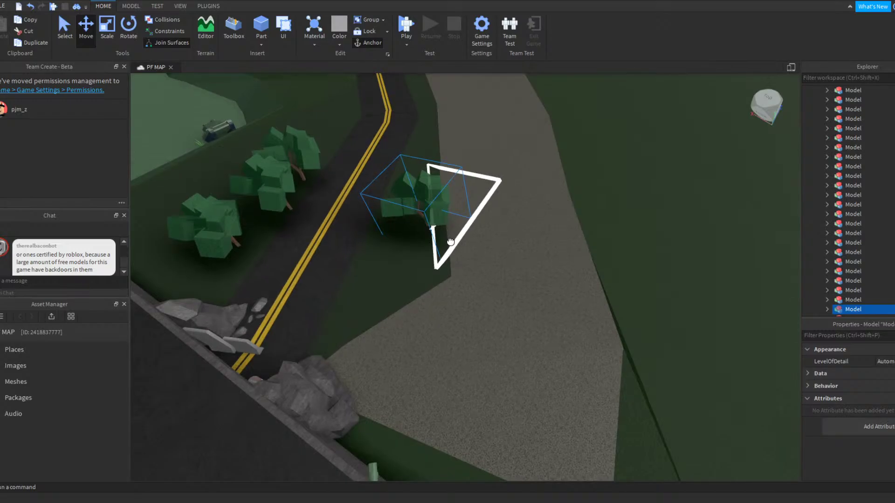
pyautogui.moveTo(450, 242); pyautogui.dragTo(450, 242)
# Step: Shift the tree along the grass strip towards the underpass
pyautogui.press('a')
pyautogui.press('w')
pyautogui.moveTo(428, 296); pyautogui.dragTo(429, 260, button='right')
pyautogui.press('w')
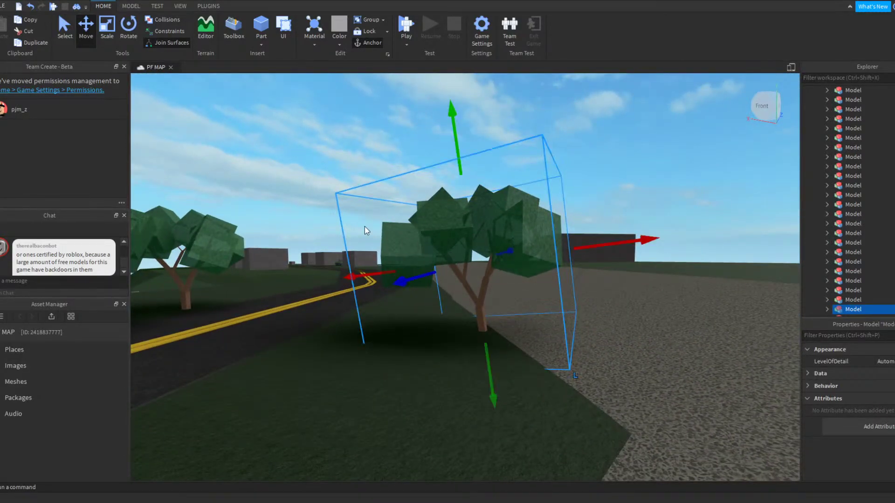
pyautogui.click(64, 29)
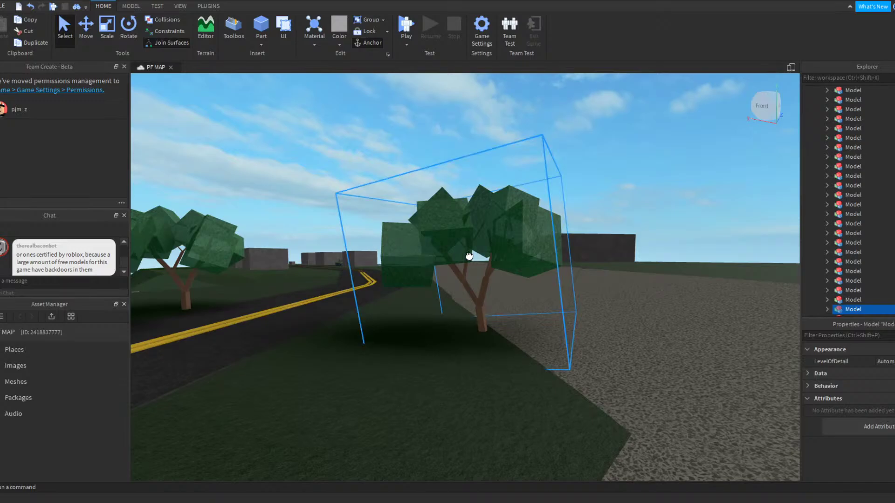
pyautogui.click(86, 29)
pyautogui.moveTo(399, 286); pyautogui.dragTo(320, 310)
pyautogui.press('s')
# Step: Rotate the tree on the grass strip to vary its orientation
pyautogui.click(130, 33)
pyautogui.moveTo(469, 266); pyautogui.dragTo(474, 282)
pyautogui.press('w')
pyautogui.moveTo(493, 223); pyautogui.dragTo(491, 217, button='right')
pyautogui.press('w')
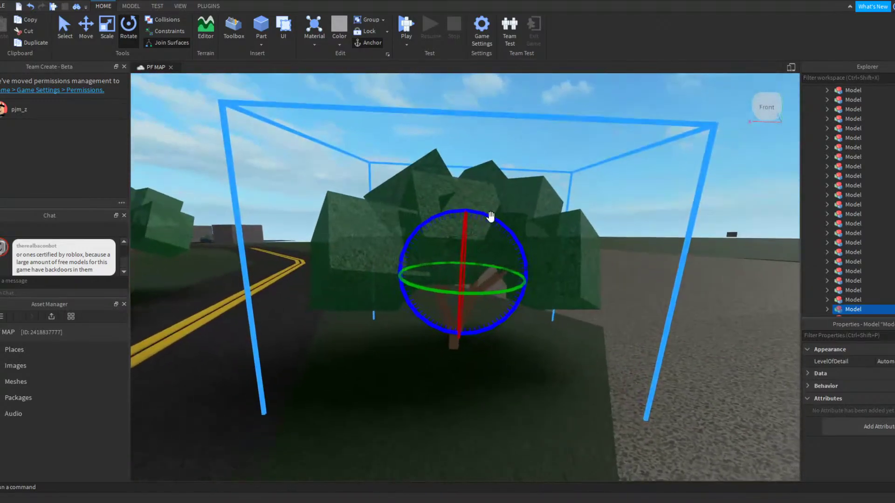
pyautogui.press('a')
pyautogui.moveTo(445, 248); pyautogui.dragTo(441, 250)
# Step: Raise the tree slightly out of the grass strip
pyautogui.press('w')
pyautogui.moveTo(376, 181); pyautogui.dragTo(333, 171, button='right')
pyautogui.press('w')
pyautogui.press('s')
pyautogui.press('w')
pyautogui.click(91, 29)
pyautogui.press('s')
pyautogui.moveTo(410, 142); pyautogui.dragTo(409, 115)
# Step: Survey the basin and the broken highway, including the tilted beam, the overturned truck and the red figure underneath
pyautogui.press('s')
pyautogui.moveTo(543, 161); pyautogui.dragTo(521, 159, button='right')
pyautogui.press('w')
pyautogui.press('s')
pyautogui.press('w')
pyautogui.press('d')
pyautogui.press('a')
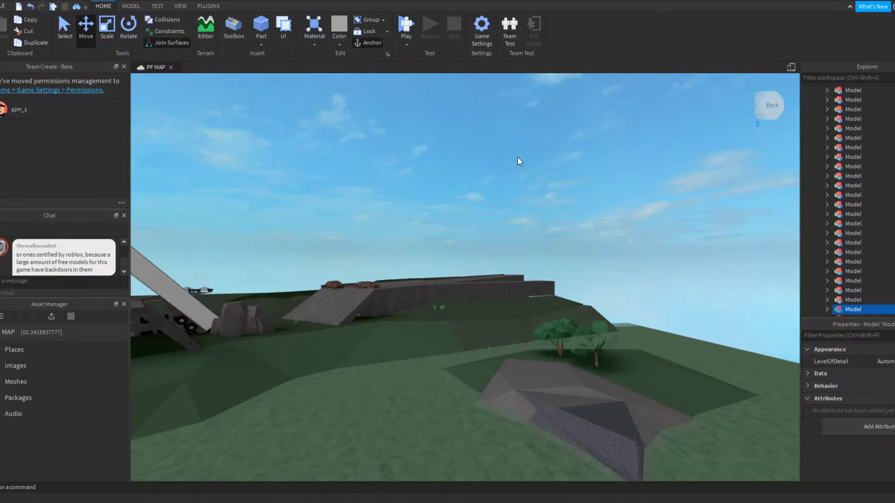
pyautogui.press('w')
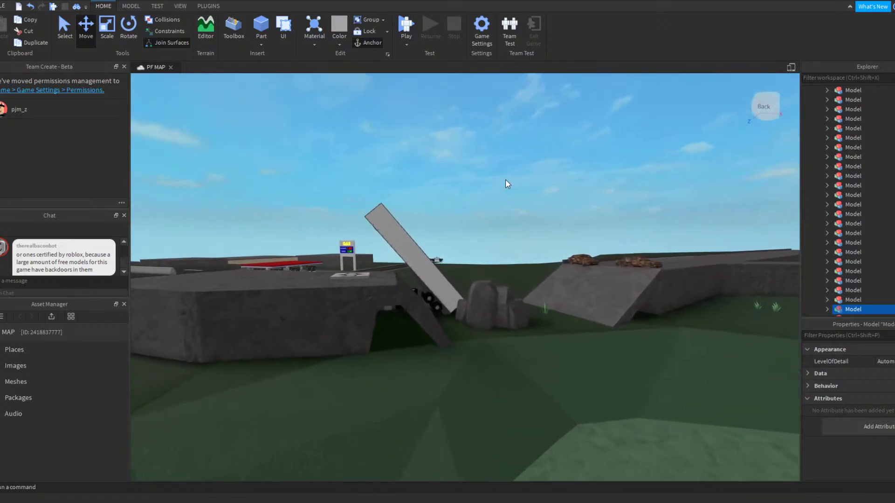
pyautogui.press('w')
pyautogui.press('w')
pyautogui.moveTo(500, 179)
pyautogui.mouseDown(button='right')
pyautogui.moveTo(537, 177)
pyautogui.moveTo(505, 179)
pyautogui.mouseUp(button='right')
pyautogui.press('s')
pyautogui.press('w')
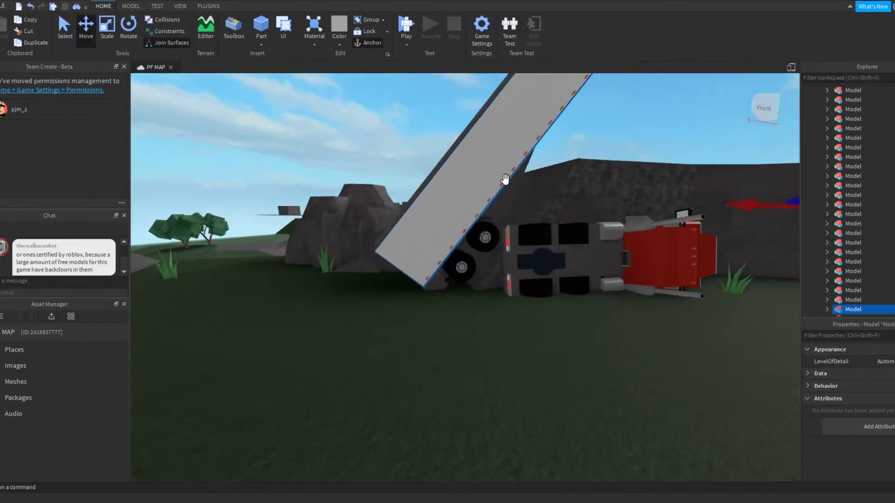
pyautogui.press('w')
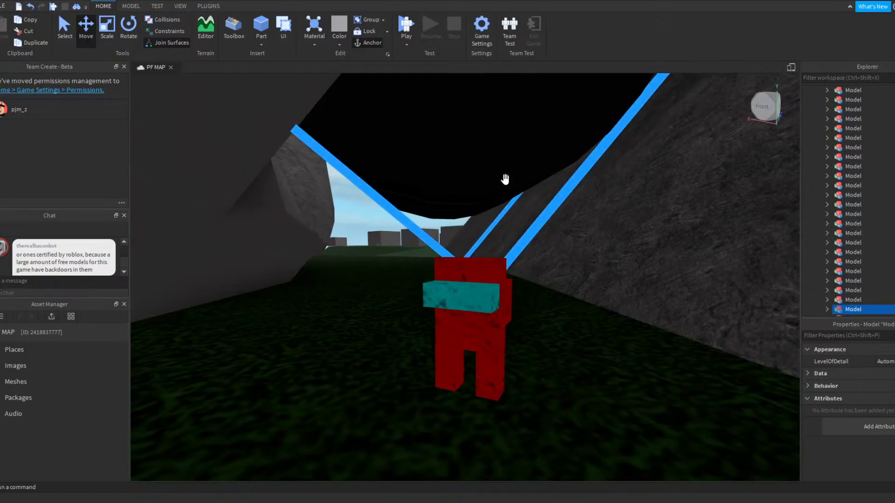
pyautogui.press('s')
pyautogui.moveTo(506, 179); pyautogui.dragTo(506, 180, button='right')
pyautogui.press('w')
pyautogui.press('w')
pyautogui.press('w')
pyautogui.press('w')
# Step: Lower the tree beside the underpass slightly, rotate it again and deselect it
pyautogui.press('a')
pyautogui.moveTo(408, 454); pyautogui.dragTo(407, 454)
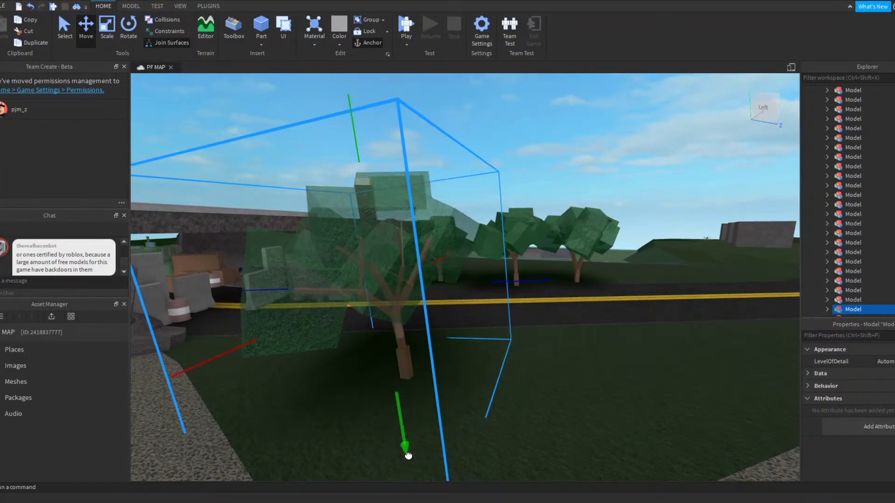
pyautogui.hotkey('ctrl', '4')
pyautogui.moveTo(422, 249); pyautogui.dragTo(431, 260)
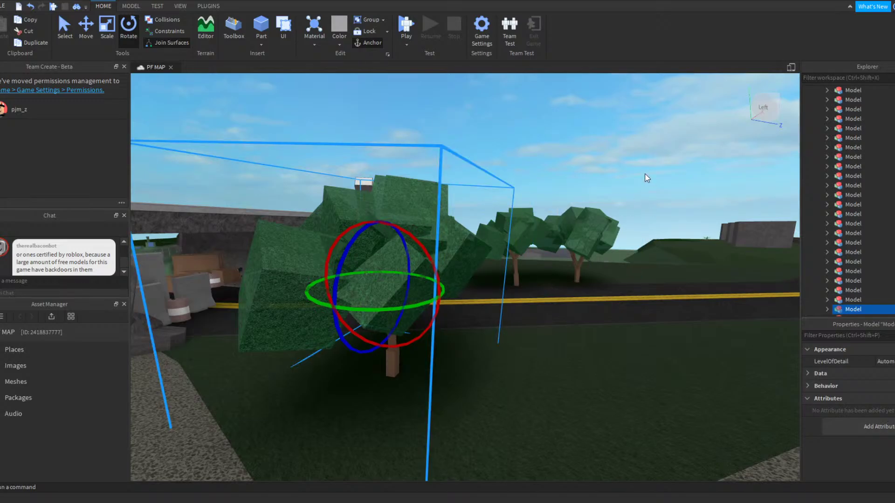
pyautogui.press('s')
pyautogui.moveTo(660, 185); pyautogui.dragTo(661, 185, button='right')
pyautogui.press('d')
pyautogui.press('a')
pyautogui.press('w')
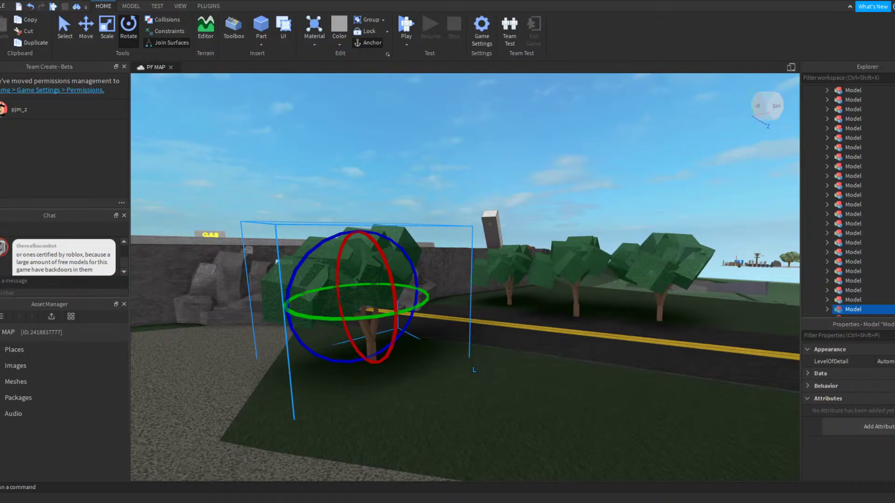
pyautogui.moveTo(580, 180); pyautogui.dragTo(580, 177, button='right')
pyautogui.click(580, 180)
# Step: Examine the tree groups on both sides of the road from the basin side and along the road
pyautogui.press('a')
pyautogui.press('w')
pyautogui.press('w')
pyautogui.press('s')
pyautogui.press('w')
pyautogui.press('d')
pyautogui.press('w')
pyautogui.press('d')
pyautogui.press('w')
pyautogui.press('w')
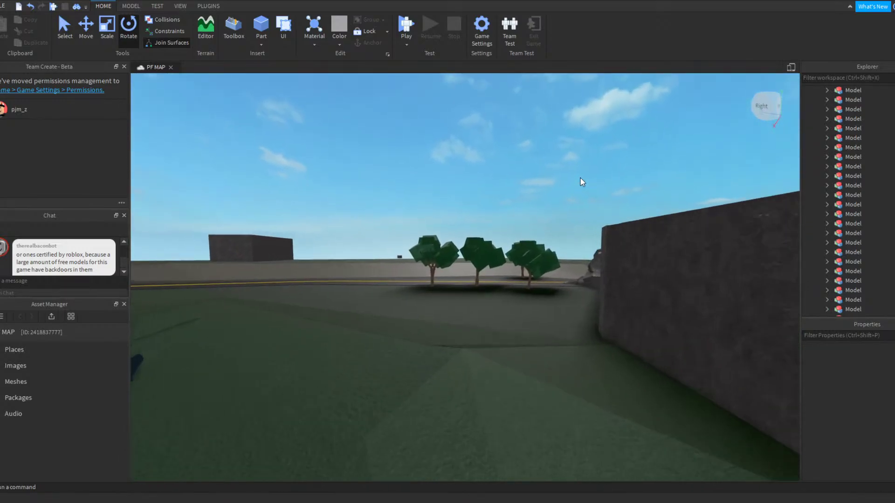
pyautogui.press('w')
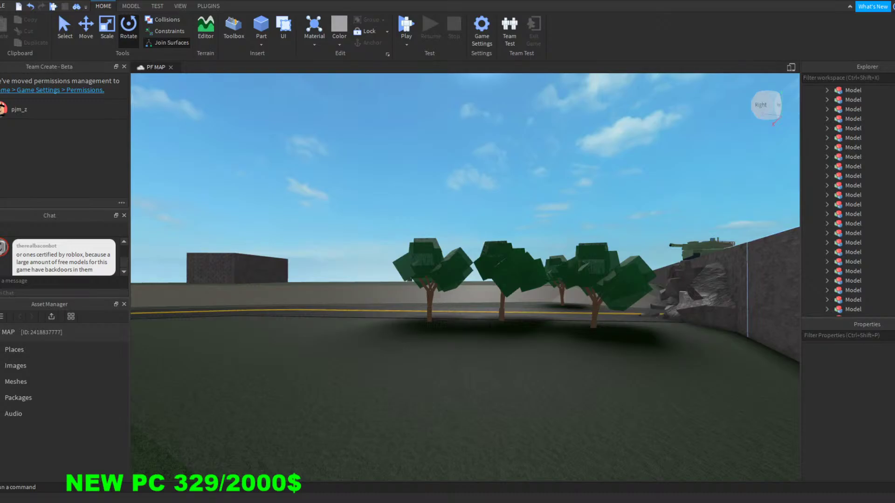
pyautogui.moveTo(589, 197); pyautogui.dragTo(591, 202, button='right')
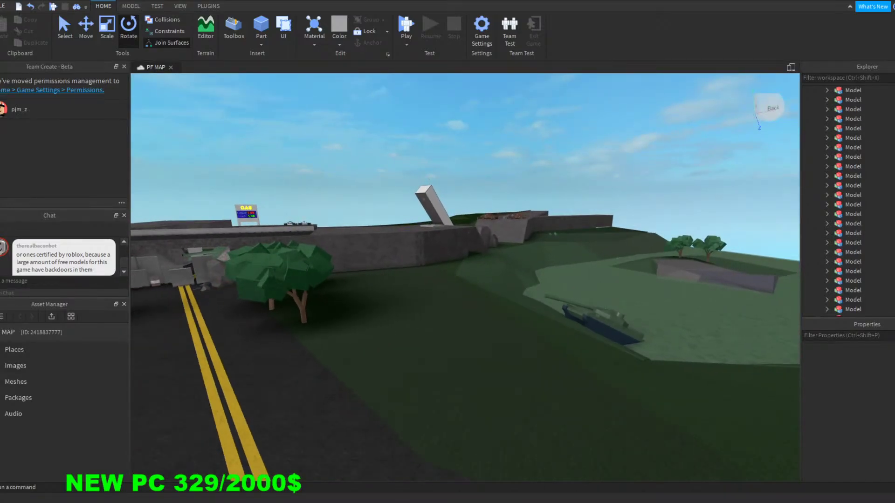
# Step: Look over the tree groups along the road from the grass basin and from the gravel side
pyautogui.moveTo(673, 183); pyautogui.dragTo(673, 183, button='right')
pyautogui.press('d')
pyautogui.press('w')
pyautogui.press('a')
pyautogui.press('w')
pyautogui.press('w')
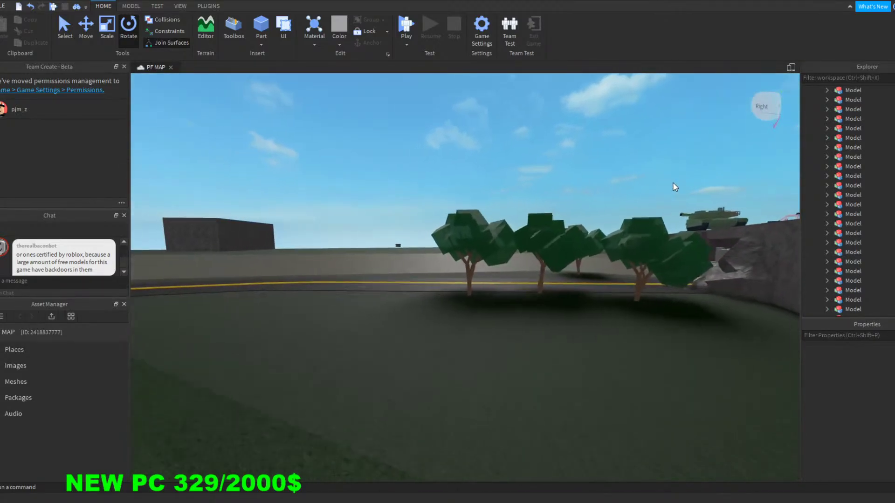
pyautogui.press('w')
pyautogui.click(329, 188)
pyautogui.moveTo(328, 187); pyautogui.dragTo(328, 191, button='right')
pyautogui.press('w')
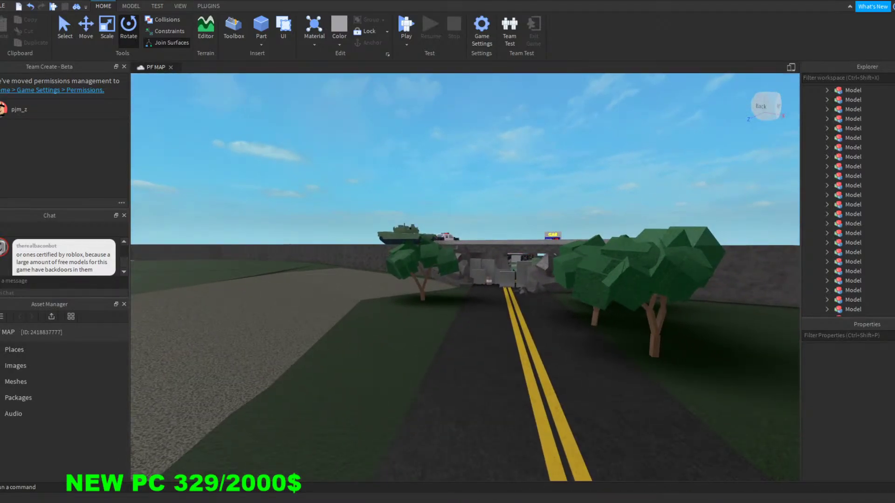
# Step: Approach the underpass and inspect the concrete barriers, barrel and rocks blocking its entrance
pyautogui.moveTo(614, 193); pyautogui.dragTo(613, 194, button='right')
pyautogui.press('s')
pyautogui.press('w')
pyautogui.press('s')
pyautogui.press('w')
pyautogui.press('a')
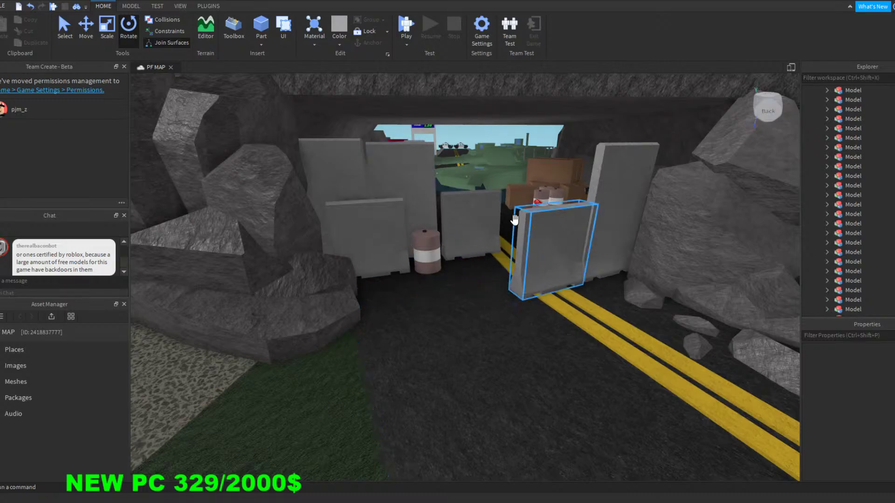
pyautogui.press('s')
pyautogui.moveTo(477, 131); pyautogui.dragTo(475, 122, button='right')
pyautogui.press('w')
pyautogui.press('d')
pyautogui.press('w')
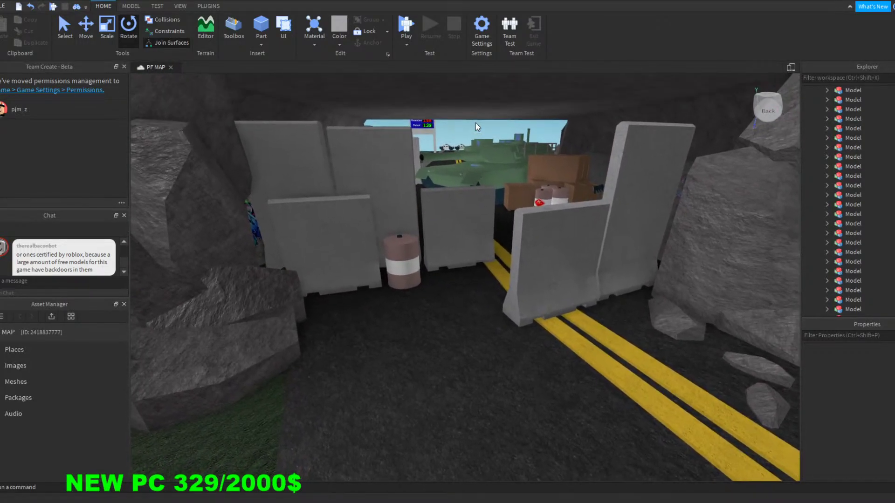
pyautogui.press('s')
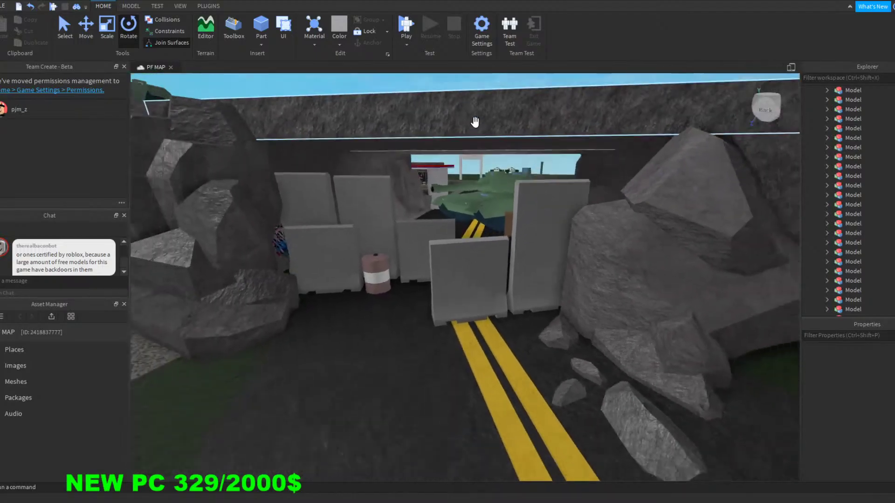
# Step: Check the barricade from outside the underpass and from inside it, facing back toward the trees
pyautogui.press('s')
pyautogui.press('w')
pyautogui.press('s')
pyautogui.press('w')
pyautogui.moveTo(475, 122)
pyautogui.mouseDown(button='right')
pyautogui.moveTo(513, 124)
pyautogui.moveTo(475, 122)
pyautogui.mouseUp(button='right')
pyautogui.press('w')
pyautogui.press('s')
pyautogui.press('w')
pyautogui.moveTo(476, 122); pyautogui.dragTo(475, 122, button='right')
pyautogui.press('w')
pyautogui.press('s')
pyautogui.press('w')
pyautogui.press('a')
pyautogui.press('s')
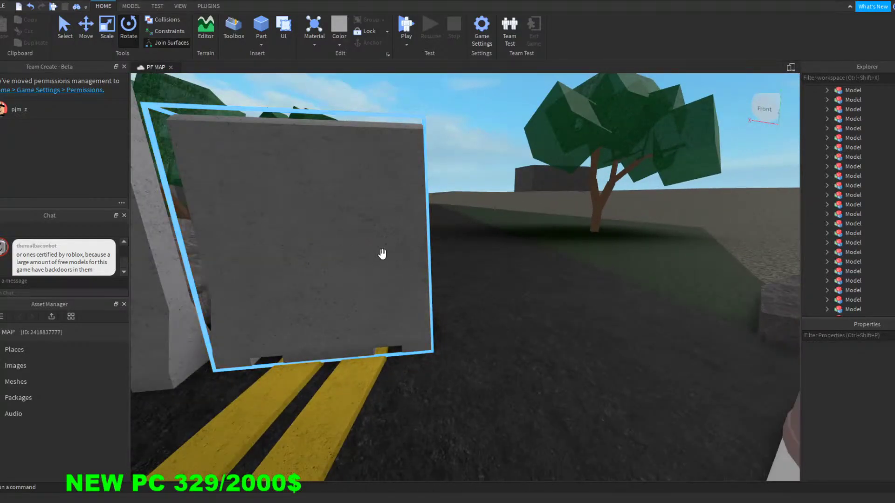
# Step: View the underpass and its surrounding trees from across the gravel field, and return to the barricade
pyautogui.press('s')
pyautogui.press('w')
pyautogui.moveTo(536, 219); pyautogui.dragTo(536, 220, button='right')
pyautogui.press('s')
pyautogui.press('w')
pyautogui.press('w')
pyautogui.press('s')
pyautogui.press('w')
pyautogui.press('s')
pyautogui.press('a')
pyautogui.press('s')
pyautogui.moveTo(461, 212); pyautogui.dragTo(488, 247, button='right')
pyautogui.press('w')
pyautogui.press('s')
pyautogui.press('w')
pyautogui.press('s')
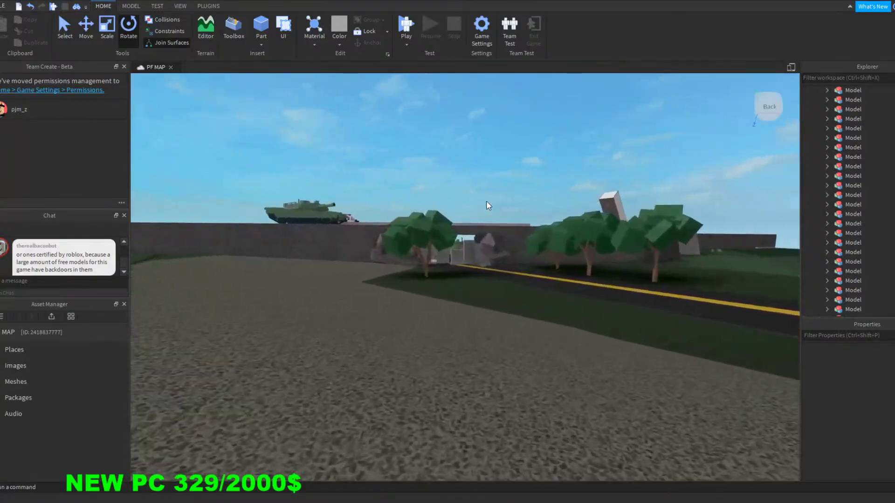
pyautogui.press('w')
pyautogui.press('w')
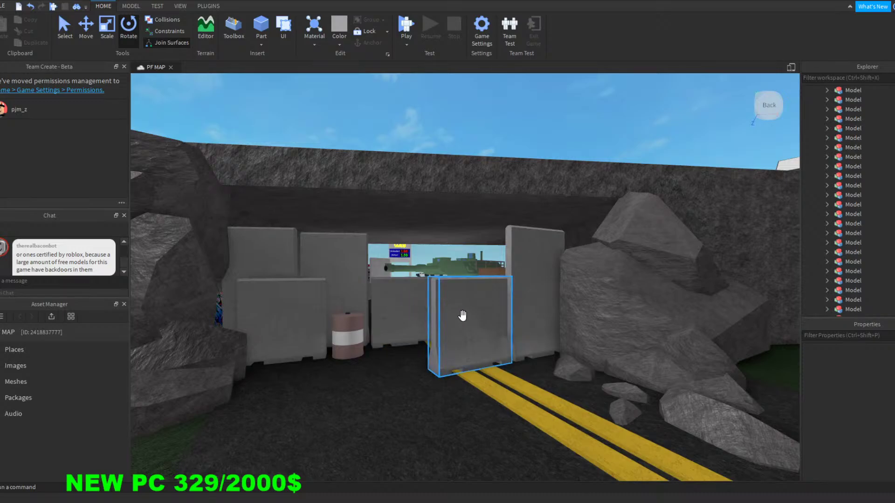
# Step: Remove the concrete barrier standing on the yellow centre lines and shift the middle barrier forward in front of the barrel
pyautogui.press('s')
pyautogui.press('w')
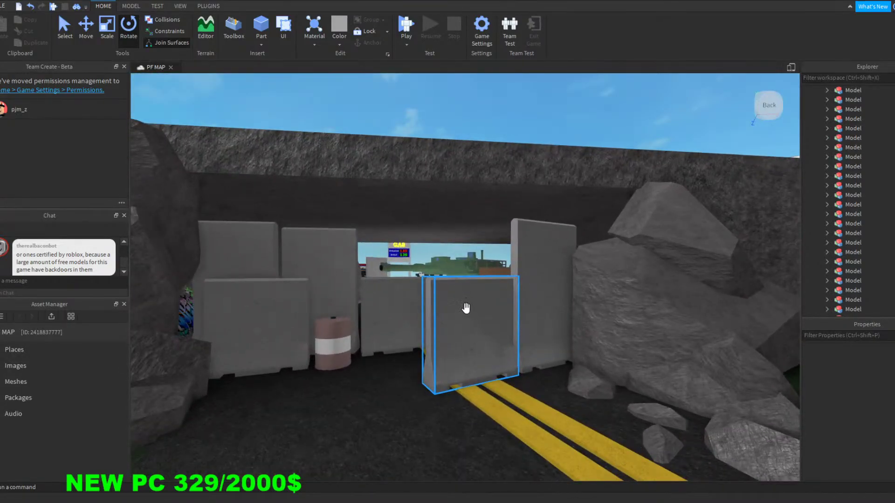
pyautogui.moveTo(446, 368); pyautogui.dragTo(472, 415)
pyautogui.moveTo(472, 415); pyautogui.dragTo(472, 415, button='right')
pyautogui.press('s')
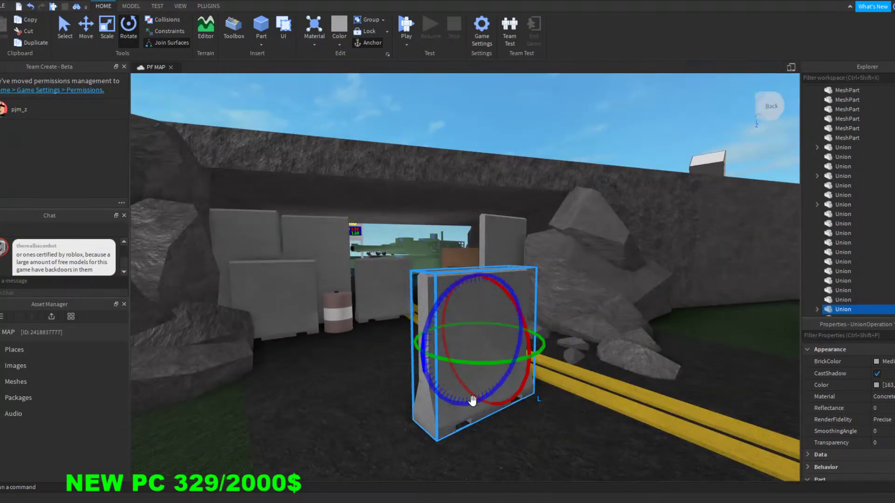
pyautogui.press('w')
pyautogui.moveTo(398, 122); pyautogui.dragTo(398, 122, button='right')
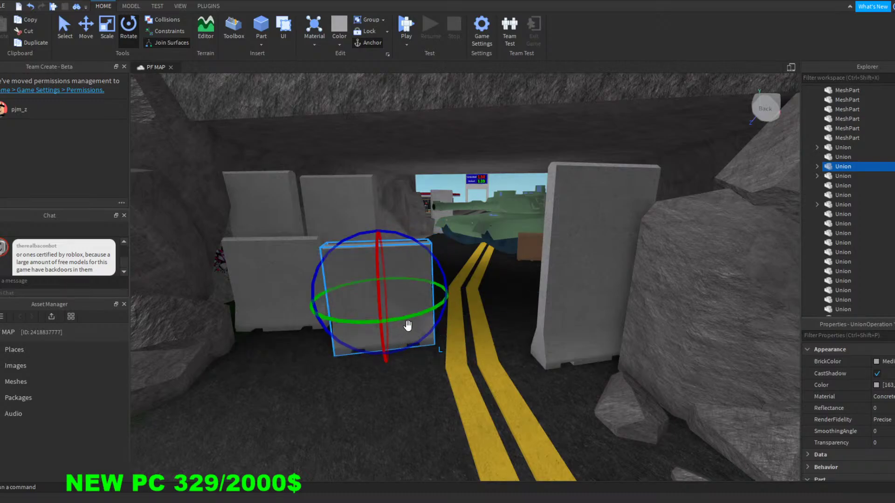
# Step: Check the opening beside the moved barrier from several distances along the road
pyautogui.scroll(-4, 407, 327)
pyautogui.scroll(2, 451, 167)
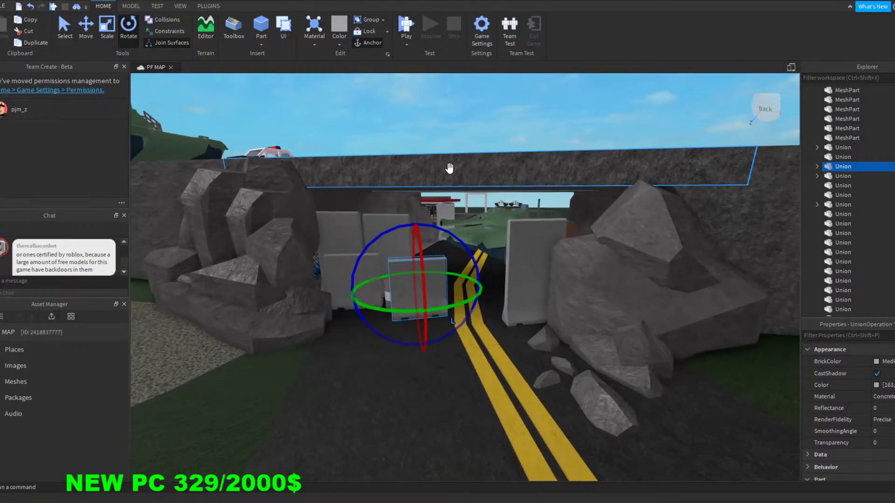
pyautogui.moveTo(427, 133); pyautogui.dragTo(426, 133, button='right')
pyautogui.press('w')
pyautogui.press('f')
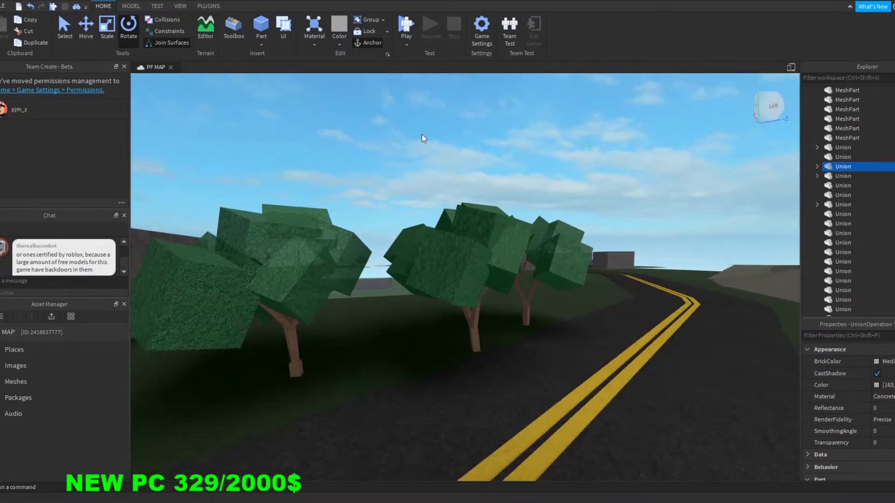
pyautogui.press('w')
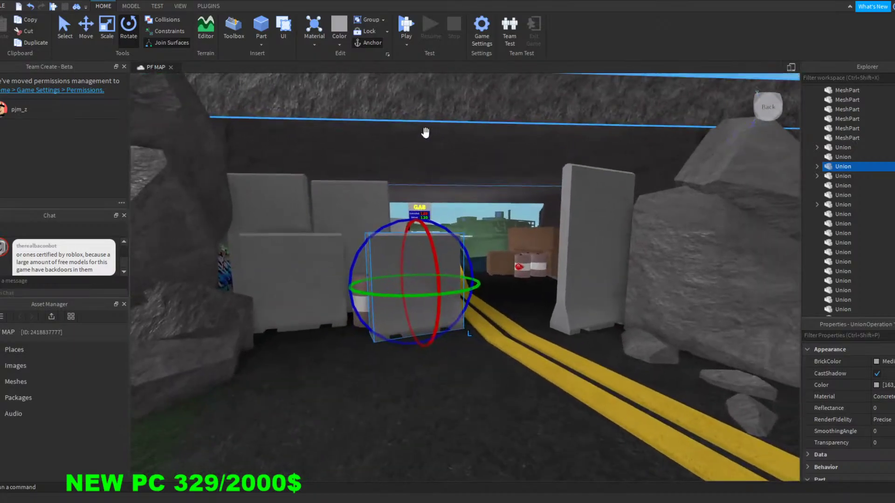
pyautogui.press('s')
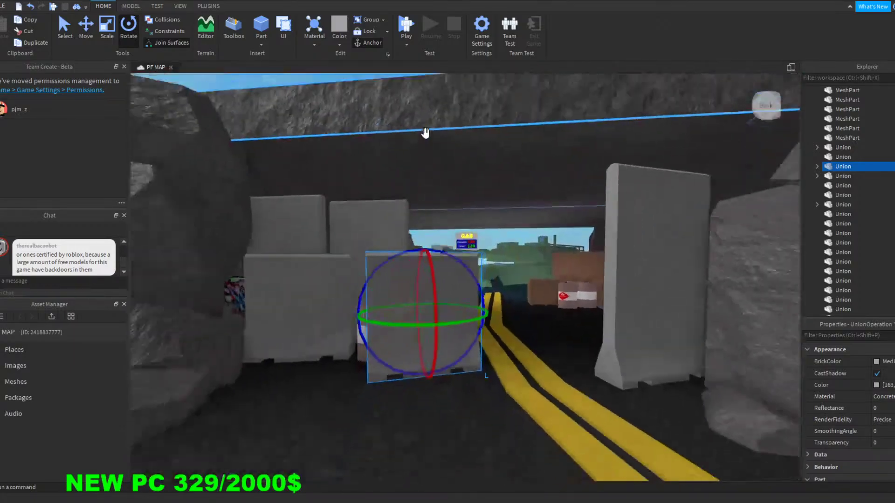
pyautogui.press('w')
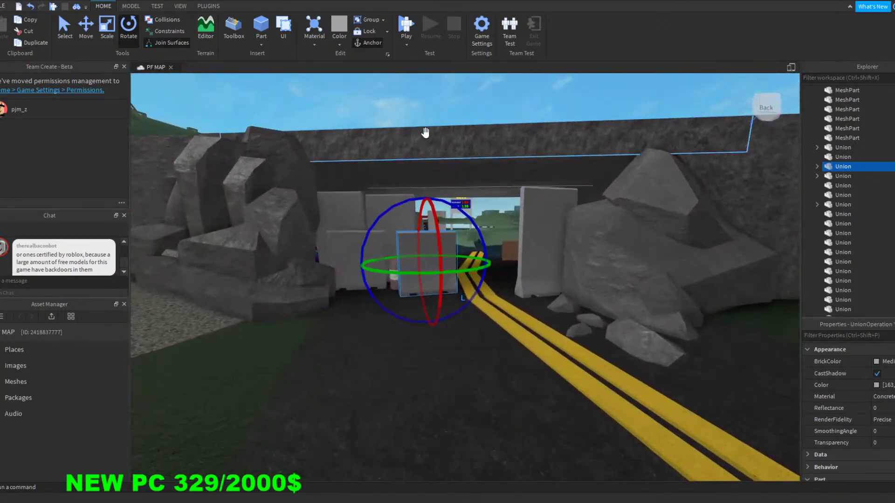
pyautogui.press('w')
# Step: Rotate the moved barrier slightly about its vertical axis and deselect it
pyautogui.moveTo(426, 134); pyautogui.dragTo(415, 186, button='right')
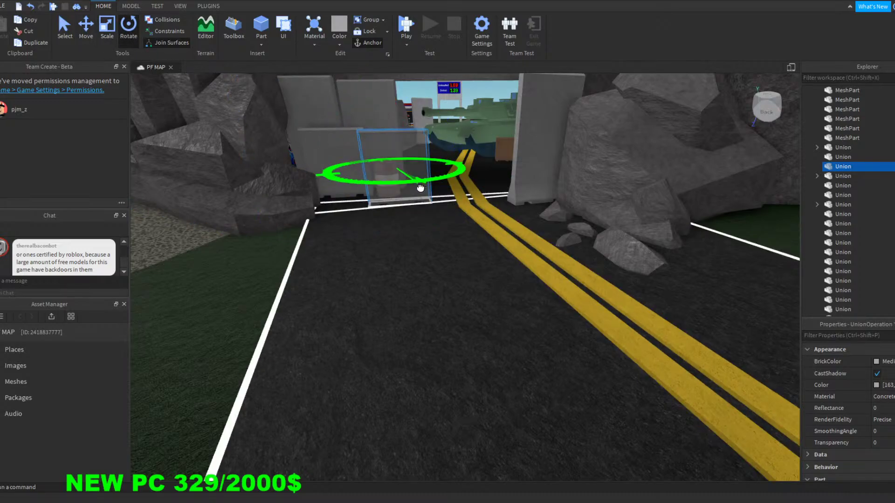
pyautogui.moveTo(453, 119); pyautogui.dragTo(457, 127, button='right')
pyautogui.press('w')
pyautogui.press('a')
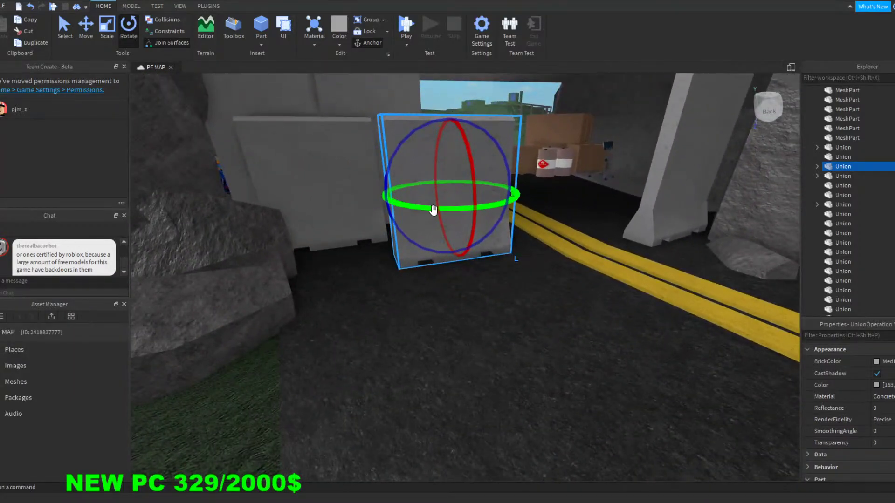
pyautogui.press('s')
pyautogui.moveTo(491, 167); pyautogui.dragTo(518, 174, button='right')
pyautogui.press('a')
pyautogui.press('d')
pyautogui.press('w')
pyautogui.press('w')
pyautogui.press('s')
pyautogui.click(502, 165)
# Step: Survey the broken highway, the burnt vehicles, the basin and the overturned red truck from the far side
pyautogui.press('w')
pyautogui.press('d')
pyautogui.press('s')
pyautogui.moveTo(500, 145); pyautogui.dragTo(500, 145, button='right')
pyautogui.press('w')
pyautogui.press('s')
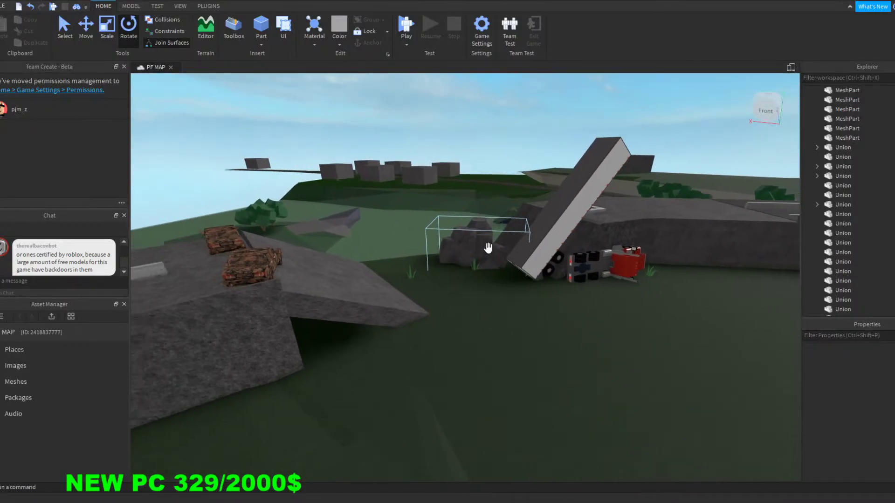
pyautogui.press('d')
pyautogui.press('w')
pyautogui.moveTo(447, 155); pyautogui.dragTo(448, 156, button='right')
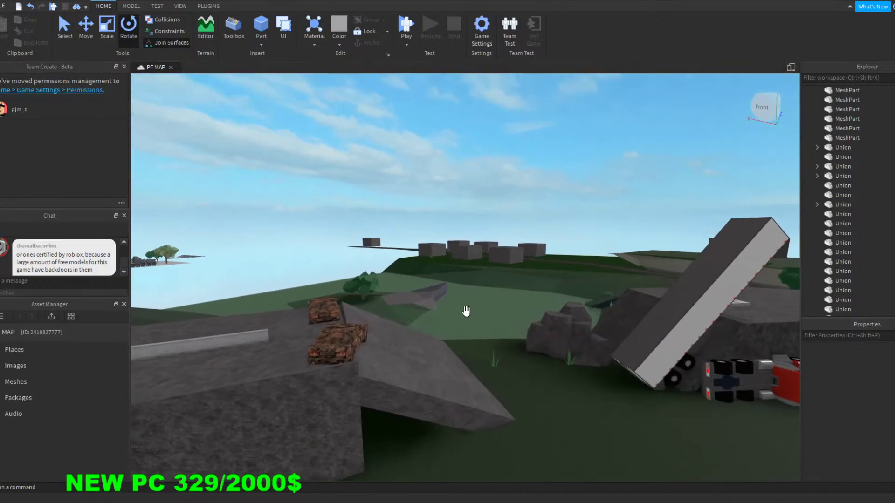
pyautogui.press('s')
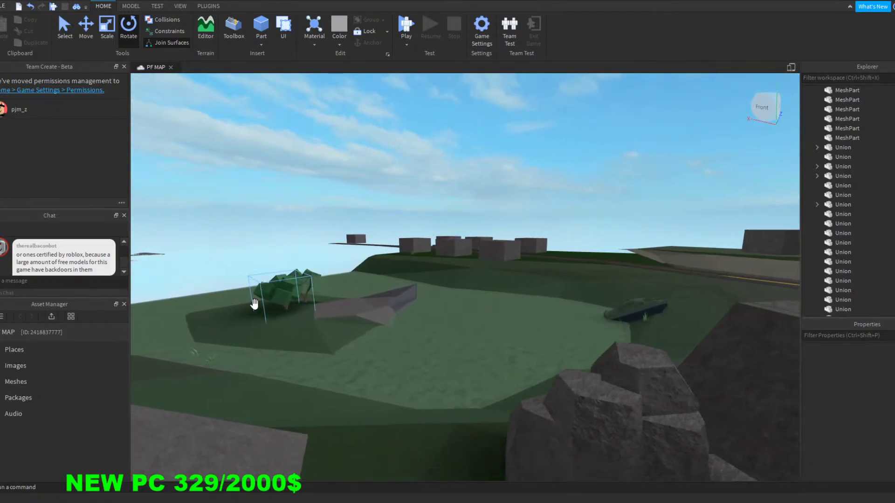
pyautogui.press('s')
pyautogui.moveTo(499, 185); pyautogui.dragTo(498, 186, button='right')
pyautogui.press('d')
pyautogui.press('a')
pyautogui.press('w')
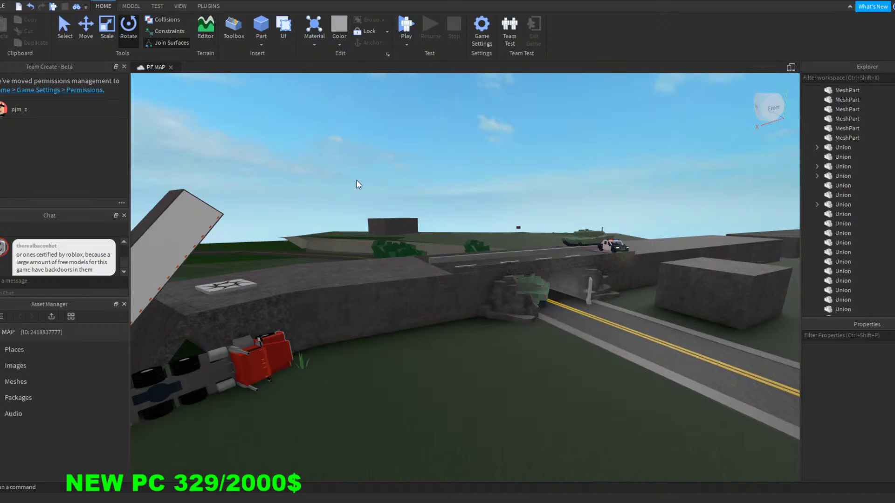
pyautogui.press('s')
pyautogui.moveTo(382, 188); pyautogui.dragTo(384, 186, button='right')
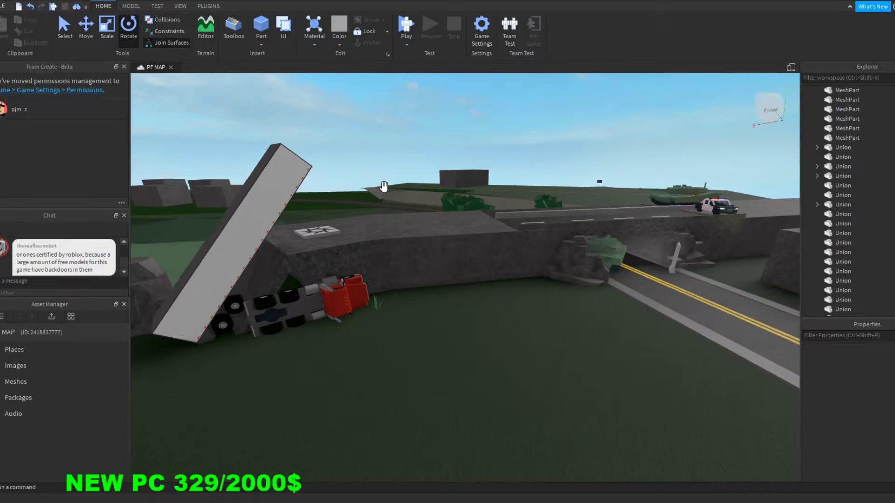
# Step: Examine the grass area beyond the underpass and the gap between the two large stone wall blocks
pyautogui.press('d')
pyautogui.moveTo(384, 187)
pyautogui.mouseDown(button='right')
pyautogui.moveTo(376, 188)
pyautogui.moveTo(389, 194)
pyautogui.mouseUp(button='right')
pyautogui.press('w')
pyautogui.press('s')
pyautogui.press('d')
pyautogui.press('a')
pyautogui.press('d')
pyautogui.press('w')
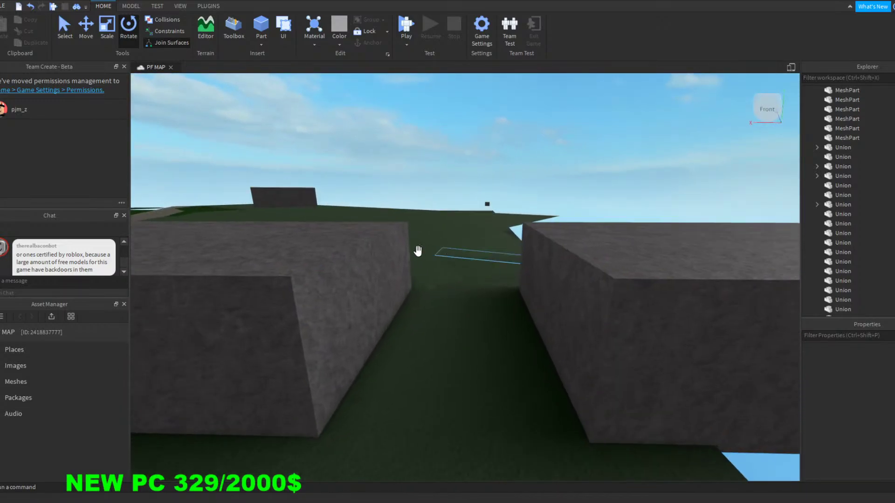
pyautogui.press('w')
pyautogui.press('s')
# Step: Inspect the long stone wall block that overhangs the edge of the map
pyautogui.moveTo(512, 173); pyautogui.dragTo(585, 241, button='right')
pyautogui.press('a')
pyautogui.press('w')
pyautogui.press('a')
pyautogui.press('w')
pyautogui.press('d')
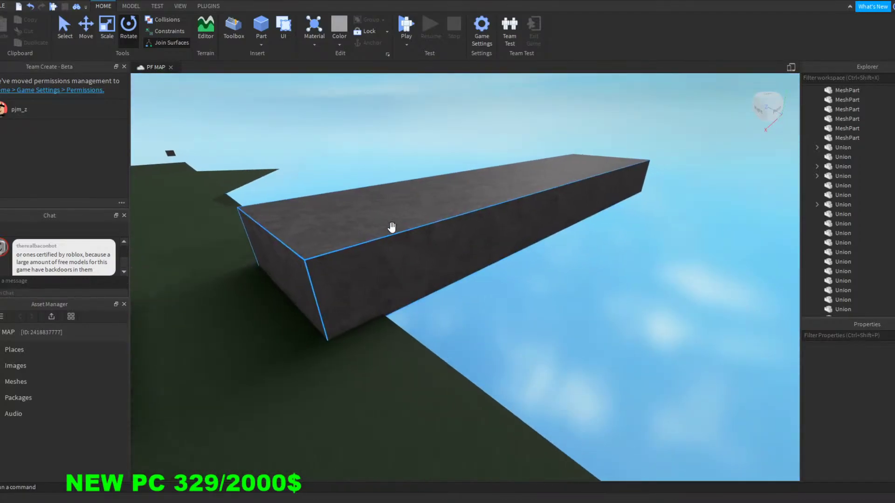
pyautogui.click(392, 231)
pyautogui.click(375, 136)
pyautogui.moveTo(376, 135); pyautogui.dragTo(372, 132, button='right')
# Step: Duplicate the slate slab that spans the top of the underpass and activate the Move tool
pyautogui.press('w')
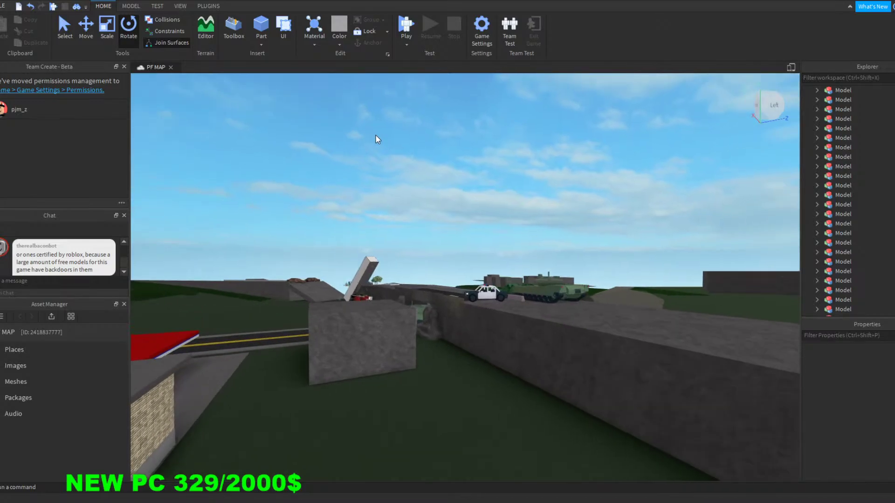
pyautogui.press('w')
pyautogui.moveTo(376, 136); pyautogui.dragTo(378, 136, button='right')
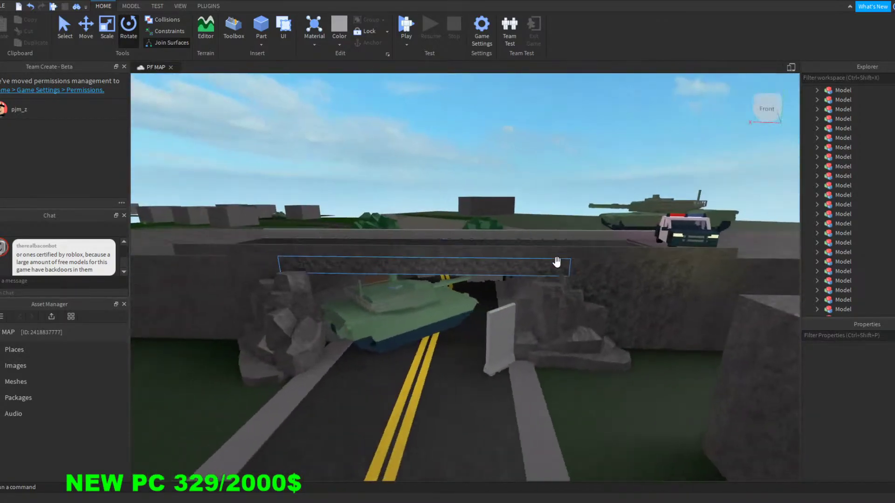
pyautogui.press('s')
pyautogui.moveTo(509, 241); pyautogui.dragTo(501, 195, button='right')
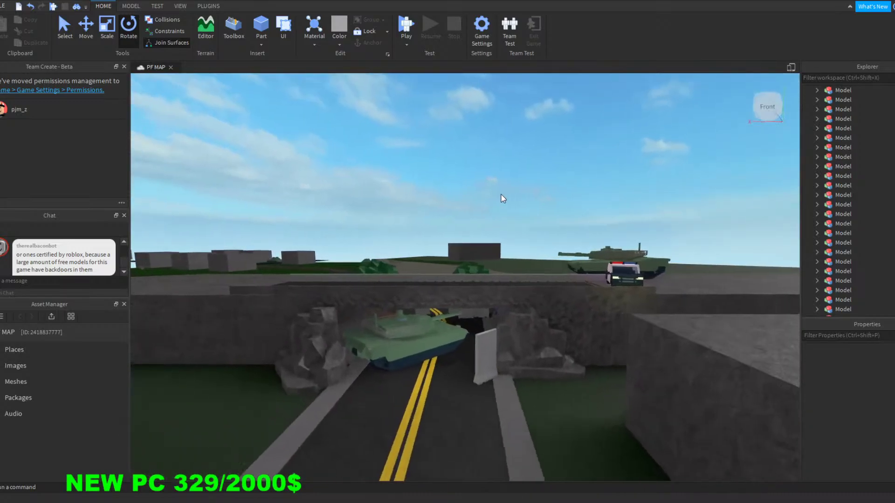
pyautogui.press('w')
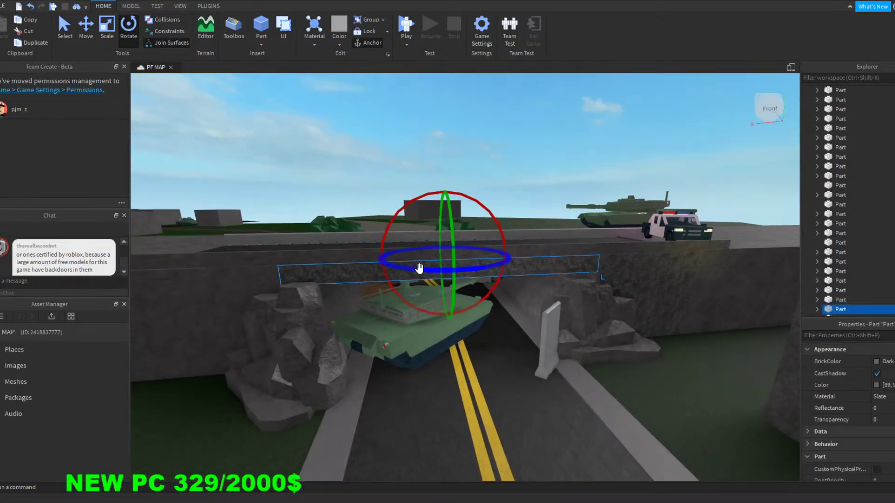
pyautogui.press('w')
pyautogui.moveTo(363, 279); pyautogui.dragTo(363, 280, button='right')
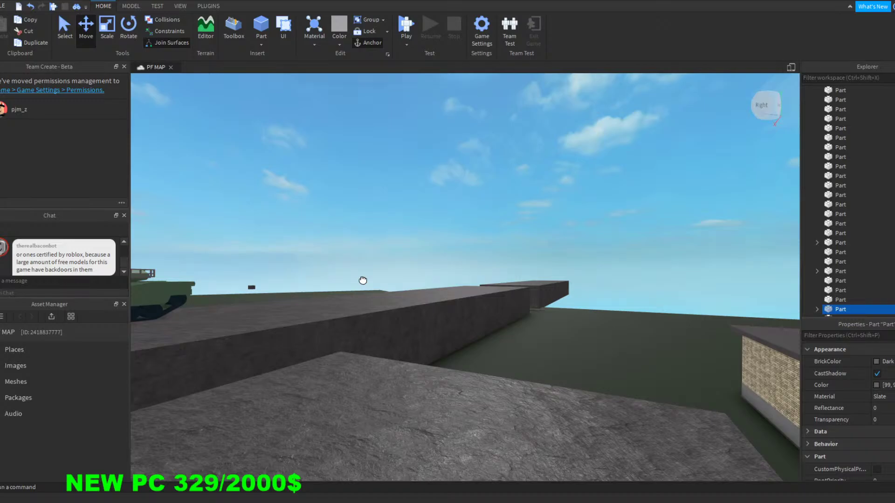
# Step: Place the duplicated slate slab in the gap between the two large stone wall blocks
pyautogui.moveTo(363, 281)
pyautogui.mouseDown(button='right')
pyautogui.moveTo(356, 275)
pyautogui.moveTo(368, 286)
pyautogui.mouseUp(button='right')
pyautogui.press('d')
pyautogui.moveTo(552, 194); pyautogui.dragTo(535, 192, button='right')
pyautogui.press('s')
pyautogui.moveTo(535, 192); pyautogui.dragTo(491, 344)
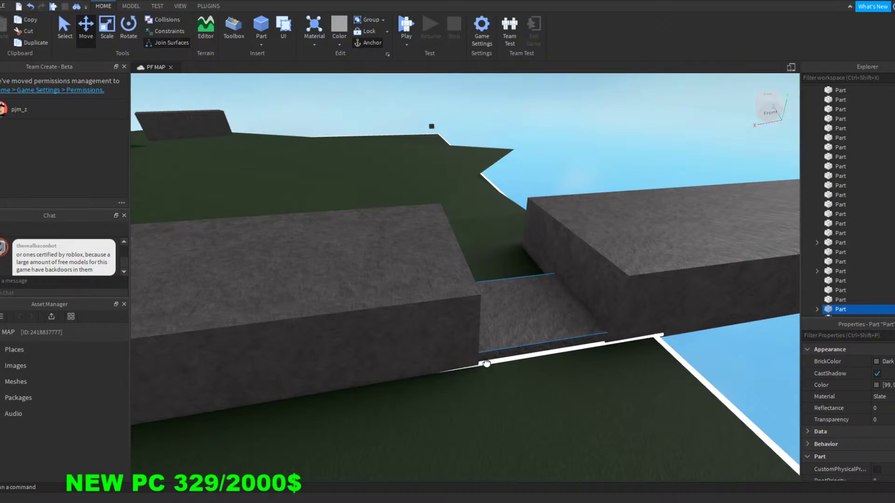
pyautogui.press('d')
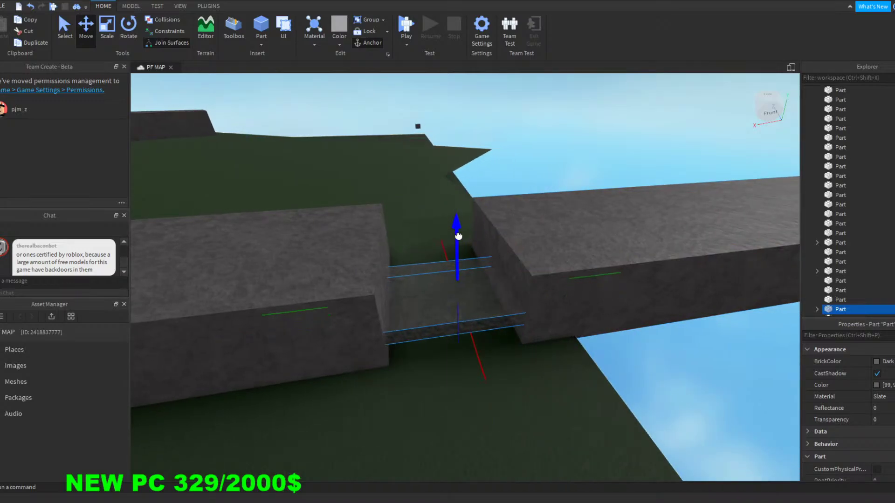
# Step: Raise the slate slab so it bridges the gap at the top of the two wall blocks
pyautogui.moveTo(459, 239); pyautogui.dragTo(452, 197)
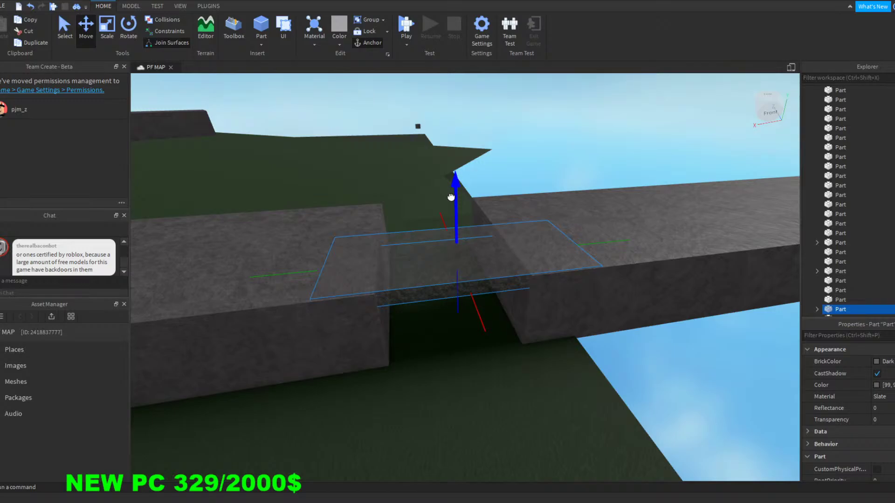
pyautogui.moveTo(451, 197); pyautogui.dragTo(451, 197)
pyautogui.press('w')
pyautogui.press('a')
# Step: Shift the slate slab across the wall's width to align its long edge with the outer faces of the two wall blocks
pyautogui.moveTo(490, 192); pyautogui.dragTo(493, 192, button='right')
pyautogui.press('d')
pyautogui.press('d')
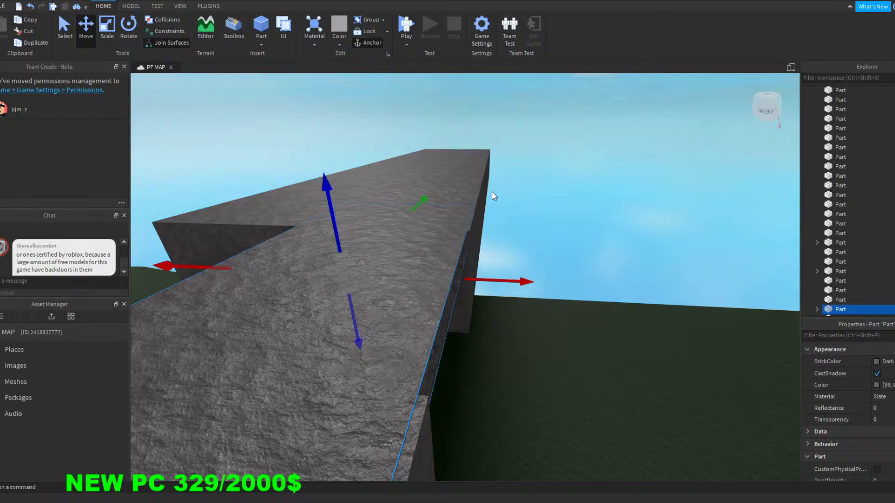
pyautogui.moveTo(517, 285); pyautogui.dragTo(522, 286)
pyautogui.moveTo(623, 239); pyautogui.dragTo(593, 230, button='right')
pyautogui.press('s')
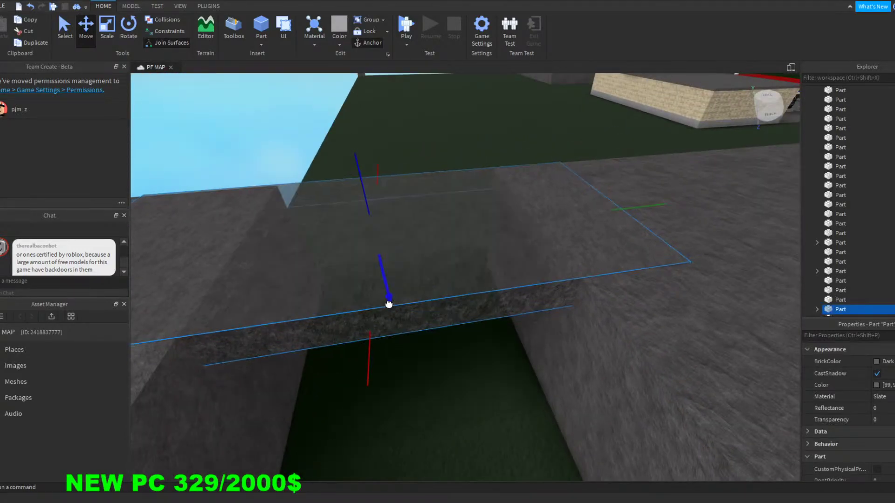
pyautogui.click(257, 132)
pyautogui.moveTo(256, 133); pyautogui.dragTo(307, 172, button='right')
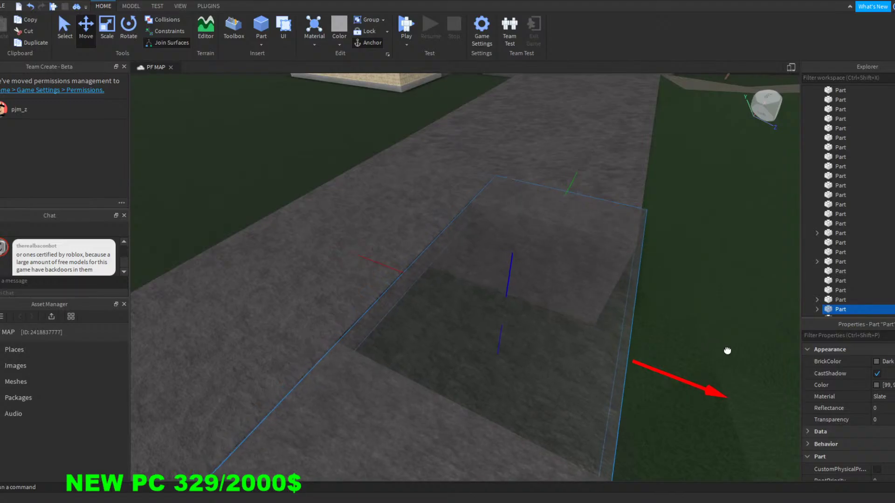
# Step: Fine-tune the slate slab's sideways position so its side face sits flush with the adjoining wall blocks
pyautogui.moveTo(714, 350); pyautogui.dragTo(707, 336)
pyautogui.moveTo(708, 335); pyautogui.dragTo(465, 322, button='right')
pyautogui.press('s')
pyautogui.moveTo(569, 156); pyautogui.dragTo(569, 157, button='right')
pyautogui.press('w')
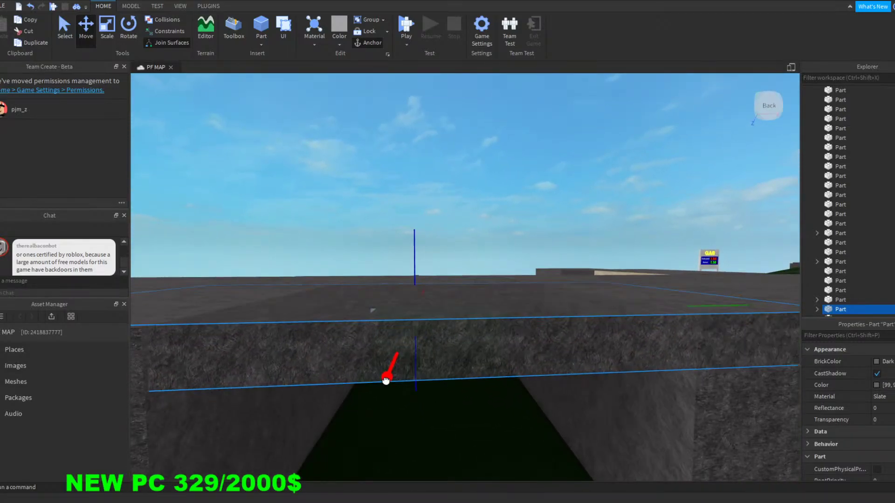
pyautogui.moveTo(386, 381); pyautogui.dragTo(388, 376)
pyautogui.moveTo(553, 239); pyautogui.dragTo(535, 239, button='right')
pyautogui.press('d')
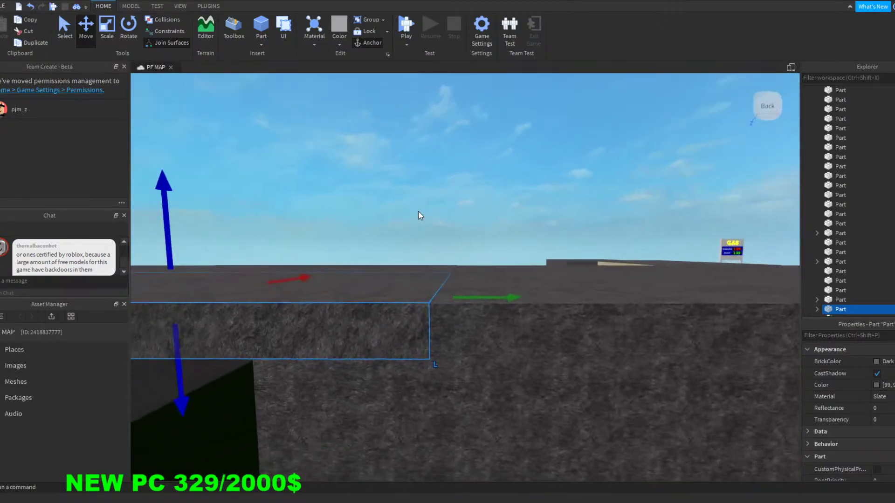
# Step: Deselect the slate slab and examine how its end and side face meet the stone wall blocks
pyautogui.click(469, 209)
pyautogui.press('w')
pyautogui.moveTo(469, 209); pyautogui.dragTo(472, 209, button='right')
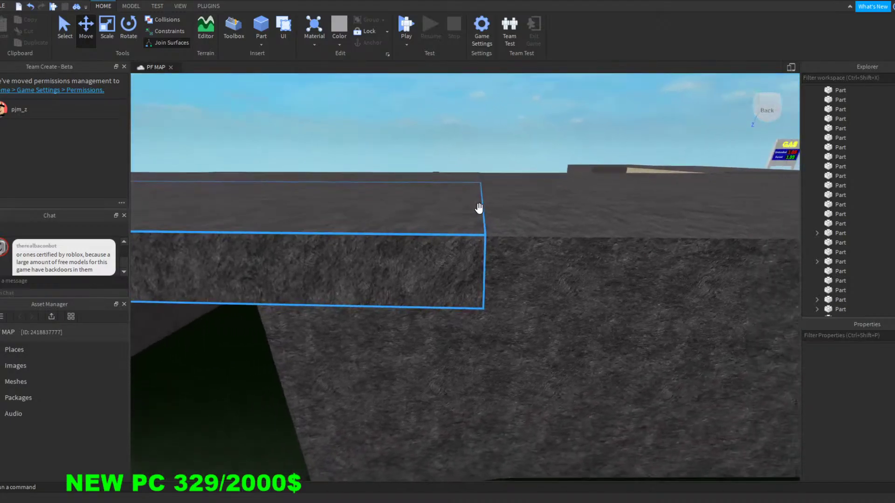
pyautogui.press('w')
pyautogui.moveTo(491, 118); pyautogui.dragTo(491, 118, button='right')
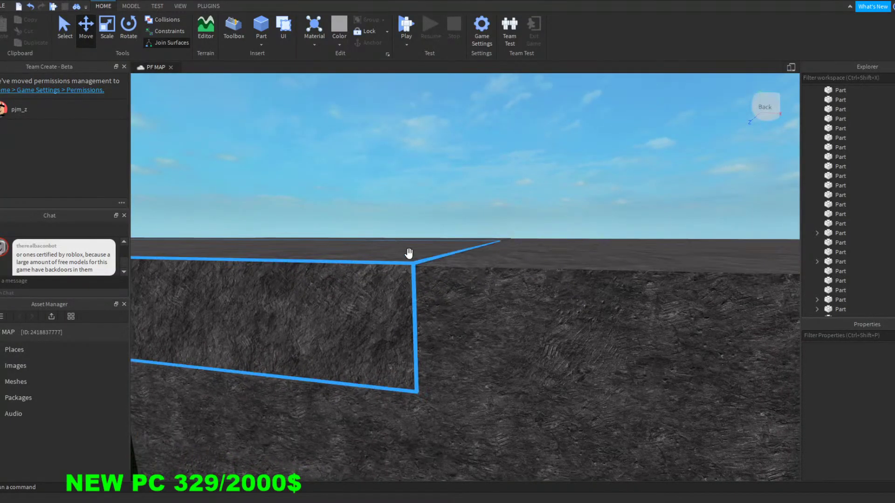
pyautogui.press('s')
pyautogui.moveTo(455, 174); pyautogui.dragTo(456, 175, button='right')
pyautogui.press('a')
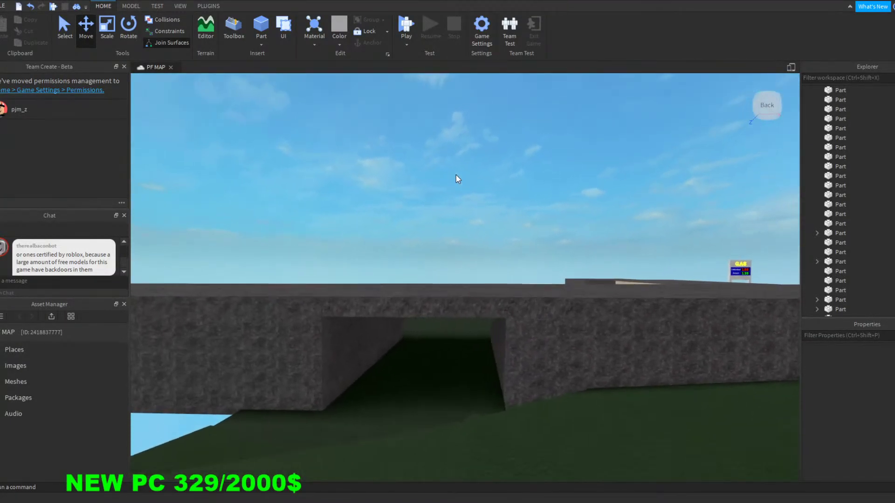
pyautogui.press('w')
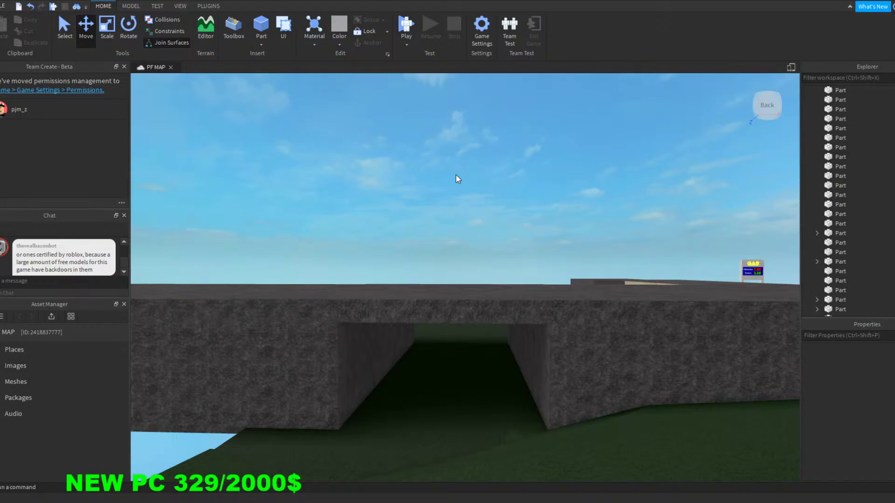
# Step: Display the performance statistics overlay to check the place's part count, and hide it again
pyautogui.hotkey('ctrl', 'shift', 'F4')
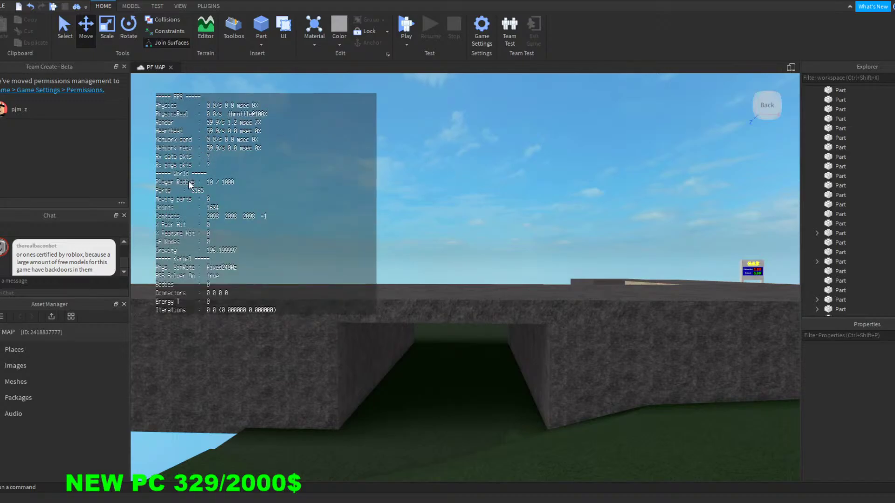
pyautogui.moveTo(438, 204); pyautogui.dragTo(437, 204, button='right')
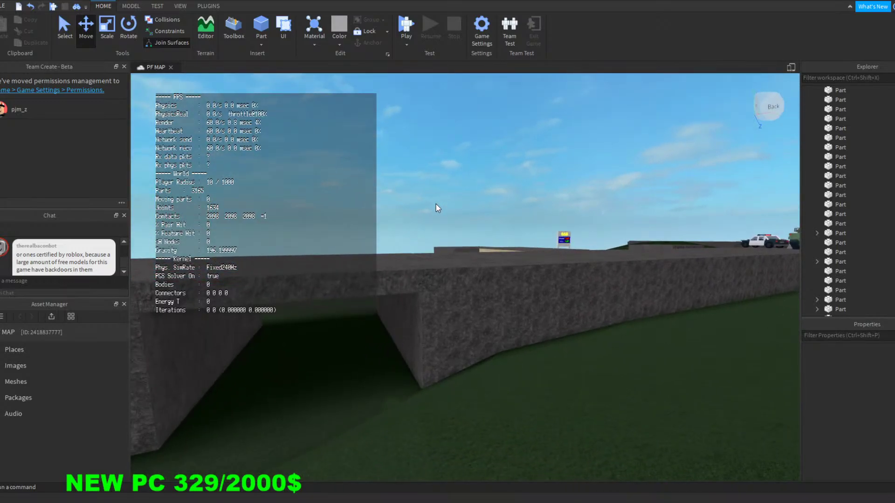
pyautogui.hotkey('ctrl', 'shift', 'F4')
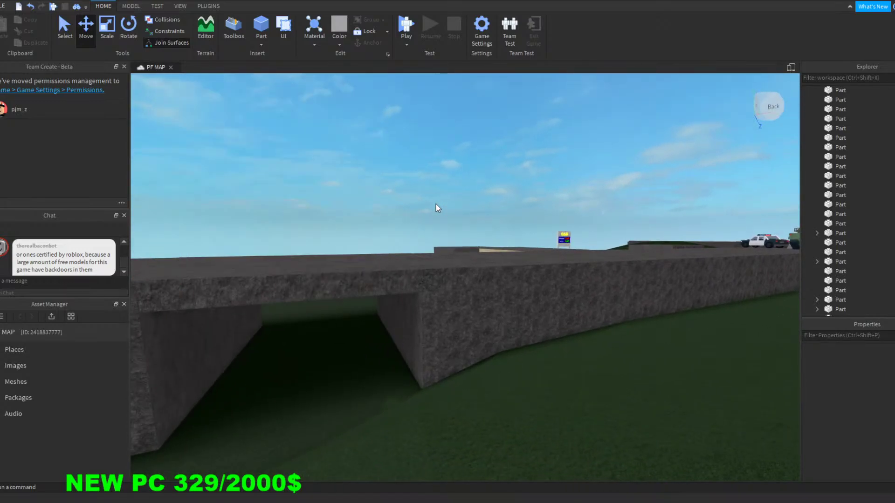
pyautogui.hotkey('ctrl', 'shift', 'F4')
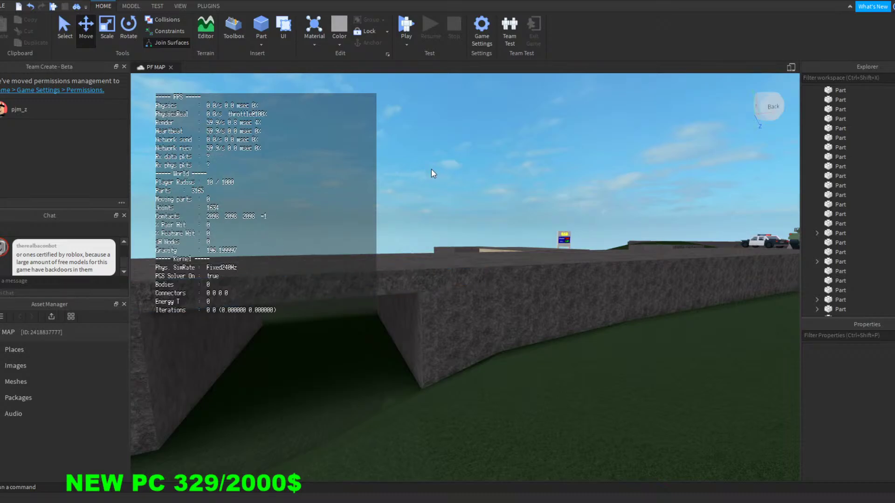
pyautogui.hotkey('ctrl', 'shift', 'F4')
# Step: Examine the bridged gap from the opposite side of the stone wall
pyautogui.press('a')
pyautogui.moveTo(426, 194); pyautogui.dragTo(426, 193, button='right')
pyautogui.press('w')
pyautogui.press('d')
pyautogui.press('w')
pyautogui.press('s')
pyautogui.press('w')
pyautogui.press('w')
pyautogui.press('w')
pyautogui.press('w')
pyautogui.press('s')
pyautogui.press('s')
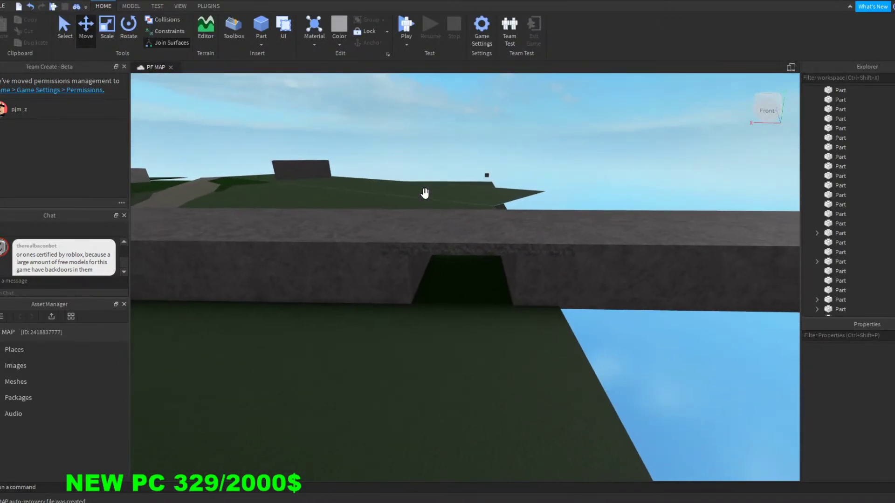
# Step: Examine the passage beneath the slate slab from ground level, checking the wall blocks on either side
pyautogui.moveTo(452, 157); pyautogui.dragTo(451, 157, button='right')
pyautogui.press('s')
pyautogui.press('a')
pyautogui.press('w')
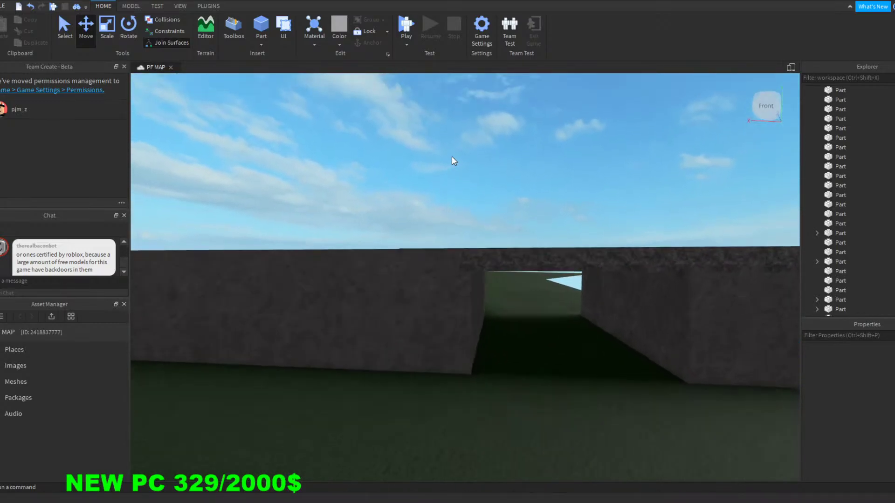
pyautogui.press('d')
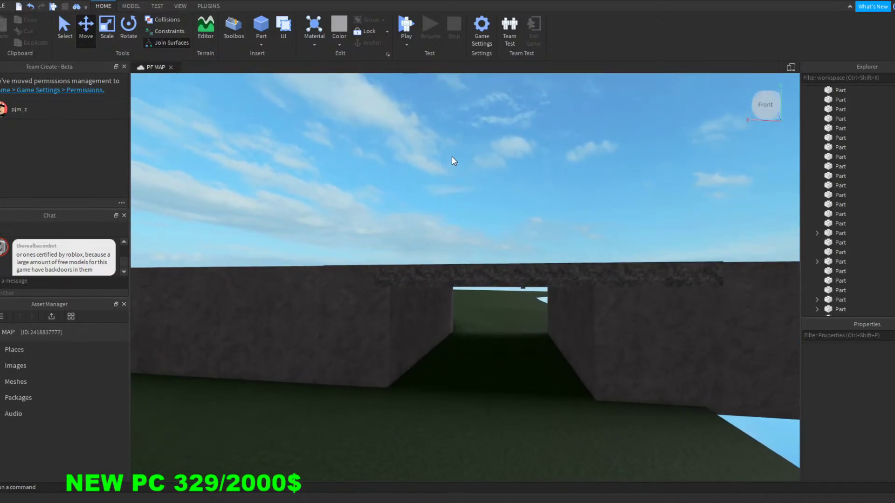
pyautogui.press('w')
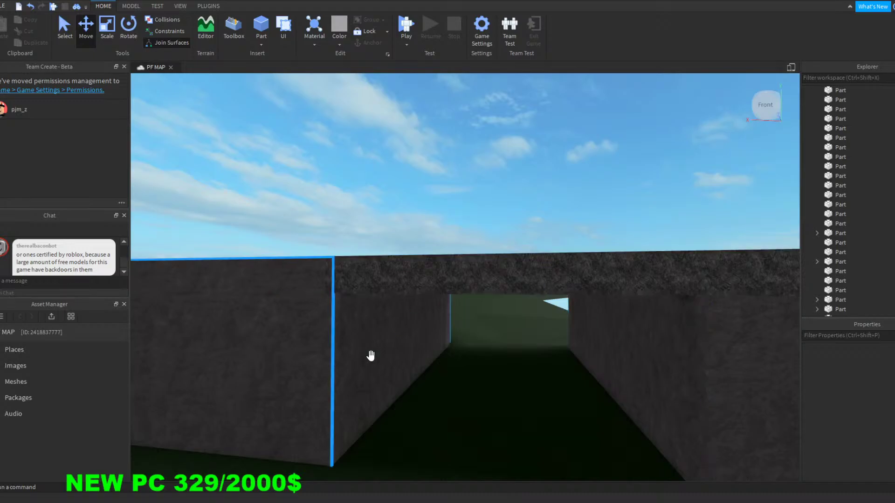
pyautogui.press('s')
pyautogui.press('w')
# Step: Survey the whole map from above, covering the roads, long stone walls, ramp and hills
pyautogui.moveTo(418, 205); pyautogui.dragTo(440, 208, button='right')
pyautogui.press('s')
pyautogui.press('w')
pyautogui.press('s')
pyautogui.press('s')
pyautogui.press('a')
pyautogui.press('w')
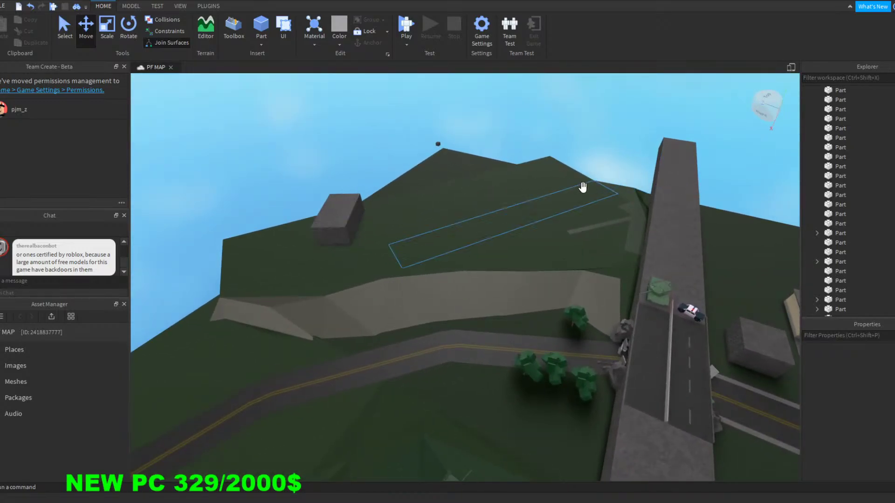
pyautogui.press('d')
pyautogui.moveTo(709, 187); pyautogui.dragTo(709, 186, button='right')
pyautogui.moveTo(448, 122); pyautogui.dragTo(448, 122, button='right')
pyautogui.press('s')
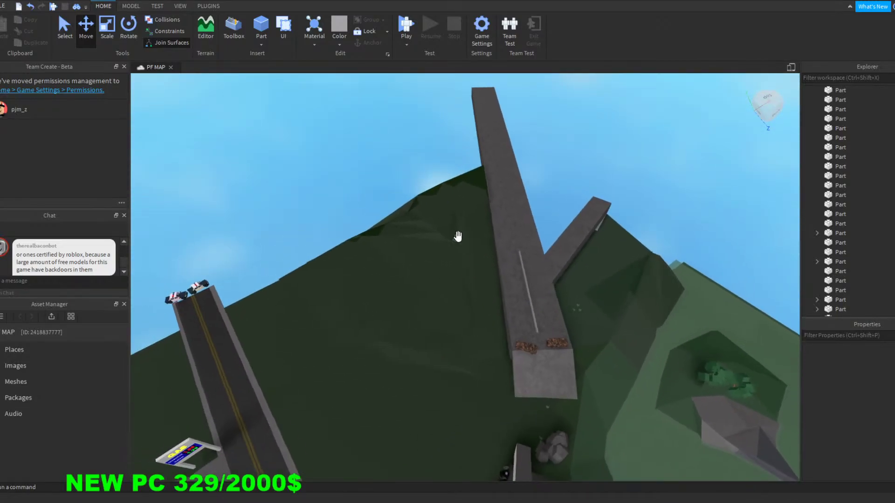
pyautogui.press('a')
pyautogui.press('s')
pyautogui.moveTo(379, 169); pyautogui.dragTo(379, 169, button='right')
pyautogui.press('s')
pyautogui.press('s')
pyautogui.press('d')
pyautogui.press('w')
pyautogui.press('w')
pyautogui.press('w')
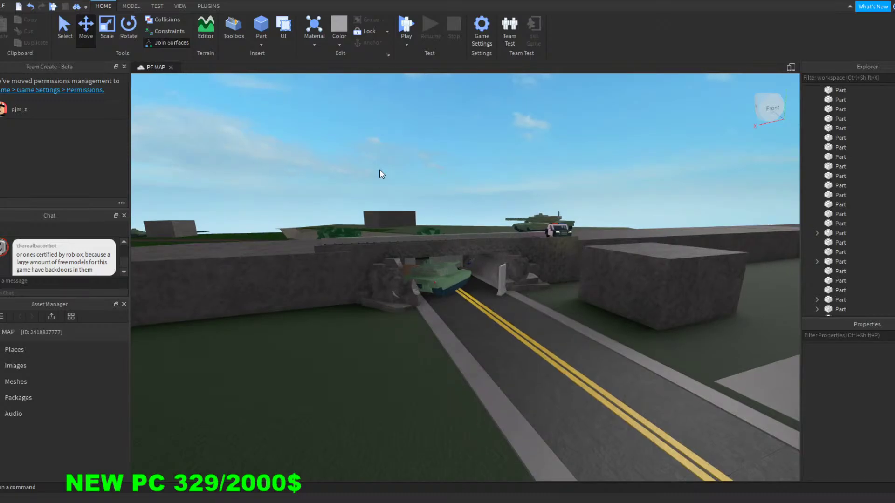
# Step: Inspect the blocked underpass, the crashed truck beside the wall and the gas station by the road
pyautogui.moveTo(380, 170); pyautogui.dragTo(380, 170, button='right')
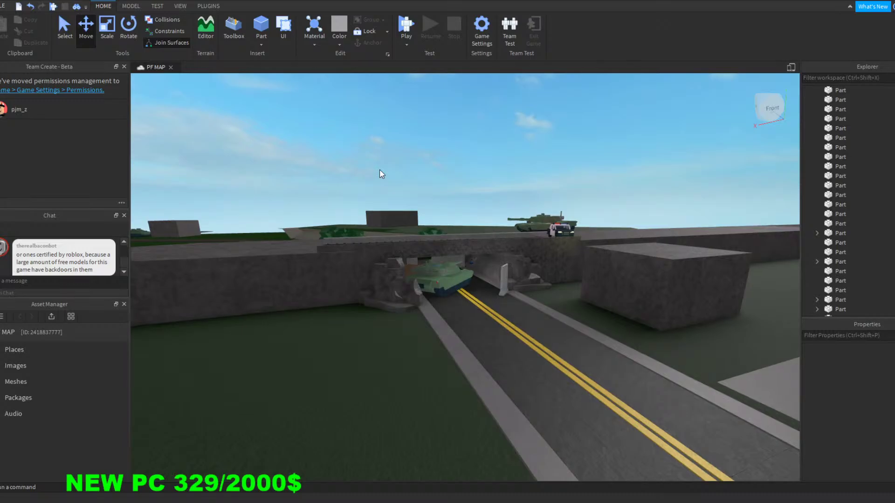
pyautogui.moveTo(379, 170); pyautogui.dragTo(379, 170, button='right')
pyautogui.press('s')
pyautogui.press('w')
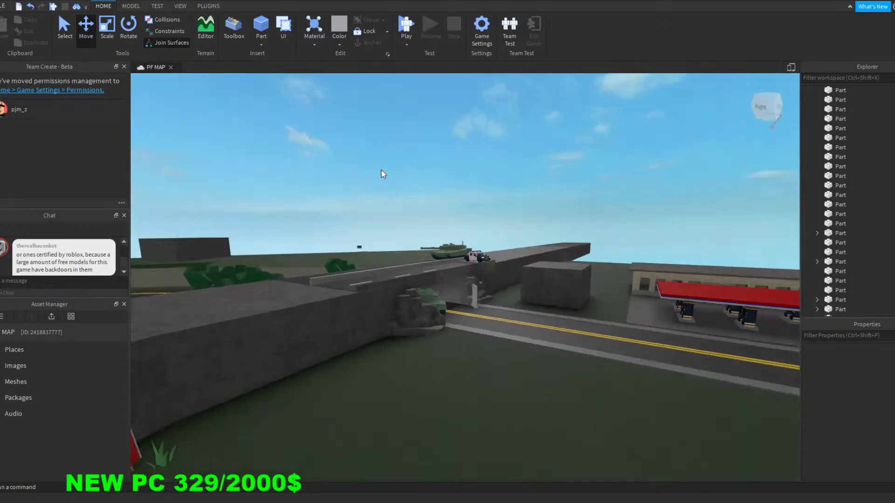
pyautogui.press('s')
pyautogui.press('d')
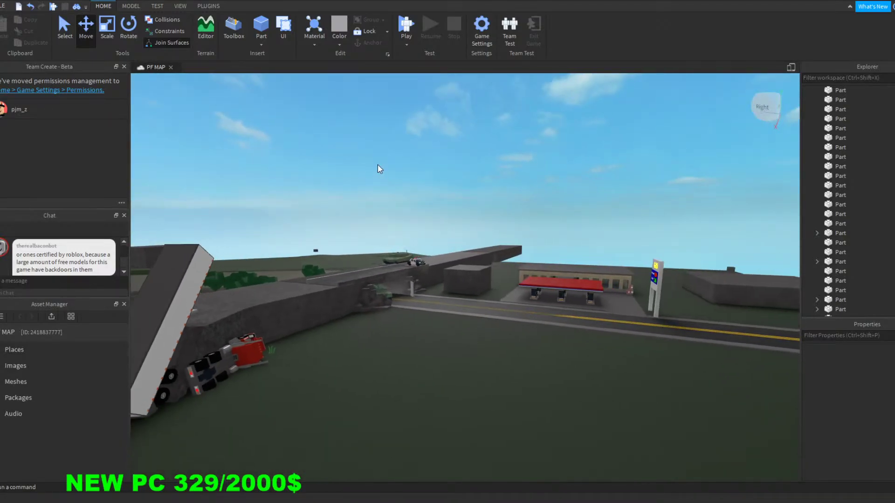
pyautogui.press('w')
pyautogui.press('a')
pyautogui.moveTo(485, 167)
pyautogui.mouseDown(button='right')
pyautogui.moveTo(497, 166)
pyautogui.moveTo(485, 166)
pyautogui.mouseUp(button='right')
pyautogui.press('w')
pyautogui.press('w')
pyautogui.press('w')
pyautogui.press('w')
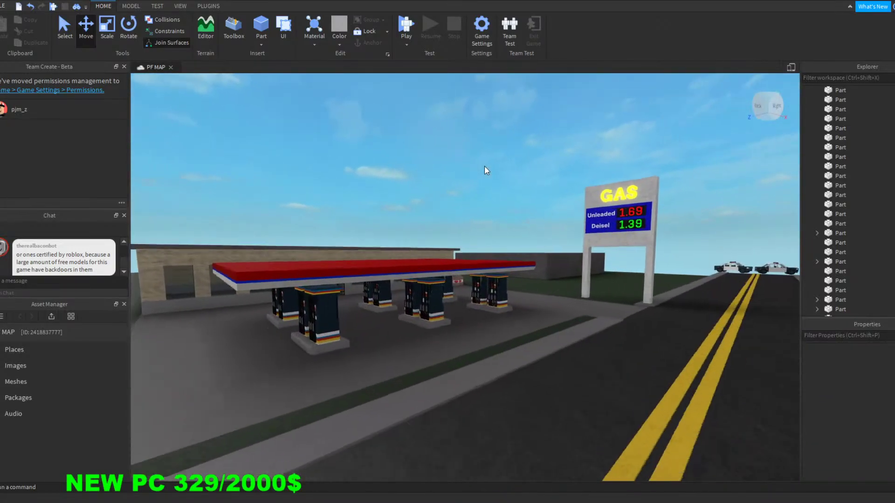
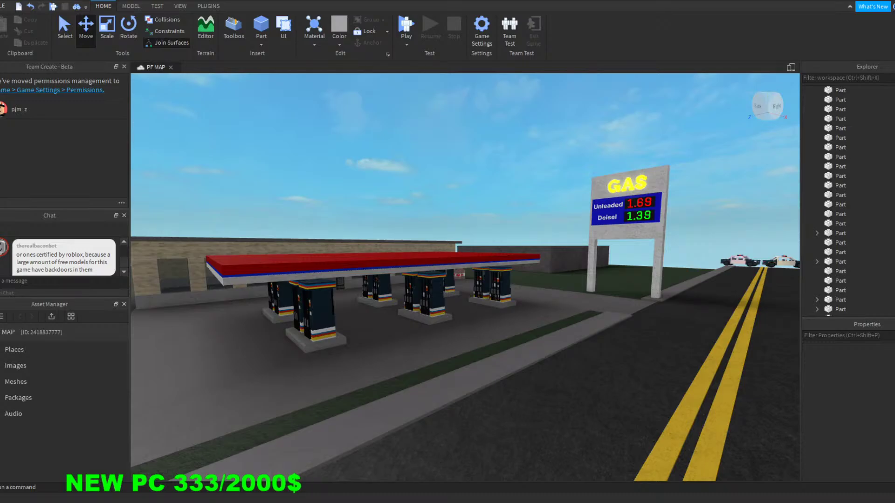
# Step: Review the crashed truck and underpass area, and check the "Deisel" lettering on the gas price sign up close
pyautogui.press('s')
pyautogui.moveTo(709, 205); pyautogui.dragTo(711, 210, button='right')
pyautogui.press('w')
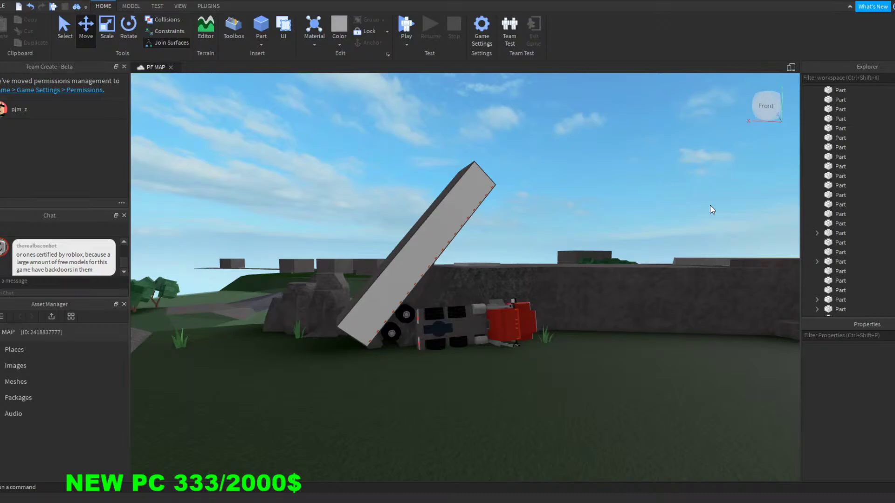
pyautogui.moveTo(712, 210); pyautogui.dragTo(712, 209, button='right')
pyautogui.press('w')
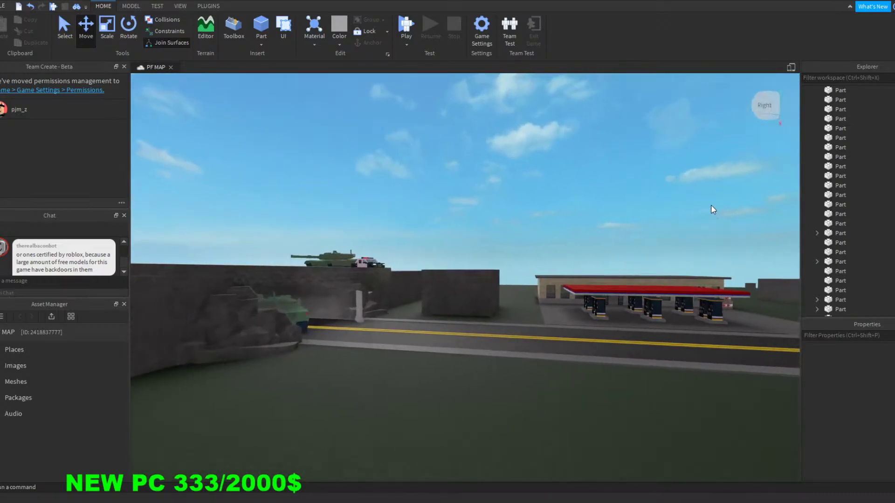
pyautogui.press('w')
pyautogui.moveTo(710, 206); pyautogui.dragTo(710, 205, button='right')
pyautogui.press('s')
pyautogui.press('w')
pyautogui.press('w')
pyautogui.press('w')
pyautogui.press('w')
pyautogui.press('d')
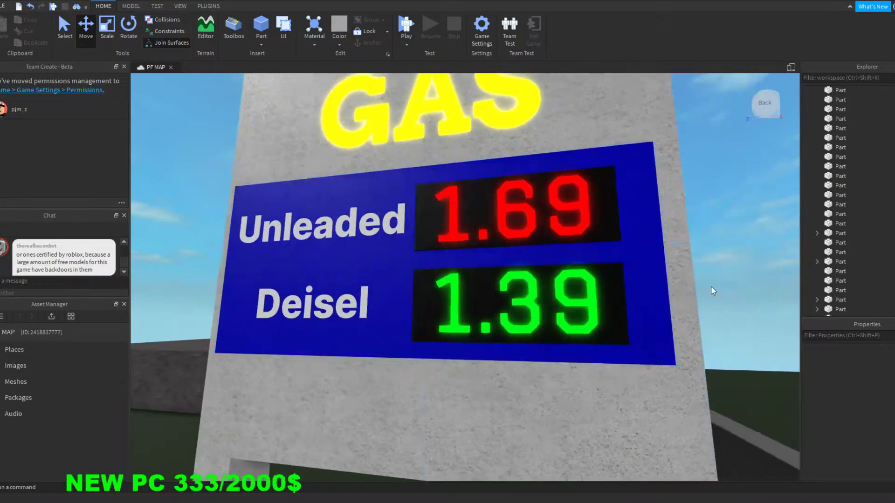
pyautogui.click(334, 321)
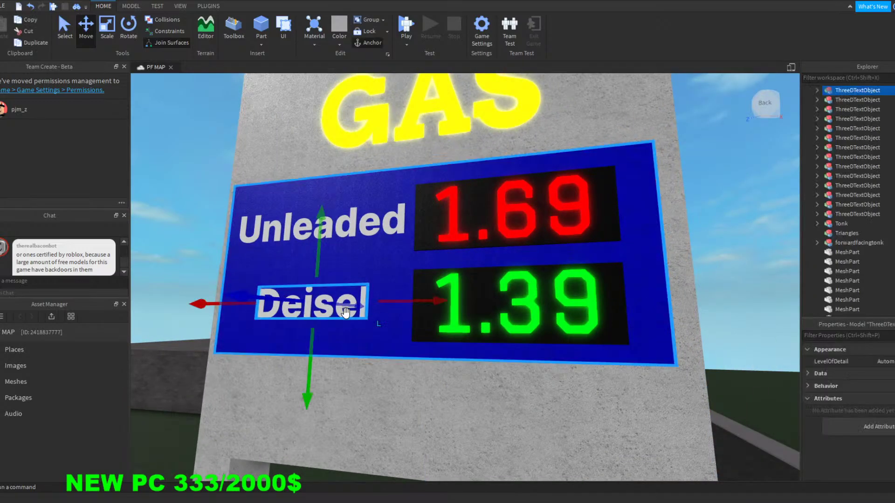
pyautogui.click(749, 253)
# Step: Survey the gas station side of the map from high above the road with the two police cars
pyautogui.press('s')
pyautogui.moveTo(749, 249)
pyautogui.mouseDown(button='right')
pyautogui.moveTo(763, 251)
pyautogui.moveTo(749, 250)
pyautogui.mouseUp(button='right')
pyautogui.press('w')
pyautogui.press('a')
pyautogui.press('s')
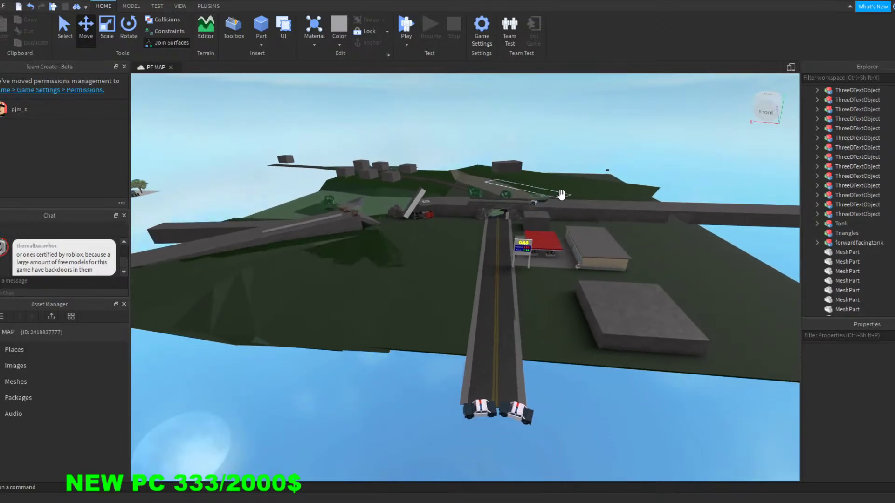
pyautogui.press('d')
pyautogui.moveTo(566, 198); pyautogui.dragTo(636, 178, button='right')
pyautogui.press('w')
pyautogui.press('w')
pyautogui.press('w')
pyautogui.press('a')
# Step: Examine the long stone wall and the grassy terrain behind it out to the map's edge
pyautogui.moveTo(365, 169); pyautogui.dragTo(364, 171, button='right')
pyautogui.press('w')
pyautogui.press('w')
pyautogui.press('w')
pyautogui.press('w')
pyautogui.press('w')
pyautogui.press('d')
pyautogui.press('d')
pyautogui.press('a')
pyautogui.press('w')
pyautogui.press('s')
pyautogui.press('w')
pyautogui.press('d')
pyautogui.press('w')
pyautogui.press('d')
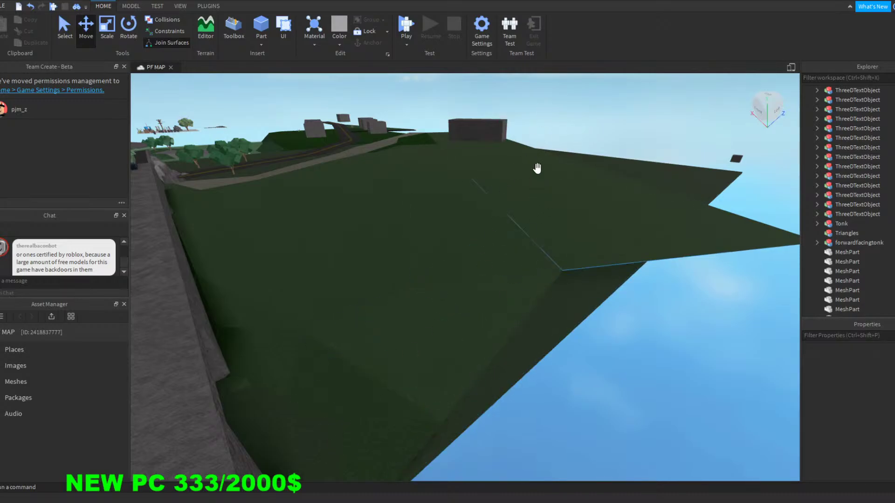
# Step: Review the top of the stone wall near the tank and police car, and the long ramp beside the grass
pyautogui.press('s')
pyautogui.moveTo(429, 120); pyautogui.dragTo(429, 122, button='right')
pyautogui.press('w')
pyautogui.press('w')
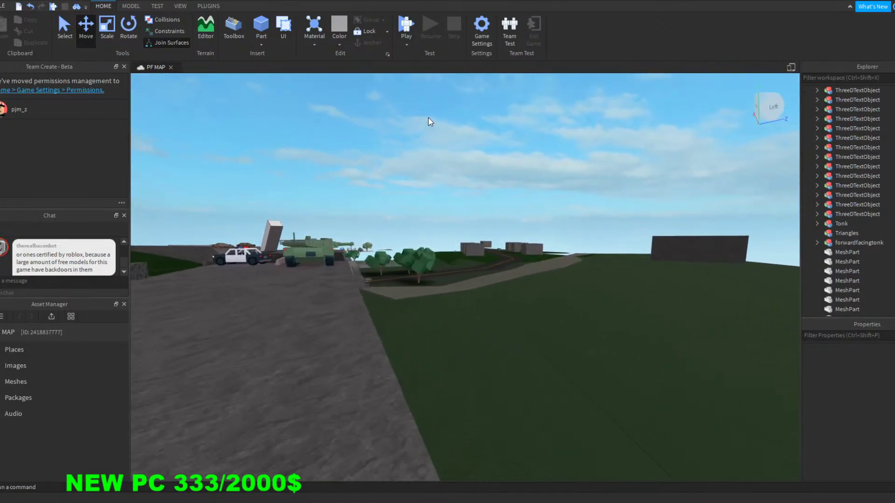
pyautogui.press('a')
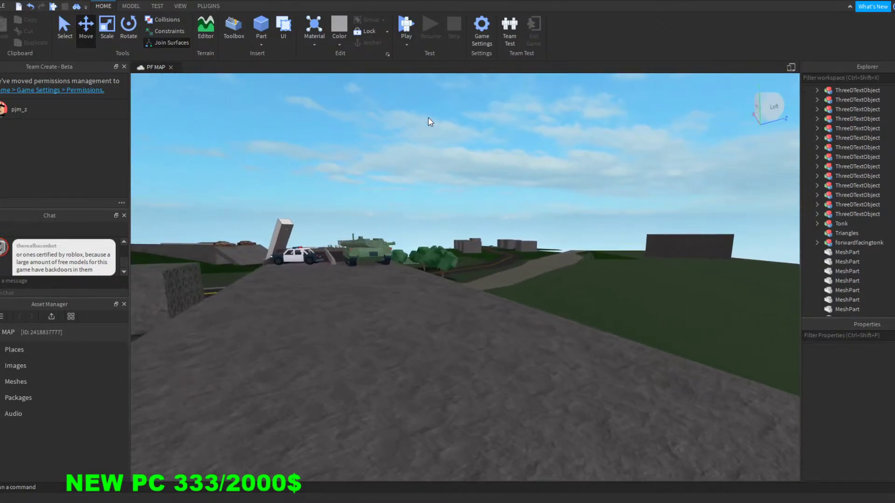
pyautogui.moveTo(429, 118); pyautogui.dragTo(438, 141, button='right')
pyautogui.press('w')
pyautogui.press('w')
pyautogui.press('w')
pyautogui.press('w')
pyautogui.press('w')
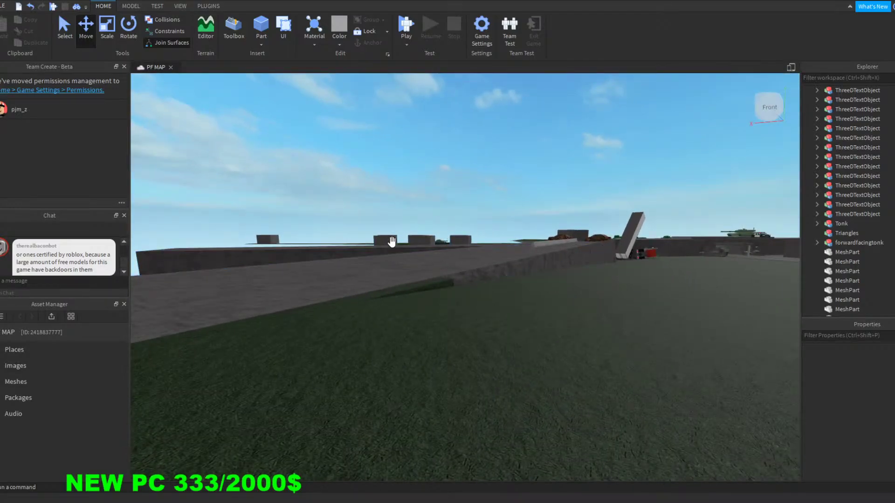
pyautogui.moveTo(450, 180); pyautogui.dragTo(448, 180, button='right')
pyautogui.press('d')
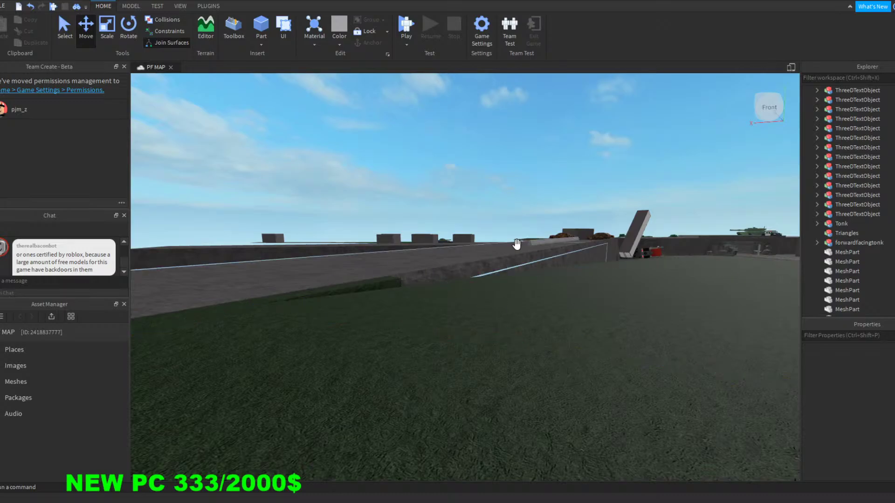
# Step: Examine the grassy terrain and the long stone wall out to its far end at the map's edge
pyautogui.moveTo(469, 203); pyautogui.dragTo(364, 288, button='right')
pyautogui.press('w')
pyautogui.moveTo(445, 133); pyautogui.dragTo(444, 125, button='right')
pyautogui.press('w')
pyautogui.press('q')
pyautogui.press('e')
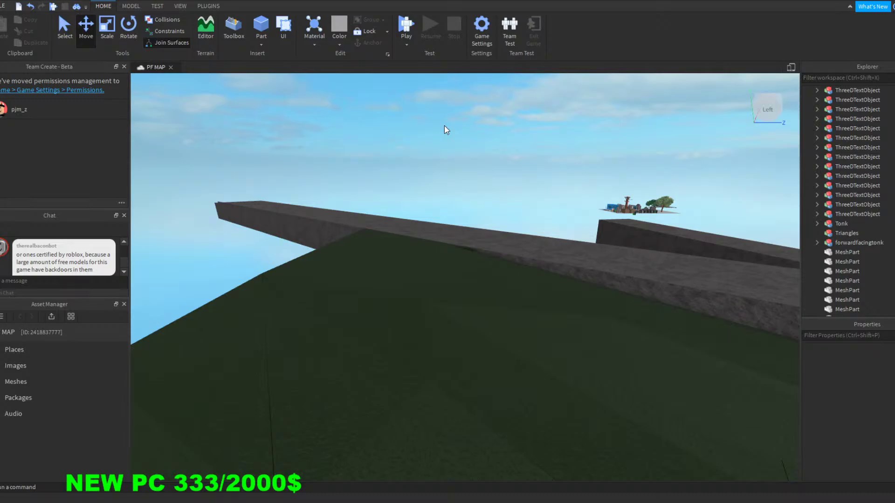
pyautogui.moveTo(445, 126); pyautogui.dragTo(445, 126, button='right')
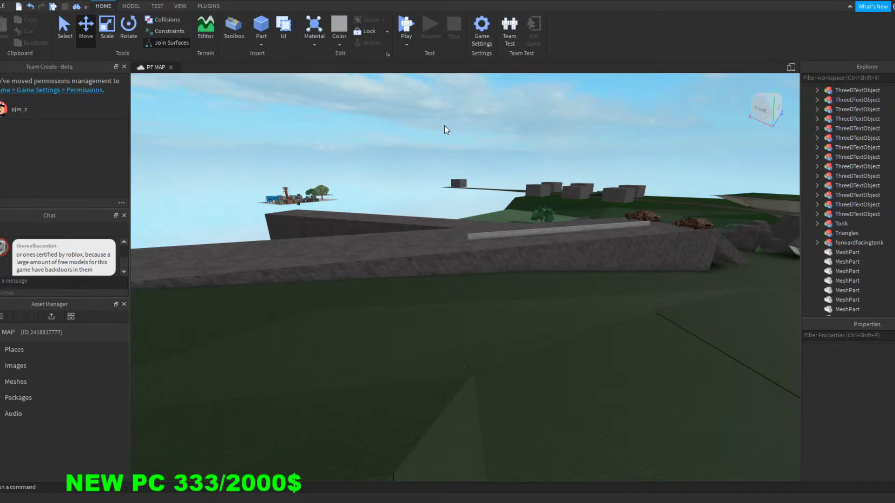
pyautogui.moveTo(444, 126); pyautogui.dragTo(444, 125, button='right')
pyautogui.moveTo(445, 126); pyautogui.dragTo(390, 150, button='right')
pyautogui.press('w')
pyautogui.press('d')
pyautogui.press('d')
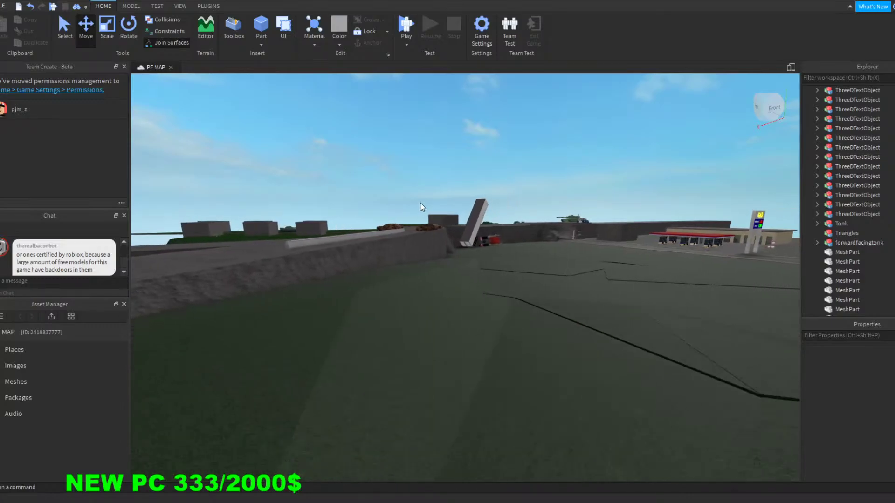
# Step: Review the grass side of the stone wall and the overpass with the police car and tank
pyautogui.press('a')
pyautogui.moveTo(427, 195); pyautogui.dragTo(429, 186, button='right')
pyautogui.press('w')
pyautogui.press('d')
pyautogui.press('s')
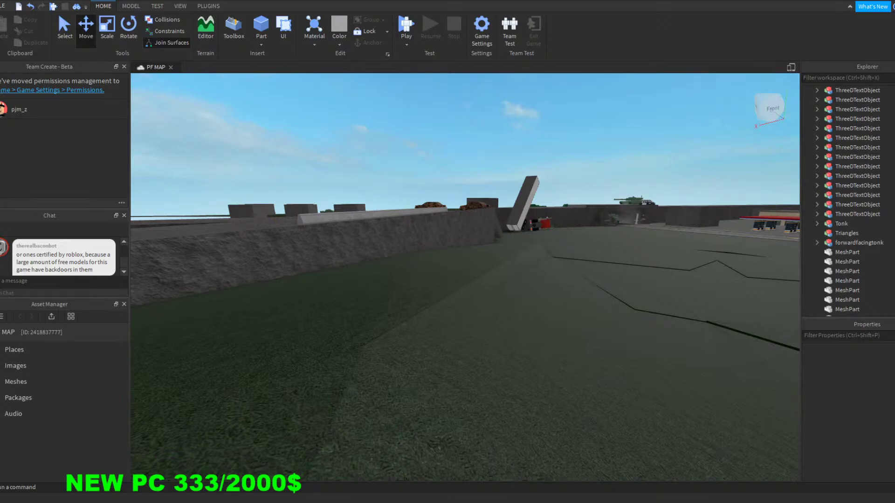
pyautogui.moveTo(335, 168)
pyautogui.mouseDown(button='right')
pyautogui.moveTo(342, 166)
pyautogui.moveTo(330, 169)
pyautogui.moveTo(336, 172)
pyautogui.mouseUp(button='right')
pyautogui.press('w')
pyautogui.press('w')
pyautogui.press('w')
pyautogui.press('w')
pyautogui.press('w')
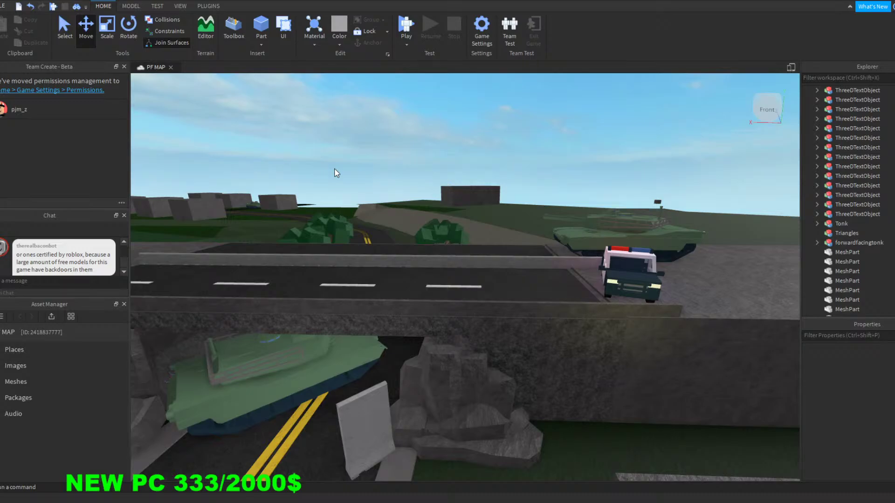
pyautogui.moveTo(336, 172); pyautogui.dragTo(335, 173, button='right')
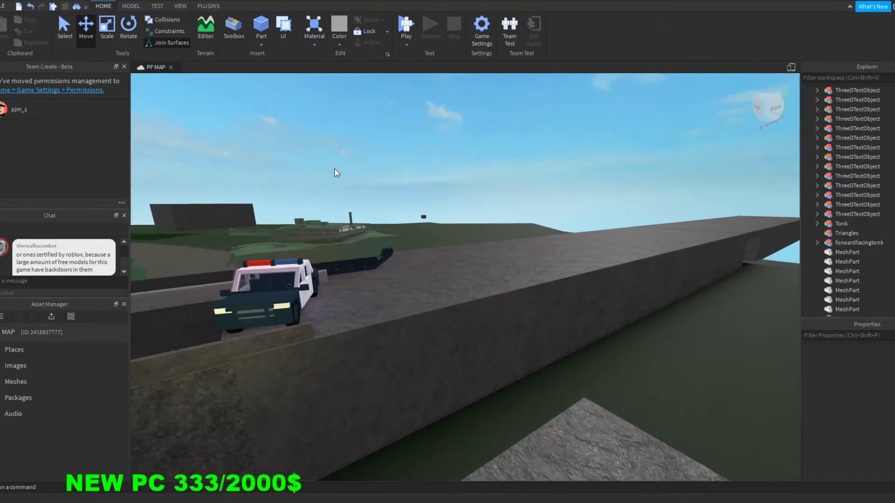
# Step: Survey the stone walls from the police car across to the branching wall with the two rusted cars
pyautogui.press('d')
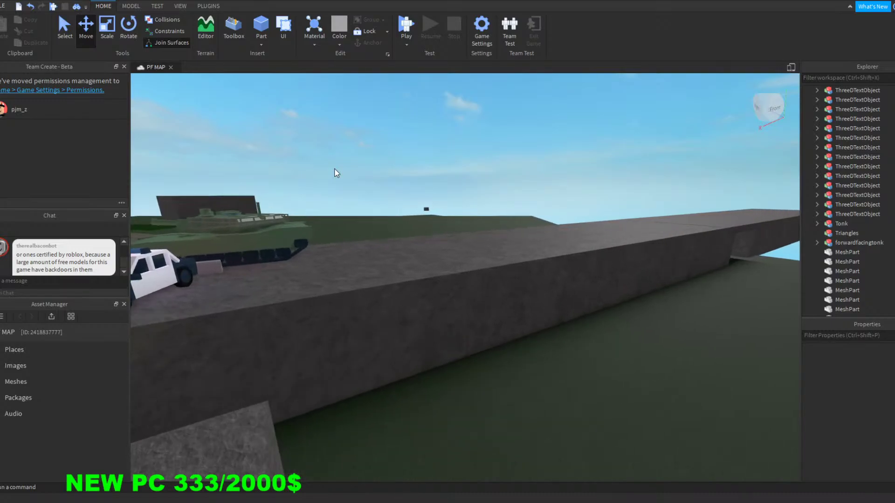
pyautogui.press('w')
pyautogui.moveTo(334, 169)
pyautogui.mouseDown(button='right')
pyautogui.moveTo(323, 169)
pyautogui.moveTo(379, 171)
pyautogui.moveTo(296, 166)
pyautogui.moveTo(365, 170)
pyautogui.moveTo(336, 174)
pyautogui.moveTo(334, 165)
pyautogui.mouseUp(button='right')
pyautogui.press('w')
pyautogui.press('d')
pyautogui.press('w')
pyautogui.press('d')
pyautogui.press('w')
pyautogui.press('w')
pyautogui.press('w')
pyautogui.press('d')
pyautogui.press('a')
pyautogui.press('s')
pyautogui.press('w')
pyautogui.press('w')
pyautogui.press('s')
pyautogui.press('w')
pyautogui.press('w')
pyautogui.press('d')
pyautogui.press('s')
pyautogui.press('w')
pyautogui.press('w')
pyautogui.press('w')
pyautogui.press('s')
pyautogui.press('s')
pyautogui.press('w')
pyautogui.press('s')
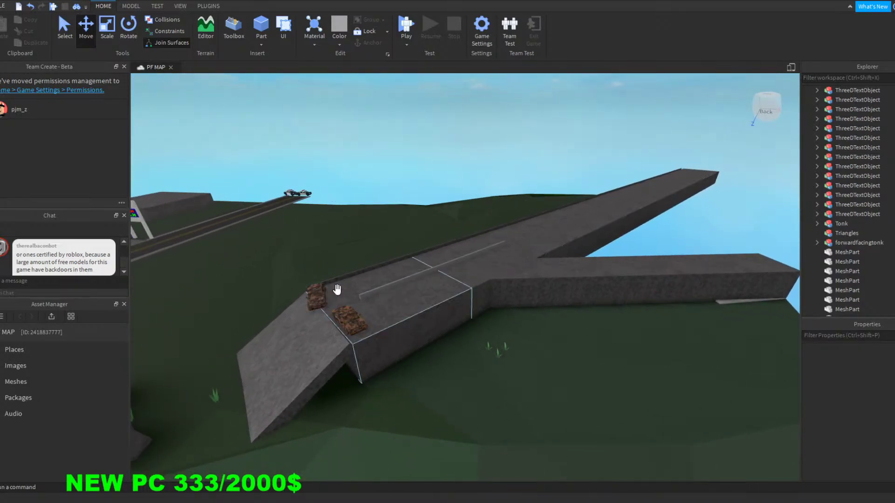
# Step: Inspect the rusted cars, white barrier and ramp on the branching wall from above and along its top
pyautogui.press('s')
pyautogui.press('a')
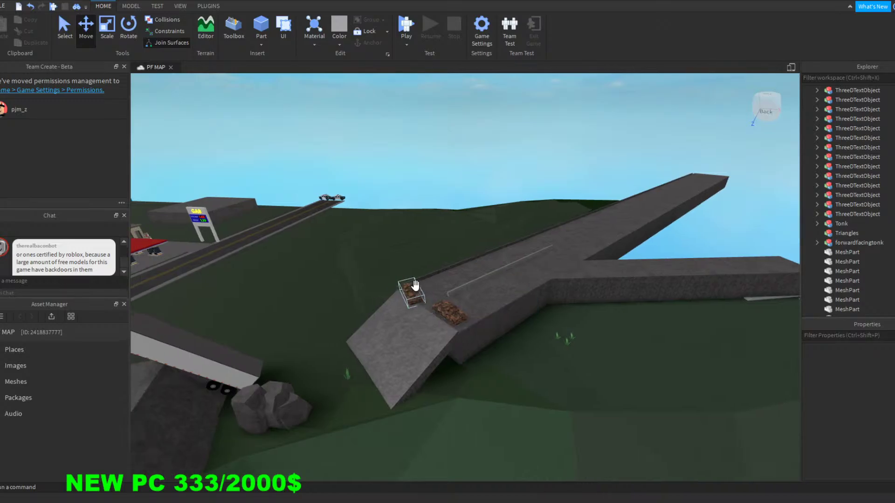
pyautogui.moveTo(437, 196); pyautogui.dragTo(451, 170, button='right')
pyautogui.press('d')
pyautogui.press('a')
pyautogui.press('d')
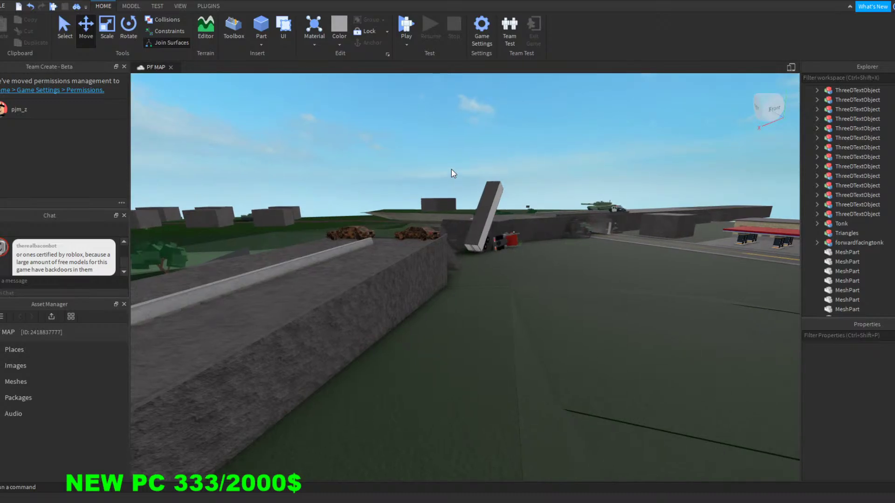
pyautogui.moveTo(451, 170); pyautogui.dragTo(453, 147, button='right')
pyautogui.press('w')
pyautogui.press('a')
pyautogui.press('a')
pyautogui.press('w')
pyautogui.press('d')
pyautogui.press('w')
pyautogui.press('w')
pyautogui.press('s')
# Step: Delete the rusted car on the grass side of the stone wall, at the head of the ramp
pyautogui.moveTo(468, 214); pyautogui.dragTo(470, 213, button='right')
pyautogui.press('s')
pyautogui.press('w')
pyautogui.press('d')
pyautogui.moveTo(615, 259); pyautogui.dragTo(615, 258, button='right')
pyautogui.press('w')
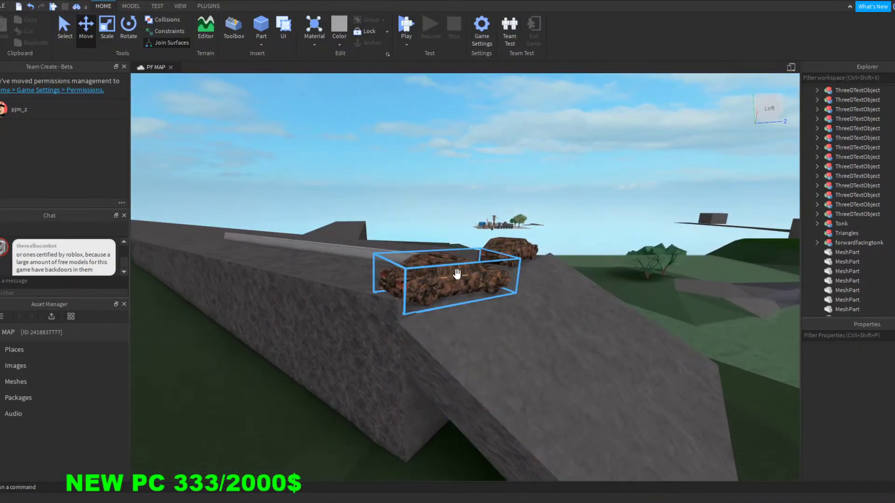
pyautogui.click(451, 274)
pyautogui.moveTo(456, 210); pyautogui.dragTo(456, 210, button='right')
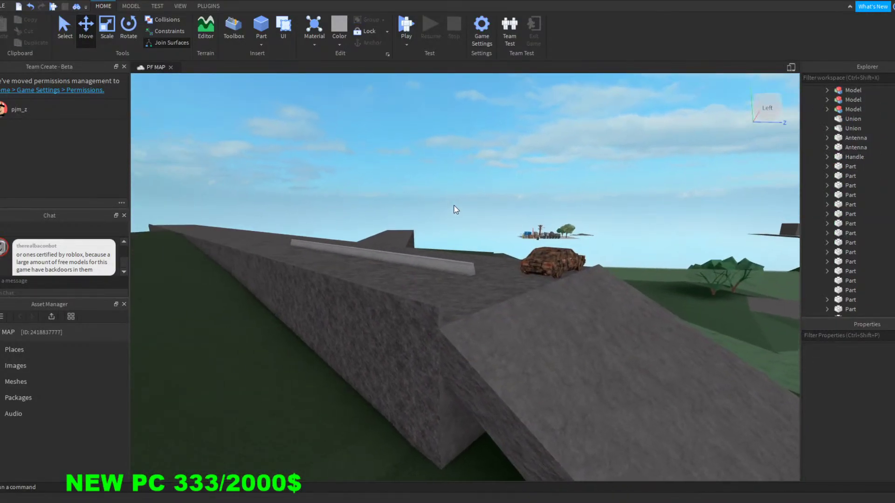
# Step: Select the remaining rusted car and shift it lengthwise along the wall near the end of the white barrier
pyautogui.press('d')
pyautogui.press('a')
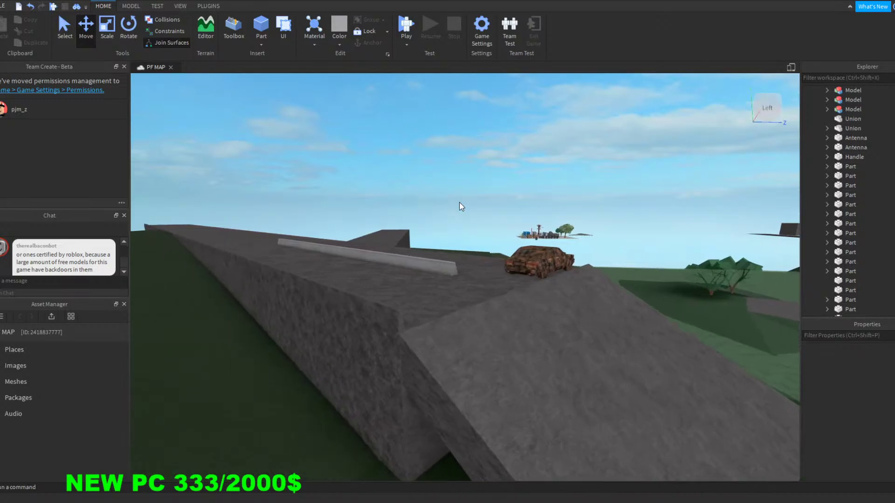
pyautogui.press('w')
pyautogui.press('d')
pyautogui.press('d')
pyautogui.press('d')
pyautogui.moveTo(491, 261); pyautogui.dragTo(492, 261, button='right')
pyautogui.press('w')
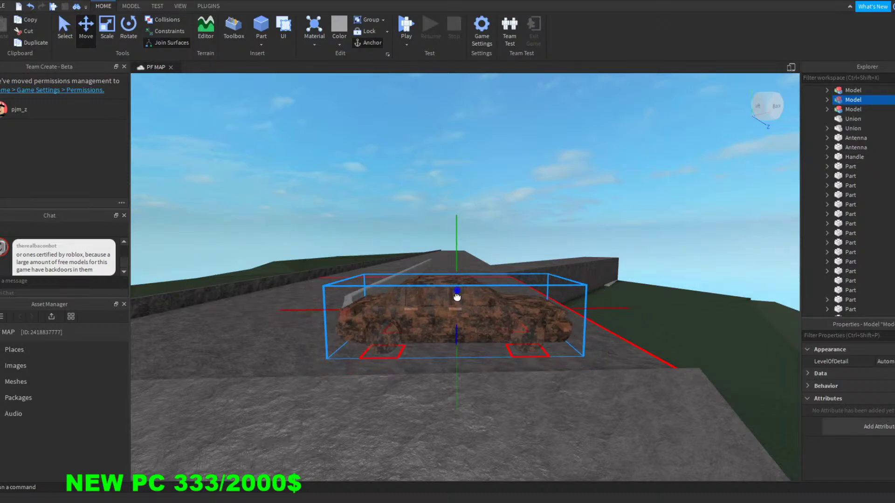
pyautogui.moveTo(457, 297); pyautogui.dragTo(461, 284)
pyautogui.press('a')
# Step: Examine the wall top around the white barrier and remaining rusted car, from up close and from above
pyautogui.moveTo(482, 269); pyautogui.dragTo(530, 274, button='right')
pyautogui.press('s')
pyautogui.press('a')
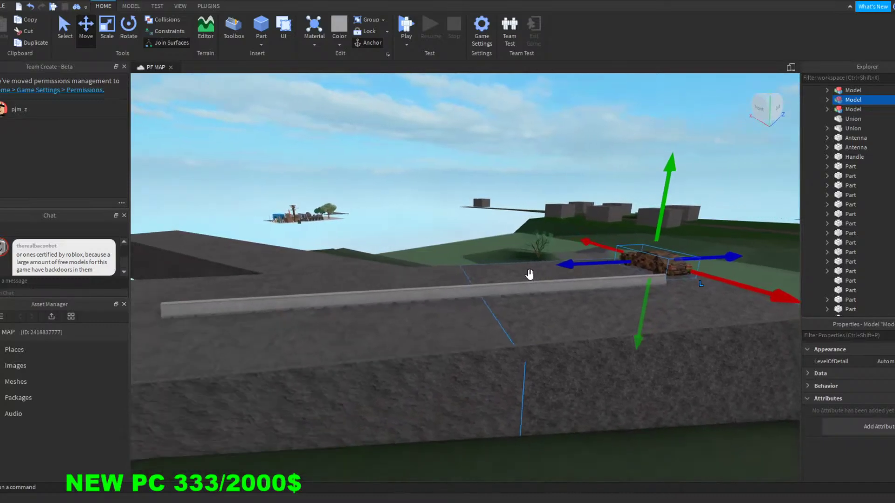
pyautogui.press('a')
pyautogui.moveTo(350, 209); pyautogui.dragTo(387, 175, button='right')
pyautogui.press('a')
pyautogui.press('a')
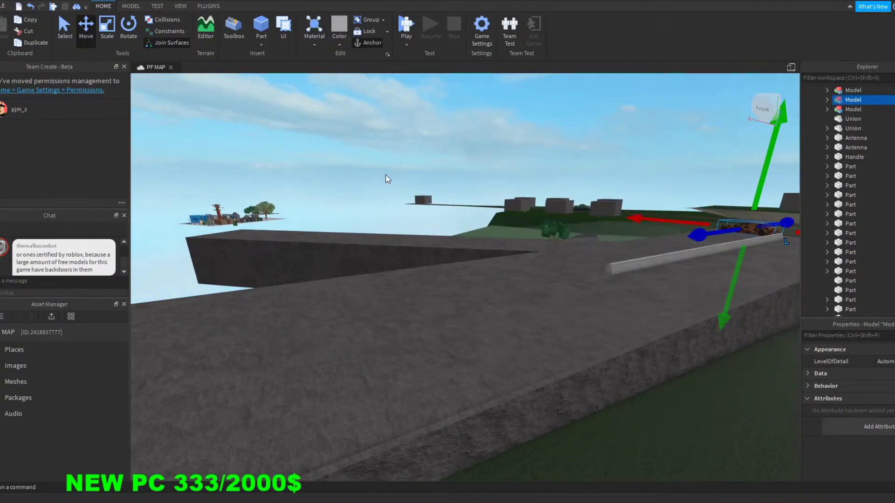
pyautogui.press('a')
pyautogui.moveTo(385, 175); pyautogui.dragTo(385, 174, button='right')
pyautogui.press('w')
pyautogui.press('w')
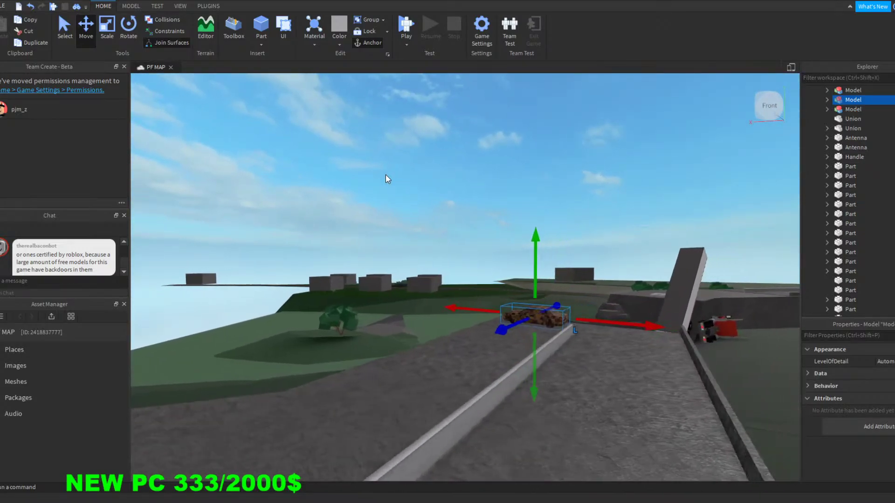
pyautogui.press('d')
pyautogui.moveTo(385, 174); pyautogui.dragTo(385, 175, button='right')
pyautogui.press('s')
pyautogui.press('a')
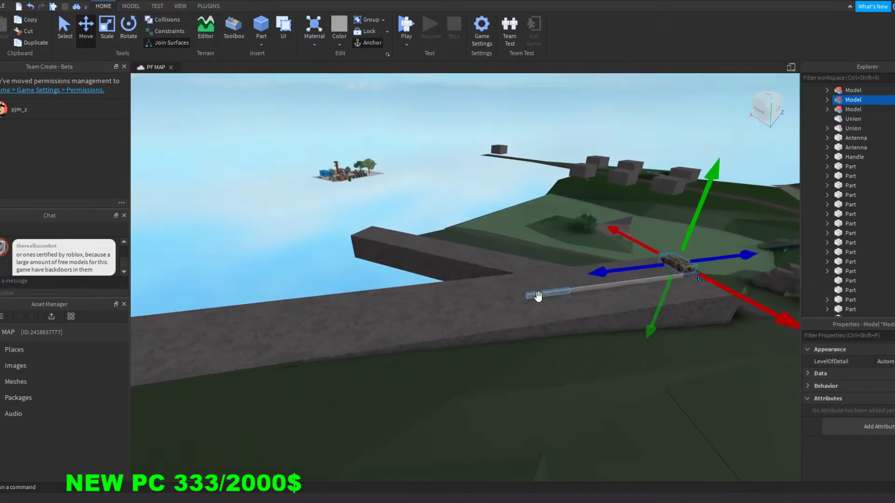
pyautogui.moveTo(478, 180); pyautogui.dragTo(478, 180, button='right')
pyautogui.press('w')
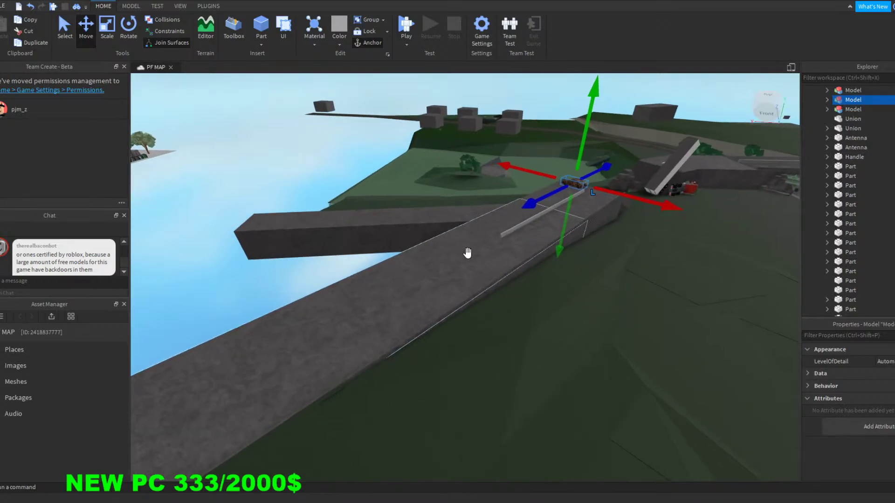
# Step: Take the tank from beside the police car on the overpass and carry it onto the branching stone wall
pyautogui.moveTo(455, 150); pyautogui.dragTo(487, 244, button='right')
pyautogui.press('w')
pyautogui.press('w')
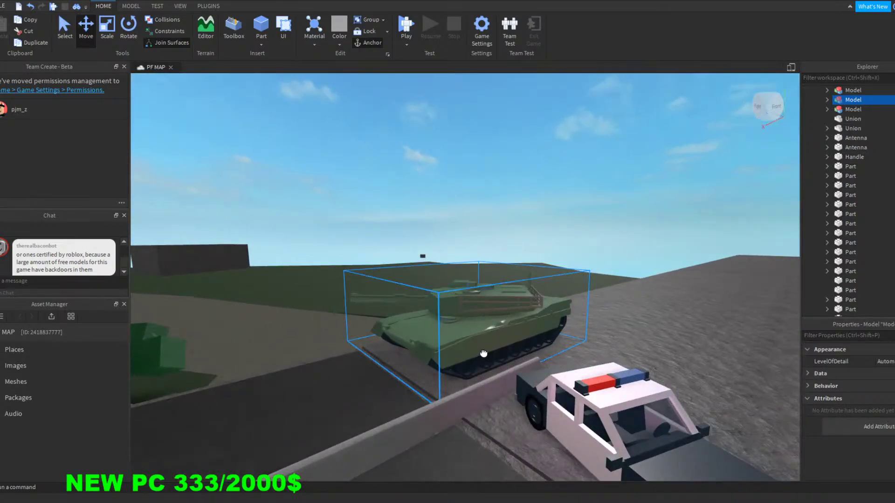
pyautogui.moveTo(490, 336); pyautogui.dragTo(385, 284)
pyautogui.moveTo(372, 321); pyautogui.dragTo(386, 284, button='right')
pyautogui.moveTo(385, 284); pyautogui.dragTo(428, 284)
pyautogui.moveTo(385, 283); pyautogui.dragTo(427, 284, button='right')
pyautogui.moveTo(428, 284); pyautogui.dragTo(427, 289)
pyautogui.moveTo(423, 287); pyautogui.dragTo(427, 288, button='right')
pyautogui.moveTo(427, 289); pyautogui.dragTo(424, 286)
pyautogui.moveTo(427, 289); pyautogui.dragTo(424, 287, button='right')
pyautogui.moveTo(424, 286); pyautogui.dragTo(424, 287)
pyautogui.moveTo(425, 287); pyautogui.dragTo(423, 287, button='right')
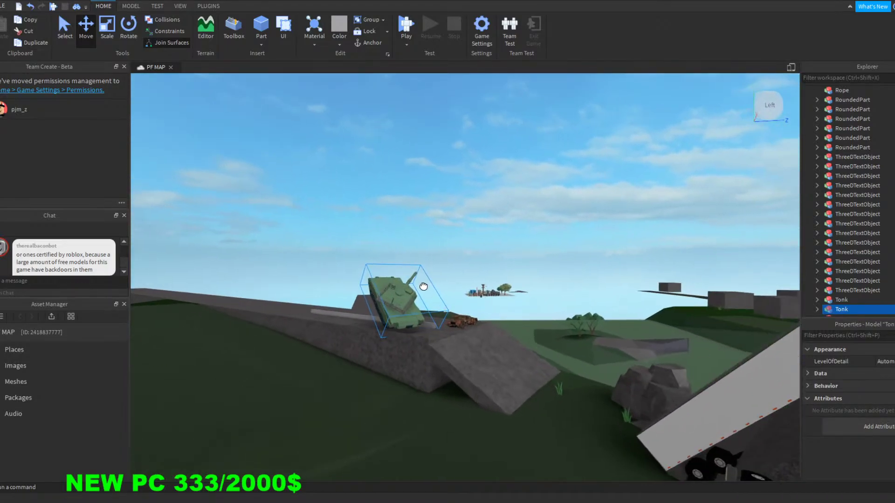
pyautogui.moveTo(424, 286); pyautogui.dragTo(429, 287)
pyautogui.moveTo(424, 286); pyautogui.dragTo(429, 287, button='right')
pyautogui.press('w')
pyautogui.moveTo(429, 286); pyautogui.dragTo(426, 287)
pyautogui.press('a')
pyautogui.moveTo(426, 288); pyautogui.dragTo(426, 287, button='right')
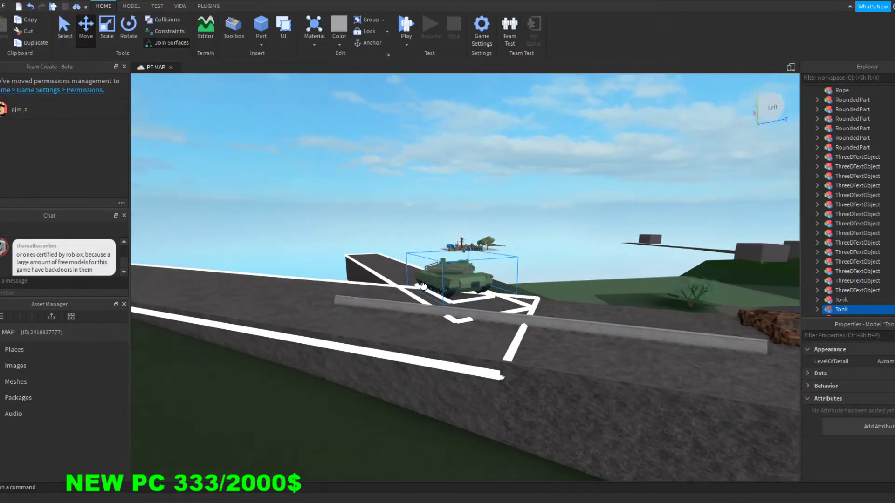
# Step: Carry the tank over the top of the branching stone wall, trying positions around the fork and beyond the white barrier's end
pyautogui.moveTo(426, 287); pyautogui.dragTo(423, 286)
pyautogui.moveTo(426, 287); pyautogui.dragTo(423, 286, button='right')
pyautogui.moveTo(423, 286); pyautogui.dragTo(423, 286)
pyautogui.press('a')
pyautogui.moveTo(423, 286); pyautogui.dragTo(424, 286, button='right')
pyautogui.moveTo(423, 287); pyautogui.dragTo(423, 286)
pyautogui.moveTo(423, 286); pyautogui.dragTo(423, 287, button='right')
pyautogui.moveTo(423, 286); pyautogui.dragTo(423, 286)
pyautogui.moveTo(423, 286); pyautogui.dragTo(423, 287, button='right')
pyautogui.moveTo(423, 286); pyautogui.dragTo(360, 290)
pyautogui.press('w')
pyautogui.moveTo(423, 288); pyautogui.dragTo(360, 289, button='right')
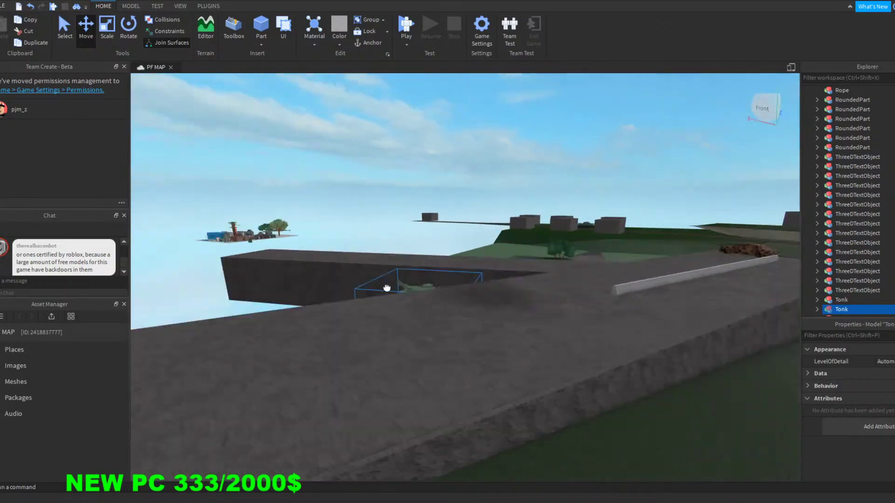
pyautogui.moveTo(359, 290); pyautogui.dragTo(421, 285)
pyautogui.moveTo(359, 289); pyautogui.dragTo(421, 284, button='right')
pyautogui.moveTo(422, 285); pyautogui.dragTo(423, 286)
pyautogui.moveTo(422, 285); pyautogui.dragTo(424, 286, button='right')
pyautogui.moveTo(425, 285); pyautogui.dragTo(423, 287)
pyautogui.press('a')
pyautogui.moveTo(424, 285); pyautogui.dragTo(424, 286, button='right')
pyautogui.moveTo(423, 286); pyautogui.dragTo(423, 287)
pyautogui.moveTo(424, 287); pyautogui.dragTo(424, 287, button='right')
pyautogui.moveTo(424, 287); pyautogui.dragTo(429, 287)
pyautogui.moveTo(424, 286); pyautogui.dragTo(429, 286, button='right')
pyautogui.moveTo(429, 286); pyautogui.dragTo(433, 286)
pyautogui.press('a')
pyautogui.moveTo(429, 286); pyautogui.dragTo(433, 286, button='right')
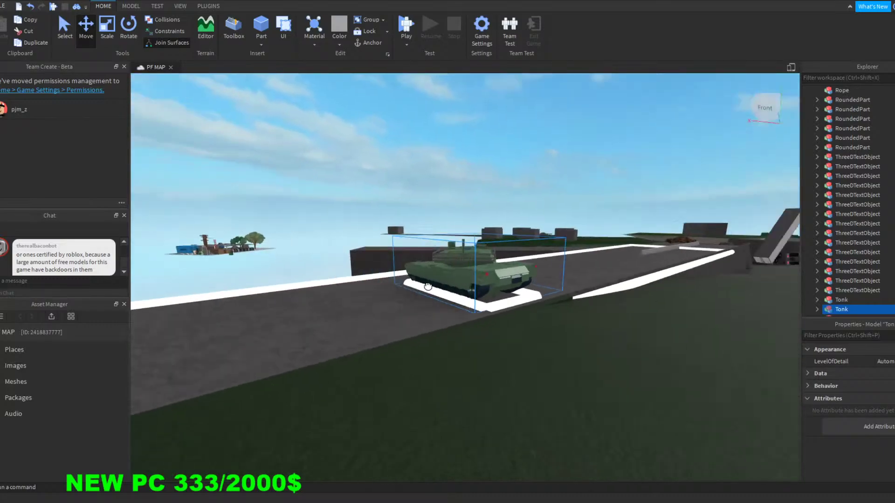
# Step: Set the tank down on the stone wall at the fork, near the end of the white barrier
pyautogui.moveTo(434, 286); pyautogui.dragTo(423, 286)
pyautogui.moveTo(433, 286); pyautogui.dragTo(424, 286, button='right')
pyautogui.moveTo(424, 286); pyautogui.dragTo(423, 275)
pyautogui.moveTo(424, 285)
pyautogui.mouseDown(button='right')
pyautogui.moveTo(423, 276)
pyautogui.moveTo(424, 287)
pyautogui.mouseUp(button='right')
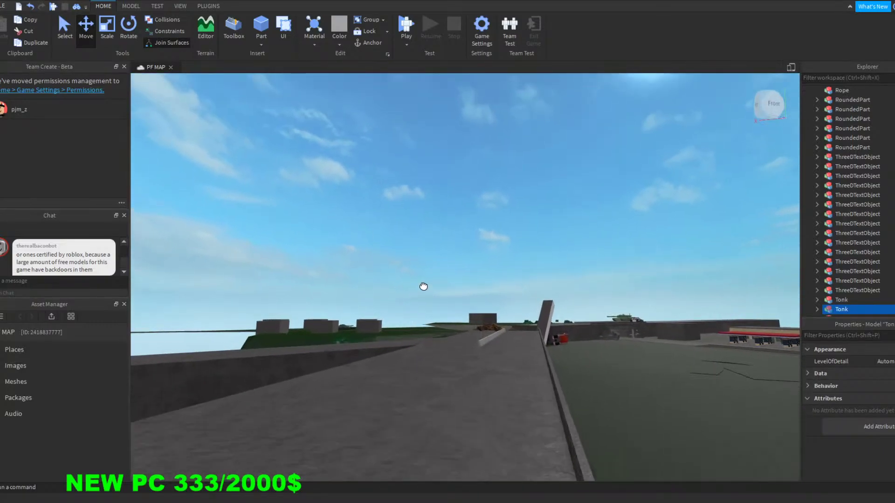
pyautogui.moveTo(423, 286); pyautogui.dragTo(423, 287)
pyautogui.press('w')
pyautogui.moveTo(423, 286); pyautogui.dragTo(424, 288, button='right')
pyautogui.moveTo(424, 287); pyautogui.dragTo(423, 287)
pyautogui.moveTo(423, 287); pyautogui.dragTo(423, 287, button='right')
pyautogui.moveTo(423, 287); pyautogui.dragTo(423, 287)
pyautogui.moveTo(423, 287); pyautogui.dragTo(424, 286, button='right')
pyautogui.moveTo(423, 286); pyautogui.dragTo(423, 286)
pyautogui.press('s')
pyautogui.moveTo(423, 286); pyautogui.dragTo(424, 286, button='right')
pyautogui.moveTo(424, 286); pyautogui.dragTo(423, 286)
pyautogui.moveTo(423, 286); pyautogui.dragTo(424, 286, button='right')
pyautogui.moveTo(424, 286); pyautogui.dragTo(424, 287)
pyautogui.moveTo(423, 286); pyautogui.dragTo(423, 286, button='right')
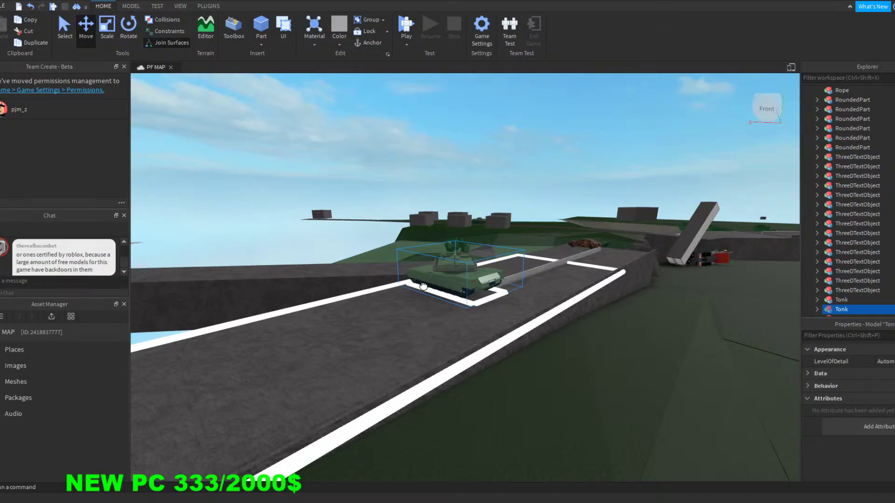
# Step: Examine the tank's placement at the wall fork, looking along the wall and from the grass side
pyautogui.press('a')
pyautogui.moveTo(388, 204); pyautogui.dragTo(389, 207, button='right')
pyautogui.press('w')
pyautogui.press('w')
pyautogui.press('w')
pyautogui.press('s')
pyautogui.press('w')
pyautogui.press('s')
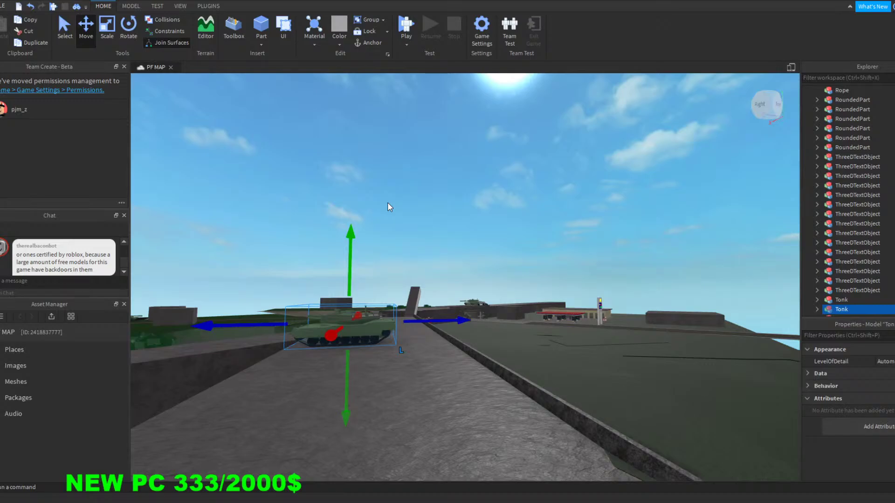
pyautogui.press('w')
pyautogui.moveTo(459, 194); pyautogui.dragTo(462, 196, button='right')
pyautogui.press('w')
pyautogui.press('s')
pyautogui.press('a')
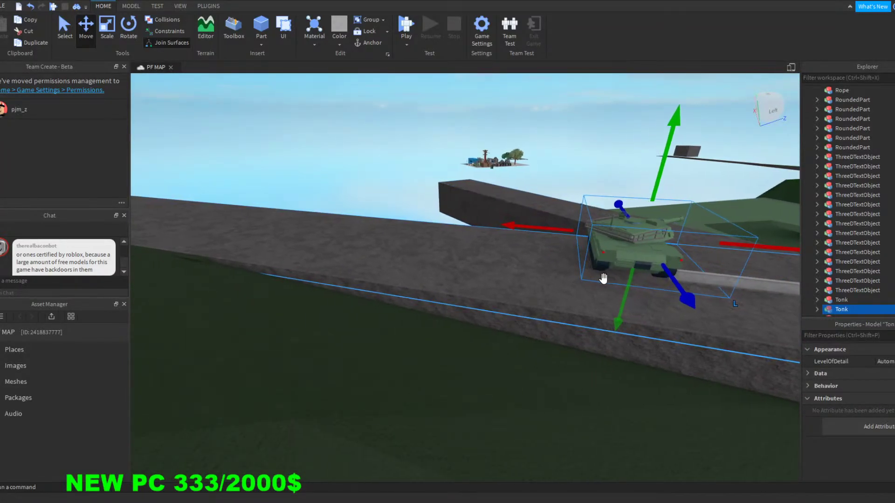
# Step: Shift the tank a short distance lengthwise along the stone wall, toward the end of the white barrier
pyautogui.press('d')
pyautogui.press('d')
pyautogui.moveTo(680, 185); pyautogui.dragTo(679, 188, button='right')
pyautogui.press('w')
pyautogui.moveTo(588, 221); pyautogui.dragTo(640, 223)
pyautogui.press('a')
pyautogui.moveTo(367, 159); pyautogui.dragTo(369, 161, button='right')
# Step: Extend the white barrier past the tank with copies of its end section, placed end to end along the wall
pyautogui.click(392, 354)
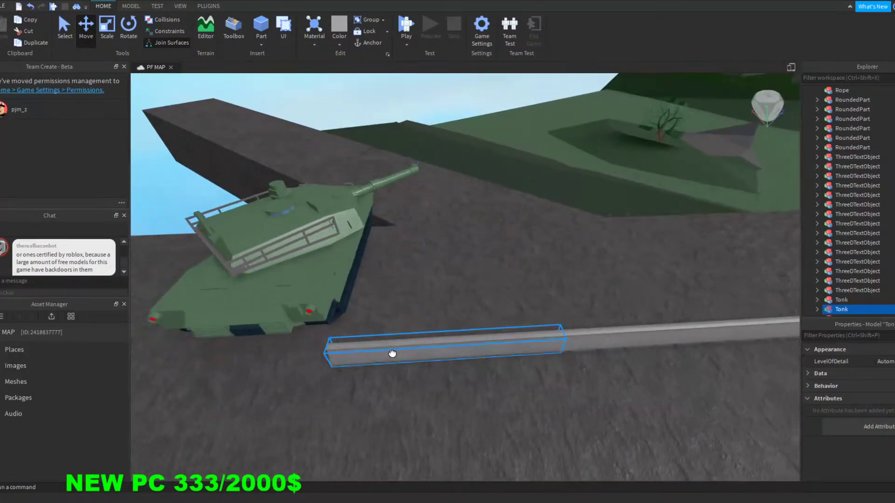
pyautogui.press('a')
pyautogui.press('s')
pyautogui.moveTo(439, 277); pyautogui.dragTo(439, 277, button='right')
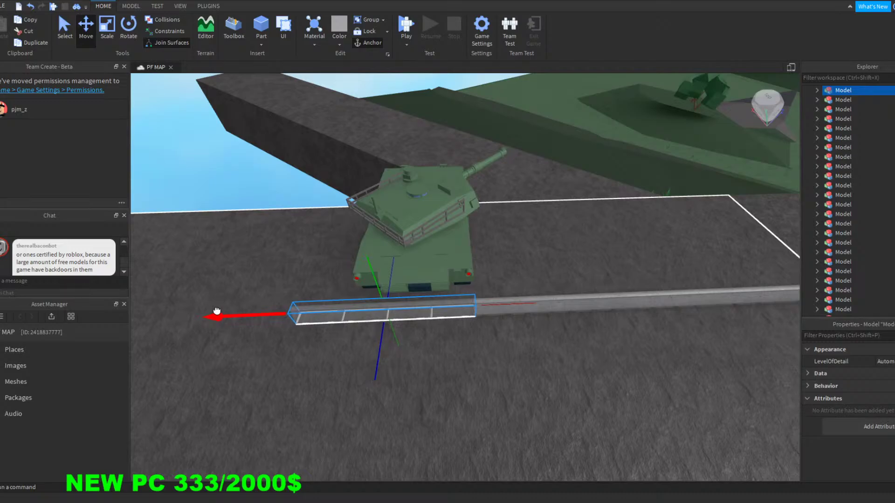
pyautogui.press('a')
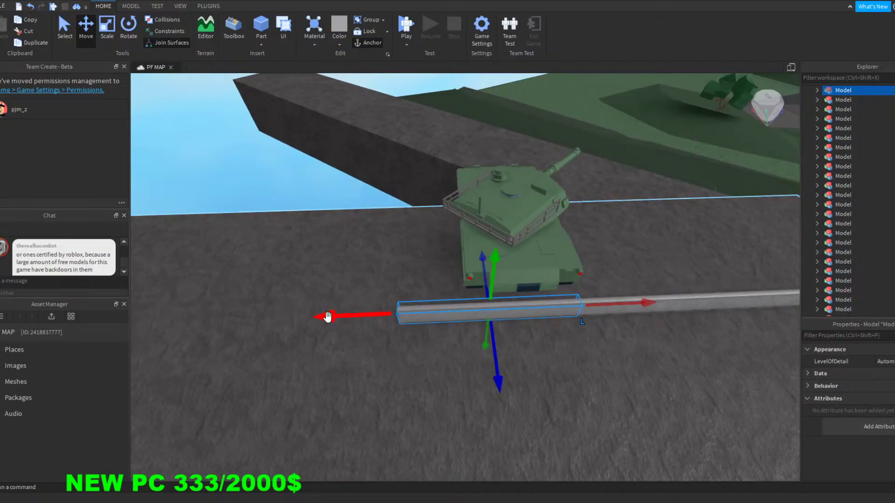
pyautogui.moveTo(117, 325); pyautogui.dragTo(375, 321, button='middle')
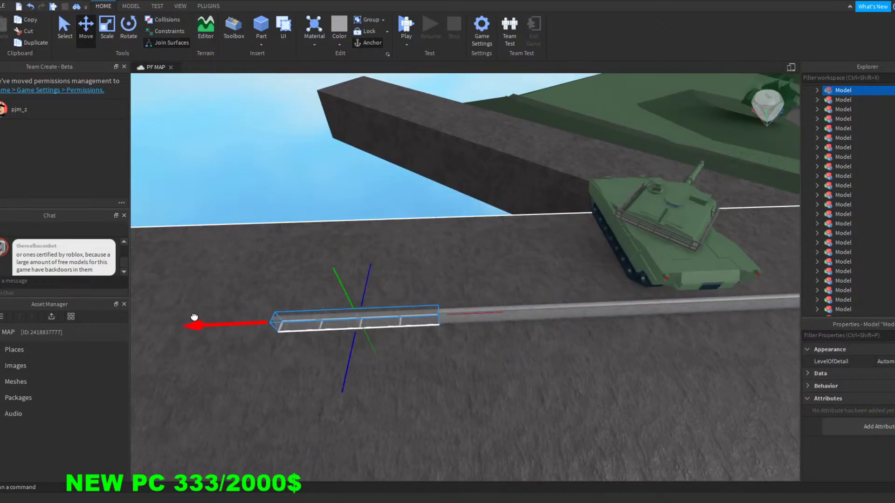
pyautogui.press('a')
pyautogui.moveTo(417, 189); pyautogui.dragTo(426, 233, button='right')
pyautogui.press('s')
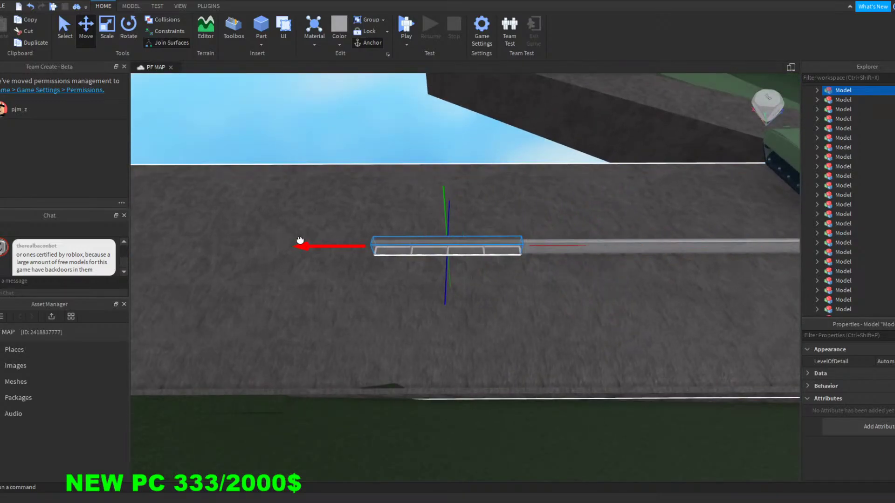
# Step: Examine the extended barrier beside the tank and the surroundings toward the overturned truck and the overpass
pyautogui.moveTo(324, 182); pyautogui.dragTo(338, 139, button='right')
pyautogui.press('w')
pyautogui.press('w')
pyautogui.press('w')
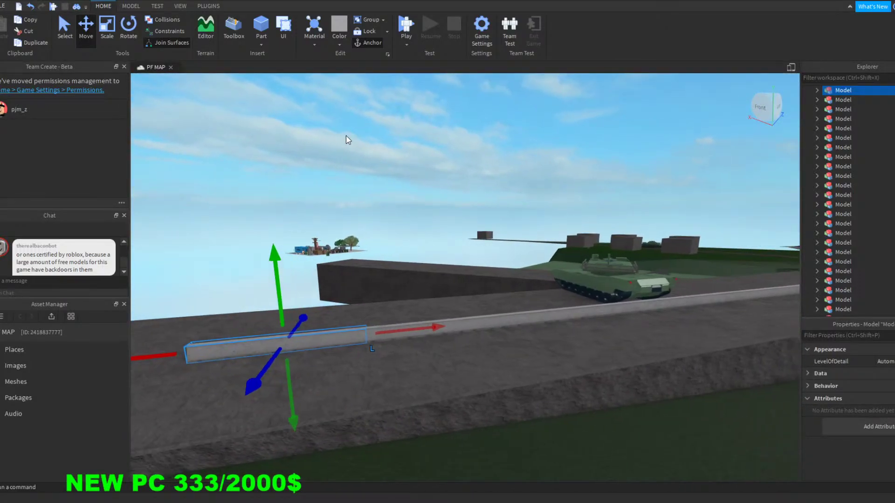
pyautogui.moveTo(488, 152); pyautogui.dragTo(489, 152, button='right')
pyautogui.press('w')
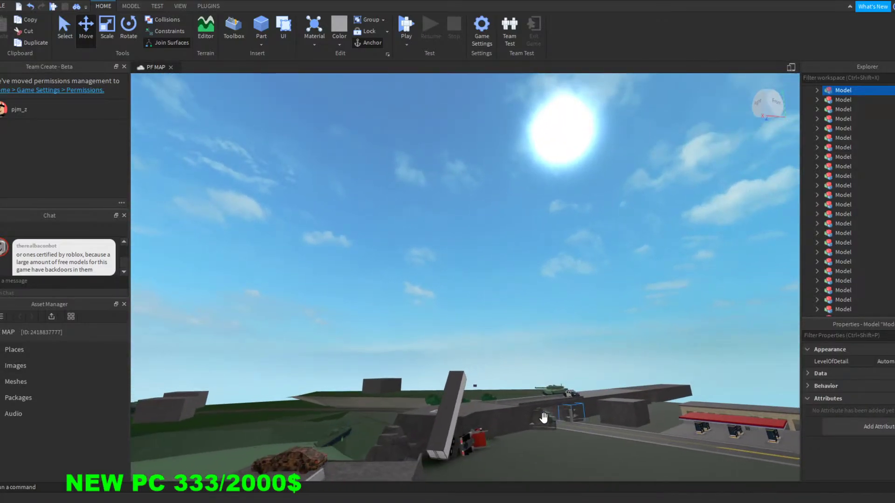
pyautogui.moveTo(581, 294); pyautogui.dragTo(582, 292, button='right')
pyautogui.press('s')
pyautogui.press('s')
pyautogui.press('w')
pyautogui.press('a')
pyautogui.press('w')
pyautogui.press('d')
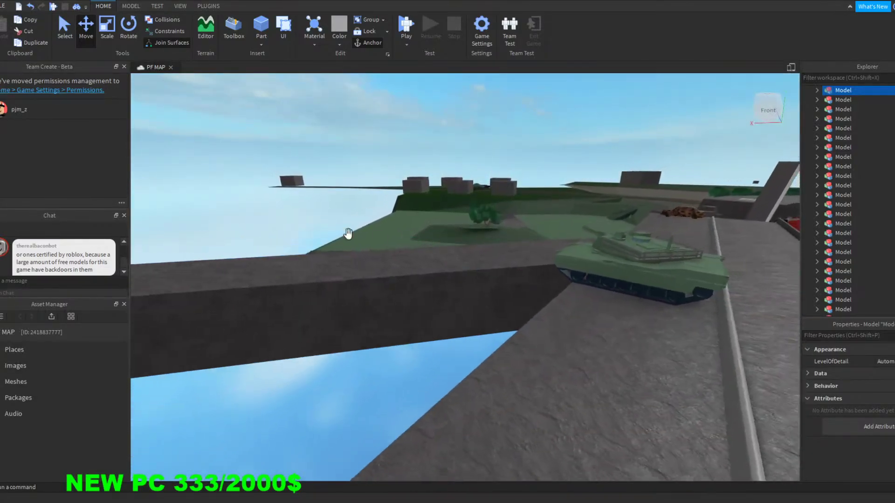
pyautogui.press('s')
pyautogui.press('a')
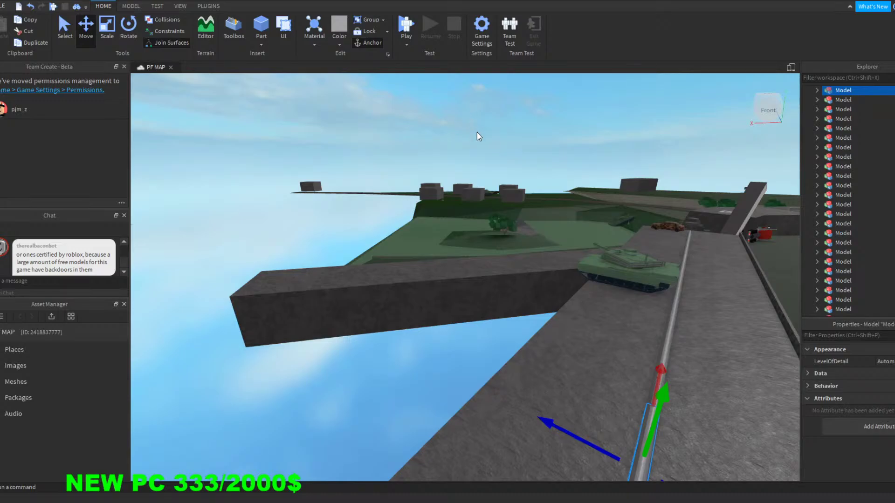
# Step: Examine the barrier up close by the rusted car and the wall top down to the ramp
pyautogui.moveTo(564, 174); pyautogui.dragTo(564, 174, button='right')
pyautogui.press('w')
pyautogui.press('w')
pyautogui.press('s')
pyautogui.moveTo(563, 174); pyautogui.dragTo(564, 174, button='right')
pyautogui.press('s')
pyautogui.press('w')
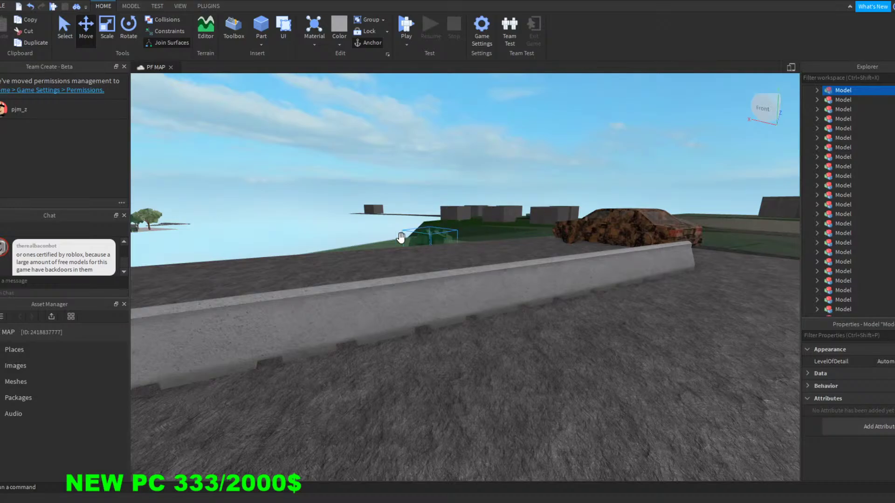
pyautogui.moveTo(502, 182)
pyautogui.mouseDown(button='right')
pyautogui.moveTo(514, 185)
pyautogui.moveTo(489, 184)
pyautogui.moveTo(504, 183)
pyautogui.mouseUp(button='right')
pyautogui.press('w')
pyautogui.press('w')
pyautogui.press('s')
pyautogui.press('a')
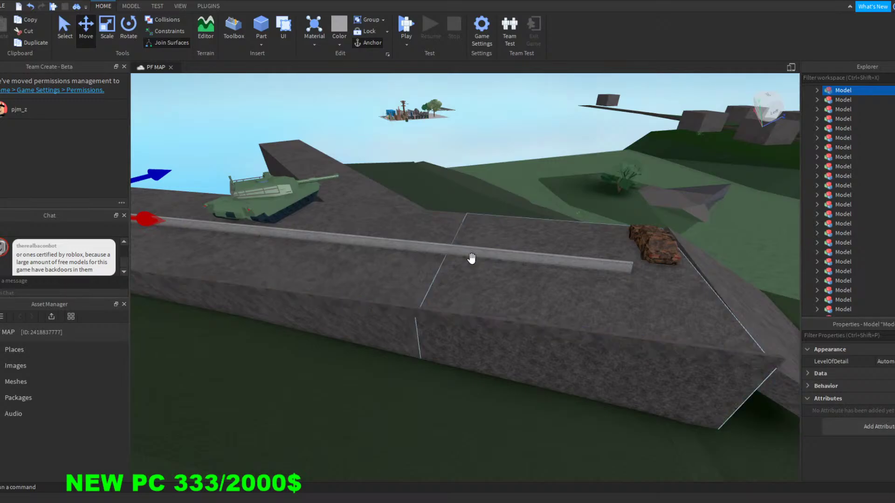
pyautogui.press('d')
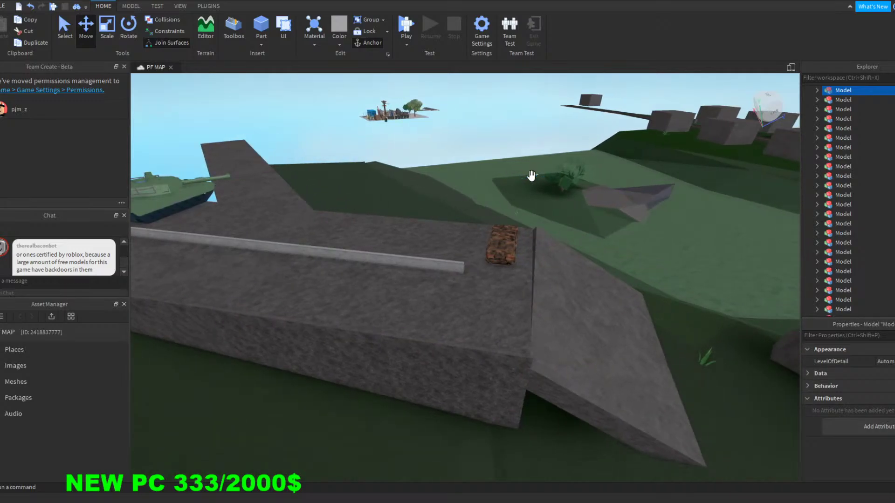
# Step: Examine the ramp end of the stone wall, the rocks and the overturned truck from the grass
pyautogui.moveTo(474, 150); pyautogui.dragTo(473, 150, button='right')
pyautogui.press('w')
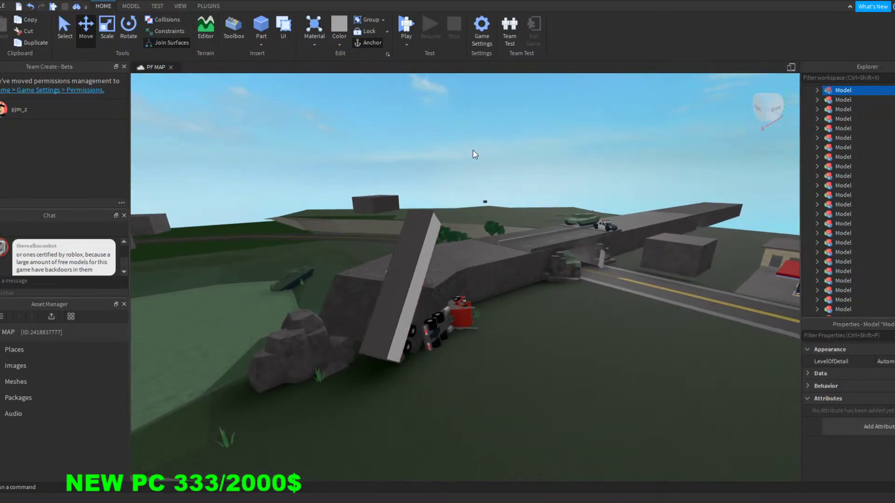
pyautogui.press('s')
pyautogui.moveTo(473, 150)
pyautogui.mouseDown(button='right')
pyautogui.moveTo(484, 149)
pyautogui.moveTo(466, 150)
pyautogui.moveTo(475, 152)
pyautogui.mouseUp(button='right')
pyautogui.press('w')
pyautogui.press('w')
pyautogui.press('a')
pyautogui.press('d')
pyautogui.press('d')
pyautogui.press('w')
pyautogui.press('d')
pyautogui.press('s')
pyautogui.press('w')
pyautogui.press('a')
pyautogui.press('s')
pyautogui.press('d')
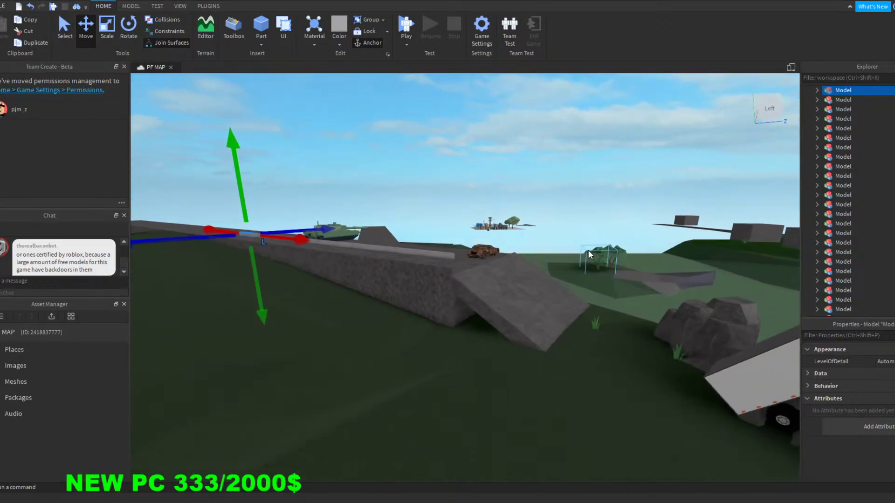
pyautogui.press('w')
pyautogui.press('a')
pyautogui.moveTo(508, 176)
pyautogui.mouseDown(button='right')
pyautogui.moveTo(490, 181)
pyautogui.moveTo(524, 175)
pyautogui.moveTo(510, 176)
pyautogui.mouseUp(button='right')
pyautogui.press('s')
pyautogui.moveTo(342, 302); pyautogui.dragTo(352, 302)
# Step: Examine the whole stone wall with its barrier and tank, from the grass and from high above the map
pyautogui.moveTo(432, 232)
pyautogui.mouseDown(button='right')
pyautogui.moveTo(422, 229)
pyautogui.moveTo(443, 228)
pyautogui.moveTo(432, 230)
pyautogui.mouseUp(button='right')
pyautogui.press('w')
pyautogui.press('w')
pyautogui.press('w')
pyautogui.press('w')
pyautogui.press('w')
pyautogui.moveTo(452, 164); pyautogui.dragTo(431, 165, button='right')
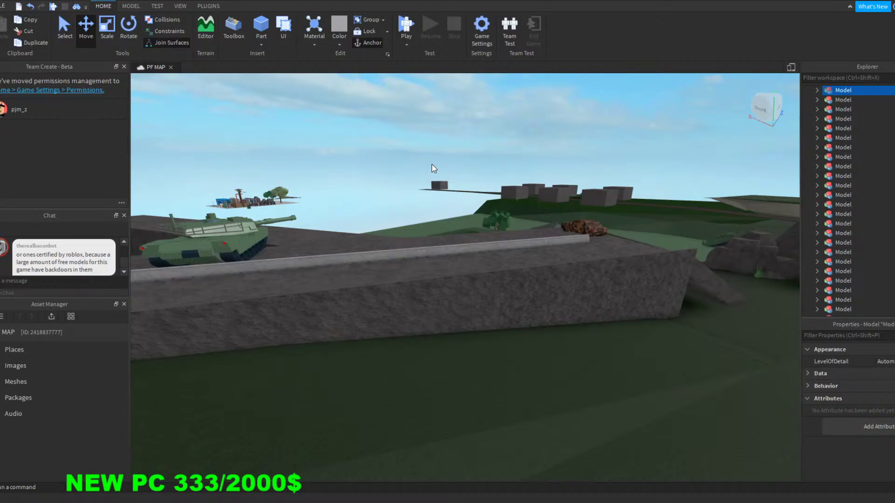
pyautogui.moveTo(432, 164); pyautogui.dragTo(424, 169, button='right')
pyautogui.press('s')
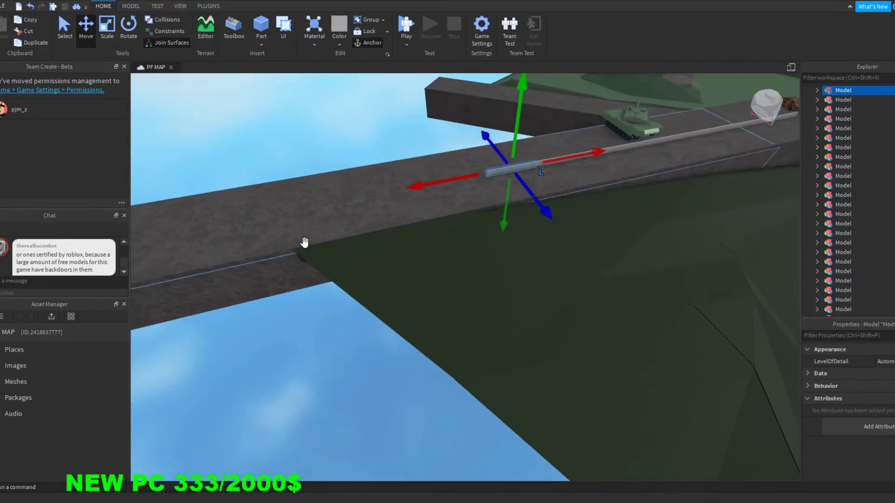
pyautogui.press('s')
pyautogui.moveTo(292, 145); pyautogui.dragTo(446, 126, button='right')
pyautogui.scroll(-3, 291, 145)
pyautogui.press('d')
pyautogui.press('d')
pyautogui.press('w')
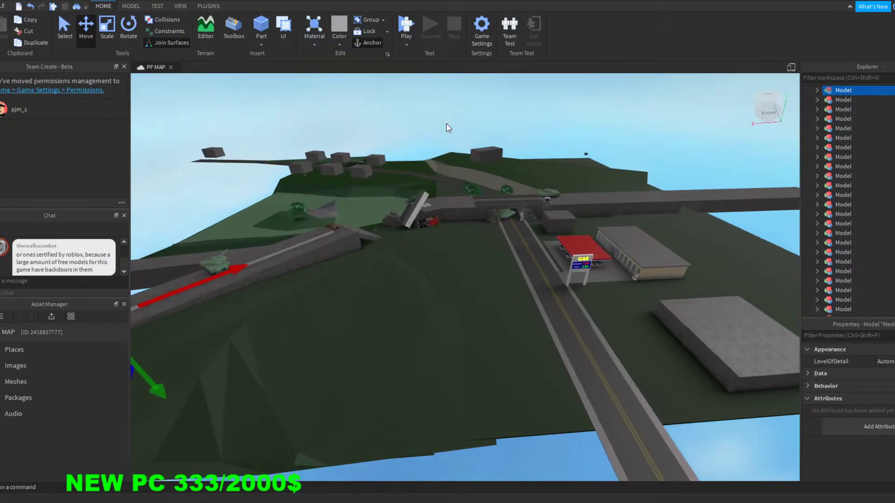
pyautogui.press('a')
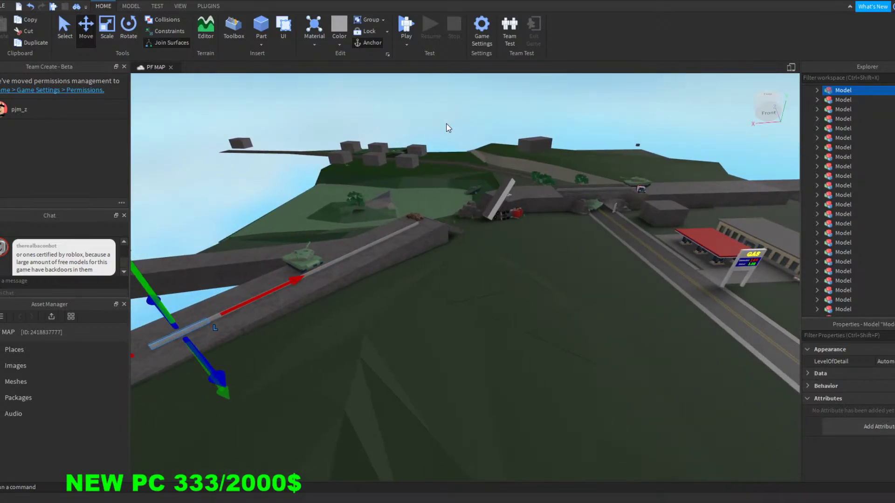
pyautogui.moveTo(446, 124)
pyautogui.mouseDown(button='right')
pyautogui.moveTo(438, 120)
pyautogui.moveTo(446, 122)
pyautogui.mouseUp(button='right')
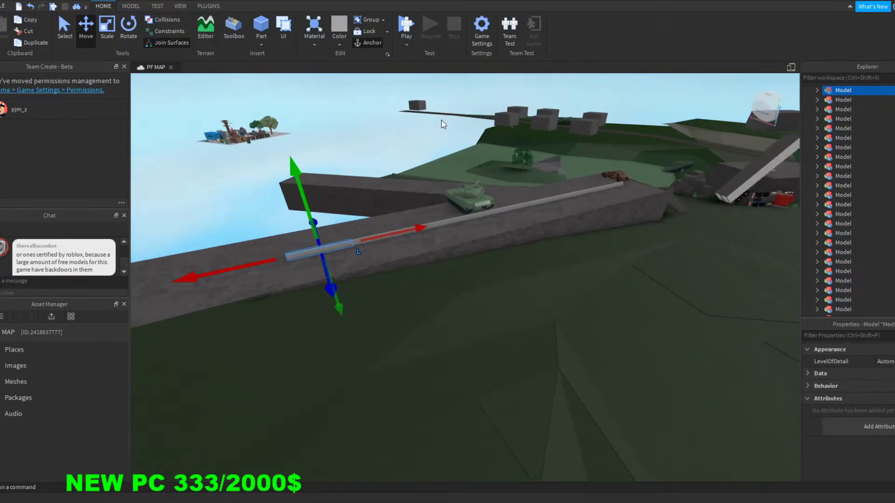
# Step: Pick up the framed chain-link fence panel from the row of fences on the asset island
pyautogui.moveTo(416, 151)
pyautogui.mouseDown(button='right')
pyautogui.moveTo(406, 149)
pyautogui.moveTo(418, 151)
pyautogui.mouseUp(button='right')
pyautogui.press('w')
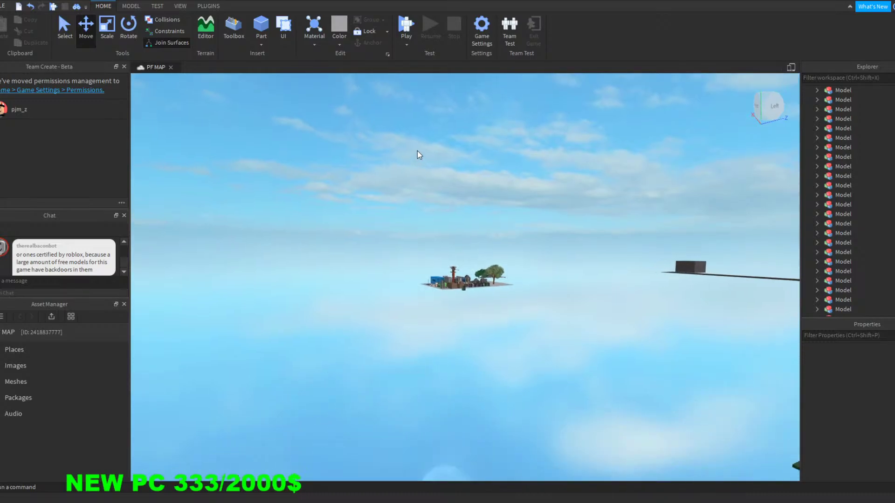
pyautogui.press('w')
pyautogui.moveTo(418, 150)
pyautogui.mouseDown(button='right')
pyautogui.moveTo(432, 151)
pyautogui.moveTo(398, 149)
pyautogui.moveTo(420, 150)
pyautogui.moveTo(412, 150)
pyautogui.moveTo(423, 161)
pyautogui.mouseUp(button='right')
pyautogui.press('a')
pyautogui.press('a')
pyautogui.press('w')
pyautogui.press('d')
pyautogui.press('w')
pyautogui.press('a')
pyautogui.press('d')
pyautogui.press('a')
pyautogui.press('s')
pyautogui.press('d')
pyautogui.press('w')
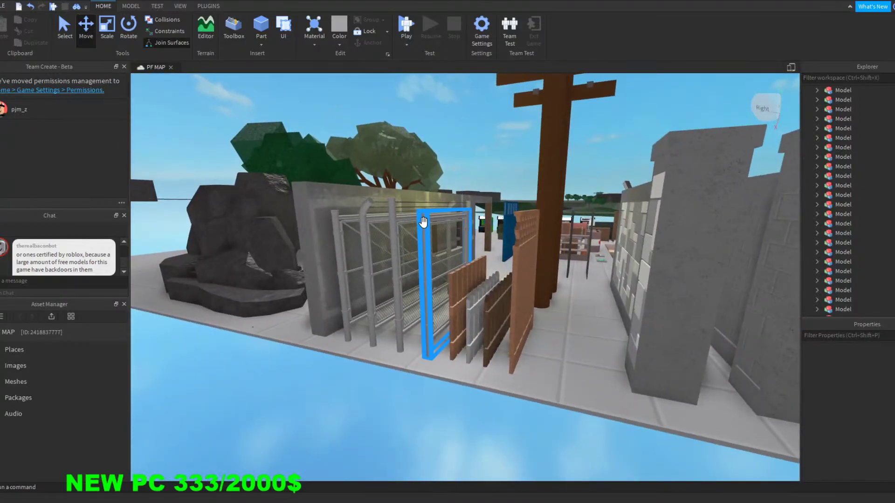
pyautogui.click(447, 234)
pyautogui.moveTo(442, 242); pyautogui.dragTo(490, 195)
# Step: Carry the chain-link fence panel across to the map and set it down on the grass beside the stone wall
pyautogui.press('w')
pyautogui.moveTo(493, 191); pyautogui.dragTo(489, 194, button='right')
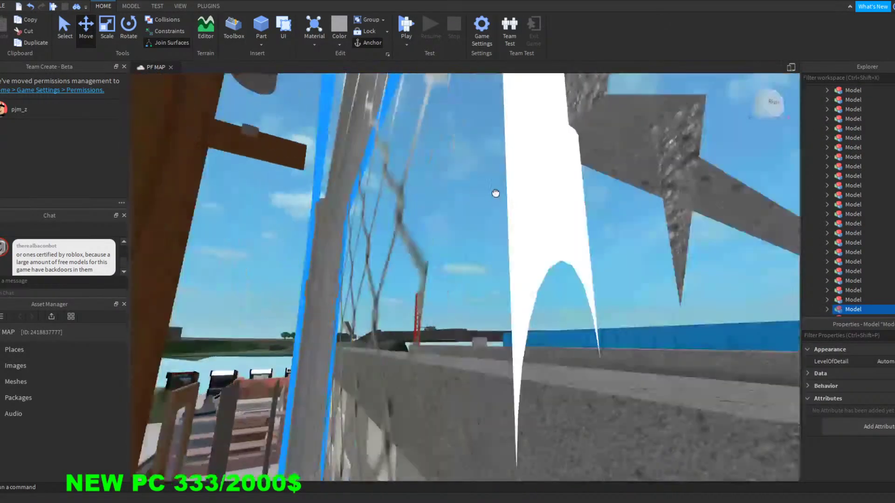
pyautogui.moveTo(490, 194); pyautogui.dragTo(488, 196)
pyautogui.moveTo(489, 194); pyautogui.dragTo(488, 196, button='right')
pyautogui.moveTo(488, 196); pyautogui.dragTo(489, 196)
pyautogui.moveTo(488, 196); pyautogui.dragTo(490, 195, button='right')
pyautogui.press('s')
pyautogui.moveTo(489, 196); pyautogui.dragTo(490, 195)
pyautogui.moveTo(490, 195); pyautogui.dragTo(490, 195, button='right')
pyautogui.moveTo(490, 195); pyautogui.dragTo(490, 194)
pyautogui.moveTo(490, 195); pyautogui.dragTo(490, 195, button='right')
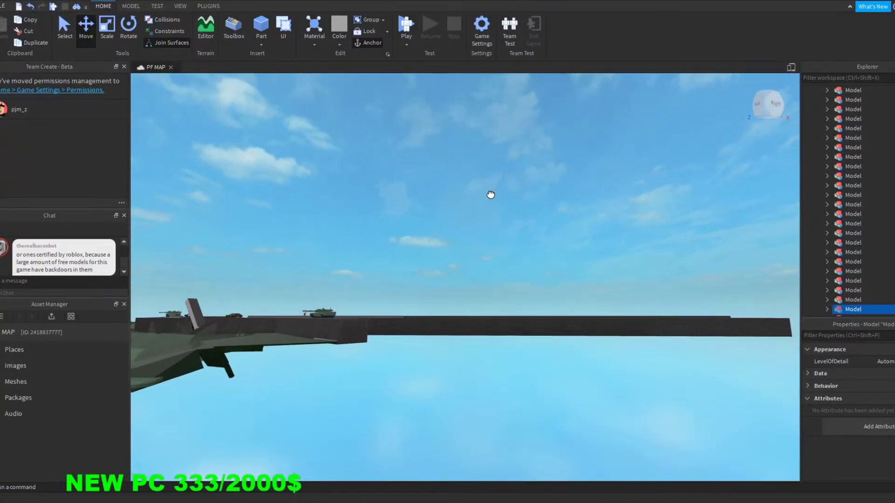
pyautogui.press('d')
pyautogui.moveTo(491, 195); pyautogui.dragTo(489, 196)
pyautogui.moveTo(490, 195); pyautogui.dragTo(489, 196, button='right')
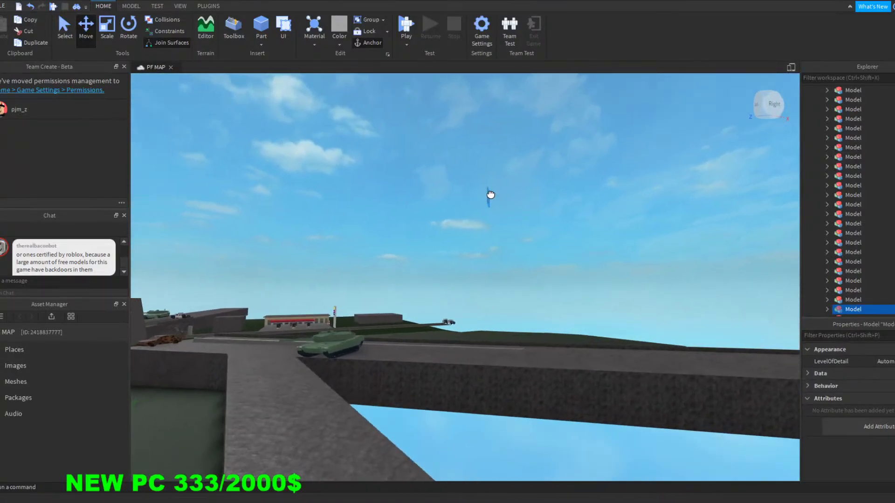
pyautogui.moveTo(489, 195); pyautogui.dragTo(489, 197)
pyautogui.moveTo(489, 196); pyautogui.dragTo(488, 196, button='right')
pyautogui.moveTo(488, 196); pyautogui.dragTo(490, 195)
pyautogui.moveTo(488, 196); pyautogui.dragTo(491, 195, button='right')
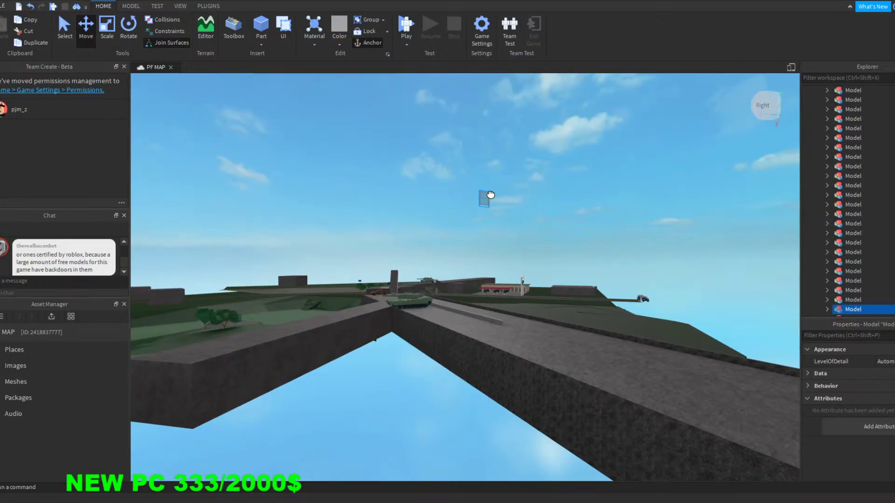
pyautogui.moveTo(490, 194)
pyautogui.mouseDown(button='right')
pyautogui.moveTo(474, 197)
pyautogui.moveTo(491, 194)
pyautogui.mouseUp(button='right')
pyautogui.press('w')
pyautogui.press('w')
pyautogui.moveTo(490, 194); pyautogui.dragTo(491, 193)
pyautogui.press('w')
pyautogui.moveTo(395, 102); pyautogui.dragTo(394, 114, button='right')
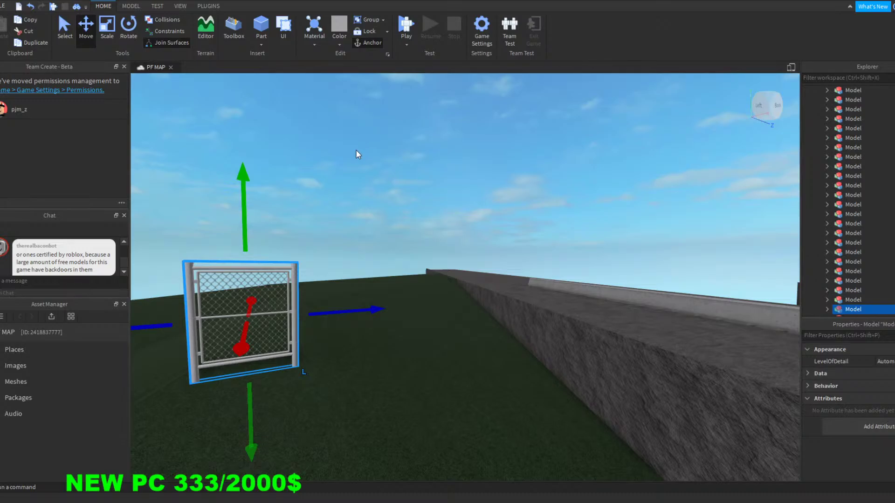
# Step: Duplicate the chain-link fence panel and place the copy beside it on the side toward the stone wall
pyautogui.press('s')
pyautogui.moveTo(518, 181); pyautogui.dragTo(529, 177, button='right')
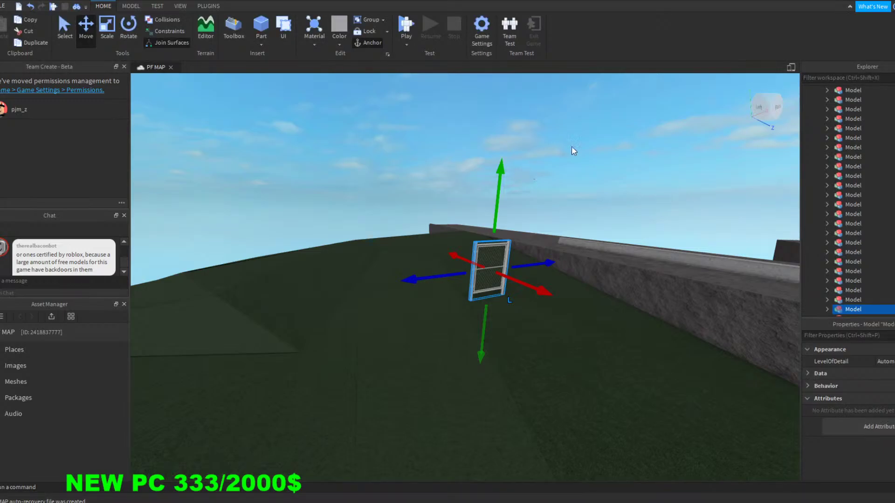
pyautogui.press('d')
pyautogui.moveTo(629, 206); pyautogui.dragTo(629, 206, button='right')
pyautogui.press('w')
pyautogui.press('q')
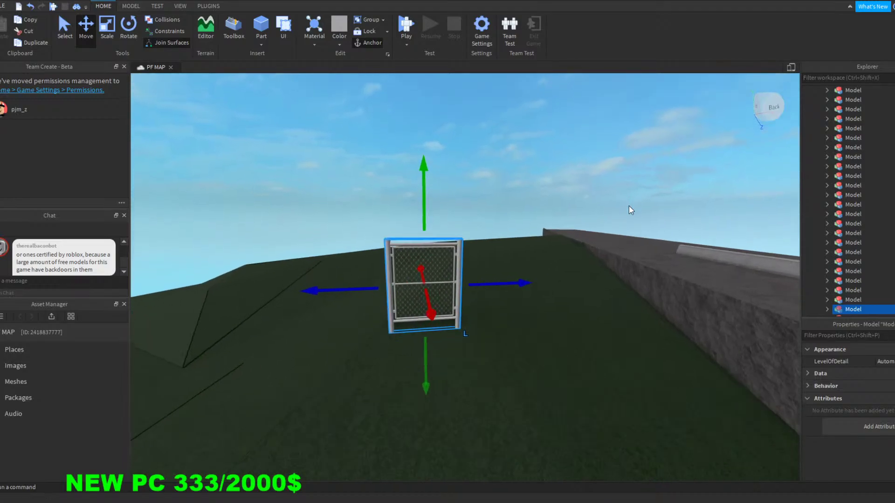
pyautogui.hotkey('ctrl', 'd')
pyautogui.moveTo(522, 279); pyautogui.dragTo(603, 285)
# Step: Add a third chain-link panel at the stone-wall end of the fence row
pyautogui.press('s')
pyautogui.moveTo(641, 198); pyautogui.dragTo(641, 198, button='right')
pyautogui.press('s')
pyautogui.press('w')
pyautogui.press('w')
pyautogui.press('w')
pyautogui.moveTo(469, 315); pyautogui.dragTo(548, 314)
pyautogui.moveTo(591, 274); pyautogui.dragTo(592, 274, button='right')
pyautogui.press('w')
pyautogui.press('s')
pyautogui.press('w')
pyautogui.press('s')
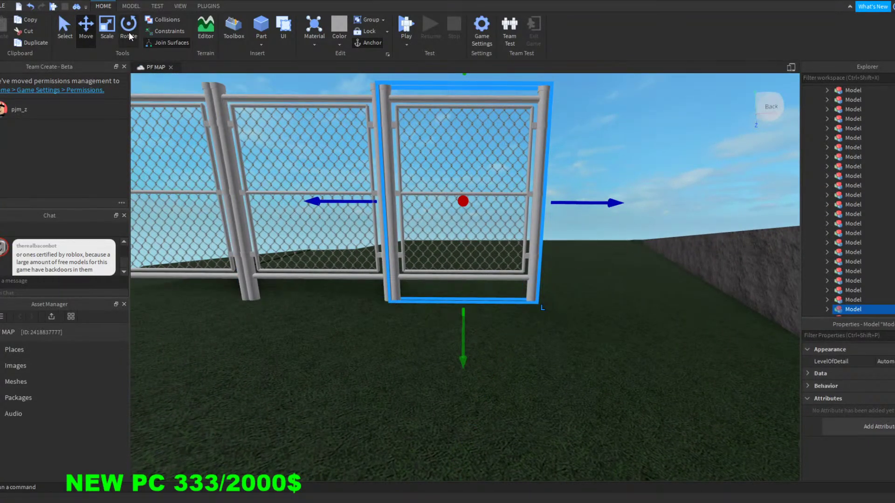
# Step: Examine the fence row from a distance and the top of the stone overpass with its spawn plate, tank and barrier
pyautogui.moveTo(668, 179); pyautogui.dragTo(668, 179, button='right')
pyautogui.press('s')
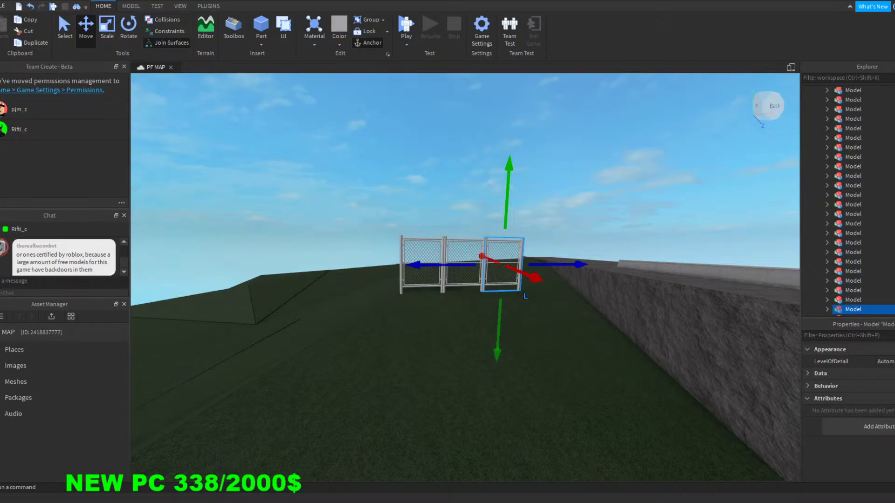
pyautogui.moveTo(605, 232); pyautogui.dragTo(612, 227, button='right')
pyautogui.click(611, 227)
pyautogui.press('w')
pyautogui.press('w')
pyautogui.press('w')
pyautogui.moveTo(408, 306); pyautogui.dragTo(459, 313, button='middle')
pyautogui.press('d')
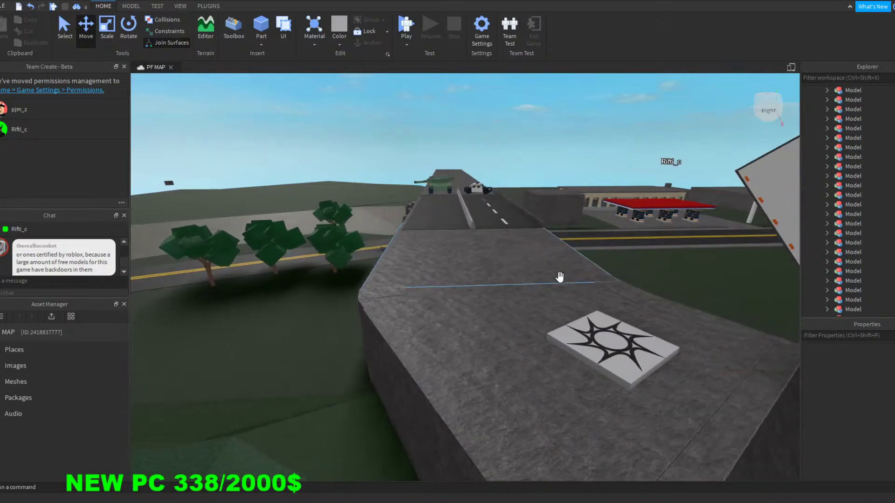
pyautogui.press('w')
pyautogui.press('d')
pyautogui.press('w')
pyautogui.moveTo(530, 161); pyautogui.dragTo(531, 161, button='right')
pyautogui.press('w')
pyautogui.press('d')
pyautogui.press('w')
pyautogui.press('a')
# Step: Examine the overturned truck and the face of the stone overpass wall from the grass
pyautogui.press('s')
pyautogui.moveTo(513, 355); pyautogui.dragTo(514, 355, button='right')
pyautogui.press('w')
pyautogui.moveTo(474, 384); pyautogui.dragTo(472, 384, button='right')
pyautogui.press('w')
pyautogui.press('w')
pyautogui.press('s')
pyautogui.press('s')
pyautogui.press('w')
pyautogui.press('w')
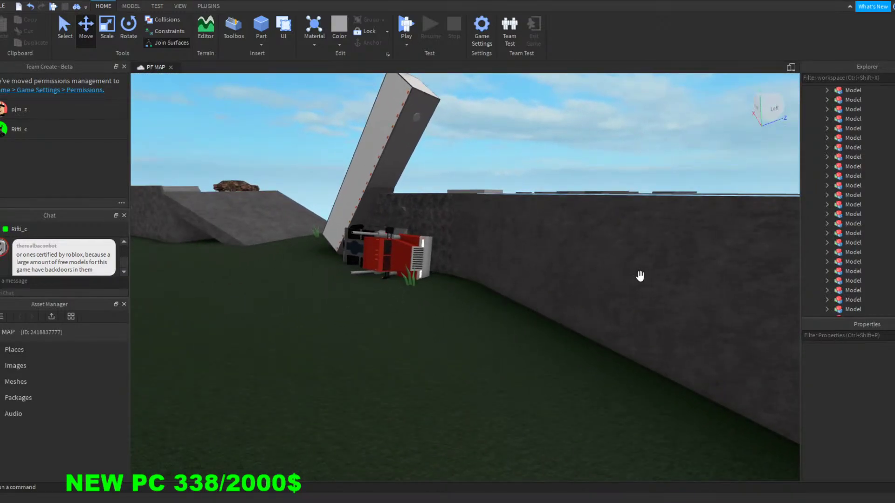
pyautogui.moveTo(490, 323); pyautogui.dragTo(491, 322, button='right')
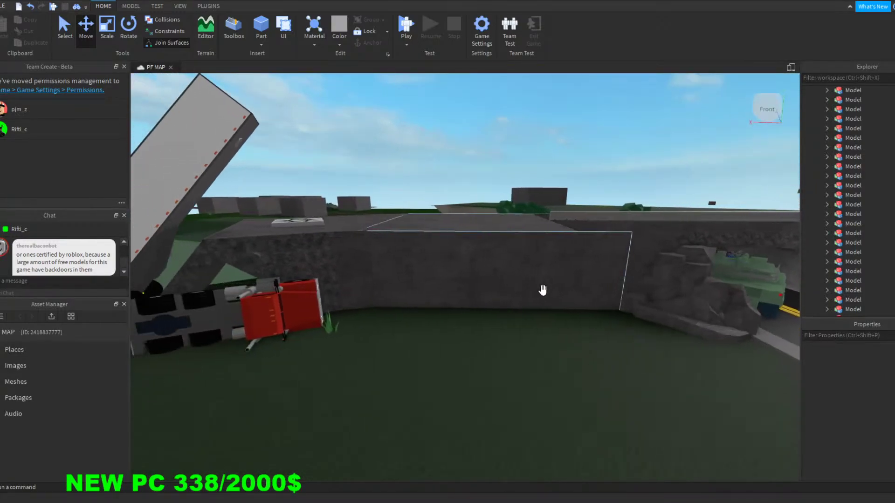
pyautogui.press('w')
pyautogui.moveTo(565, 385); pyautogui.dragTo(559, 381, button='right')
pyautogui.press('a')
pyautogui.press('w')
pyautogui.press('w')
pyautogui.press('d')
pyautogui.press('d')
pyautogui.press('w')
pyautogui.press('s')
pyautogui.press('a')
pyautogui.press('w')
pyautogui.press('a')
# Step: Duplicate the end fence panel, place the copy beside it toward the stone wall and lower it to follow the slope
pyautogui.moveTo(469, 172); pyautogui.dragTo(468, 174, button='right')
pyautogui.press('w')
pyautogui.press('w')
pyautogui.press('w')
pyautogui.press('w')
pyautogui.press('w')
pyautogui.press('w')
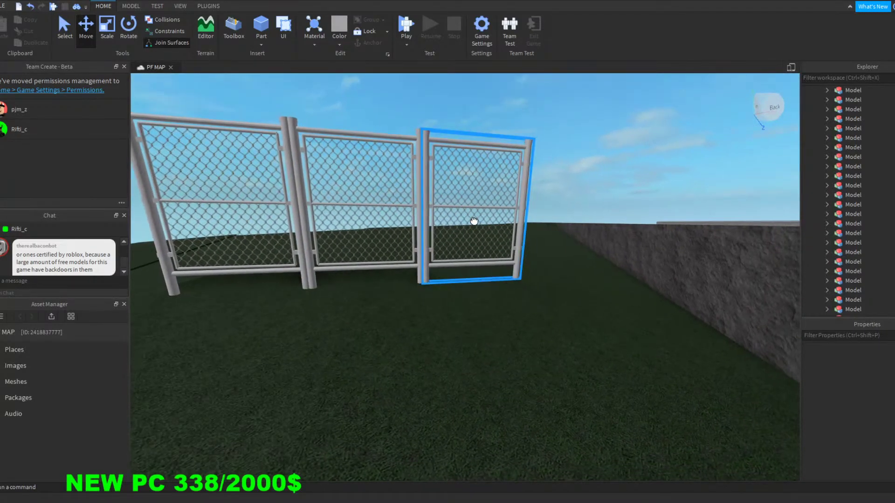
pyautogui.click(474, 219)
pyautogui.hotkey('ctrl', 'd')
pyautogui.moveTo(590, 216); pyautogui.dragTo(664, 219)
pyautogui.moveTo(554, 334); pyautogui.dragTo(551, 360)
pyautogui.moveTo(667, 200); pyautogui.dragTo(667, 201, button='right')
pyautogui.press('w')
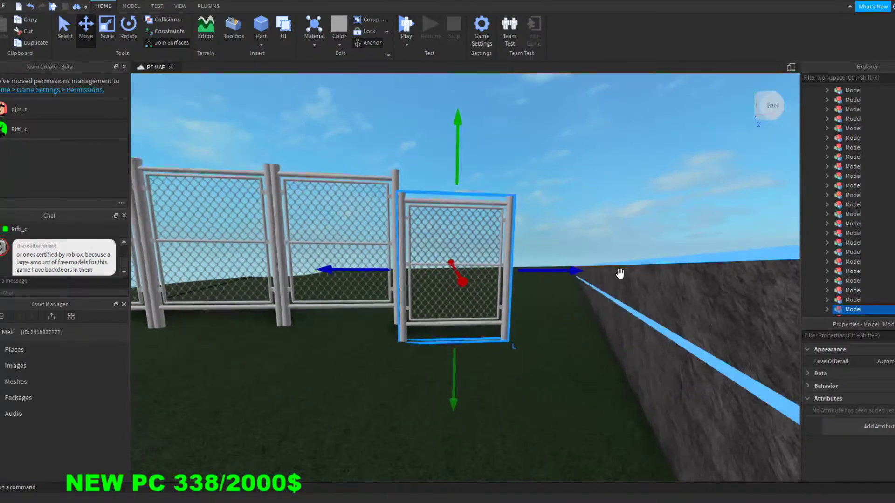
# Step: Add a fifth chain-link panel to close the gap to the stone wall and lower it slightly
pyautogui.click(569, 276)
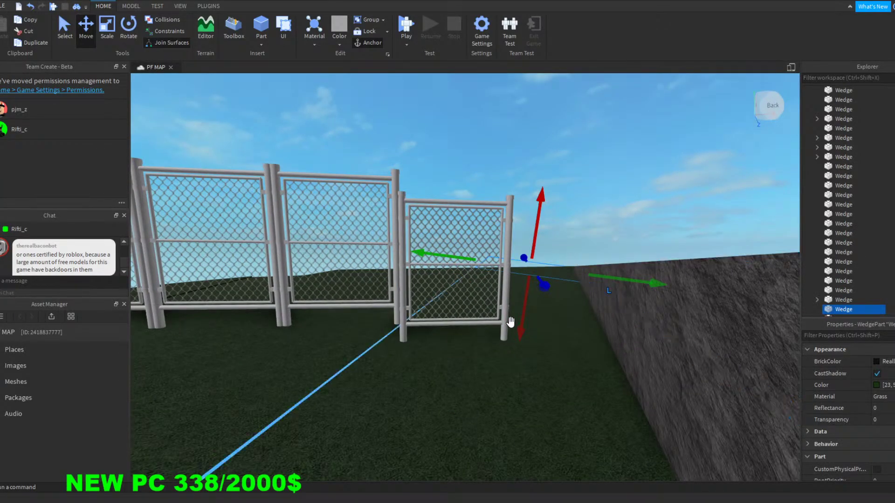
pyautogui.click(451, 244)
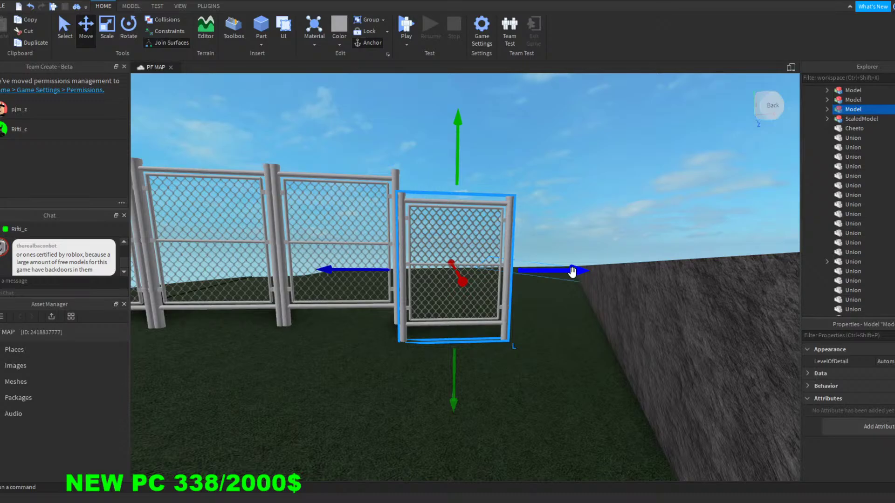
pyautogui.moveTo(581, 274); pyautogui.dragTo(677, 278)
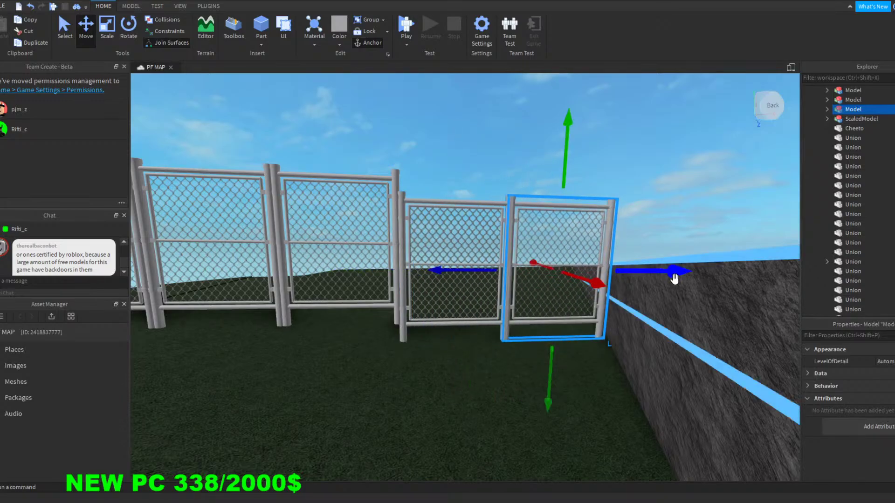
pyautogui.moveTo(547, 410); pyautogui.dragTo(549, 422)
pyautogui.press('s')
pyautogui.moveTo(642, 248); pyautogui.dragTo(642, 249, button='right')
# Step: Examine the stone wall's ramp end, the overturned truck and the overpass wall from several sides
pyautogui.moveTo(464, 188); pyautogui.dragTo(370, 200, button='right')
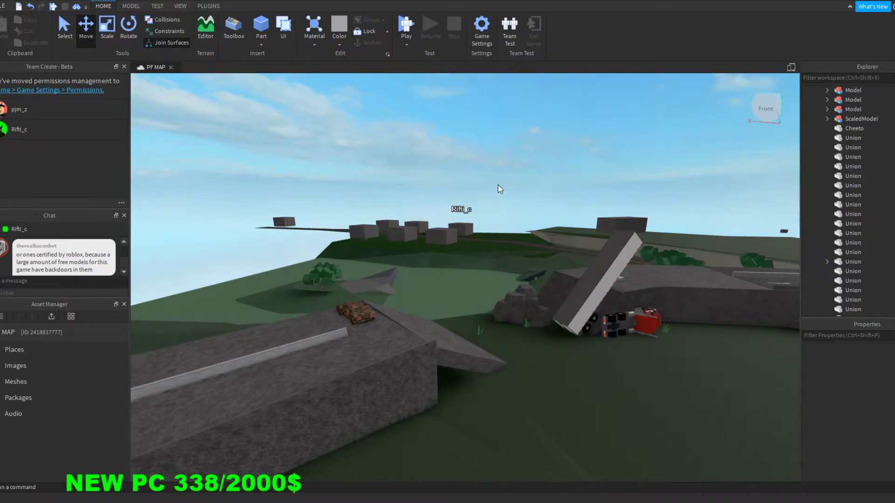
pyautogui.moveTo(498, 184); pyautogui.dragTo(500, 182, button='right')
pyautogui.press('w')
pyautogui.press('d')
pyautogui.press('d')
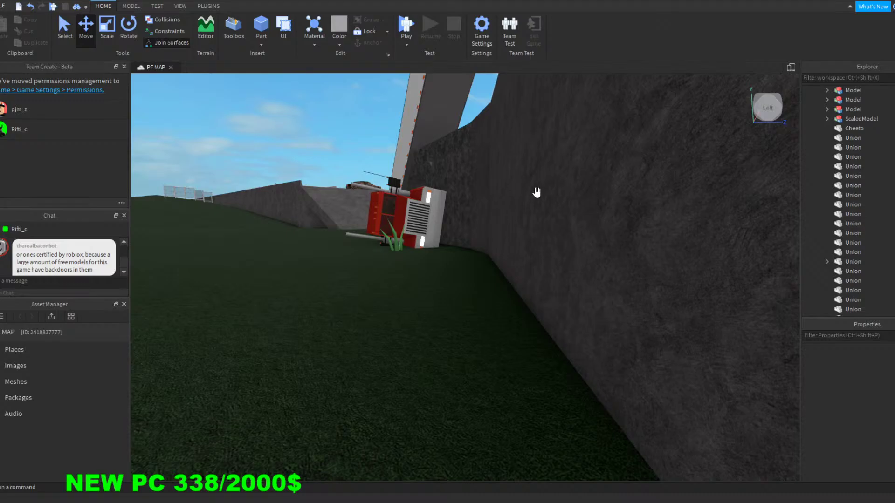
pyautogui.moveTo(547, 217); pyautogui.dragTo(548, 217, button='right')
pyautogui.press('a')
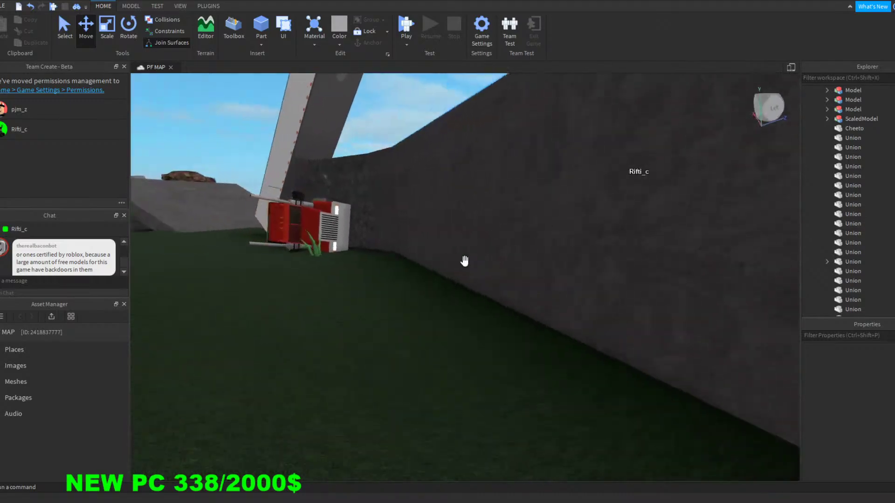
pyautogui.moveTo(423, 304); pyautogui.dragTo(423, 305, button='right')
pyautogui.press('s')
pyautogui.press('a')
pyautogui.press('s')
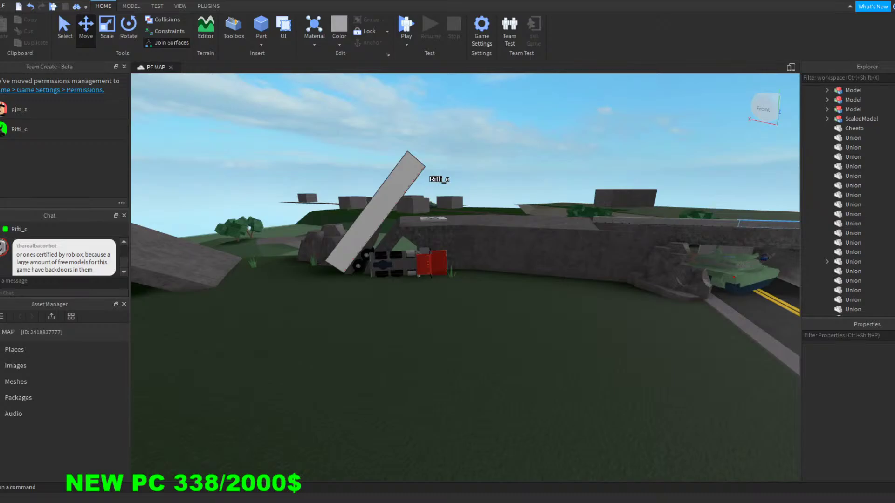
# Step: Examine the open grass, the road and the gas station from across the field
pyautogui.moveTo(720, 182)
pyautogui.mouseDown(button='right')
pyautogui.moveTo(730, 186)
pyautogui.moveTo(717, 181)
pyautogui.moveTo(709, 190)
pyautogui.moveTo(722, 176)
pyautogui.moveTo(721, 186)
pyautogui.moveTo(716, 179)
pyautogui.moveTo(721, 185)
pyautogui.moveTo(702, 188)
pyautogui.moveTo(720, 186)
pyautogui.moveTo(715, 179)
pyautogui.moveTo(721, 186)
pyautogui.mouseUp(button='right')
pyautogui.press('w')
pyautogui.press('w')
pyautogui.press('w')
pyautogui.press('w')
pyautogui.press('s')
pyautogui.press('w')
pyautogui.press('w')
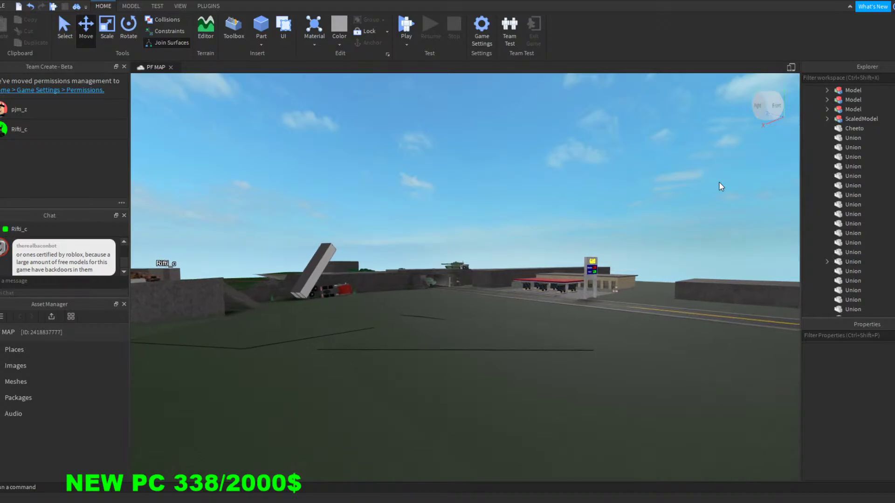
pyautogui.press('w')
pyautogui.moveTo(527, 216)
pyautogui.mouseDown(button='right')
pyautogui.moveTo(535, 214)
pyautogui.moveTo(518, 218)
pyautogui.mouseUp(button='right')
pyautogui.press('w')
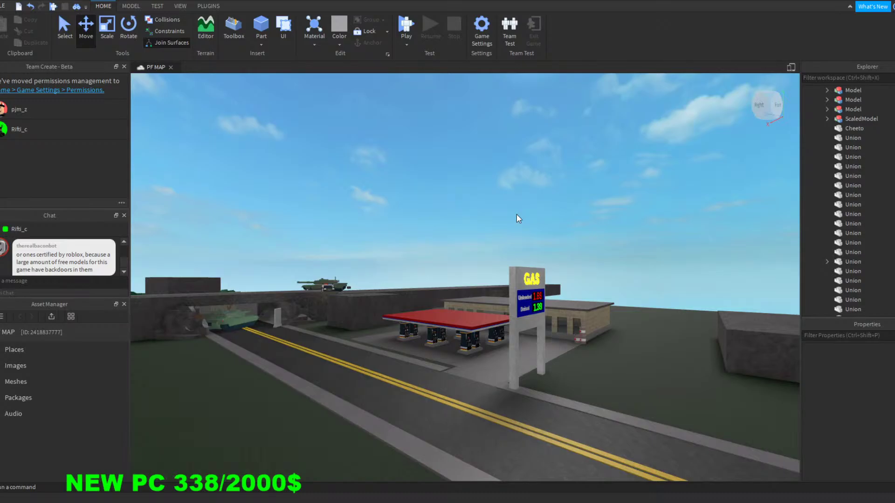
# Step: Move the large stone block on the grass near the gas station onto the road
pyautogui.press('w')
pyautogui.moveTo(516, 214); pyautogui.dragTo(509, 245, button='right')
pyautogui.press('w')
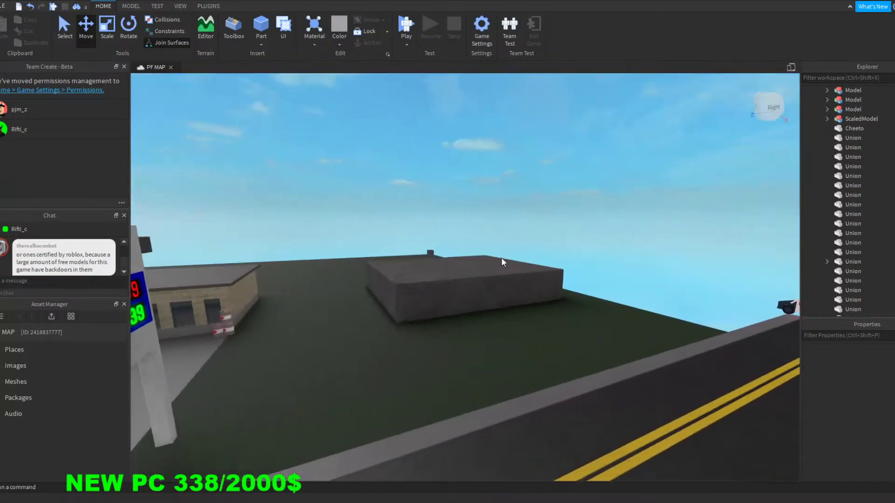
pyautogui.click(470, 292)
pyautogui.moveTo(538, 317); pyautogui.dragTo(784, 399)
pyautogui.press('s')
pyautogui.moveTo(785, 399); pyautogui.dragTo(787, 396, button='right')
pyautogui.press('f')
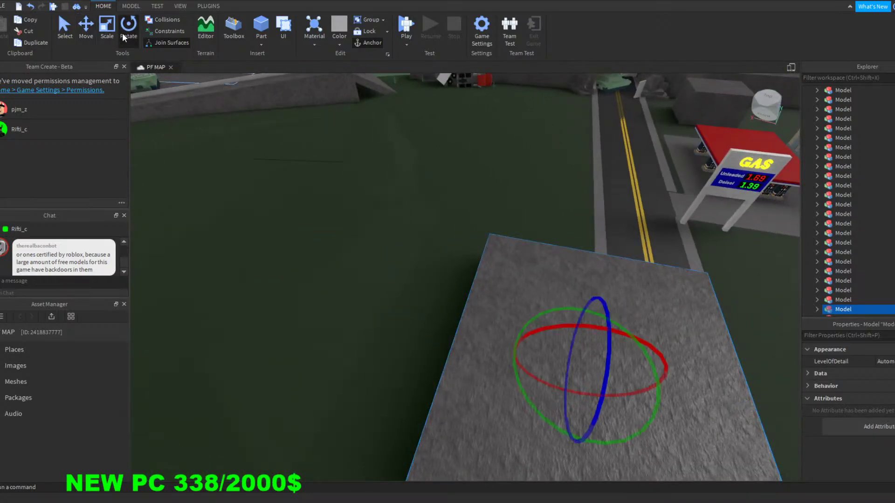
# Step: Scale the stone block on the road narrower from its field side
pyautogui.hotkey('ctrl', '2')
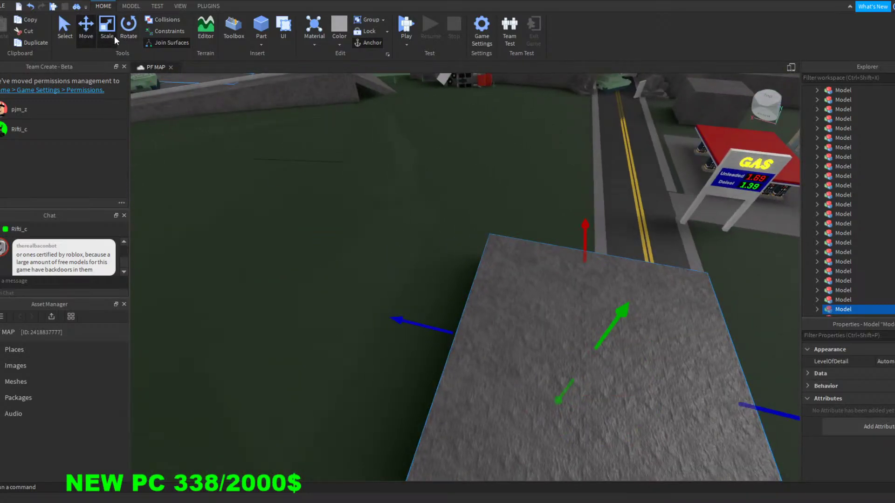
pyautogui.click(114, 37)
pyautogui.moveTo(440, 338); pyautogui.dragTo(544, 356)
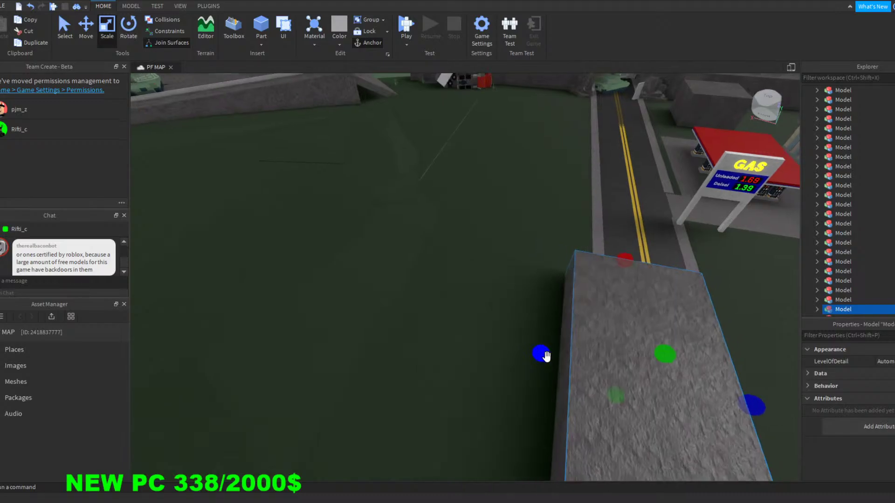
# Step: Scale the stone block on the road down to a shorter, nearly square footprint
pyautogui.scroll(-3, 544, 356)
pyautogui.moveTo(652, 285); pyautogui.dragTo(664, 300, button='right')
pyautogui.moveTo(514, 414); pyautogui.dragTo(545, 347)
pyautogui.moveTo(555, 316); pyautogui.dragTo(557, 312)
pyautogui.moveTo(490, 227); pyautogui.dragTo(497, 230)
pyautogui.moveTo(572, 251); pyautogui.dragTo(574, 248, button='right')
# Step: Move the shortened stone block off the road onto the open grass near the map edge
pyautogui.moveTo(449, 251); pyautogui.dragTo(567, 305, button='right')
pyautogui.moveTo(458, 235); pyautogui.dragTo(448, 237, button='right')
pyautogui.moveTo(392, 145)
pyautogui.mouseDown(button='right')
pyautogui.moveTo(380, 146)
pyautogui.moveTo(387, 148)
pyautogui.mouseUp(button='right')
pyautogui.moveTo(376, 311); pyautogui.dragTo(308, 321)
pyautogui.moveTo(344, 315); pyautogui.dragTo(309, 322, button='right')
pyautogui.moveTo(309, 321); pyautogui.dragTo(308, 321)
pyautogui.moveTo(308, 321); pyautogui.dragTo(308, 321, button='right')
pyautogui.moveTo(309, 321); pyautogui.dragTo(309, 321)
pyautogui.press('a')
pyautogui.press('w')
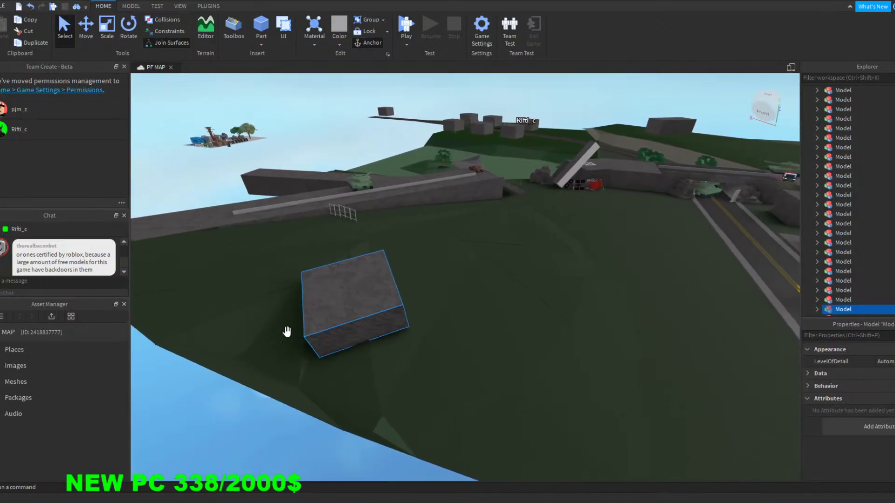
# Step: Reposition the stone block on the open grass, facing the metal fence section by the stone wall
pyautogui.moveTo(373, 438); pyautogui.dragTo(381, 429, button='right')
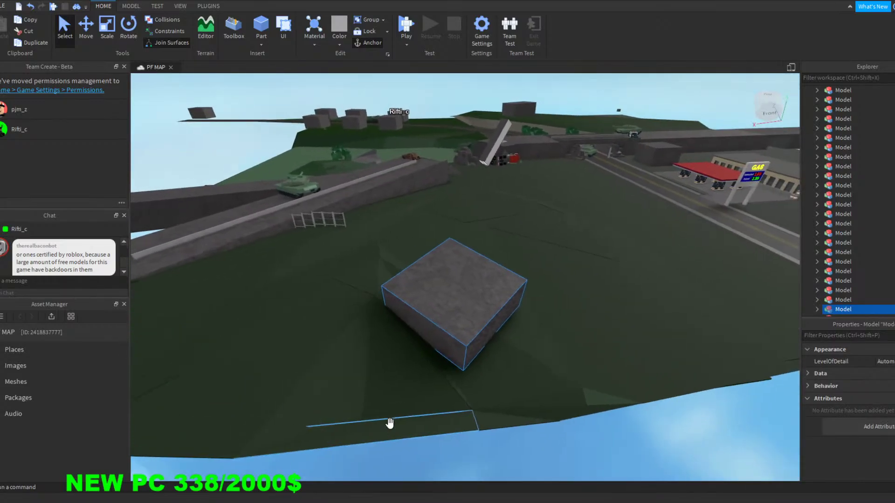
pyautogui.moveTo(438, 326); pyautogui.dragTo(522, 298)
pyautogui.press('s')
pyautogui.press('a')
pyautogui.press('a')
pyautogui.press('a')
pyautogui.press('w')
pyautogui.moveTo(608, 448); pyautogui.dragTo(589, 432, button='right')
pyautogui.press('s')
pyautogui.press('d')
pyautogui.press('w')
pyautogui.press('s')
pyautogui.moveTo(589, 432); pyautogui.dragTo(404, 332)
pyautogui.moveTo(404, 332); pyautogui.dragTo(471, 363, button='right')
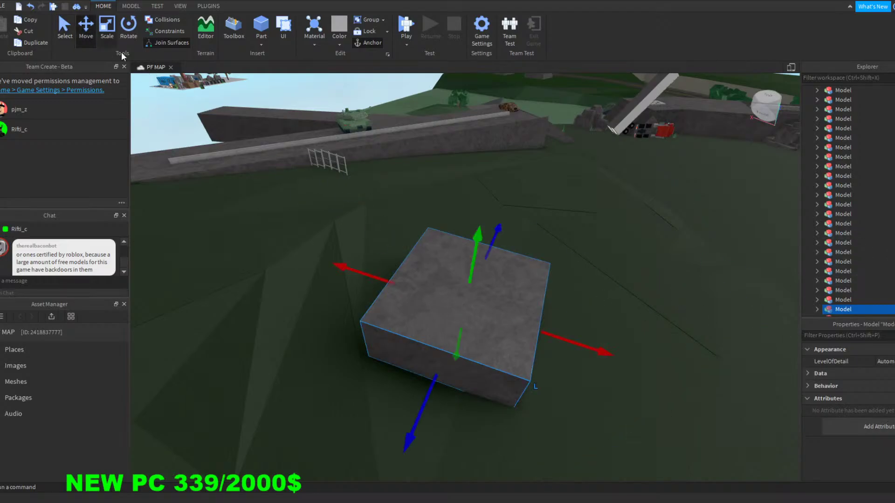
# Step: Move the stone block across the grass toward the road and raise it above the ground
pyautogui.moveTo(476, 246); pyautogui.dragTo(479, 217)
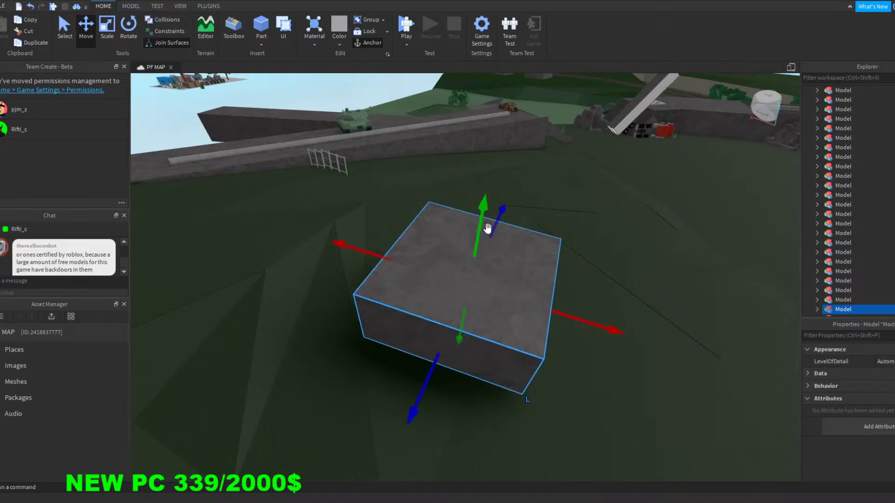
pyautogui.hotkey('ctrl', 'z')
pyautogui.moveTo(476, 328); pyautogui.dragTo(475, 333, button='right')
pyautogui.press('s')
pyautogui.moveTo(408, 330); pyautogui.dragTo(661, 303)
pyautogui.press('s')
pyautogui.moveTo(499, 238); pyautogui.dragTo(532, 244, button='right')
pyautogui.moveTo(525, 231); pyautogui.dragTo(536, 183)
pyautogui.moveTo(458, 207); pyautogui.dragTo(441, 199, button='right')
pyautogui.press('d')
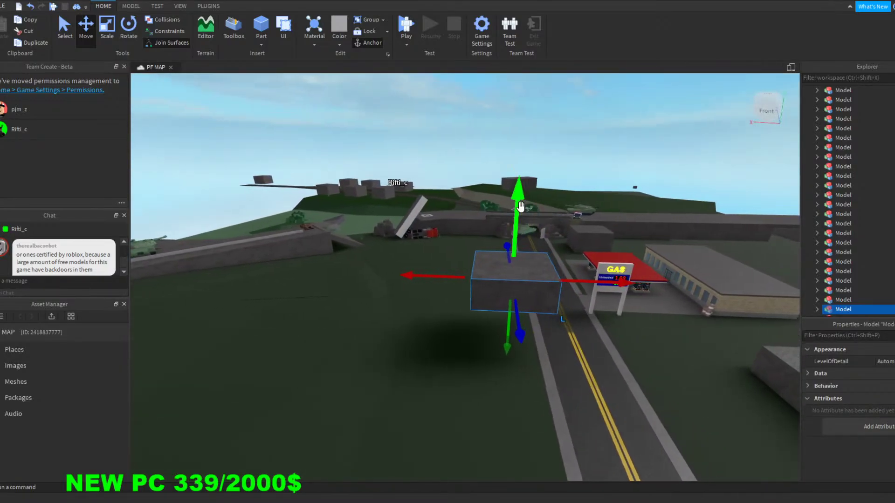
# Step: Shift the floating stone block away from the road over the grass field and lower it slightly
pyautogui.moveTo(406, 260); pyautogui.dragTo(335, 256)
pyautogui.moveTo(325, 324); pyautogui.dragTo(325, 323, button='right')
pyautogui.press('a')
pyautogui.press('a')
pyautogui.press('w')
pyautogui.press('w')
pyautogui.press('a')
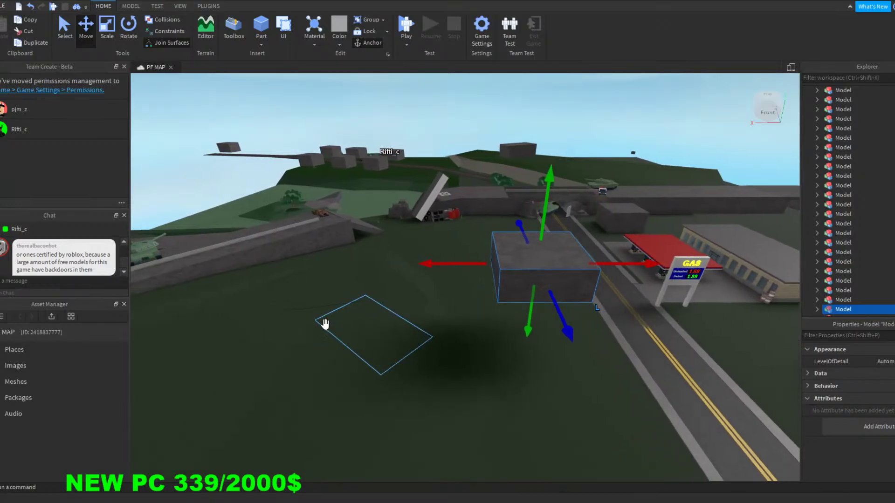
pyautogui.moveTo(479, 260); pyautogui.dragTo(351, 317)
pyautogui.moveTo(396, 340); pyautogui.dragTo(383, 412)
pyautogui.press('a')
pyautogui.moveTo(267, 375); pyautogui.dragTo(267, 375, button='right')
pyautogui.press('a')
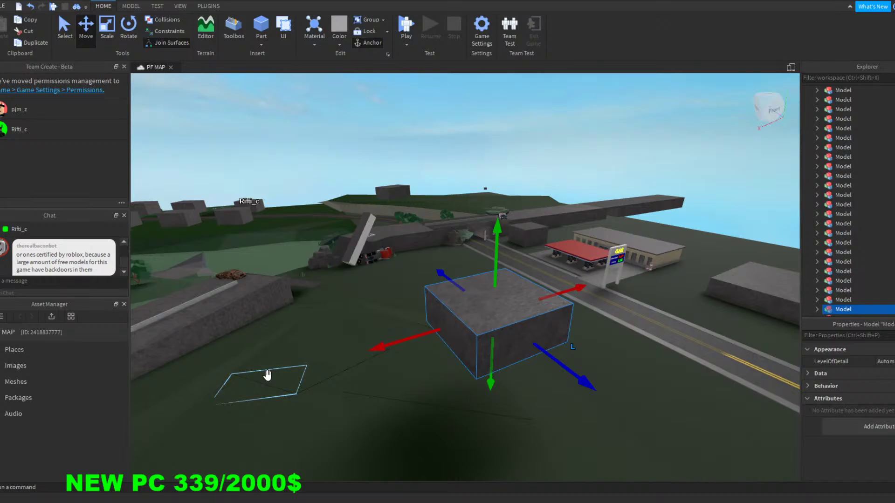
# Step: Slide the floating stone block further sideways over the field toward the long stone wall
pyautogui.moveTo(267, 375); pyautogui.dragTo(267, 375, button='right')
pyautogui.scroll(1, 439, 318)
pyautogui.moveTo(409, 303); pyautogui.dragTo(303, 303)
pyautogui.moveTo(621, 334); pyautogui.dragTo(628, 330, button='right')
pyautogui.moveTo(479, 269); pyautogui.dragTo(421, 286)
pyautogui.moveTo(421, 286); pyautogui.dragTo(454, 317, button='right')
pyautogui.press('w')
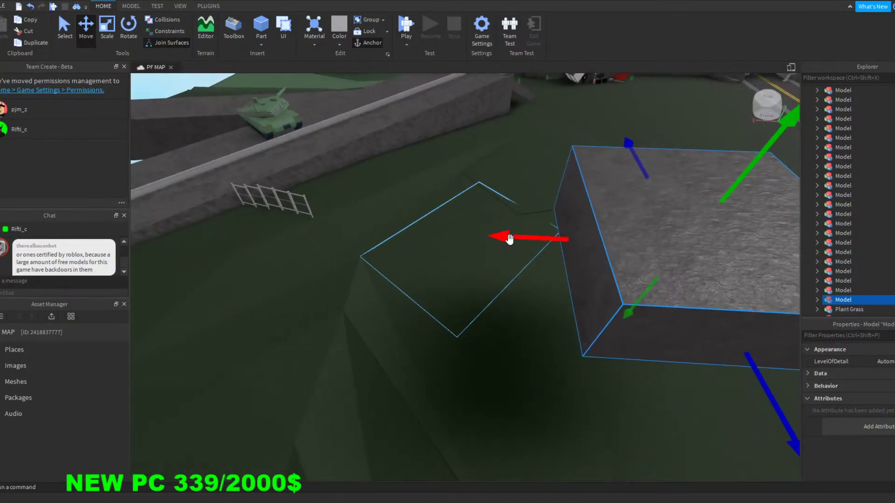
pyautogui.moveTo(505, 243); pyautogui.dragTo(432, 243)
pyautogui.moveTo(401, 322); pyautogui.dragTo(401, 322, button='right')
pyautogui.press('w')
pyautogui.press('d')
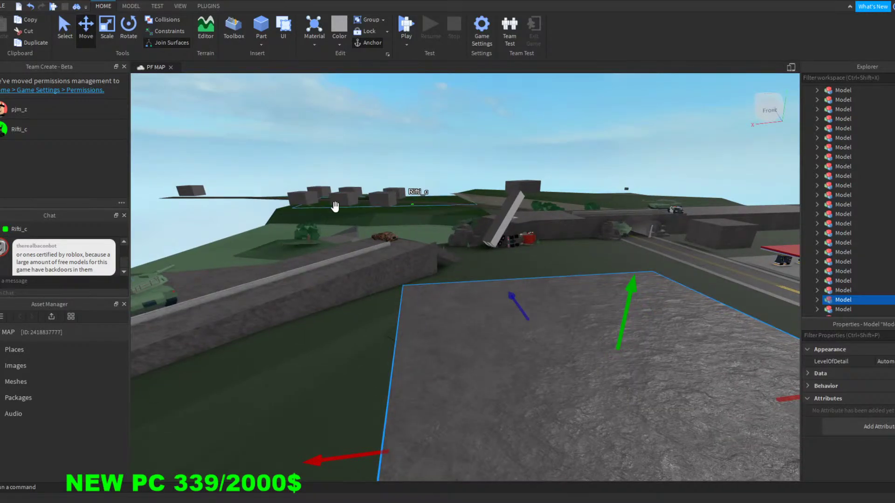
# Step: Examine the field, the gas station side and the tank on the overpass up close
pyautogui.moveTo(333, 210); pyautogui.dragTo(334, 212, button='right')
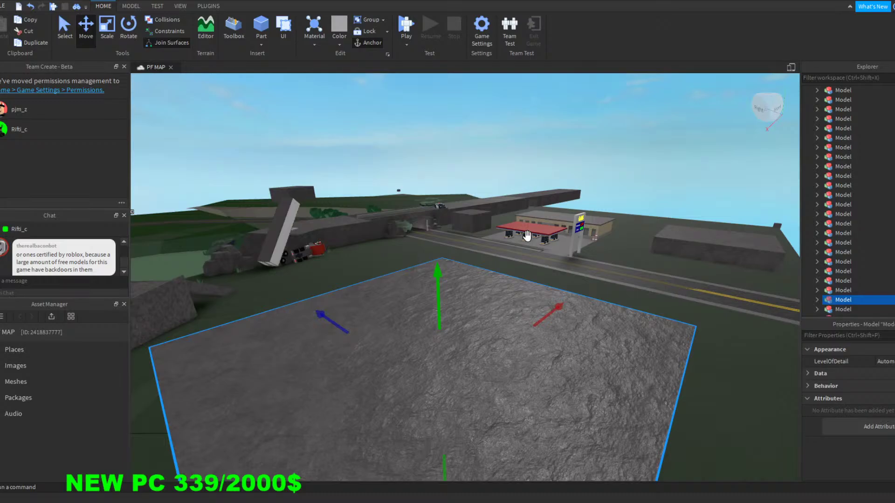
pyautogui.moveTo(422, 173); pyautogui.dragTo(418, 173, button='right')
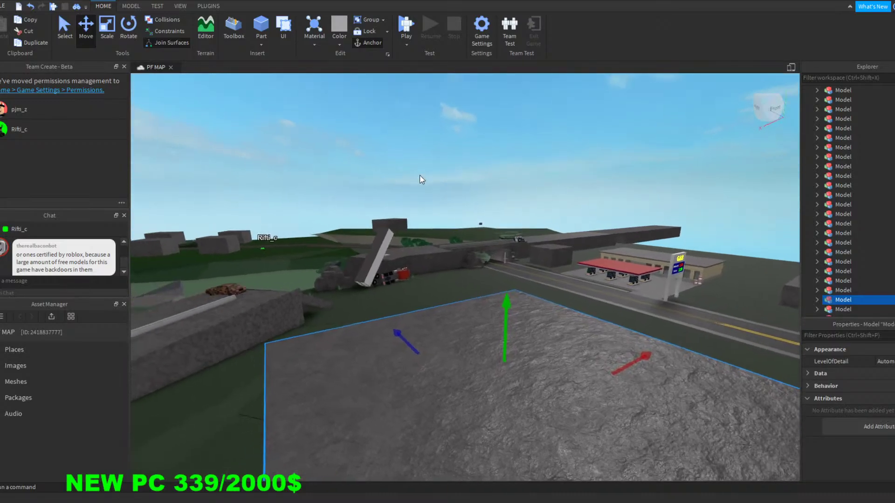
pyautogui.press('w')
pyautogui.moveTo(468, 212); pyautogui.dragTo(468, 212, button='right')
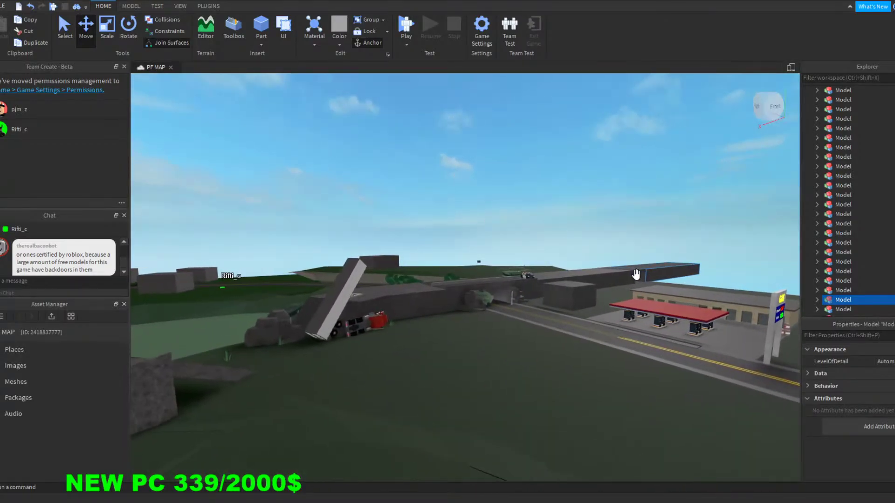
pyautogui.press('w')
pyautogui.moveTo(531, 224); pyautogui.dragTo(530, 222, button='right')
pyautogui.press('w')
pyautogui.press('d')
pyautogui.moveTo(529, 222); pyautogui.dragTo(496, 218, button='right')
pyautogui.press('a')
pyautogui.press('w')
pyautogui.press('w')
pyautogui.press('w')
pyautogui.press('w')
pyautogui.press('w')
pyautogui.press('s')
pyautogui.press('w')
pyautogui.press('s')
pyautogui.press('w')
pyautogui.press('w')
pyautogui.press('d')
pyautogui.press('a')
pyautogui.press('a')
pyautogui.press('d')
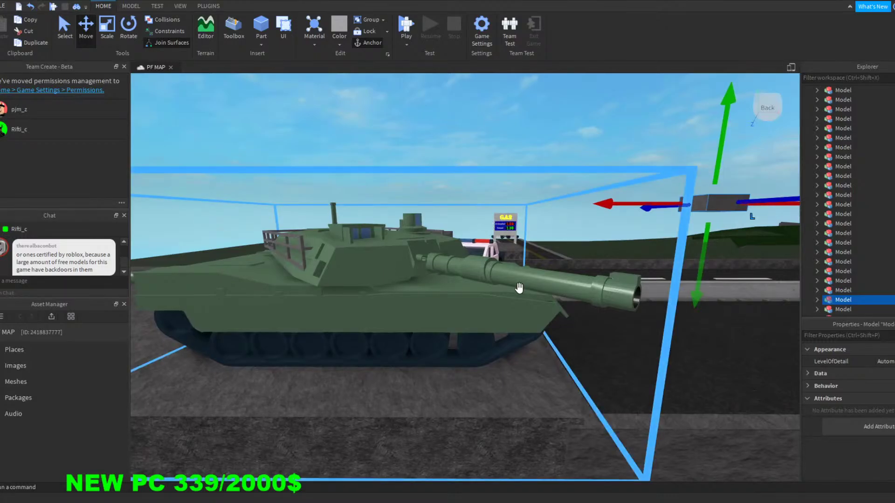
# Step: Examine the barricaded underpass, its rock piles and the vehicles on the overpass from outside
pyautogui.press('s')
pyautogui.moveTo(373, 168); pyautogui.dragTo(370, 169, button='right')
pyautogui.press('d')
pyautogui.press('f')
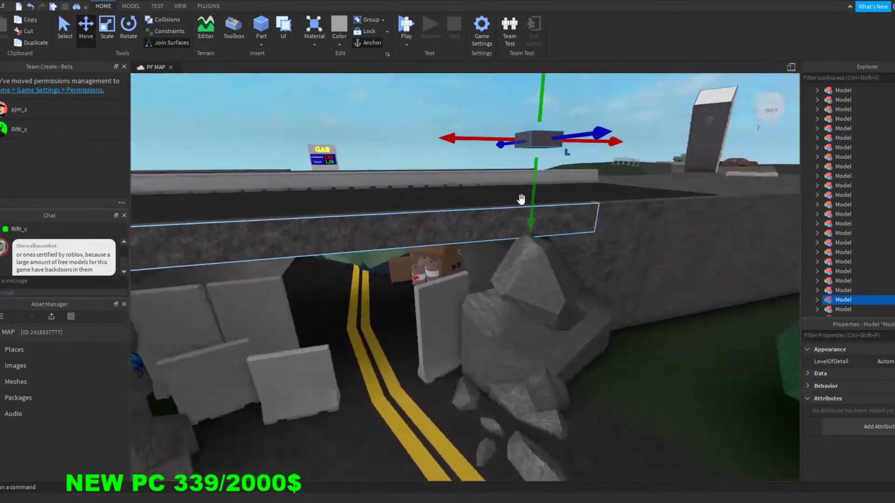
pyautogui.press('s')
pyautogui.moveTo(521, 200)
pyautogui.mouseDown(button='right')
pyautogui.moveTo(528, 195)
pyautogui.moveTo(519, 203)
pyautogui.mouseUp(button='right')
pyautogui.press('s')
pyautogui.press('a')
pyautogui.moveTo(365, 171); pyautogui.dragTo(365, 171, button='right')
pyautogui.press('s')
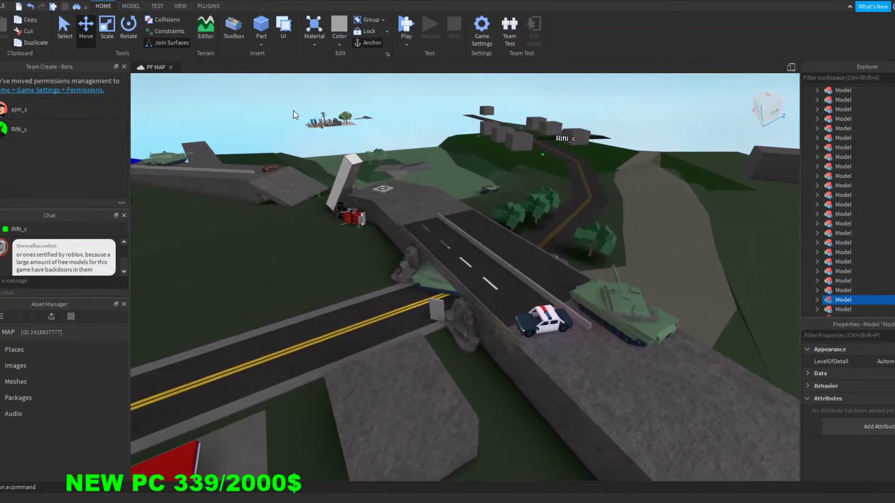
pyautogui.press('a')
pyautogui.moveTo(293, 111); pyautogui.dragTo(293, 110, button='right')
pyautogui.press('d')
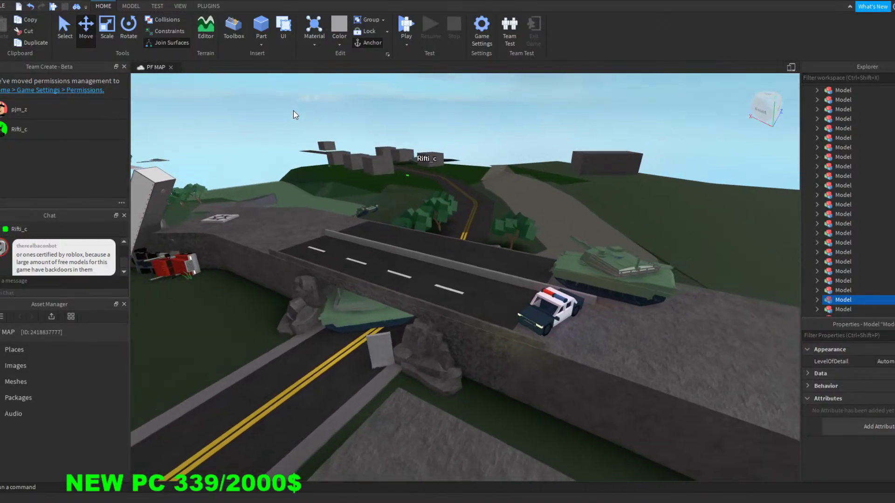
# Step: Scale the floating stone block downward from its underside so it extends into the grass
pyautogui.press('w')
pyautogui.moveTo(365, 123); pyautogui.dragTo(370, 125, button='right')
pyautogui.press('w')
pyautogui.press('a')
pyautogui.press('d')
pyautogui.press('w')
pyautogui.press('s')
pyautogui.press('a')
pyautogui.press('w')
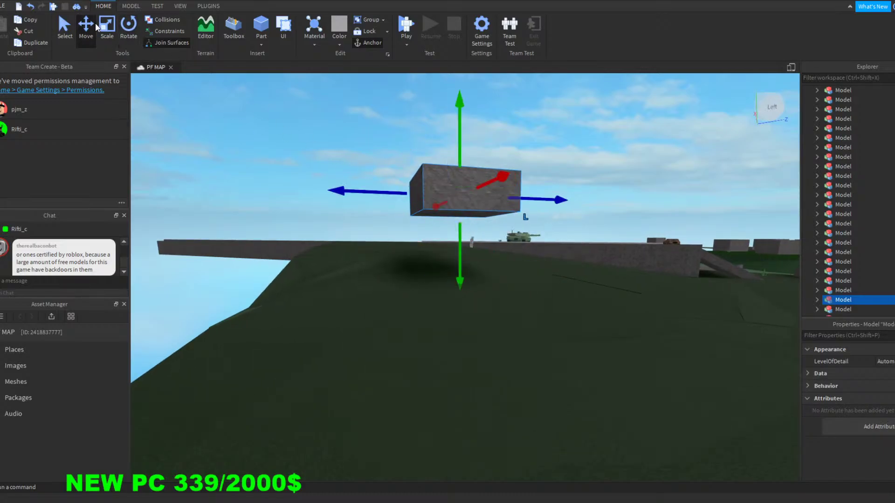
pyautogui.moveTo(461, 239); pyautogui.dragTo(477, 318)
# Step: Examine the view toward the stone wall and overturned truck from beside the tall stone block
pyautogui.press('a')
pyautogui.moveTo(317, 179)
pyautogui.mouseDown(button='right')
pyautogui.moveTo(315, 190)
pyautogui.moveTo(312, 181)
pyautogui.moveTo(320, 183)
pyautogui.moveTo(311, 181)
pyautogui.mouseUp(button='right')
pyautogui.press('w')
pyautogui.press('a')
pyautogui.press('w')
pyautogui.press('w')
pyautogui.press('w')
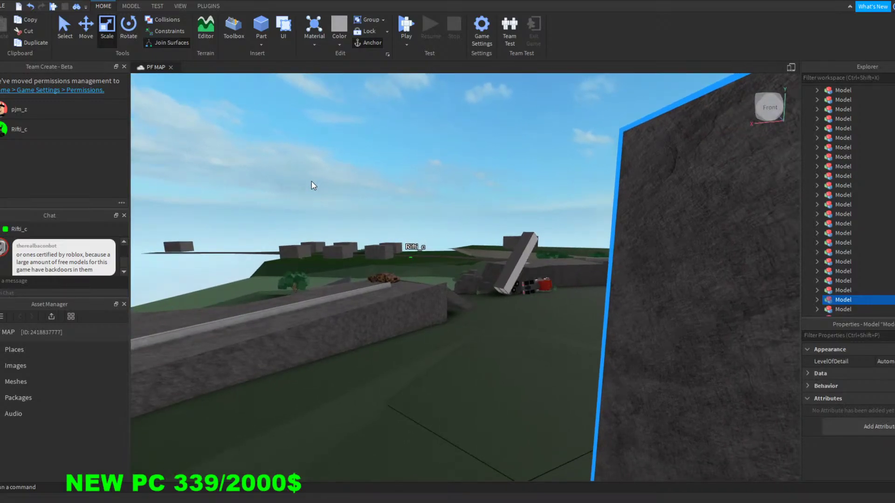
pyautogui.moveTo(311, 186); pyautogui.dragTo(311, 185, button='right')
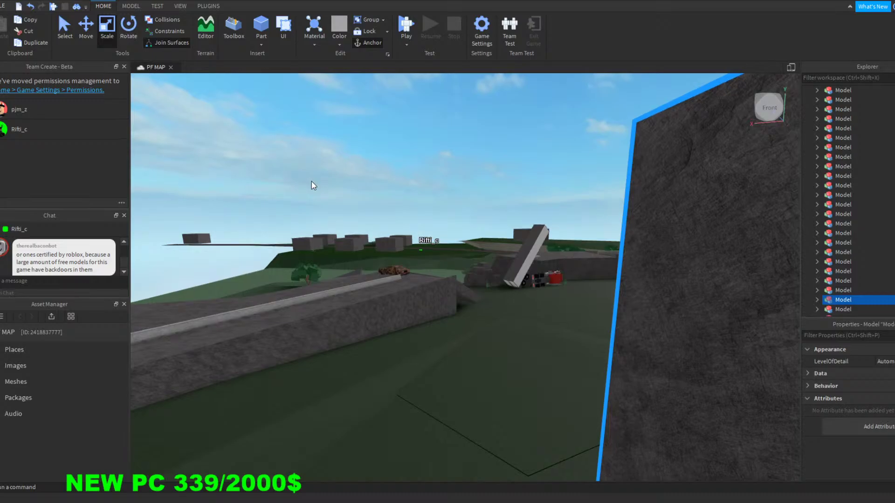
pyautogui.moveTo(312, 185); pyautogui.dragTo(367, 177, button='right')
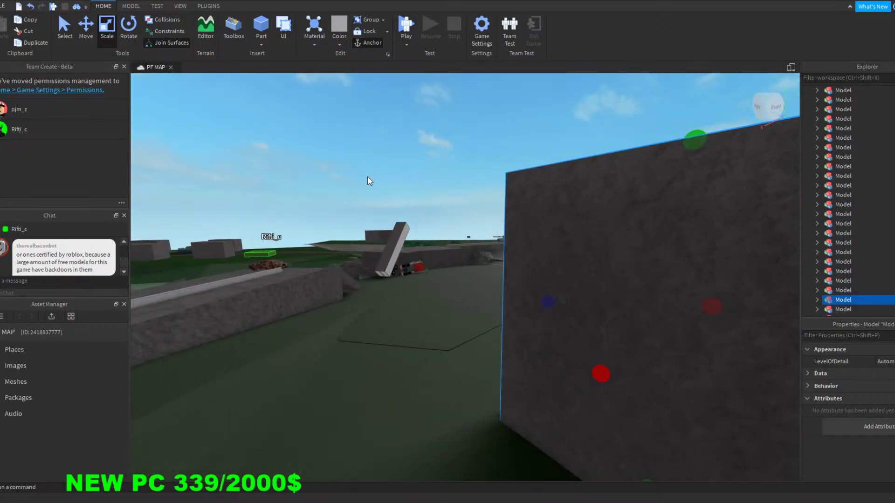
pyautogui.moveTo(370, 181); pyautogui.dragTo(370, 181, button='right')
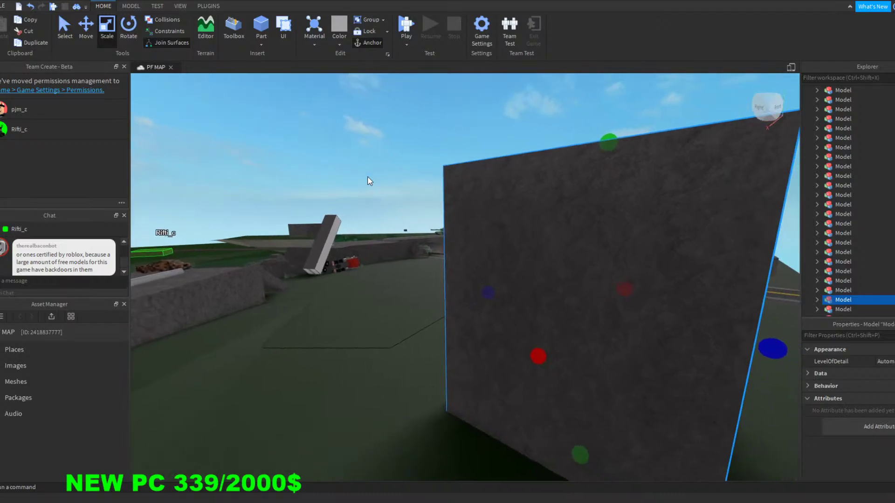
pyautogui.moveTo(314, 154); pyautogui.dragTo(310, 134, button='right')
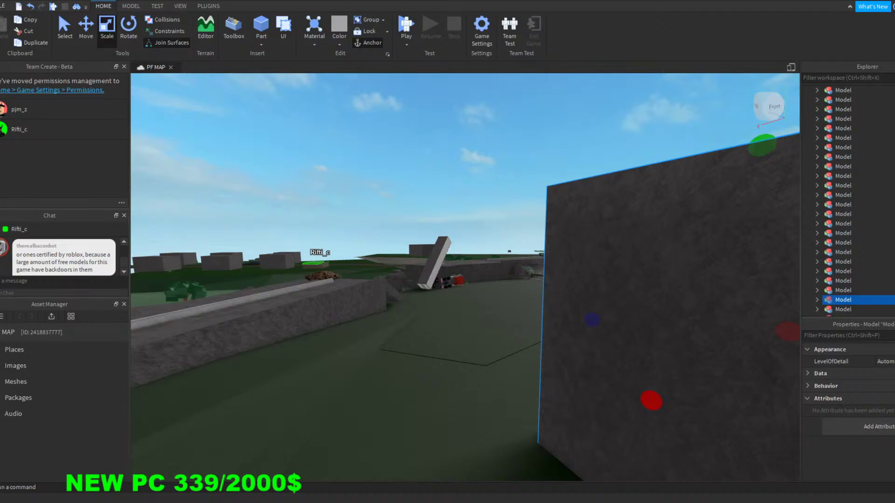
# Step: Scale the tall stone block on the field lower from its top
pyautogui.moveTo(499, 180); pyautogui.dragTo(499, 175, button='right')
pyautogui.press('s')
pyautogui.press('d')
pyautogui.press('s')
pyautogui.moveTo(486, 165); pyautogui.dragTo(476, 253)
# Step: Examine the lowered stone block from several sides against the wall, the truck and the overpass
pyautogui.press('w')
pyautogui.moveTo(536, 214); pyautogui.dragTo(536, 214, button='right')
pyautogui.press('w')
pyautogui.press('s')
pyautogui.press('w')
pyautogui.press('w')
pyautogui.press('d')
pyautogui.press('a')
pyautogui.press('d')
pyautogui.press('a')
pyautogui.press('d')
pyautogui.press('s')
pyautogui.press('s')
pyautogui.press('w')
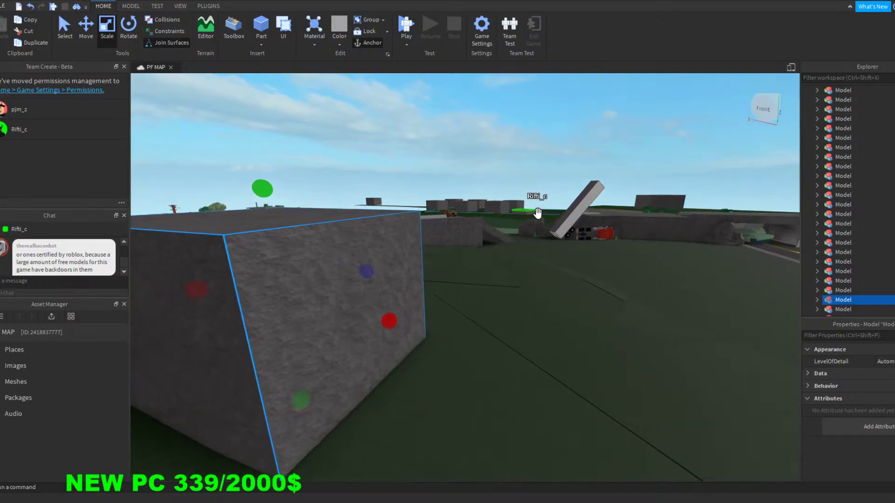
pyautogui.press('a')
pyautogui.press('s')
pyautogui.press('d')
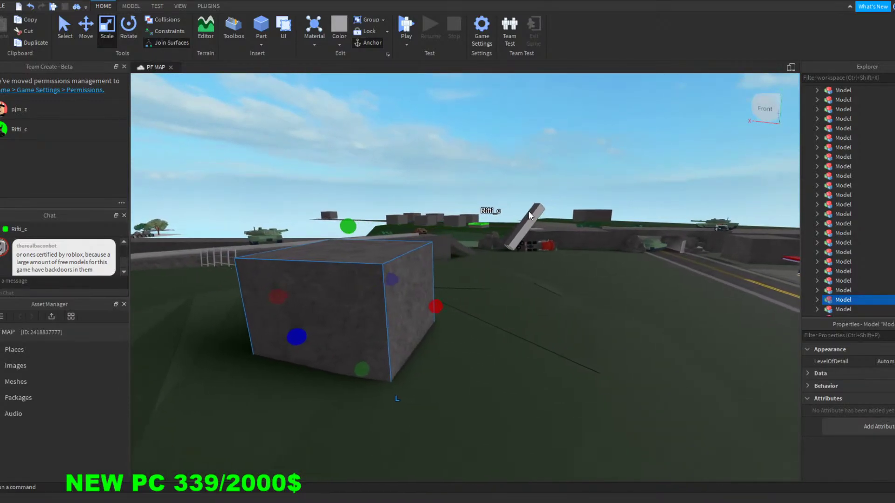
pyautogui.press('w')
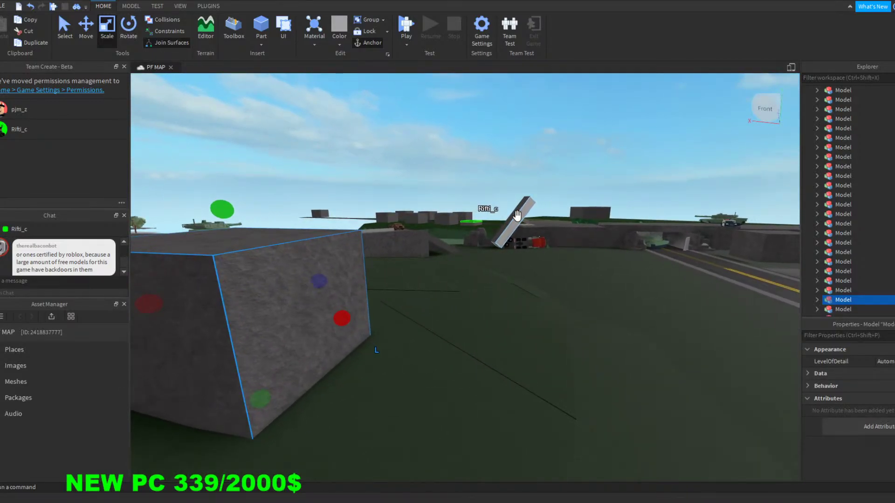
# Step: Examine the grassy rise beside the stone wall where the row of chain-link fence panels ends
pyautogui.press('s')
pyautogui.press('a')
pyautogui.press('a')
pyautogui.moveTo(472, 192); pyautogui.dragTo(466, 192, button='right')
pyautogui.press('w')
pyautogui.click(403, 161)
pyautogui.press('w')
pyautogui.press('a')
pyautogui.moveTo(404, 160); pyautogui.dragTo(406, 161, button='right')
pyautogui.press('s')
pyautogui.press('d')
pyautogui.press('w')
pyautogui.press('w')
pyautogui.press('w')
pyautogui.press('a')
pyautogui.press('d')
pyautogui.moveTo(363, 196)
pyautogui.mouseDown(button='right')
pyautogui.moveTo(352, 196)
pyautogui.moveTo(363, 196)
pyautogui.mouseUp(button='right')
pyautogui.press('w')
pyautogui.press('w')
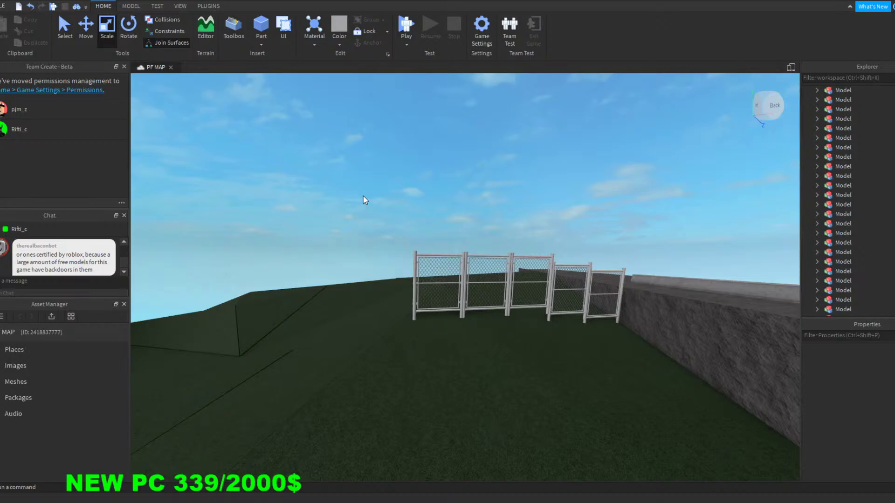
pyautogui.moveTo(363, 196); pyautogui.dragTo(363, 197, button='right')
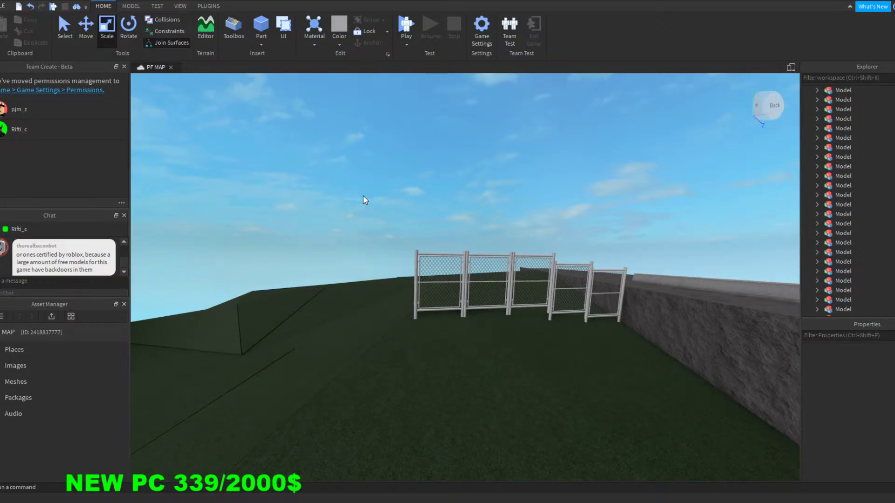
pyautogui.moveTo(363, 196); pyautogui.dragTo(363, 196, button='right')
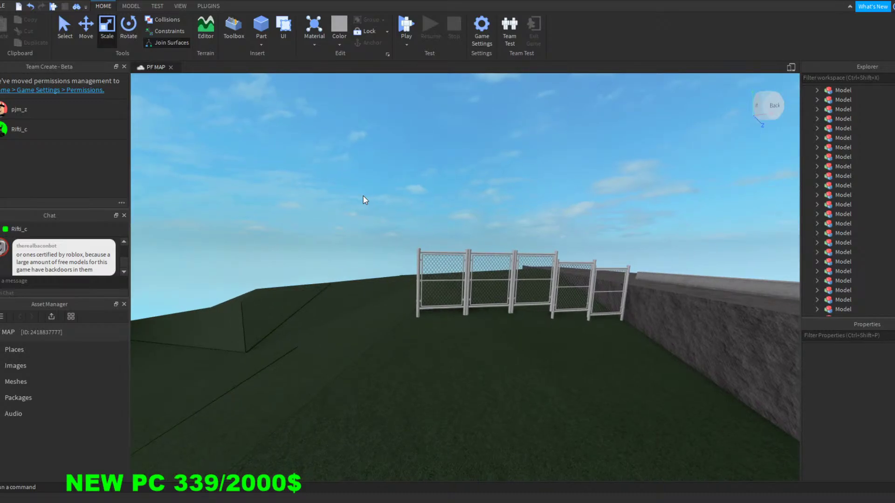
# Step: Duplicate the end panel of the chain-link fence and place the copy alongside it to extend the row
pyautogui.click(433, 286)
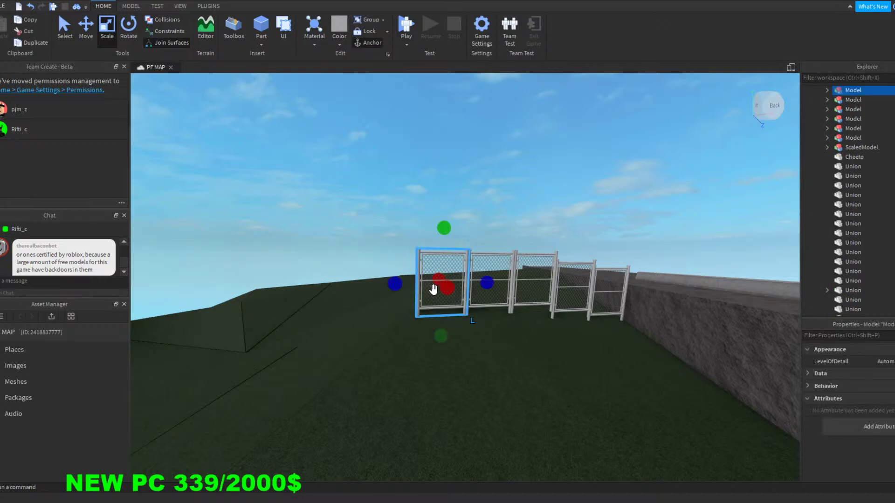
pyautogui.hotkey('ctrl', 'd')
pyautogui.click(91, 31)
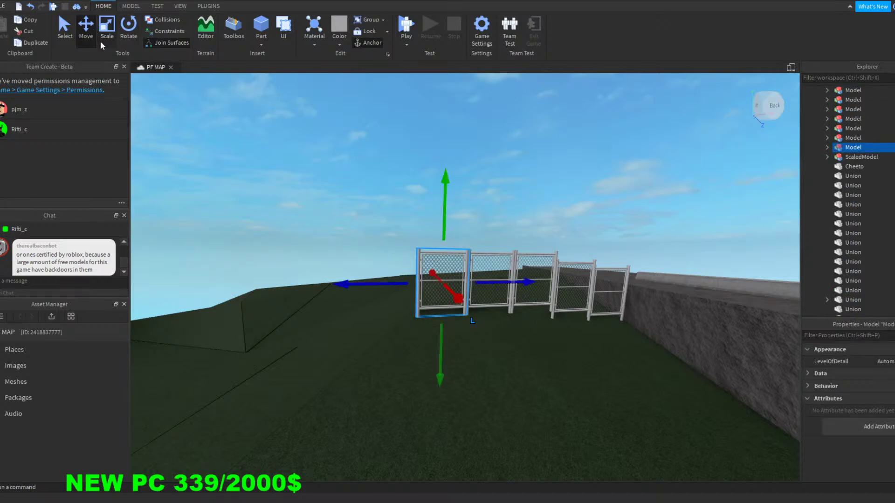
pyautogui.moveTo(358, 284); pyautogui.dragTo(286, 285)
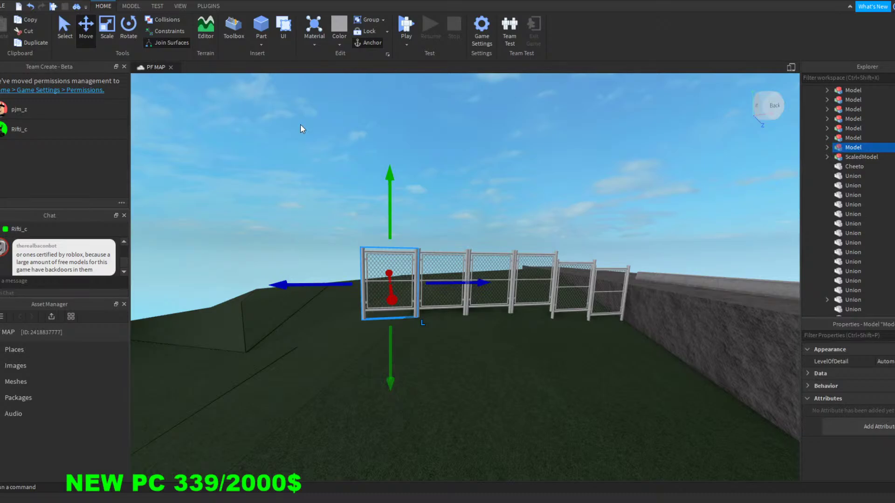
# Step: Tilt the added chain-link fence panel to follow the slope and lower it slightly into the grass
pyautogui.moveTo(339, 239); pyautogui.dragTo(324, 264)
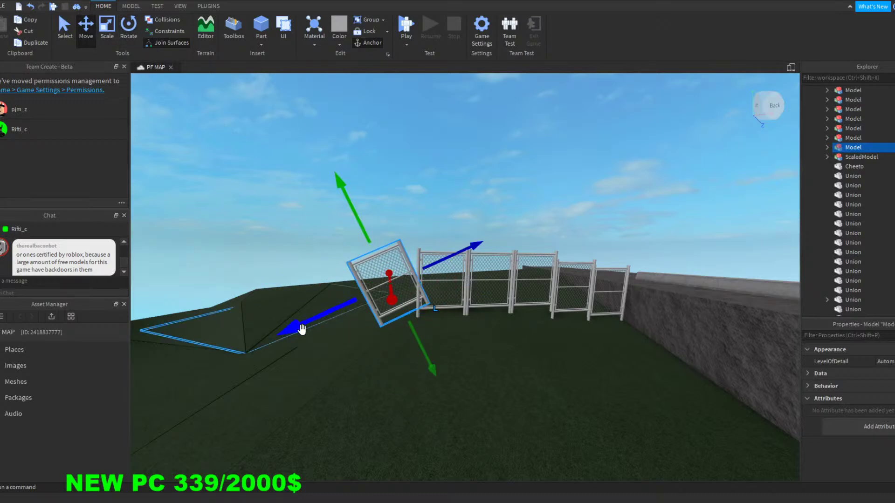
pyautogui.moveTo(415, 388); pyautogui.dragTo(419, 393)
pyautogui.press('w')
pyautogui.moveTo(409, 179); pyautogui.dragTo(411, 180, button='right')
# Step: Deselect the fence panel and examine the open field toward the stone wall, overturned truck and road
pyautogui.press('a')
pyautogui.moveTo(410, 179); pyautogui.dragTo(409, 178, button='right')
pyautogui.press('s')
pyautogui.press('s')
pyautogui.press('a')
pyautogui.press('w')
pyautogui.press('s')
pyautogui.click(410, 179)
pyautogui.moveTo(551, 192); pyautogui.dragTo(552, 191, button='right')
pyautogui.press('w')
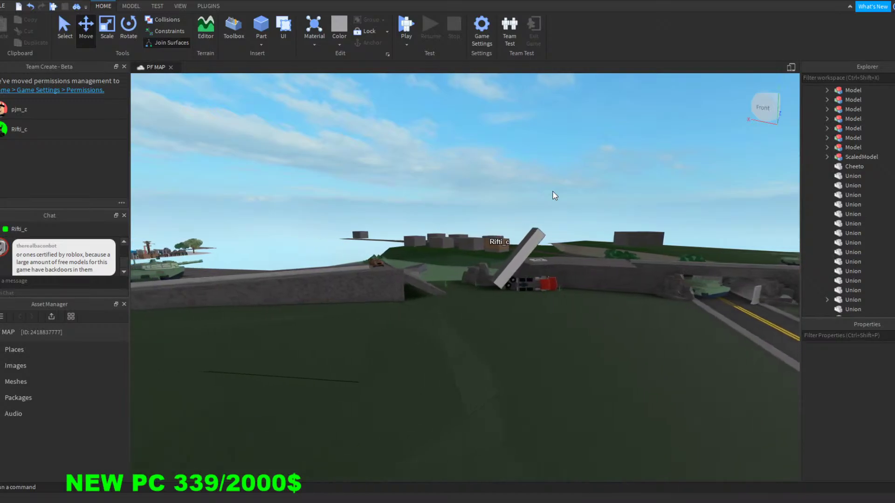
pyautogui.press('d')
pyautogui.press('d')
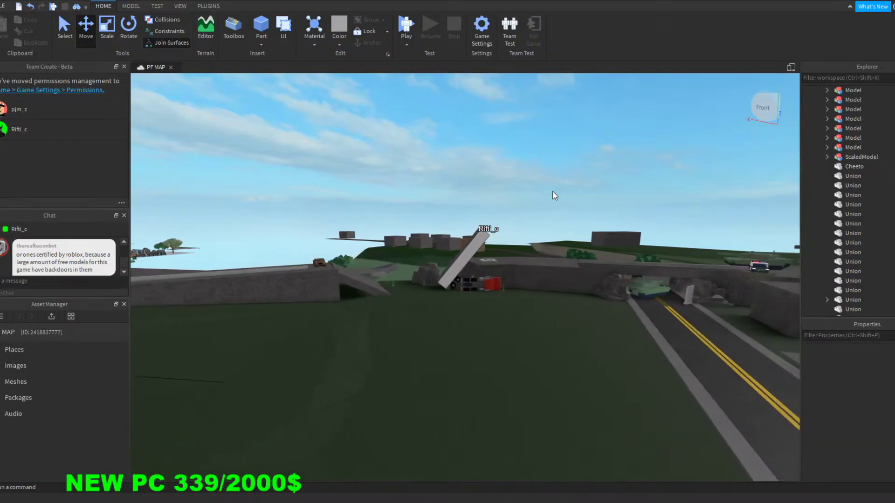
# Step: Examine the stone block beside the gas station and the long stone wall running to the map's edge
pyautogui.press('w')
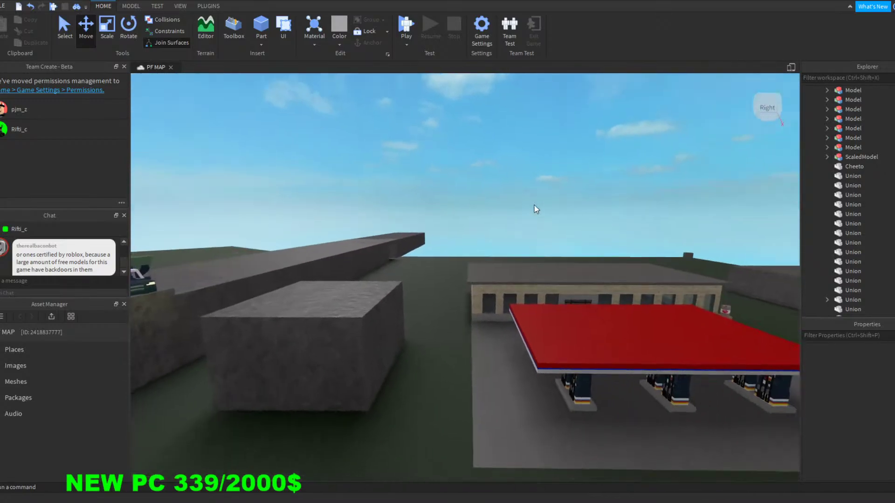
pyautogui.press('w')
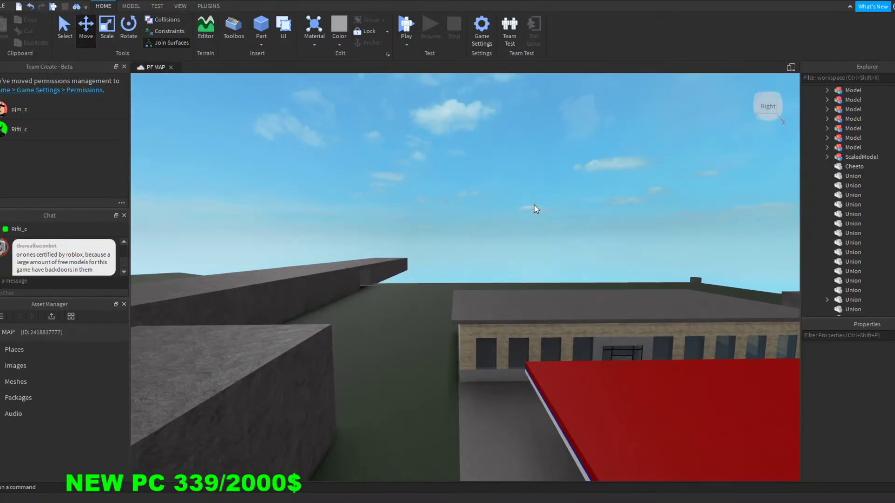
pyautogui.press('w')
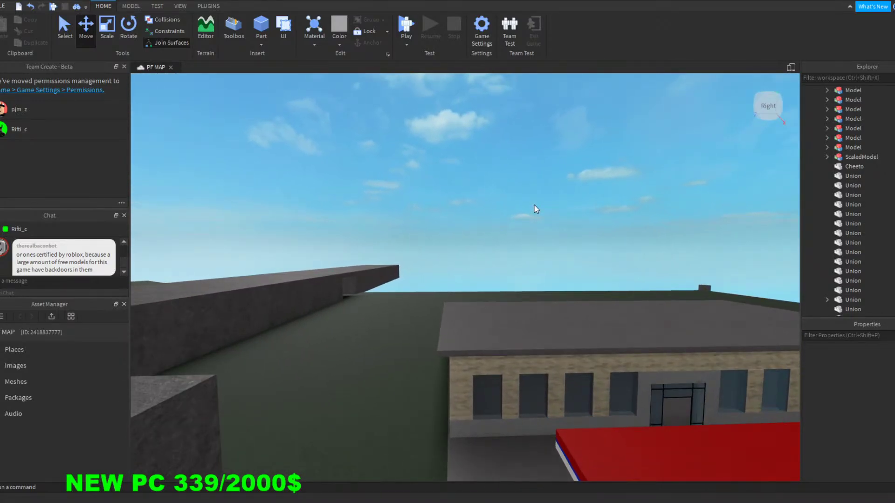
pyautogui.press('s')
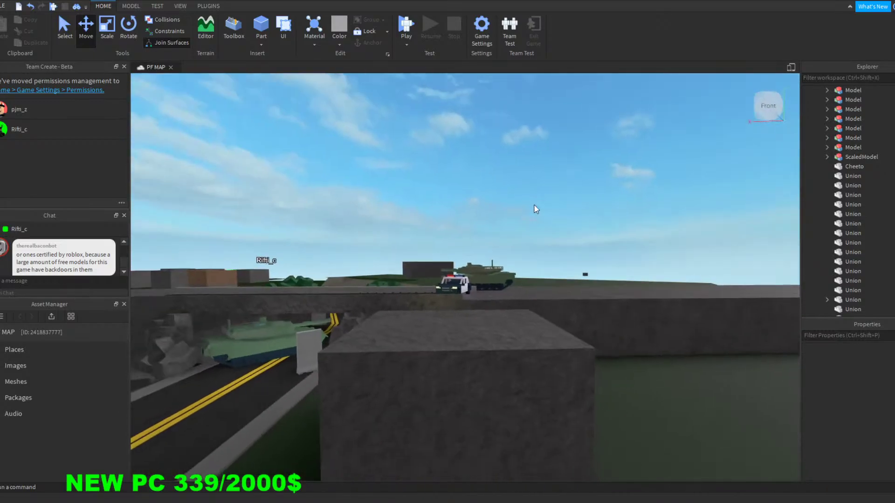
pyautogui.press('s')
pyautogui.moveTo(534, 206); pyautogui.dragTo(534, 205, button='right')
pyautogui.press('d')
pyautogui.press('w')
pyautogui.press('w')
pyautogui.press('w')
pyautogui.press('s')
pyautogui.press('d')
pyautogui.press('w')
pyautogui.press('w')
pyautogui.press('w')
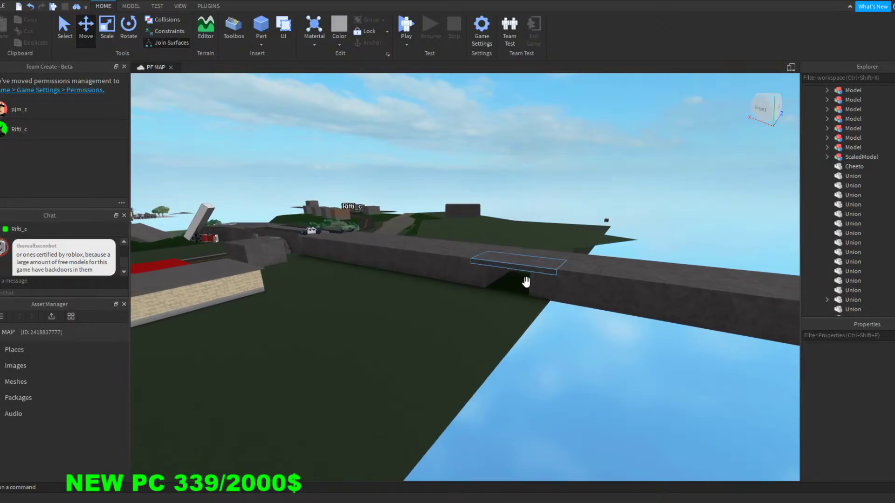
# Step: Examine the map layout from beyond its edge, following the long wall back to the tank under the overpass
pyautogui.press('d')
pyautogui.moveTo(616, 216); pyautogui.dragTo(618, 215, button='right')
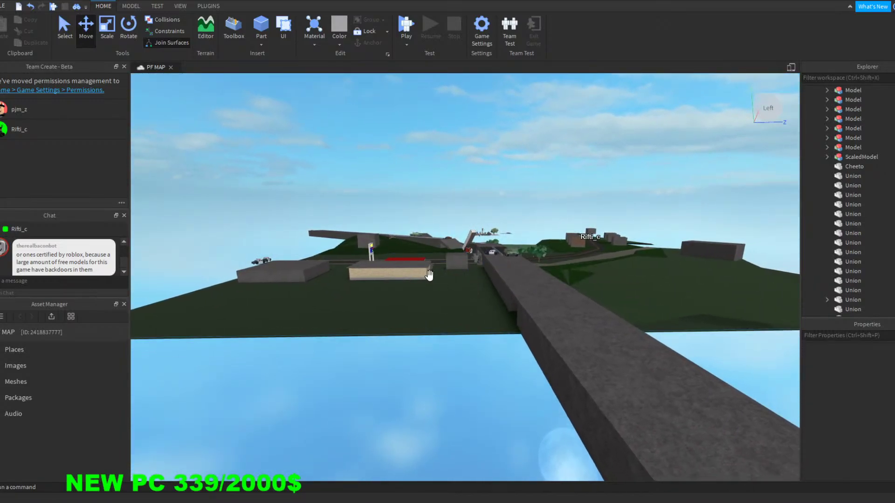
pyautogui.moveTo(441, 375); pyautogui.dragTo(437, 377, button='right')
pyautogui.press('s')
pyautogui.moveTo(510, 240); pyautogui.dragTo(511, 240, button='right')
pyautogui.press('w')
pyautogui.press('w')
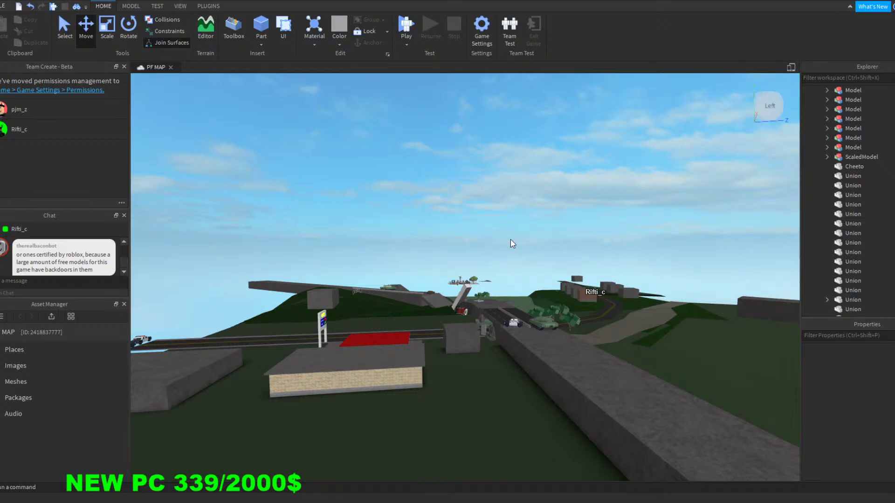
pyautogui.moveTo(511, 239); pyautogui.dragTo(510, 239, button='right')
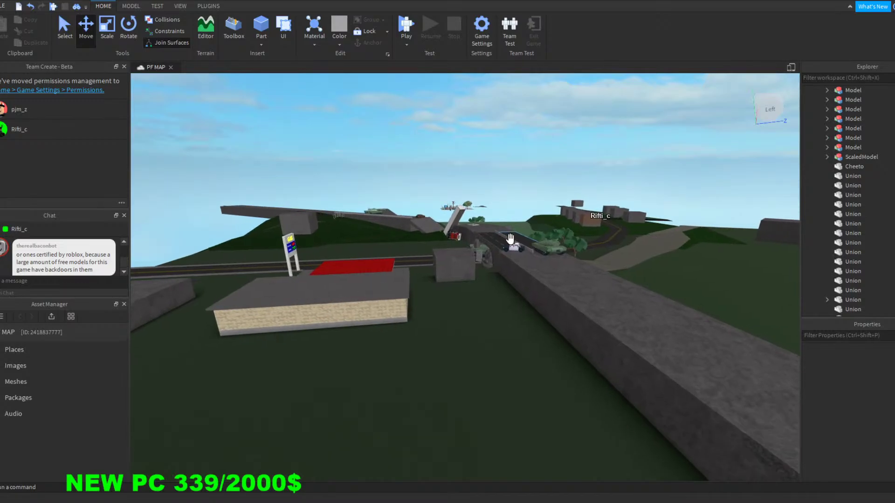
pyautogui.press('w')
pyautogui.moveTo(510, 239); pyautogui.dragTo(510, 238, button='right')
pyautogui.press('w')
pyautogui.press('d')
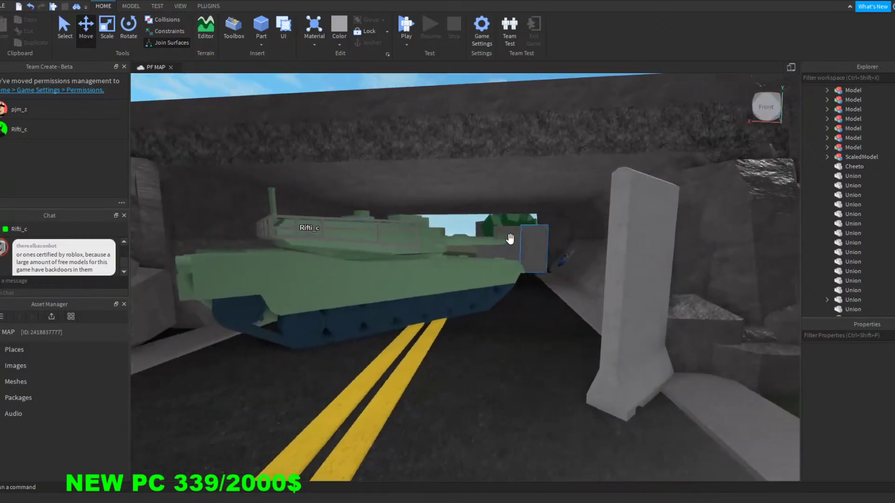
# Step: Move the large low stone block near the brick store across the grass toward the long stone wall
pyautogui.press('s')
pyautogui.moveTo(343, 248); pyautogui.dragTo(373, 271, button='right')
pyautogui.press('s')
pyautogui.press('w')
pyautogui.moveTo(413, 237)
pyautogui.mouseDown(button='right')
pyautogui.moveTo(433, 236)
pyautogui.moveTo(406, 240)
pyautogui.mouseUp(button='right')
pyautogui.moveTo(413, 238); pyautogui.dragTo(420, 242)
pyautogui.moveTo(435, 339); pyautogui.dragTo(436, 337, button='right')
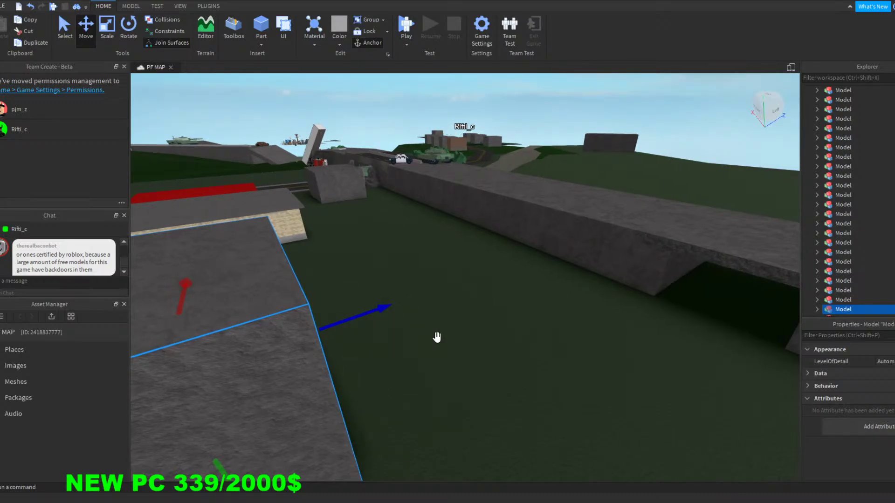
pyautogui.moveTo(436, 337); pyautogui.dragTo(437, 337, button='right')
pyautogui.moveTo(488, 299); pyautogui.dragTo(707, 292)
# Step: Adjust the large stone block's position on the grass behind the brick store and check its placement
pyautogui.moveTo(381, 305)
pyautogui.mouseDown(button='right')
pyautogui.moveTo(373, 303)
pyautogui.moveTo(392, 303)
pyautogui.mouseUp(button='right')
pyautogui.press('w')
pyautogui.moveTo(383, 288); pyautogui.dragTo(333, 289)
pyautogui.moveTo(223, 294); pyautogui.dragTo(226, 293, button='right')
pyautogui.press('w')
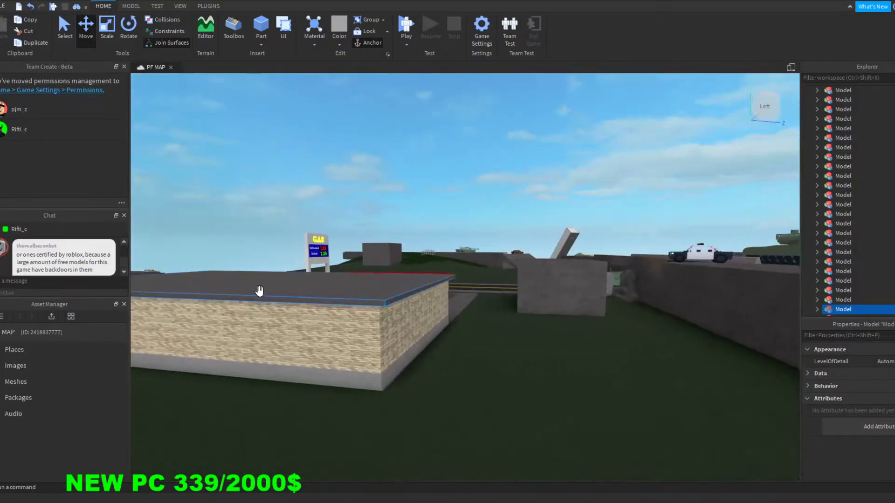
# Step: Lower the selected concrete block so its base meets the grass beside the beige brick building
pyautogui.press('f')
pyautogui.moveTo(419, 234); pyautogui.dragTo(446, 323, button='right')
pyautogui.press('w')
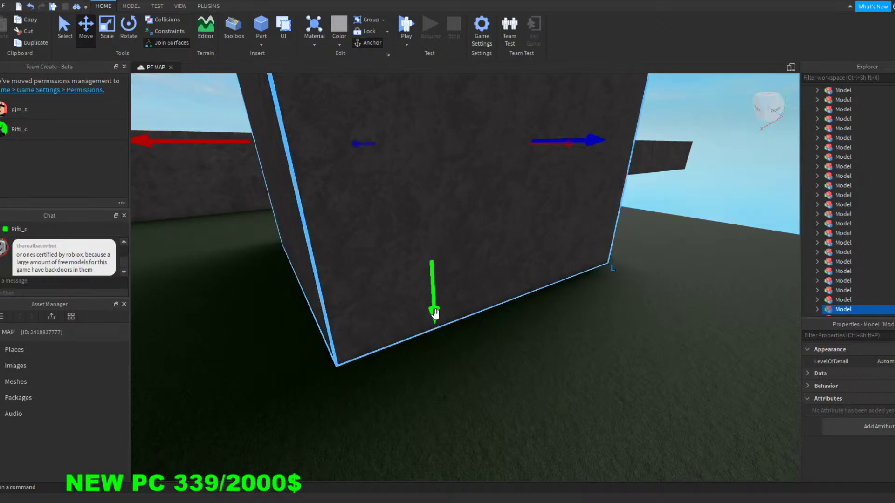
pyautogui.moveTo(435, 314); pyautogui.dragTo(435, 316)
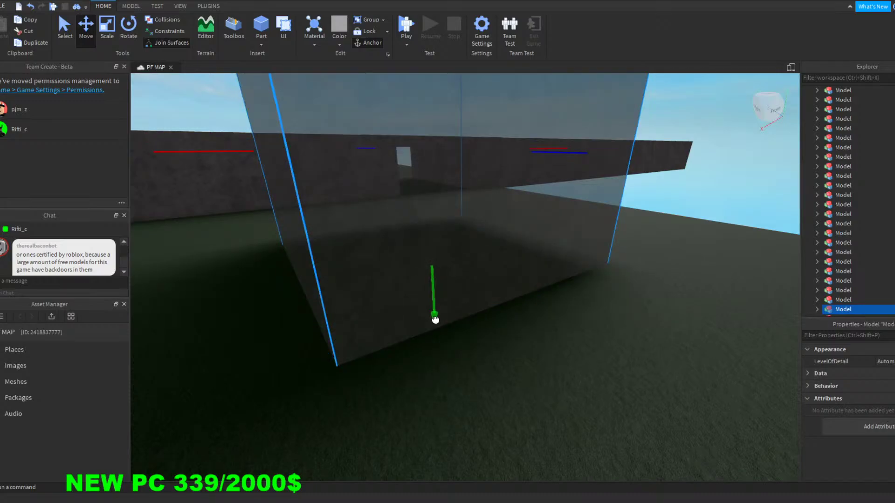
pyautogui.moveTo(432, 317); pyautogui.dragTo(433, 319)
# Step: Examine the concrete block's placement relative to the brick building, the long wall and the map edge
pyautogui.press('s')
pyautogui.moveTo(256, 328); pyautogui.dragTo(256, 328, button='right')
pyautogui.press('w')
pyautogui.press('a')
pyautogui.press('s')
pyautogui.press('s')
pyautogui.press('a')
pyautogui.press('a')
pyautogui.press('s')
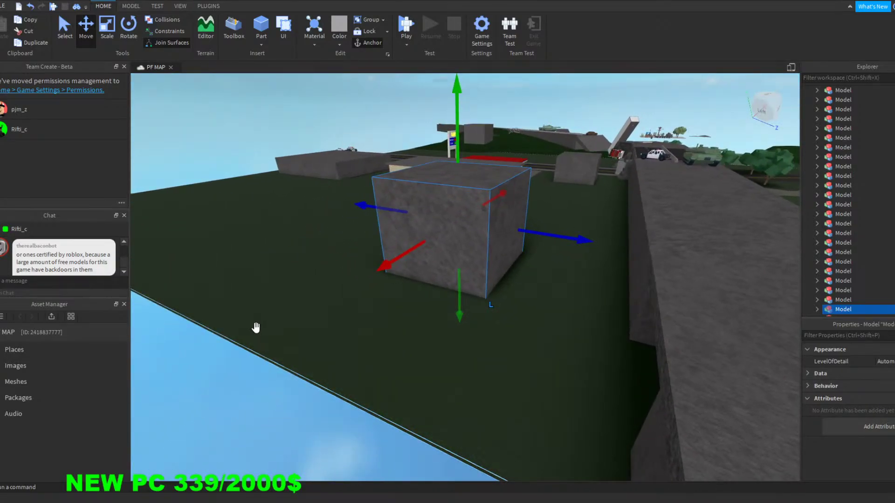
pyautogui.moveTo(256, 327); pyautogui.dragTo(256, 327, button='right')
pyautogui.press('a')
pyautogui.press('s')
pyautogui.press('w')
pyautogui.press('s')
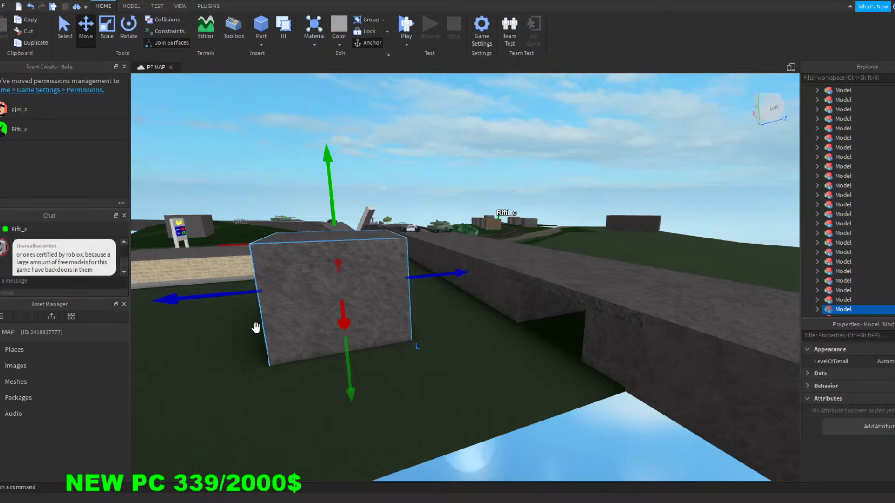
pyautogui.moveTo(256, 327); pyautogui.dragTo(256, 328, button='right')
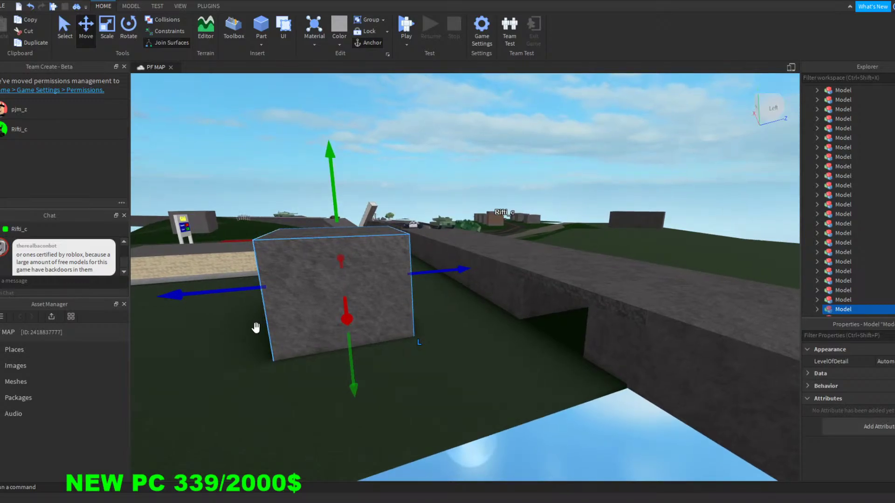
# Step: Shift the concrete block sideways along its blue axis, between the brick building and the long wall
pyautogui.moveTo(256, 327); pyautogui.dragTo(255, 327, button='right')
pyautogui.press('d')
pyautogui.press('d')
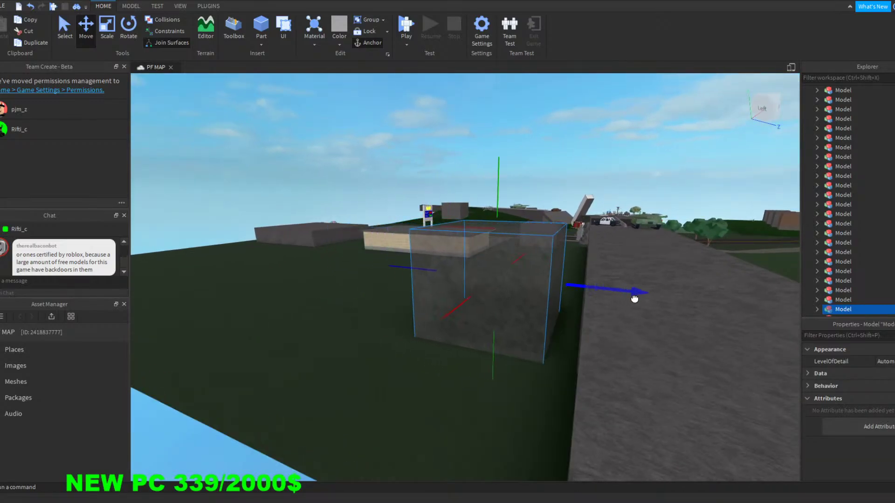
pyautogui.moveTo(572, 291); pyautogui.dragTo(574, 291)
pyautogui.press('d')
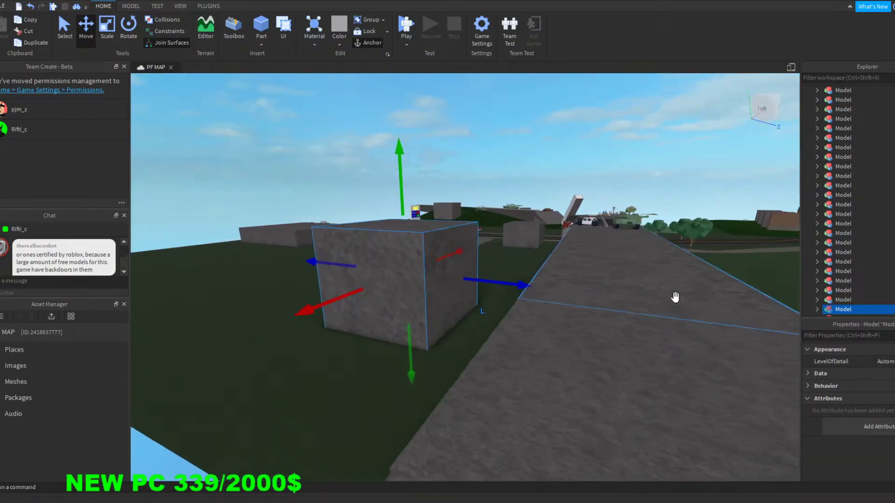
# Step: Rotate the leftmost tree of the roadside group about its vertical axis and clear the selection
pyautogui.moveTo(697, 300)
pyautogui.mouseDown(button='right')
pyautogui.moveTo(687, 298)
pyautogui.moveTo(711, 301)
pyautogui.moveTo(685, 298)
pyautogui.moveTo(698, 299)
pyautogui.mouseUp(button='right')
pyautogui.press('d')
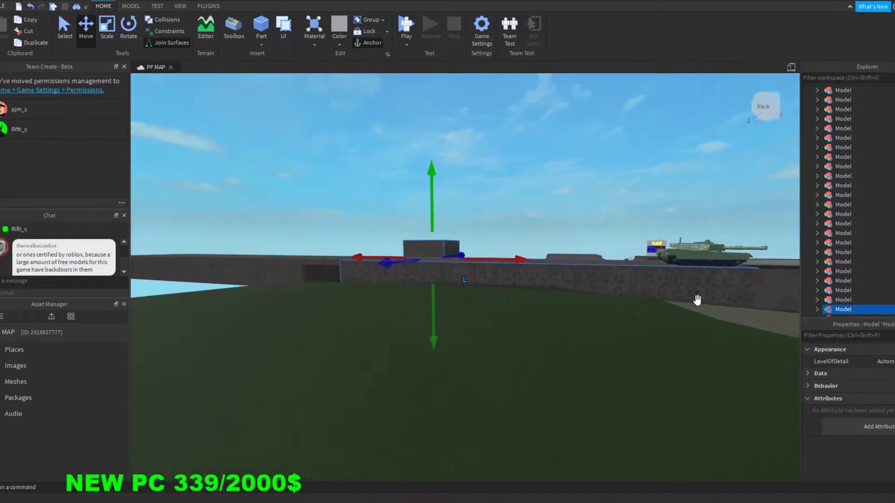
pyautogui.press('s')
pyautogui.moveTo(565, 224); pyautogui.dragTo(565, 220, button='right')
pyautogui.press('w')
pyautogui.press('w')
pyautogui.press('w')
pyautogui.press('d')
pyautogui.press('d')
pyautogui.press('d')
pyautogui.moveTo(566, 221); pyautogui.dragTo(566, 220, button='right')
pyautogui.press('d')
pyautogui.press('w')
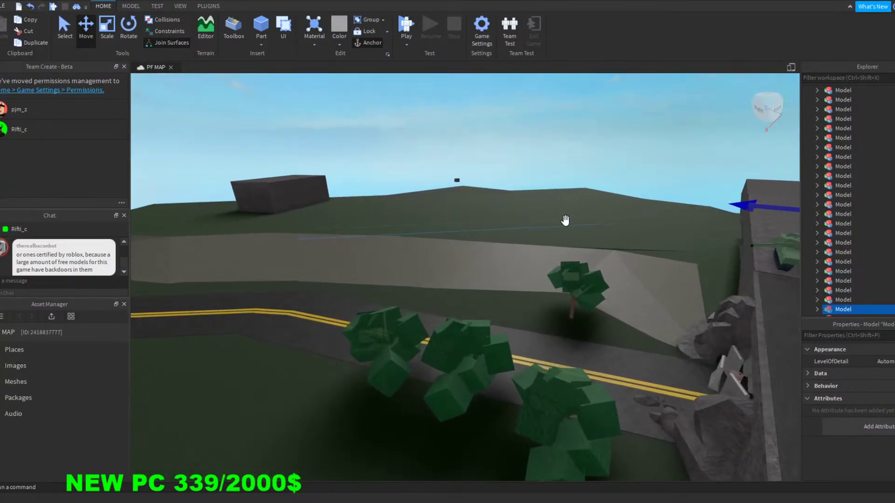
pyautogui.moveTo(565, 221); pyautogui.dragTo(577, 230, button='right')
pyautogui.moveTo(569, 138); pyautogui.dragTo(570, 138, button='right')
pyautogui.press('s')
pyautogui.scroll(1, 544, 262)
pyautogui.scroll(-1, 522, 247)
pyautogui.scroll(2, 559, 179)
pyautogui.moveTo(559, 179); pyautogui.dragTo(522, 171, button='right')
pyautogui.scroll(4, 466, 196)
pyautogui.press('a')
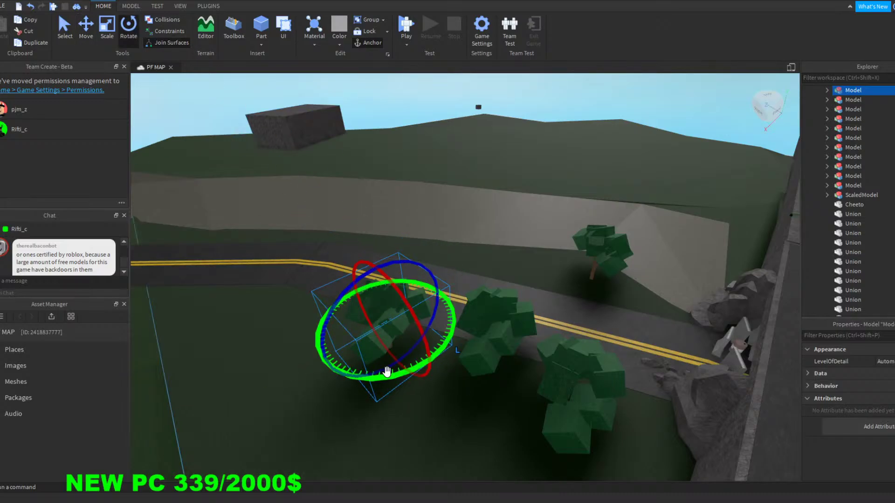
pyautogui.scroll(-3, 503, 215)
pyautogui.moveTo(503, 214); pyautogui.dragTo(519, 201, button='right')
pyautogui.click(391, 176)
# Step: Delete the concrete block standing on the grass between the brick building and the long wall
pyautogui.press('w')
pyautogui.press('w')
pyautogui.press('d')
pyautogui.press('w')
pyautogui.press('d')
pyautogui.press('d')
pyautogui.press('a')
pyautogui.press('d')
pyautogui.press('a')
pyautogui.press('s')
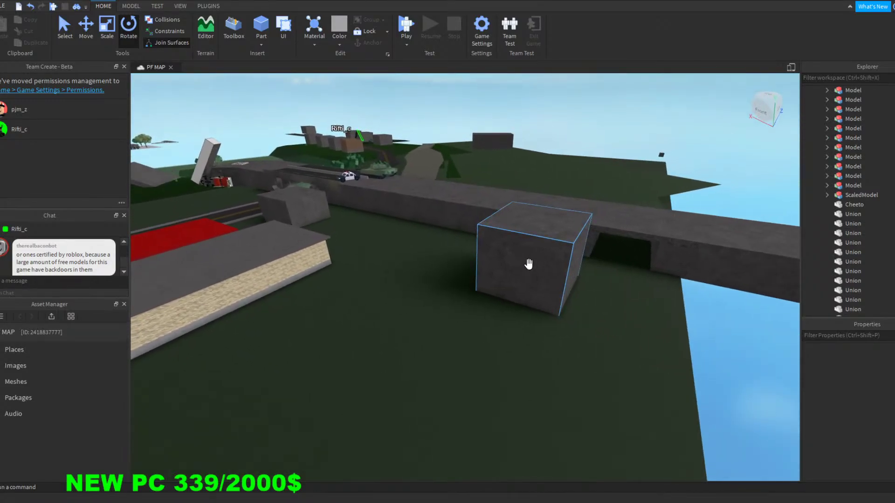
pyautogui.click(556, 290)
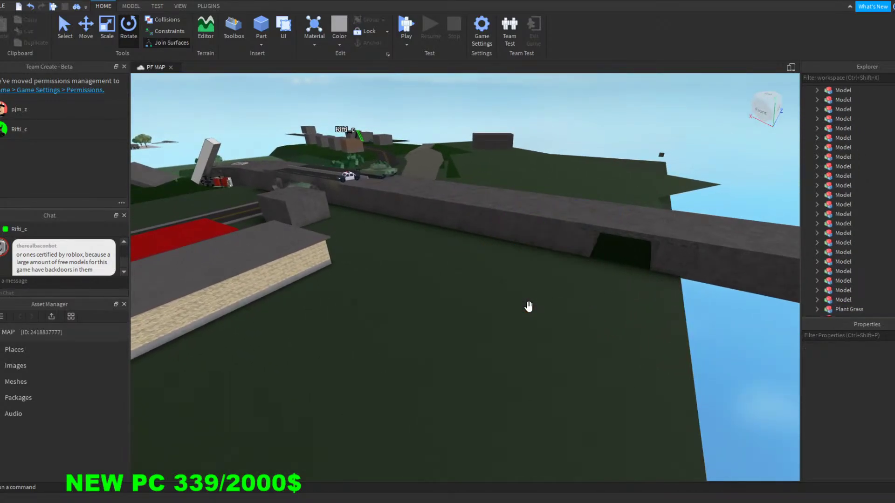
# Step: Select the dark green low-poly tree on the floating asset platform
pyautogui.press('s')
pyautogui.moveTo(493, 149)
pyautogui.mouseDown(button='right')
pyautogui.moveTo(528, 152)
pyautogui.moveTo(468, 151)
pyautogui.moveTo(504, 151)
pyautogui.mouseUp(button='right')
pyautogui.press('w')
pyautogui.press('a')
pyautogui.press('w')
pyautogui.press('w')
pyautogui.press('s')
pyautogui.press('w')
pyautogui.press('w')
pyautogui.press('s')
pyautogui.press('w')
pyautogui.press('a')
pyautogui.press('s')
pyautogui.press('a')
pyautogui.press('w')
pyautogui.press('d')
pyautogui.press('s')
pyautogui.press('w')
pyautogui.press('s')
pyautogui.press('d')
pyautogui.press('w')
pyautogui.press('w')
pyautogui.press('w')
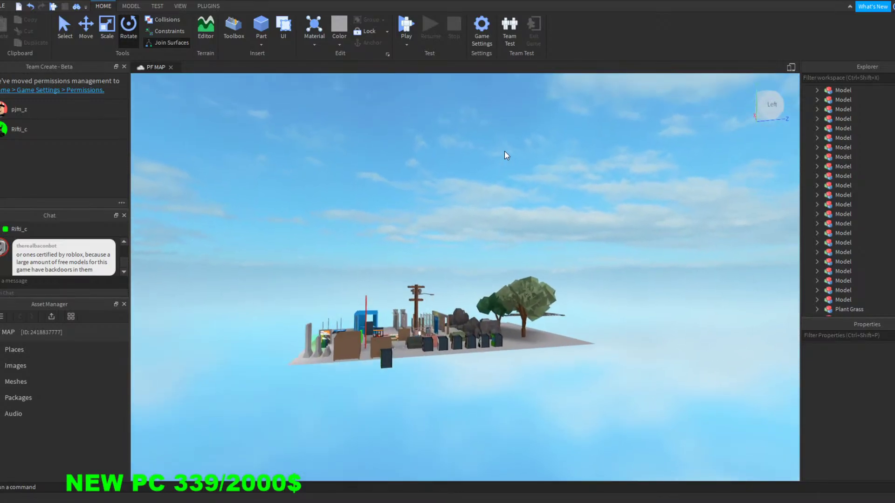
pyautogui.press('w')
pyautogui.click(546, 303)
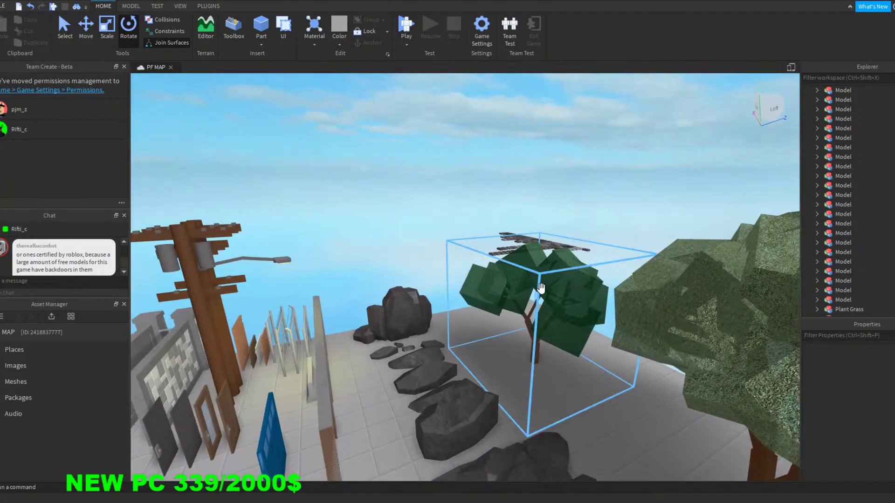
# Step: Place copies of the platform's green tree on the grass between the road and the gravel path
pyautogui.press('s')
pyautogui.moveTo(551, 311); pyautogui.dragTo(552, 310, button='right')
pyautogui.press('s')
pyautogui.moveTo(523, 365); pyautogui.dragTo(535, 366)
pyautogui.moveTo(523, 366); pyautogui.dragTo(536, 365, button='right')
pyautogui.moveTo(535, 365); pyautogui.dragTo(524, 366)
pyautogui.moveTo(535, 365); pyautogui.dragTo(524, 366, button='right')
pyautogui.moveTo(524, 366); pyautogui.dragTo(525, 367)
pyautogui.moveTo(525, 366); pyautogui.dragTo(525, 366, button='right')
pyautogui.press('w')
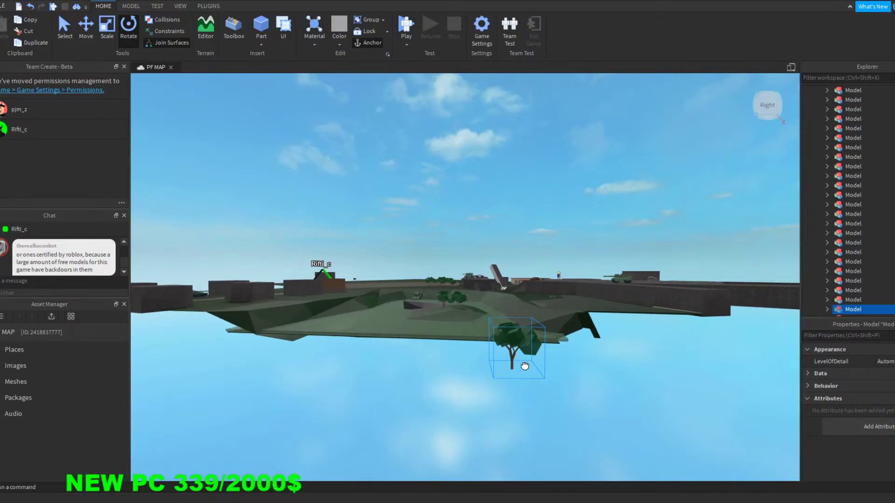
pyautogui.press('w')
pyautogui.moveTo(525, 366); pyautogui.dragTo(525, 366)
pyautogui.press('w')
pyautogui.press('w')
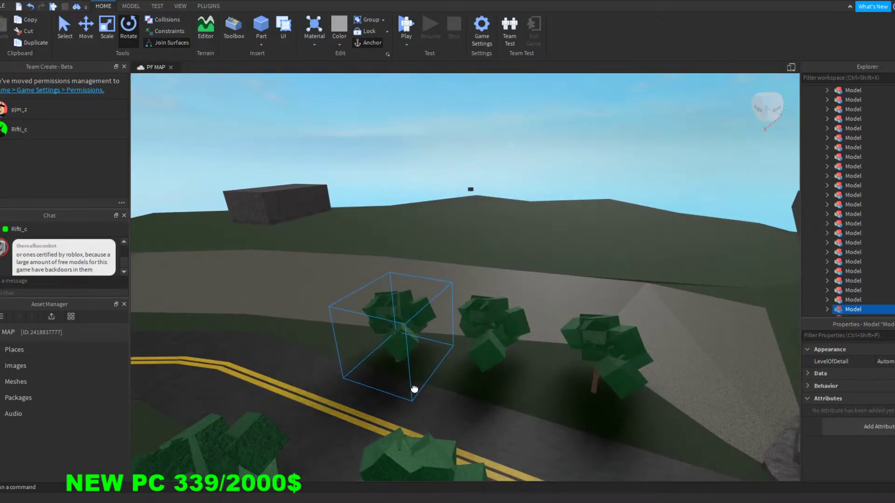
# Step: Rotate the middle tree of the row between the road and the gravel path
pyautogui.press('s')
pyautogui.moveTo(581, 240); pyautogui.dragTo(582, 240, button='right')
pyautogui.press('w')
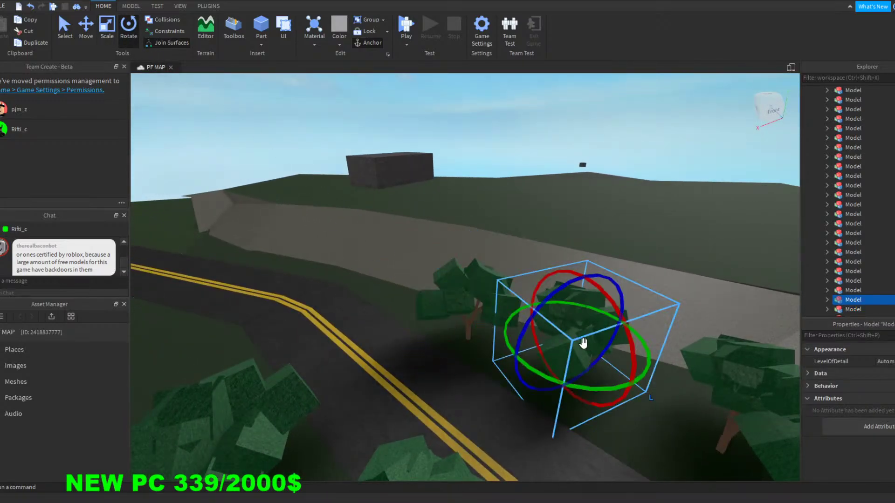
pyautogui.moveTo(583, 226); pyautogui.dragTo(583, 226, button='right')
pyautogui.press('a')
pyautogui.moveTo(462, 248); pyautogui.dragTo(461, 317)
# Step: Move the concrete block on the grassy hill near the white fence along its vertical and blue axes
pyautogui.press('s')
pyautogui.moveTo(487, 184); pyautogui.dragTo(463, 186, button='right')
pyautogui.click(466, 188)
pyautogui.press('w')
pyautogui.press('w')
pyautogui.press('d')
pyautogui.press('s')
pyautogui.press('w')
pyautogui.press('s')
pyautogui.press('s')
pyautogui.press('w')
pyautogui.moveTo(458, 170); pyautogui.dragTo(453, 202)
pyautogui.hotkey('ctrl', 'z')
pyautogui.moveTo(673, 172); pyautogui.dragTo(672, 172, button='right')
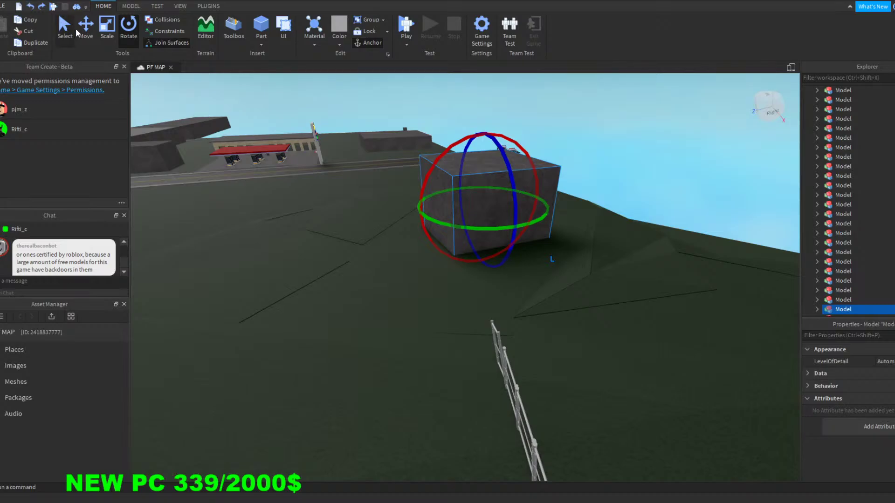
pyautogui.moveTo(675, 206); pyautogui.dragTo(674, 205, button='right')
pyautogui.moveTo(481, 168); pyautogui.dragTo(482, 160)
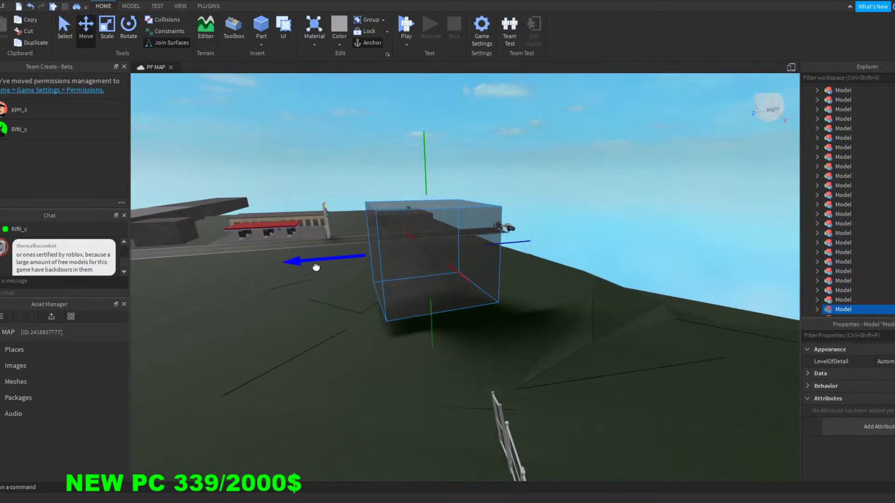
pyautogui.moveTo(316, 268); pyautogui.dragTo(316, 268)
# Step: Adjust the hill block's position further with the Move tool and deselect it
pyautogui.press('d')
pyautogui.moveTo(623, 232); pyautogui.dragTo(622, 231, button='right')
pyautogui.moveTo(512, 244); pyautogui.dragTo(512, 243, button='right')
pyautogui.moveTo(548, 262); pyautogui.dragTo(545, 278)
pyautogui.moveTo(370, 252); pyautogui.dragTo(370, 252, button='right')
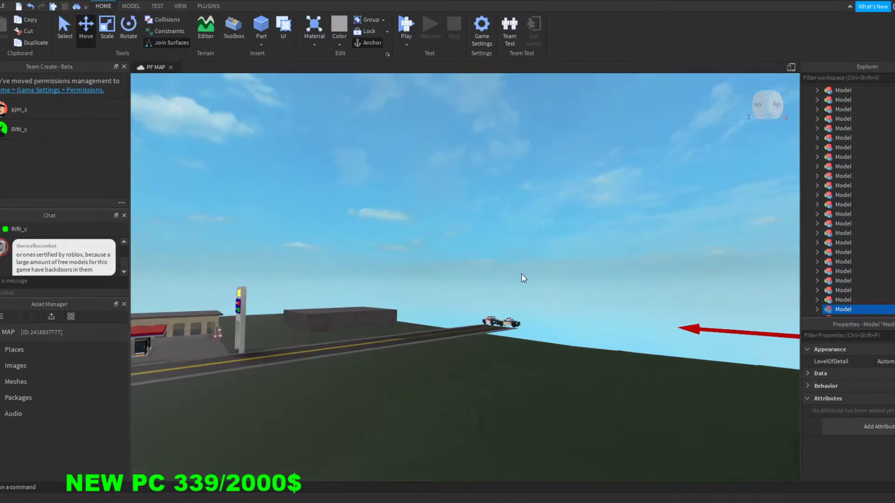
pyautogui.click(565, 256)
# Step: Lower the concrete block near the white fence into the grassy slope and deselect it
pyautogui.moveTo(565, 255); pyautogui.dragTo(567, 260, button='right')
pyautogui.press('d')
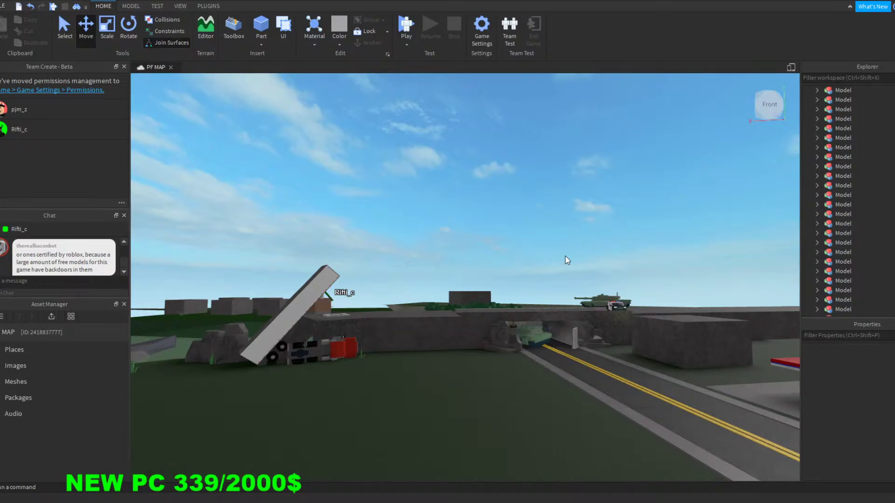
pyautogui.moveTo(565, 256); pyautogui.dragTo(567, 259, button='right')
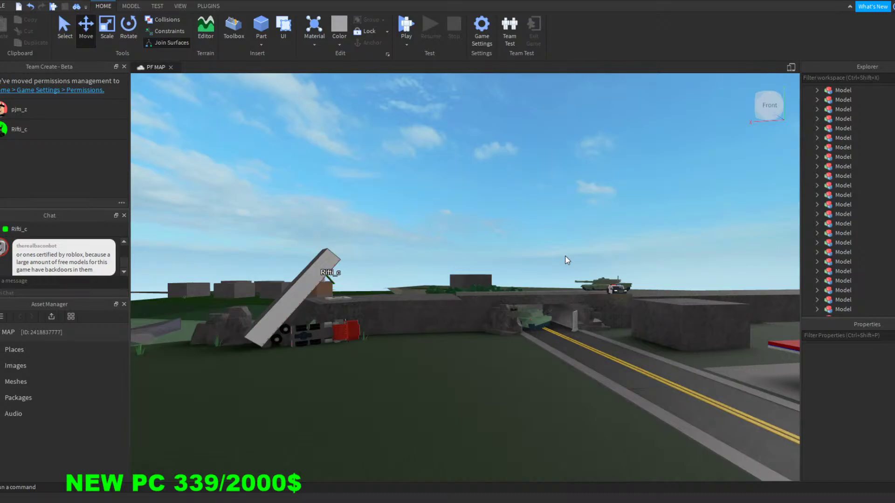
pyautogui.press('s')
pyautogui.moveTo(565, 256); pyautogui.dragTo(565, 256, button='right')
pyautogui.press('s')
pyautogui.press('d')
pyautogui.moveTo(608, 208); pyautogui.dragTo(611, 208, button='right')
pyautogui.press('w')
pyautogui.press('w')
pyautogui.click(498, 273)
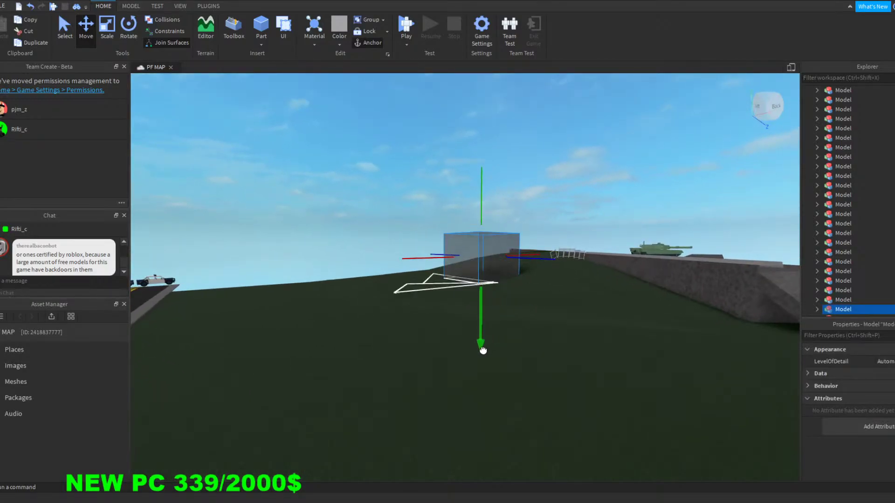
pyautogui.moveTo(482, 351); pyautogui.dragTo(318, 160)
pyautogui.click(318, 161)
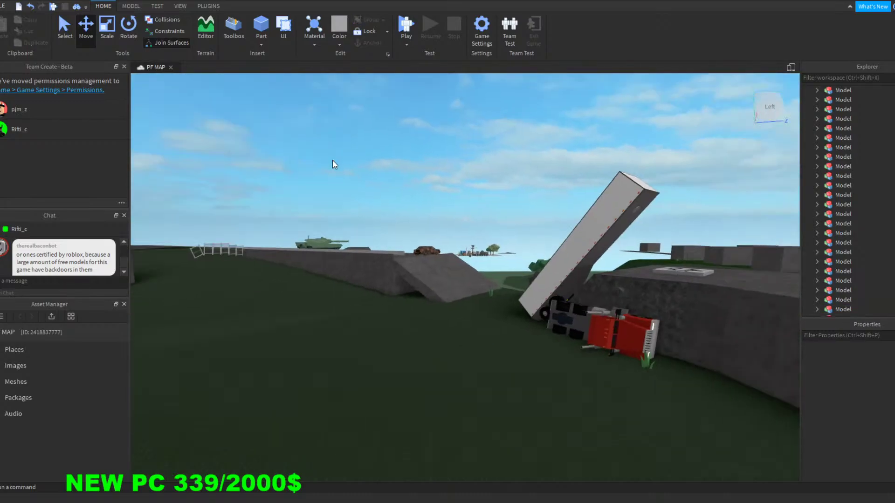
# Step: Review the crashed truck area, the roadside trees and the road layout from across the map
pyautogui.moveTo(332, 160)
pyautogui.mouseDown(button='right')
pyautogui.moveTo(321, 159)
pyautogui.moveTo(331, 161)
pyautogui.mouseUp(button='right')
pyautogui.press('a')
pyautogui.press('w')
pyautogui.press('w')
pyautogui.click(443, 275)
pyautogui.moveTo(477, 432); pyautogui.dragTo(475, 433, button='right')
pyautogui.click(505, 189)
pyautogui.moveTo(505, 189); pyautogui.dragTo(507, 190, button='right')
pyautogui.press('s')
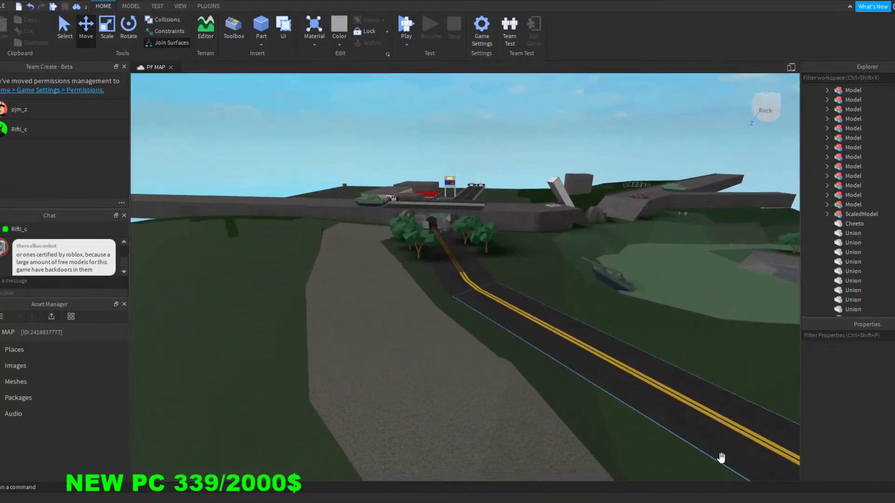
pyautogui.press('s')
pyautogui.moveTo(379, 137); pyautogui.dragTo(378, 134, button='right')
pyautogui.press('w')
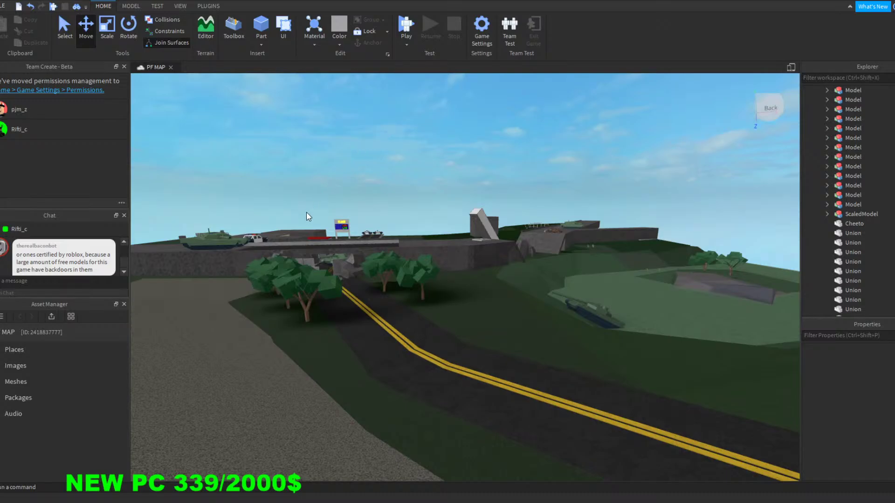
# Step: Look over the road, the roadside trees and the surrounding terrain of the map
pyautogui.press('w')
pyautogui.moveTo(439, 181); pyautogui.dragTo(438, 180, button='right')
pyautogui.press('w')
pyautogui.press('w')
pyautogui.press('d')
pyautogui.press('a')
pyautogui.press('d')
pyautogui.scroll(8, 437, 180)
pyautogui.scroll(-8, 440, 180)
pyautogui.press('d')
pyautogui.press('w')
pyautogui.press('d')
pyautogui.press('s')
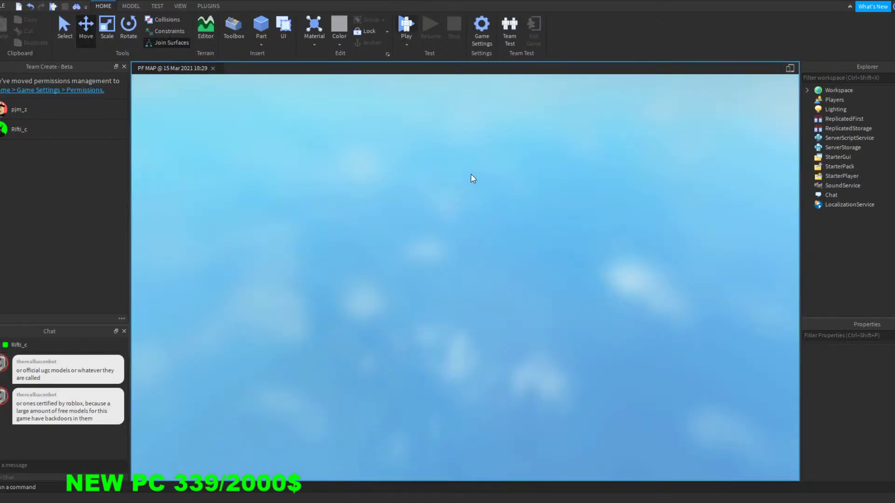
# Step: Start a playtest and walk the character along the concrete highway, viewing the gas station and hillside block
pyautogui.press('F5')
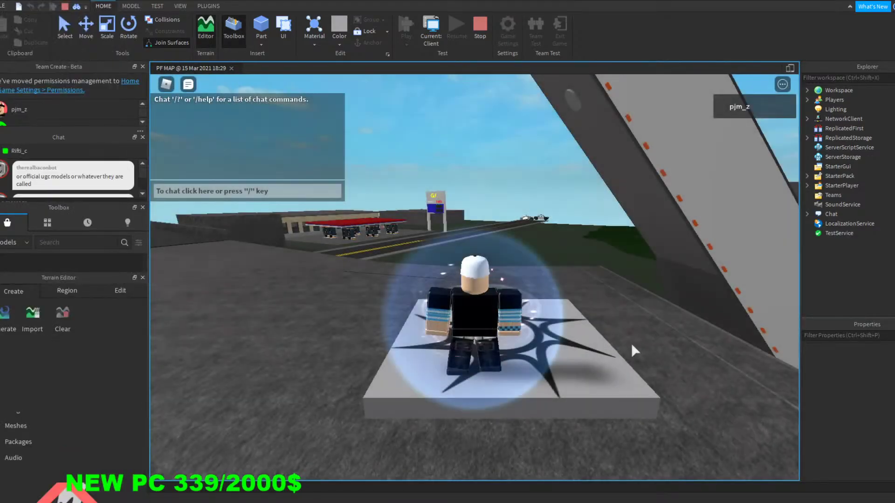
pyautogui.moveTo(565, 239); pyautogui.dragTo(545, 208, button='right')
pyautogui.press('w')
pyautogui.scroll(5, 545, 208)
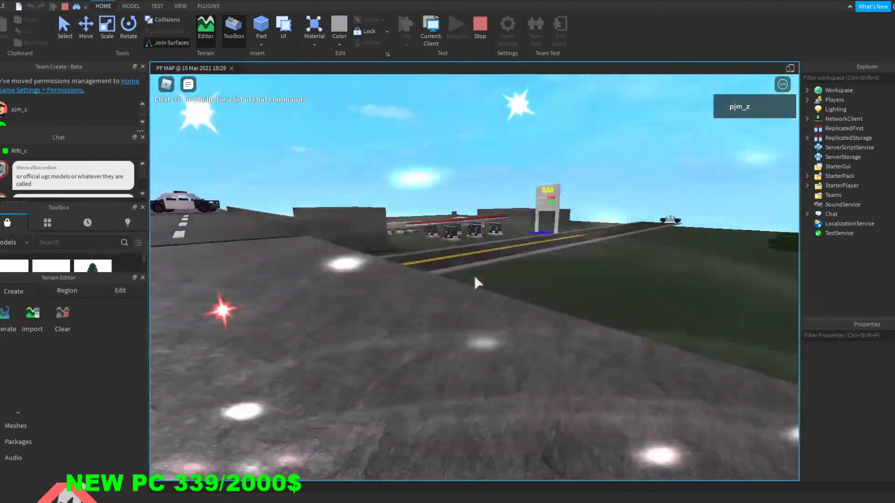
pyautogui.press('w')
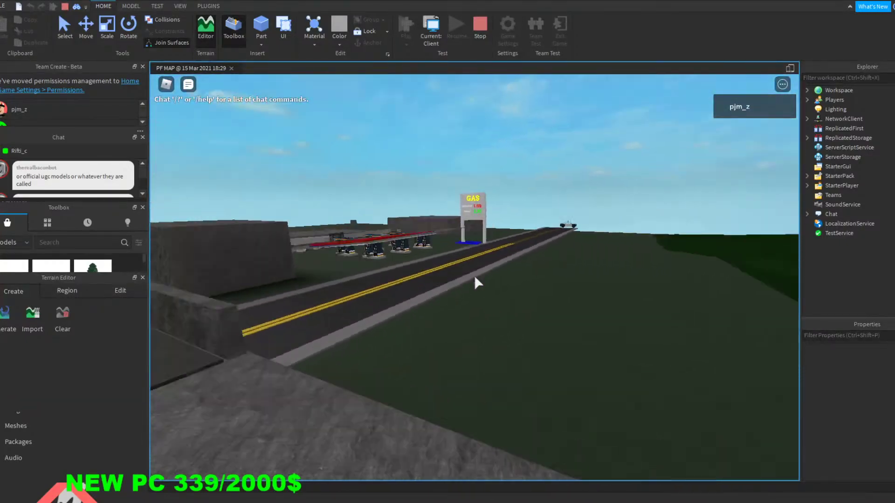
pyautogui.press('w')
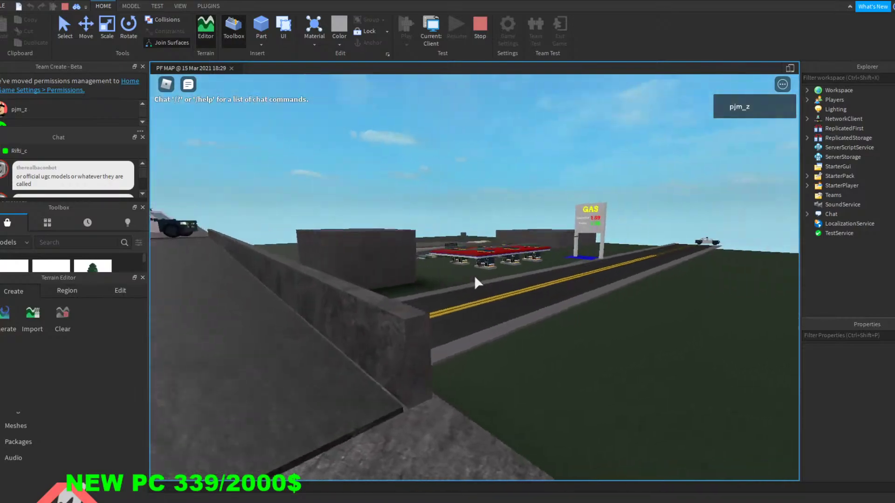
pyautogui.press('w')
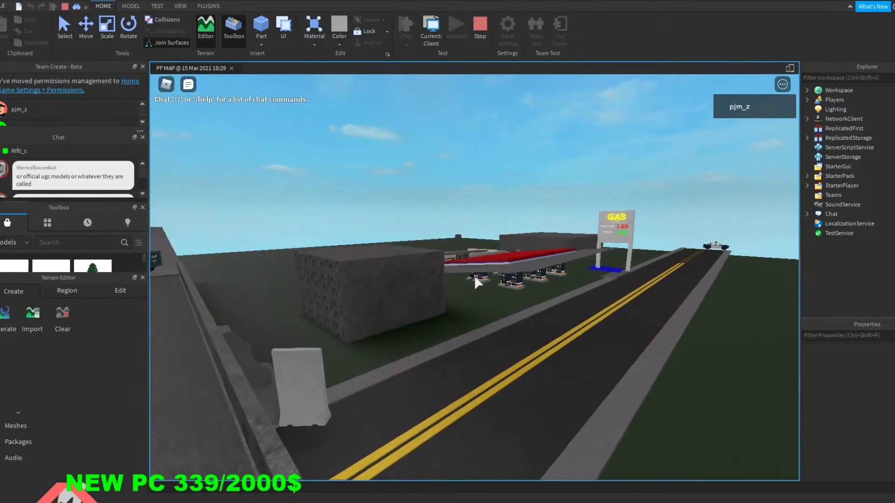
pyautogui.press('w')
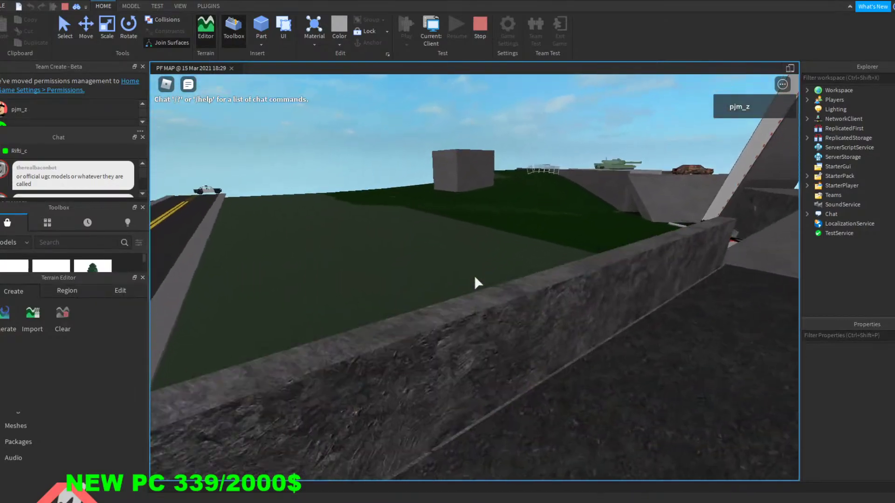
pyautogui.press('w')
pyautogui.press('space')
pyautogui.press('space')
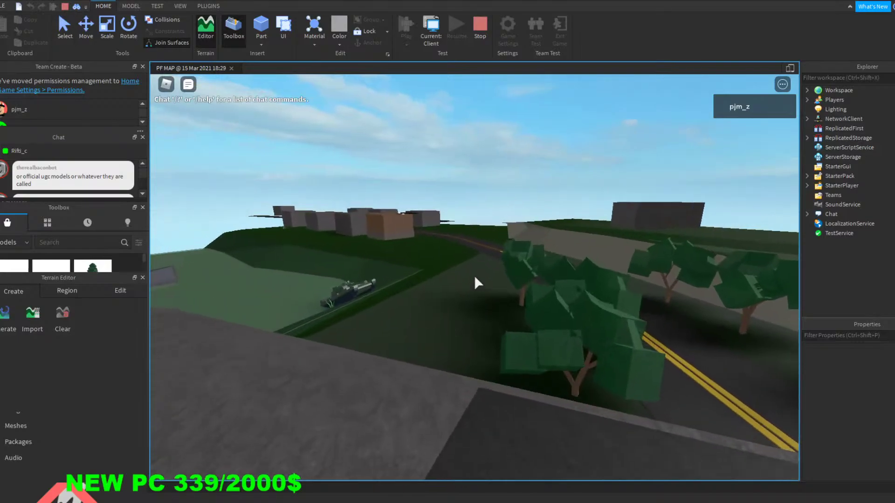
# Step: Walk the character down past the trees and across the grass to the unfinished wooden house by the road
pyautogui.press('w')
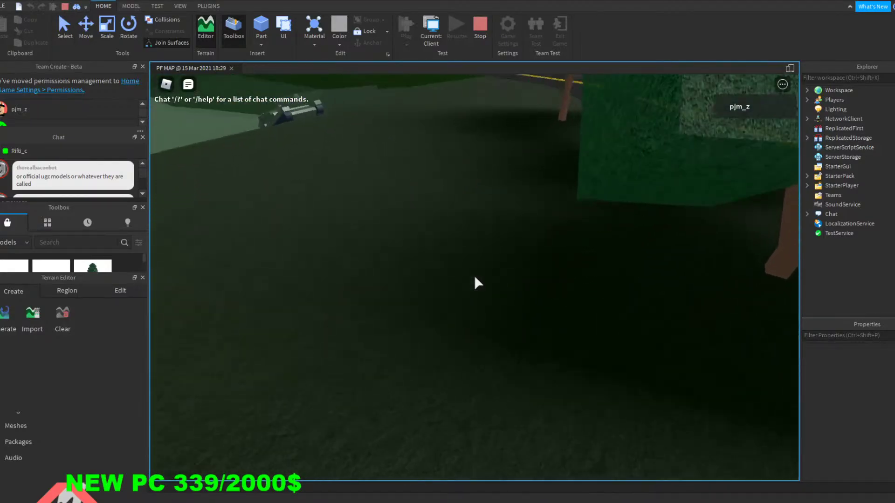
pyautogui.press('w')
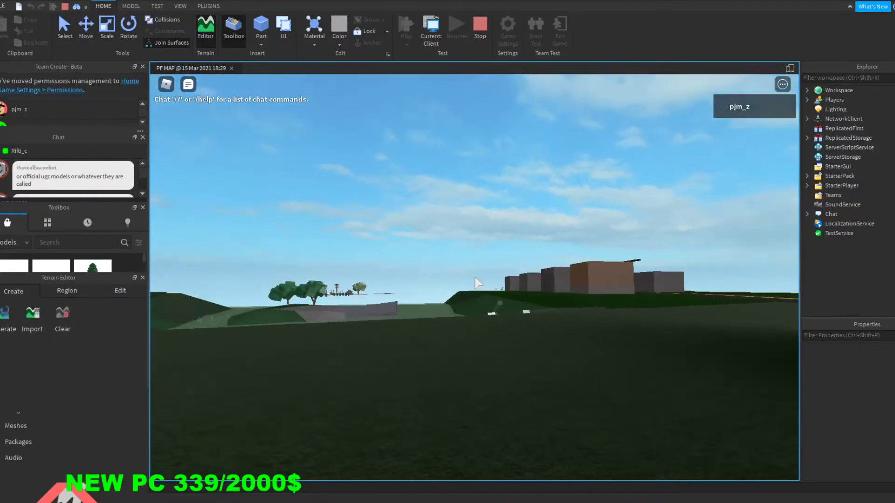
pyautogui.press('w')
pyautogui.scroll(-3, 475, 278)
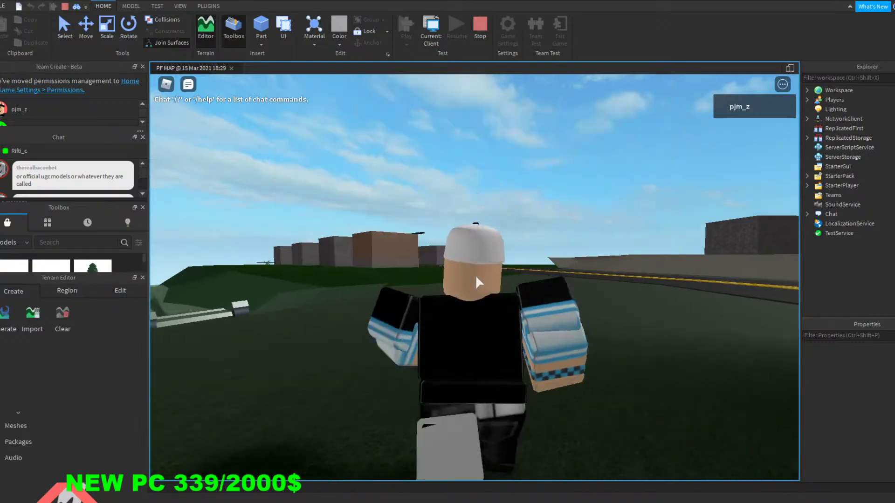
pyautogui.press('w')
pyautogui.scroll(-3, 499, 262)
pyautogui.scroll(6, 498, 262)
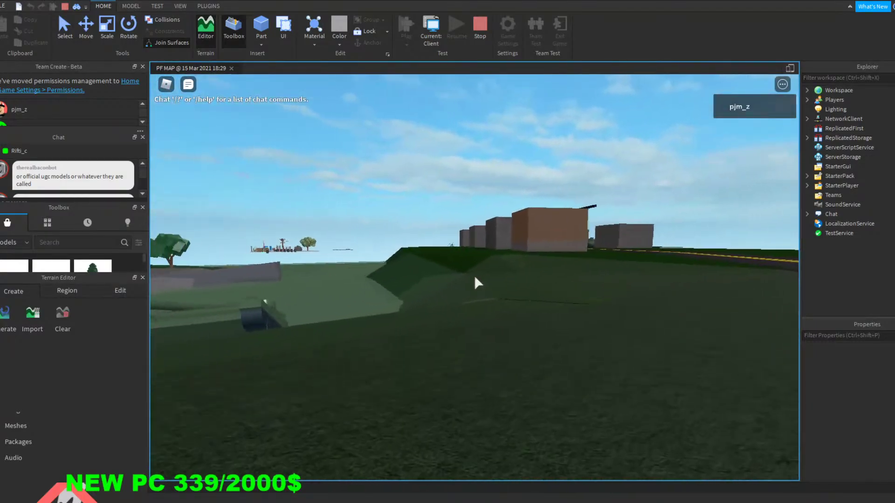
pyautogui.press('w')
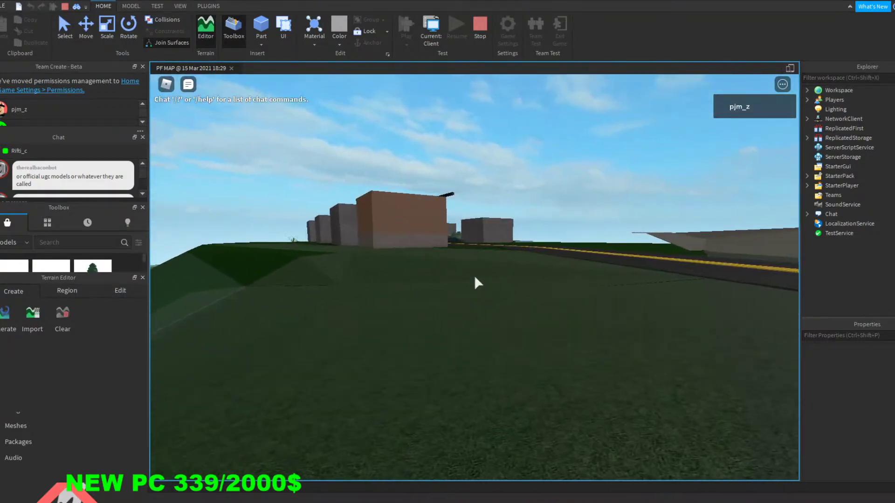
pyautogui.press('w')
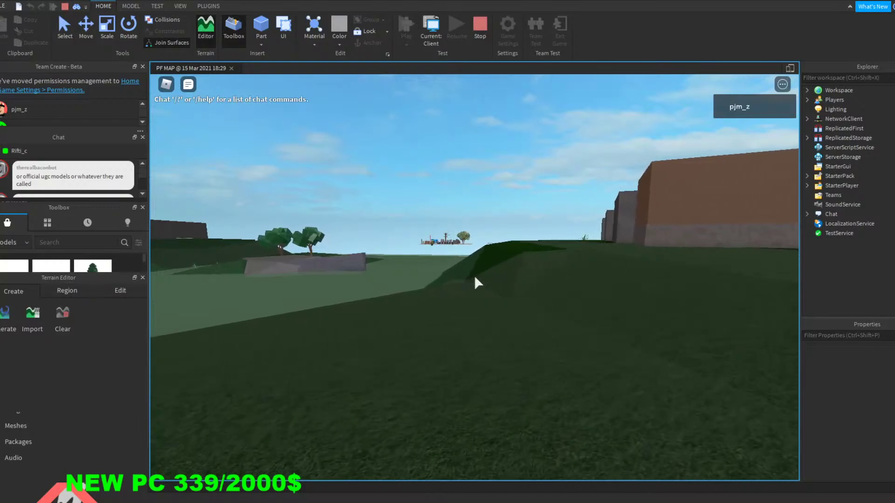
pyautogui.press('w')
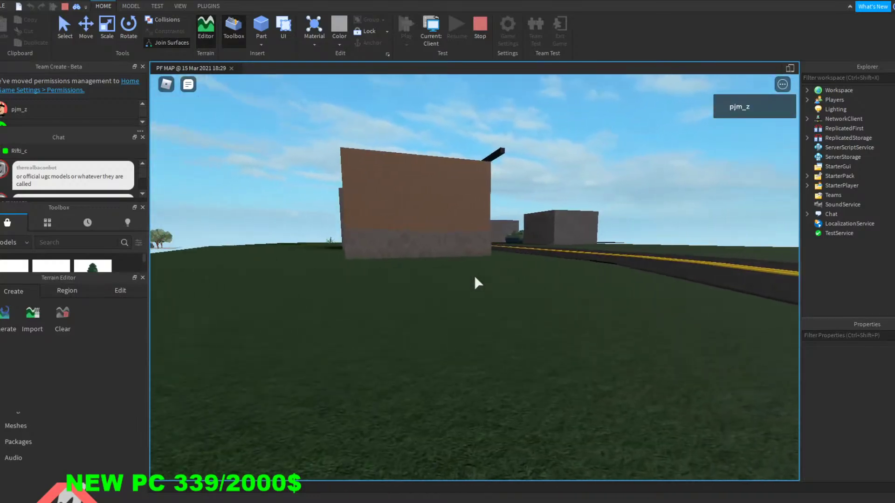
pyautogui.press('w')
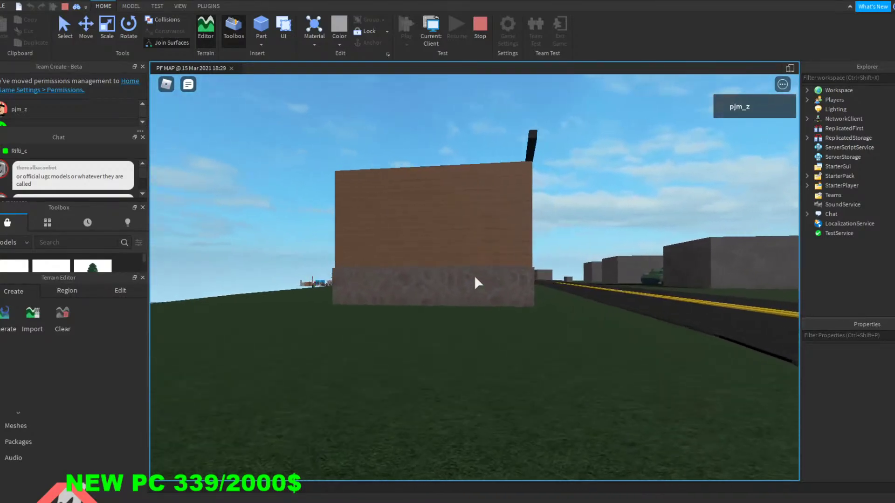
pyautogui.press('w')
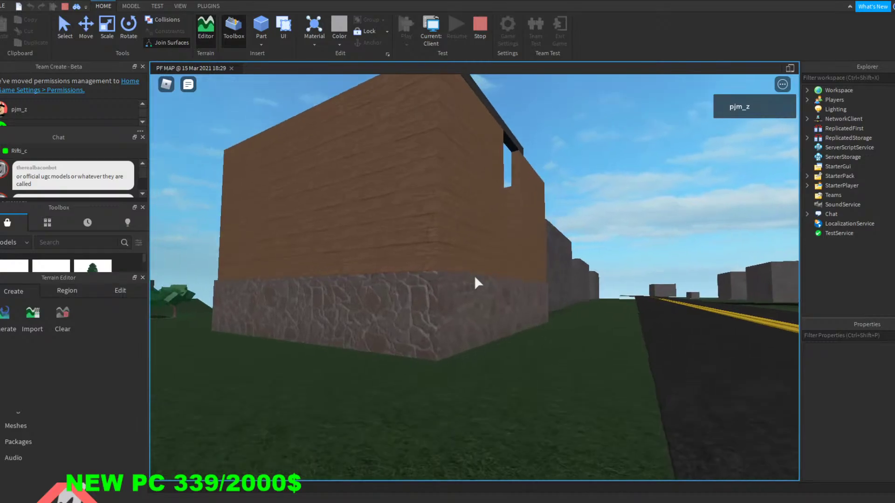
# Step: Test access to the wooden house by jumping through its window opening, checking the interior and coming back out
pyautogui.press('w')
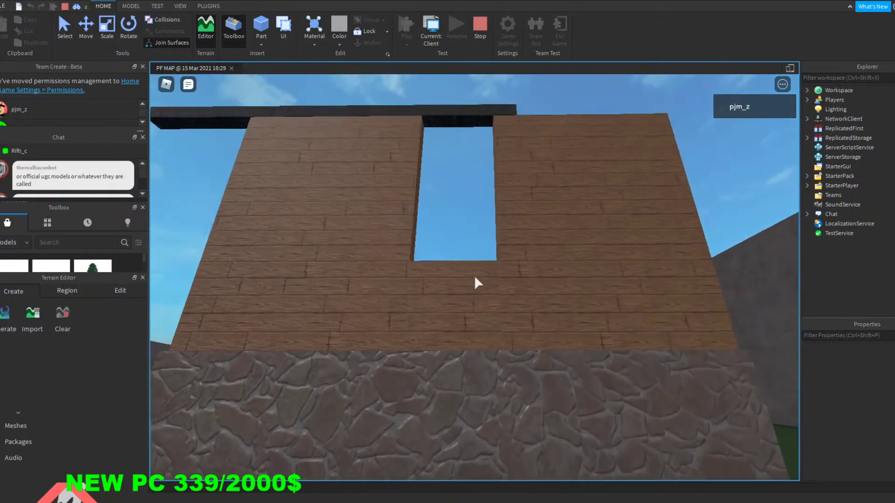
pyautogui.press('w')
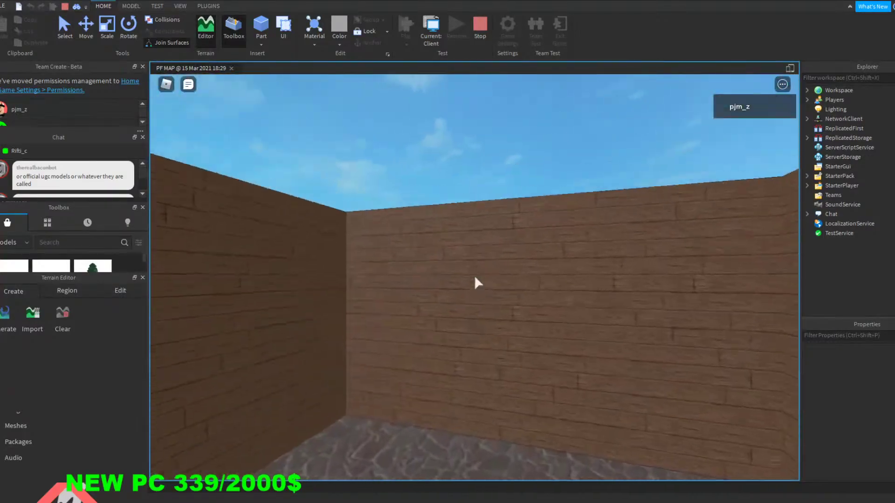
pyautogui.scroll(-4, 475, 276)
pyautogui.press('w')
pyautogui.moveTo(601, 222); pyautogui.dragTo(600, 222, button='right')
pyautogui.press('space')
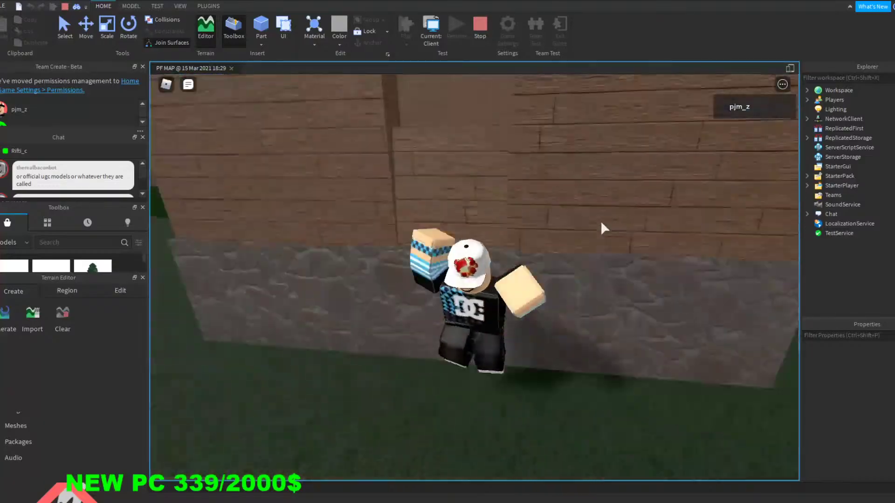
pyautogui.press('w')
pyautogui.press('space')
pyautogui.press('s')
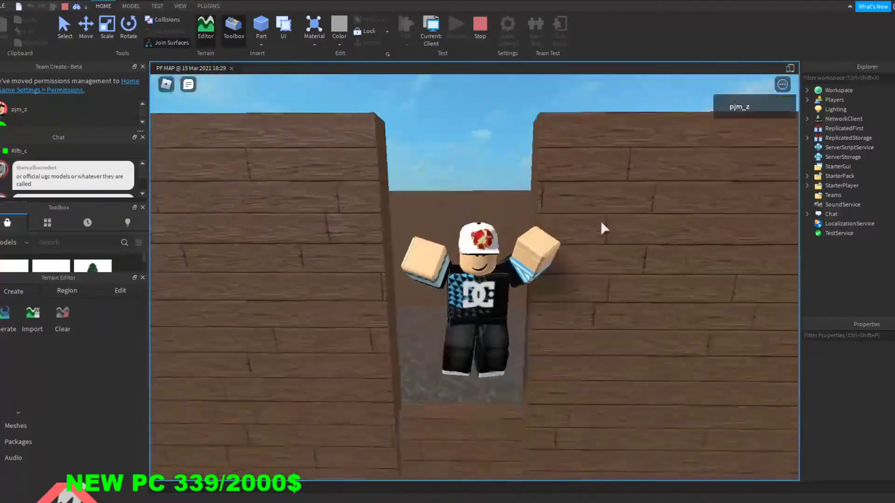
pyautogui.press('s')
pyautogui.press('space')
pyautogui.press('w')
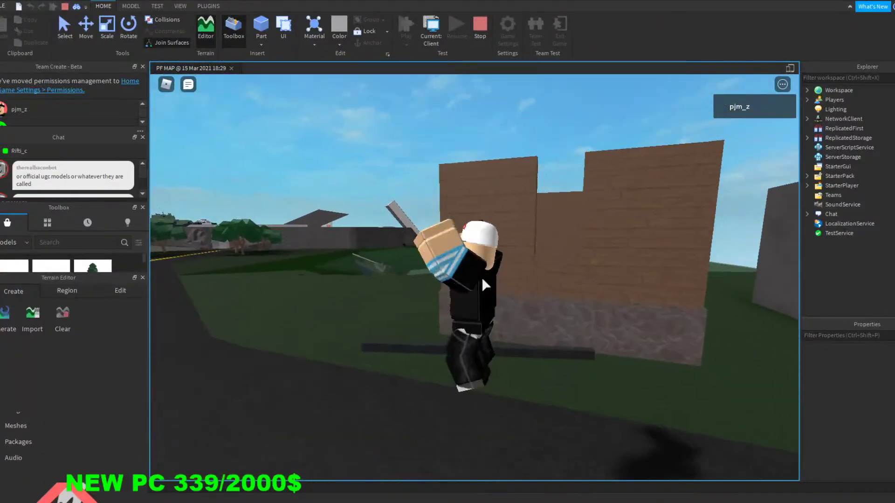
# Step: Check the front of the wooden house from the road with the character and end the playtest
pyautogui.press('a')
pyautogui.press('s')
pyautogui.moveTo(467, 189); pyautogui.dragTo(468, 190, button='right')
pyautogui.press('a')
pyautogui.press('w')
pyautogui.press('d')
pyautogui.press('w')
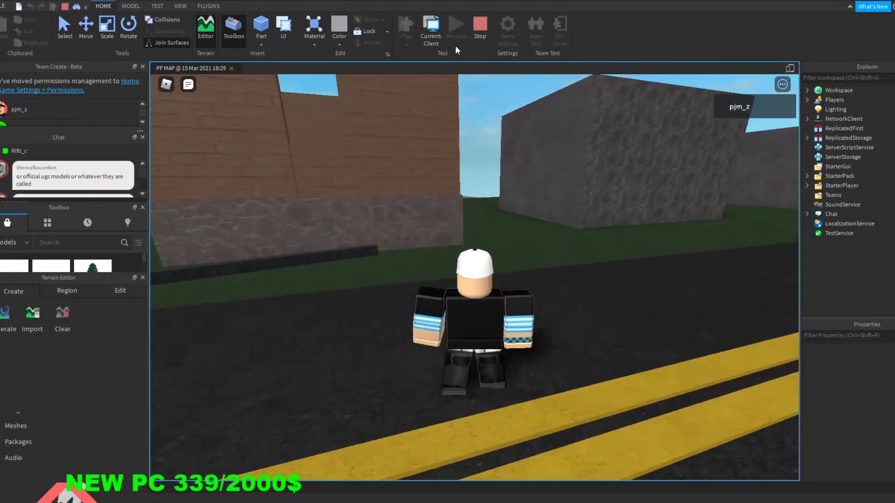
pyautogui.click(479, 31)
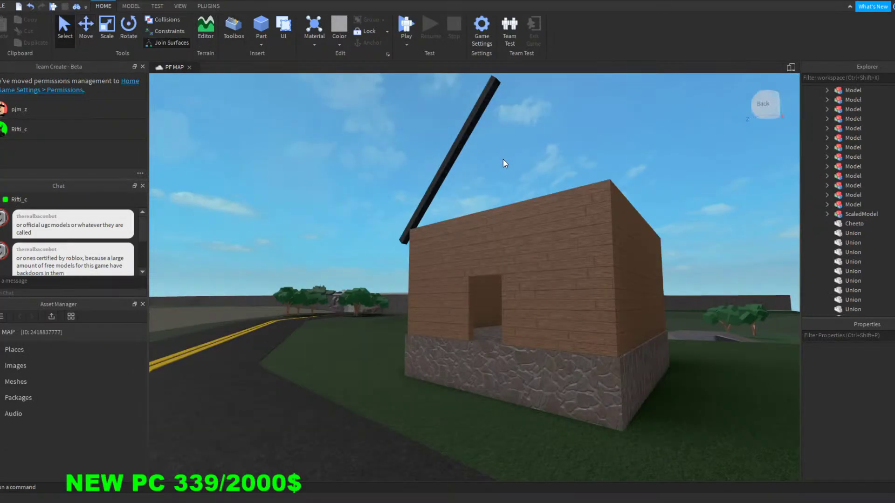
# Step: Inspect the collapsed highway, the gas station and the police cars on the road beside it in the editor
pyautogui.moveTo(533, 171)
pyautogui.mouseDown(button='right')
pyautogui.moveTo(508, 169)
pyautogui.moveTo(540, 170)
pyautogui.moveTo(531, 171)
pyautogui.mouseUp(button='right')
pyautogui.press('w')
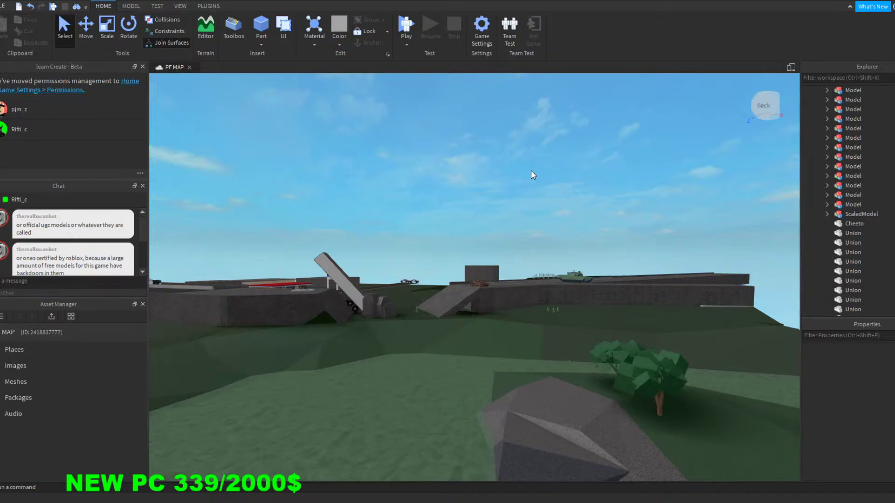
pyautogui.moveTo(615, 231); pyautogui.dragTo(603, 228, button='right')
pyautogui.press('w')
pyautogui.press('w')
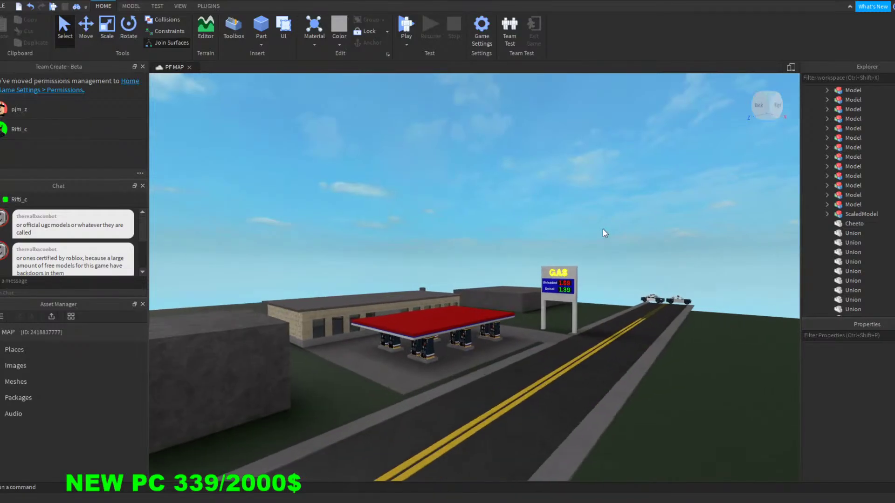
pyautogui.press('w')
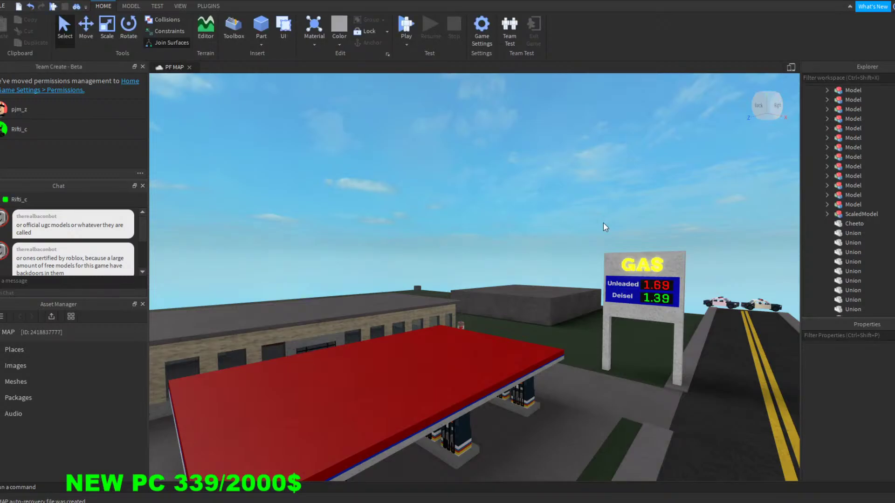
pyautogui.press('d')
pyautogui.moveTo(477, 183)
pyautogui.mouseDown(button='right')
pyautogui.moveTo(499, 182)
pyautogui.moveTo(469, 183)
pyautogui.moveTo(503, 183)
pyautogui.moveTo(469, 182)
pyautogui.moveTo(478, 183)
pyautogui.mouseUp(button='right')
pyautogui.press('w')
pyautogui.press('w')
pyautogui.press('s')
pyautogui.press('s')
pyautogui.press('s')
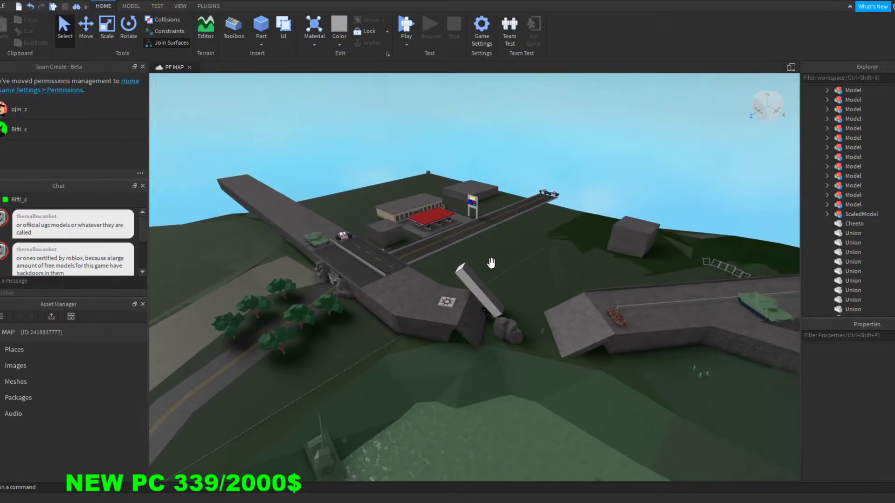
# Step: Survey the whole map layout from above, including the lake, the highway sections and the row of houses
pyautogui.moveTo(630, 188); pyautogui.dragTo(629, 188, button='right')
pyautogui.moveTo(442, 387); pyautogui.dragTo(442, 387, button='right')
pyautogui.press('s')
pyautogui.moveTo(505, 289); pyautogui.dragTo(505, 289, button='right')
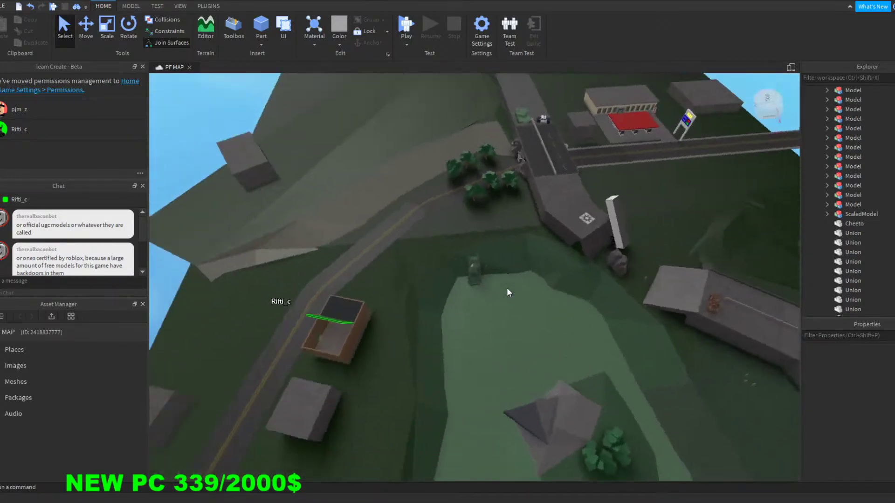
pyautogui.press('s')
pyautogui.moveTo(596, 348); pyautogui.dragTo(597, 348, button='right')
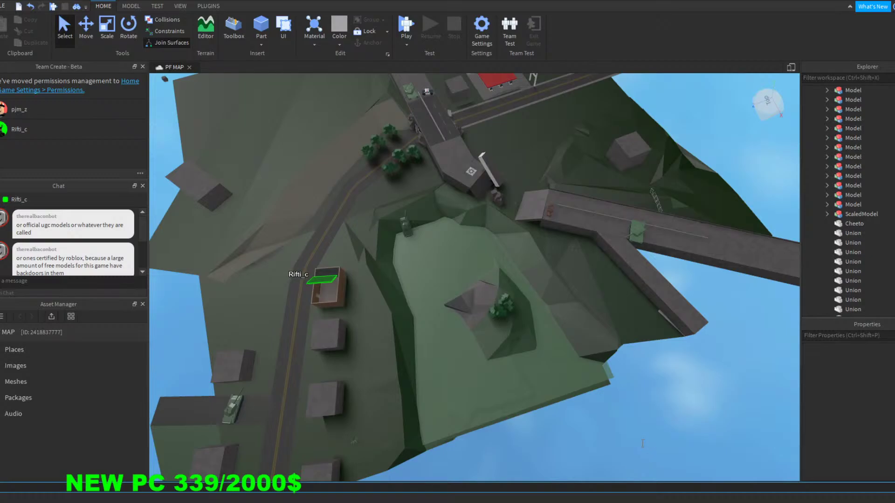
pyautogui.moveTo(518, 262); pyautogui.dragTo(518, 262, button='right')
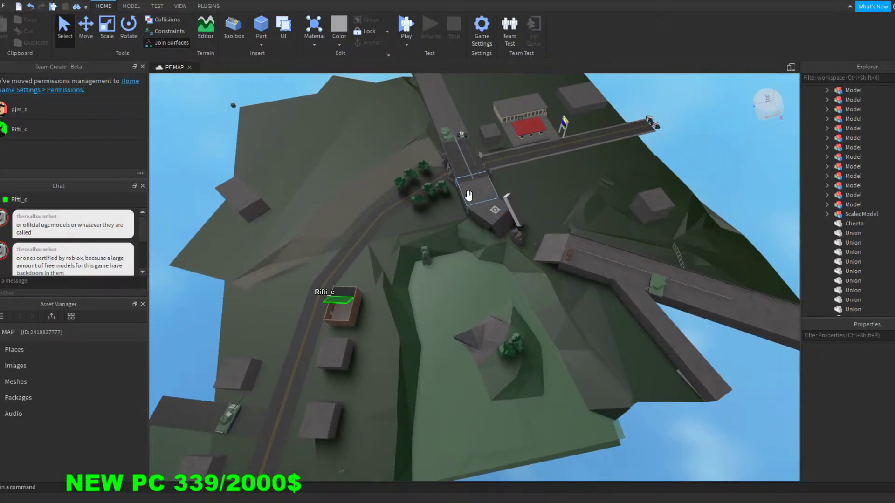
pyautogui.press('d')
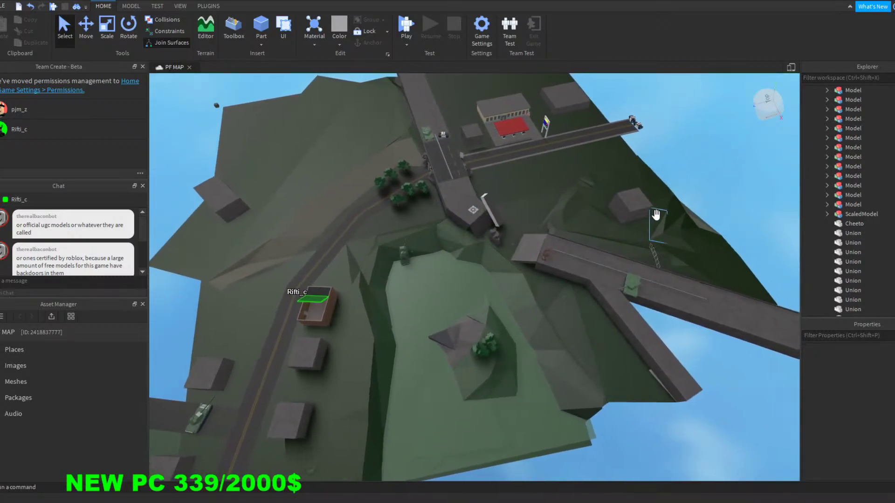
pyautogui.scroll(1, 706, 177)
# Step: Examine the map at ground level, ending at the wooden house where the collaborator is placing roof panels
pyautogui.moveTo(706, 177); pyautogui.dragTo(707, 177, button='right')
pyautogui.press('w')
pyautogui.press('w')
pyautogui.press('w')
pyautogui.press('d')
pyautogui.press('w')
pyautogui.press('w')
pyautogui.press('s')
pyautogui.press('d')
pyautogui.press('w')
pyautogui.press('w')
pyautogui.press('w')
pyautogui.press('w')
pyautogui.press('s')
pyautogui.press('w')
pyautogui.press('w')
pyautogui.press('a')
pyautogui.press('a')
pyautogui.press('w')
pyautogui.press('d')
pyautogui.press('s')
pyautogui.press('a')
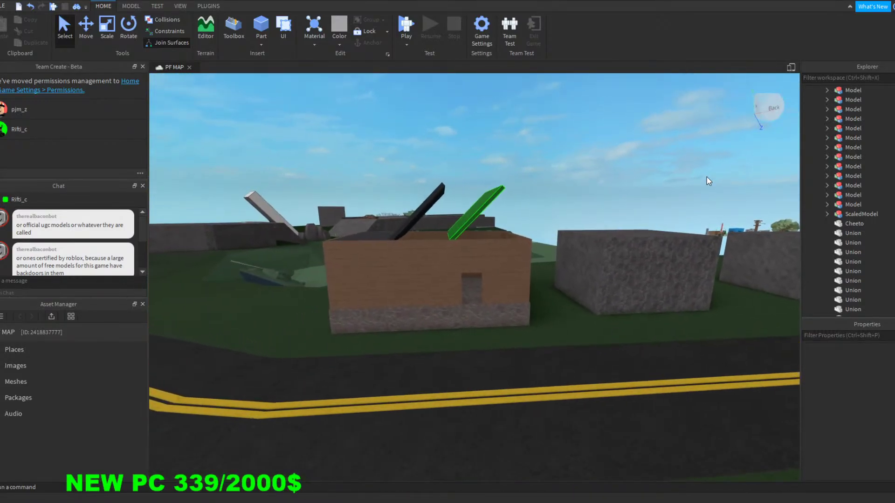
# Step: Examine the wooden house's pitched roof and its surroundings from the lake side
pyautogui.moveTo(706, 177)
pyautogui.mouseDown(button='right')
pyautogui.moveTo(693, 177)
pyautogui.moveTo(707, 181)
pyautogui.mouseUp(button='right')
pyautogui.press('s')
pyautogui.press('a')
pyautogui.press('a')
pyautogui.press('w')
pyautogui.press('s')
pyautogui.press('w')
pyautogui.press('w')
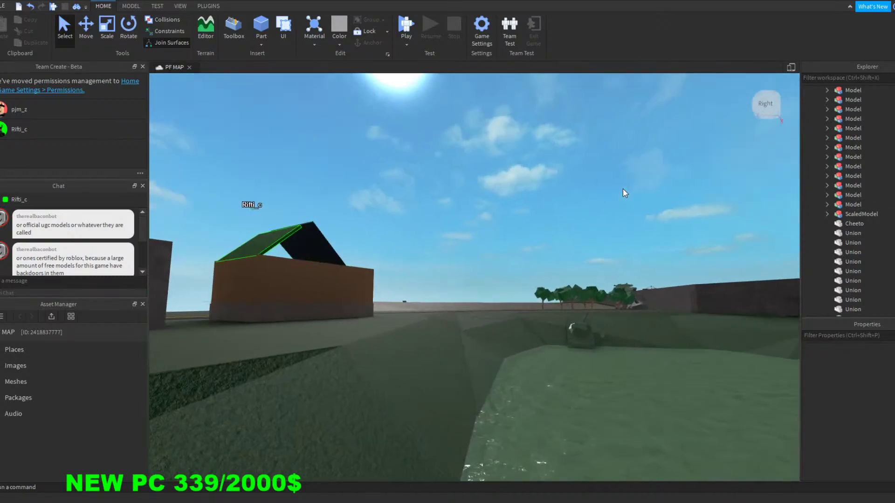
pyautogui.press('w')
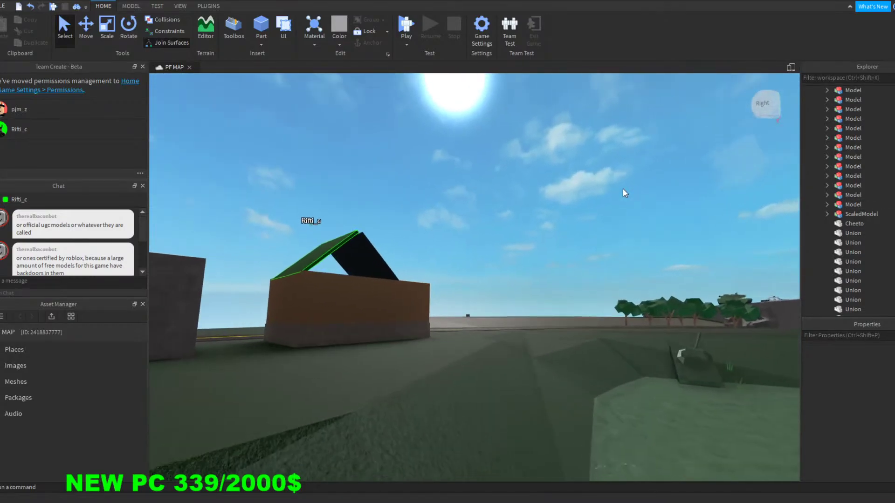
# Step: Examine the road, the lake with its rock and trees, and the grassy hillside beside the highway
pyautogui.press('w')
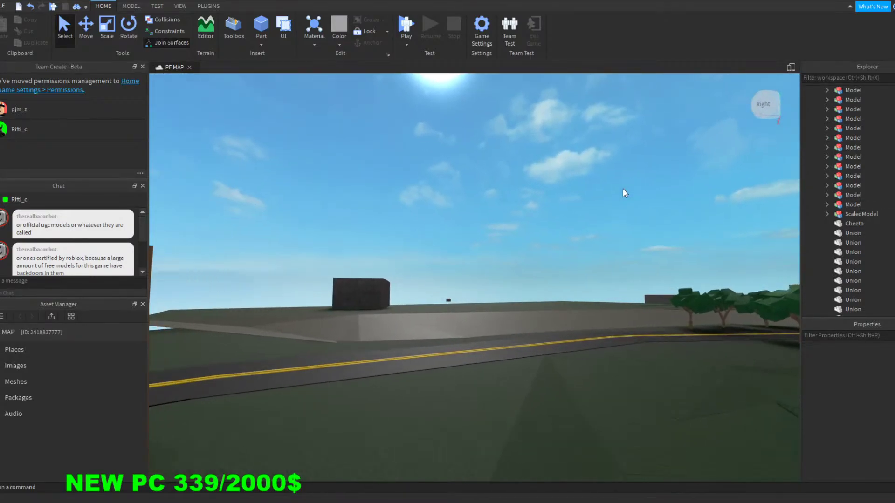
pyautogui.moveTo(623, 189); pyautogui.dragTo(623, 188, button='right')
pyautogui.press('w')
pyautogui.press('s')
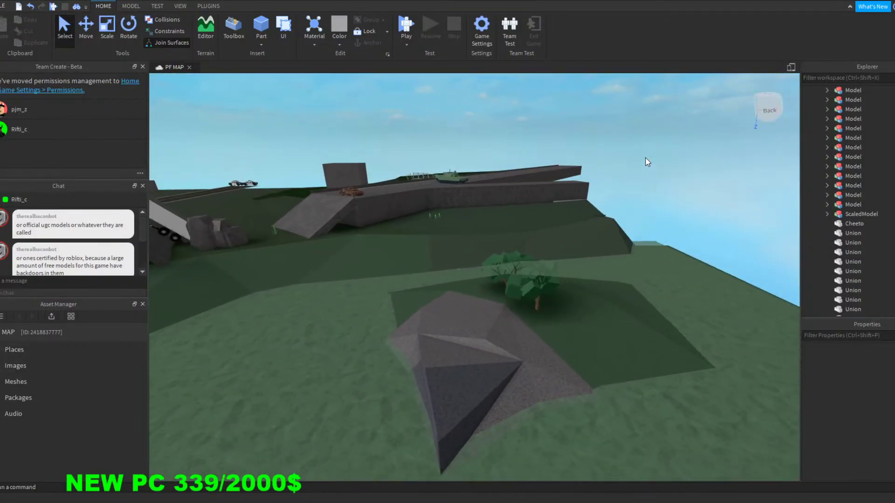
pyautogui.press('s')
pyautogui.moveTo(648, 162); pyautogui.dragTo(644, 158, button='right')
pyautogui.press('w')
pyautogui.moveTo(551, 172); pyautogui.dragTo(565, 170, button='right')
pyautogui.press('w')
pyautogui.press('w')
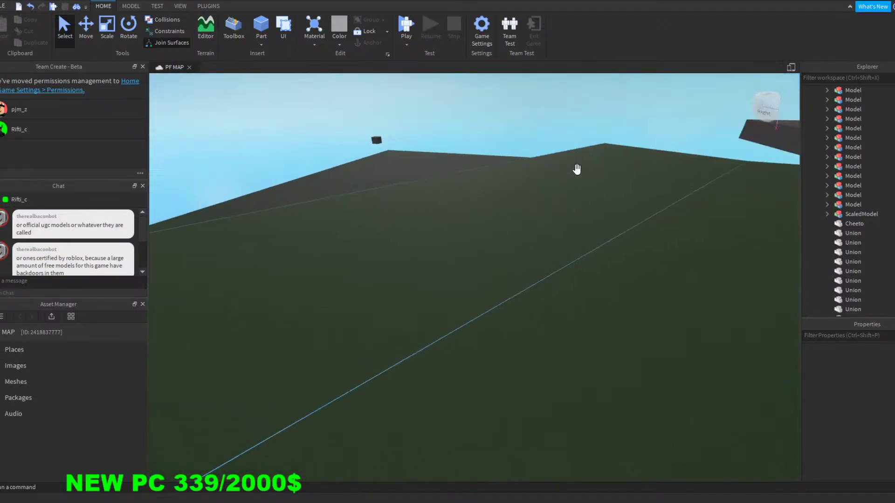
pyautogui.press('s')
pyautogui.moveTo(410, 137); pyautogui.dragTo(408, 141, button='right')
pyautogui.press('d')
pyautogui.press('s')
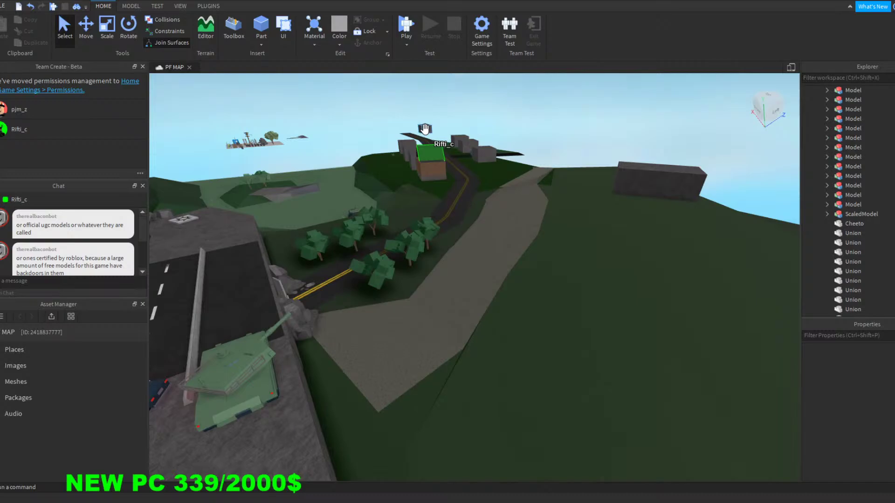
# Step: Survey the highway overpass, the gas station, the tree-lined road and the gravel strip from above
pyautogui.moveTo(654, 280); pyautogui.dragTo(654, 280, button='right')
pyautogui.press('a')
pyautogui.moveTo(509, 203); pyautogui.dragTo(484, 213, button='right')
pyautogui.moveTo(471, 322); pyautogui.dragTo(472, 321, button='right')
pyautogui.press('a')
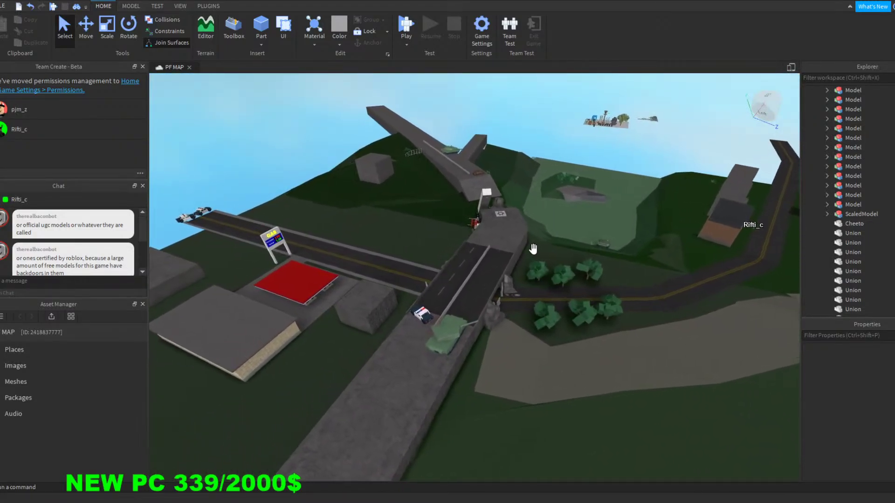
pyautogui.press('w')
pyautogui.press('w')
pyautogui.moveTo(448, 235); pyautogui.dragTo(447, 235, button='right')
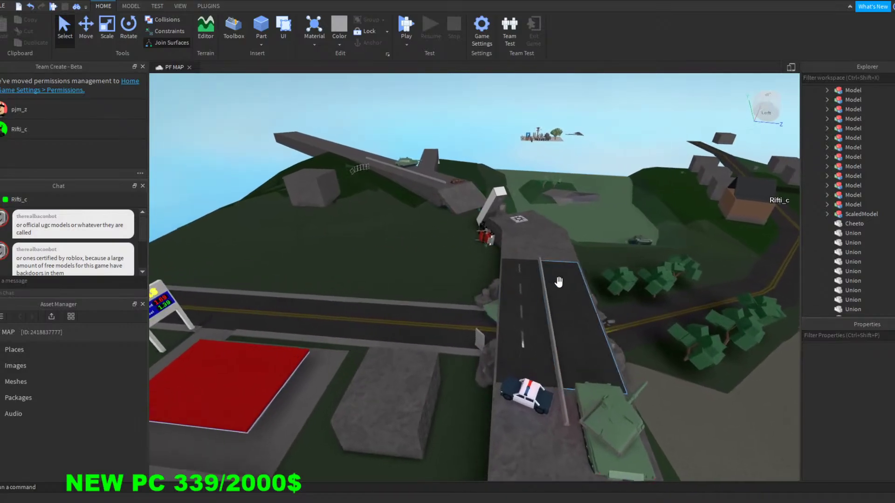
pyautogui.press('d')
pyautogui.press('s')
pyautogui.moveTo(614, 226); pyautogui.dragTo(613, 227, button='right')
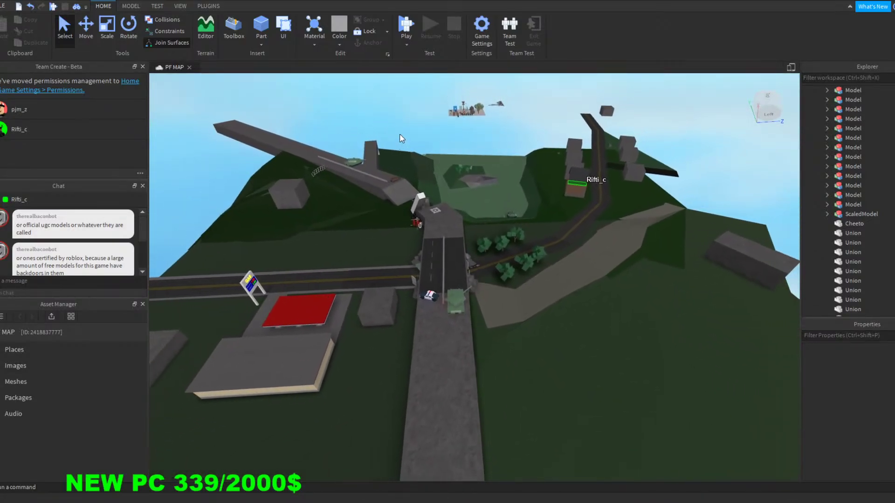
pyautogui.moveTo(591, 279); pyautogui.dragTo(592, 280, button='right')
pyautogui.press('w')
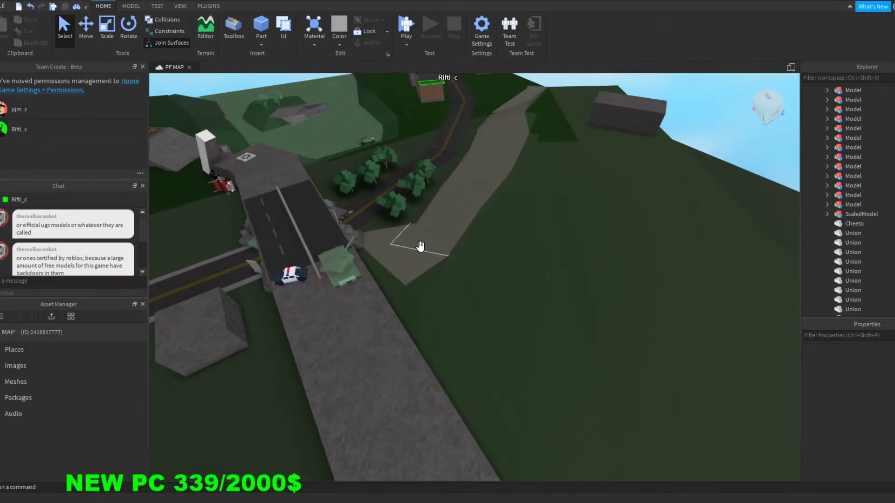
pyautogui.press('w')
pyautogui.moveTo(415, 389); pyautogui.dragTo(415, 387, button='right')
pyautogui.press('w')
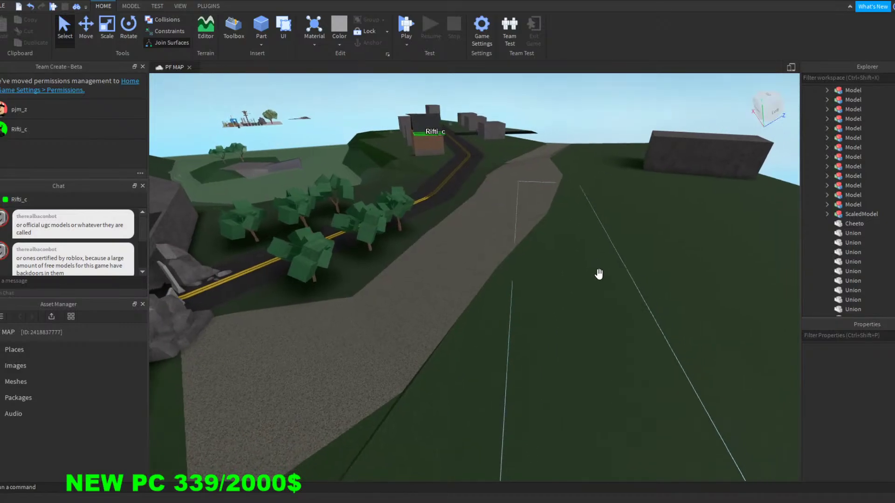
pyautogui.press('s')
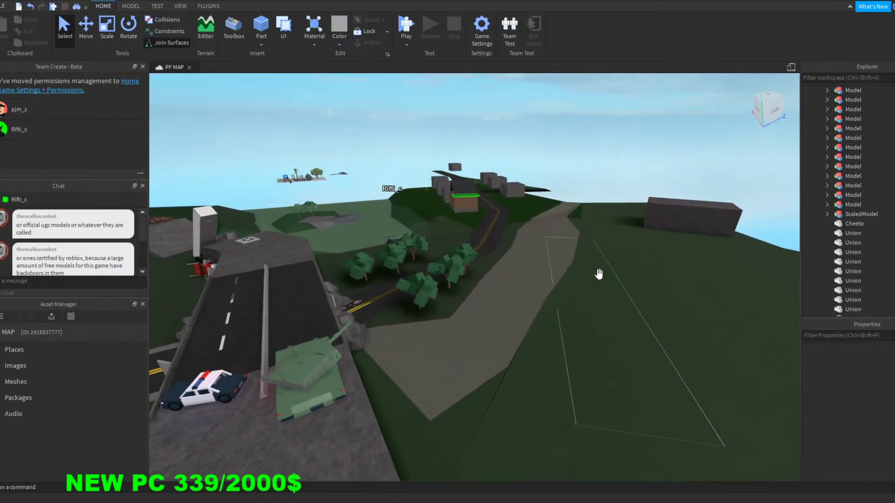
pyautogui.press('w')
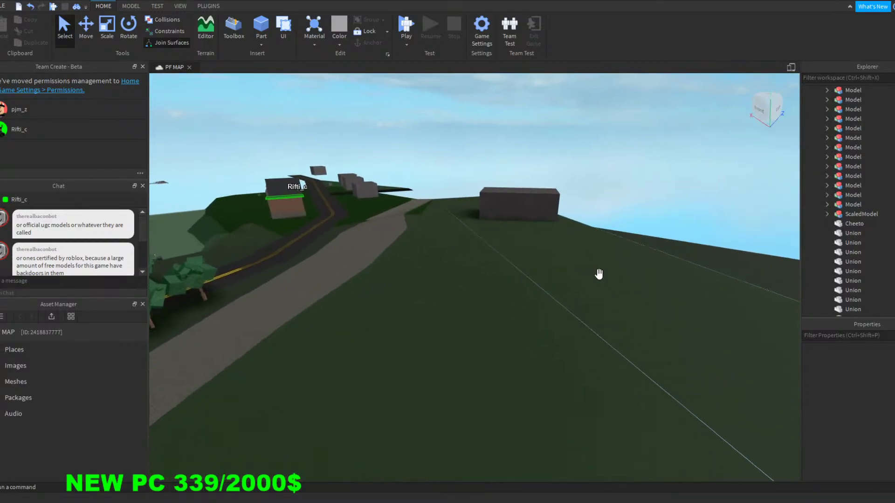
# Step: Examine the open grass field beside the gravel strip and the area around the long concrete block
pyautogui.moveTo(599, 274); pyautogui.dragTo(567, 273, button='right')
pyautogui.press('w')
pyautogui.press('w')
pyautogui.press('w')
pyautogui.press('d')
pyautogui.press('w')
pyautogui.press('w')
pyautogui.moveTo(502, 226); pyautogui.dragTo(460, 230, button='right')
pyautogui.press('w')
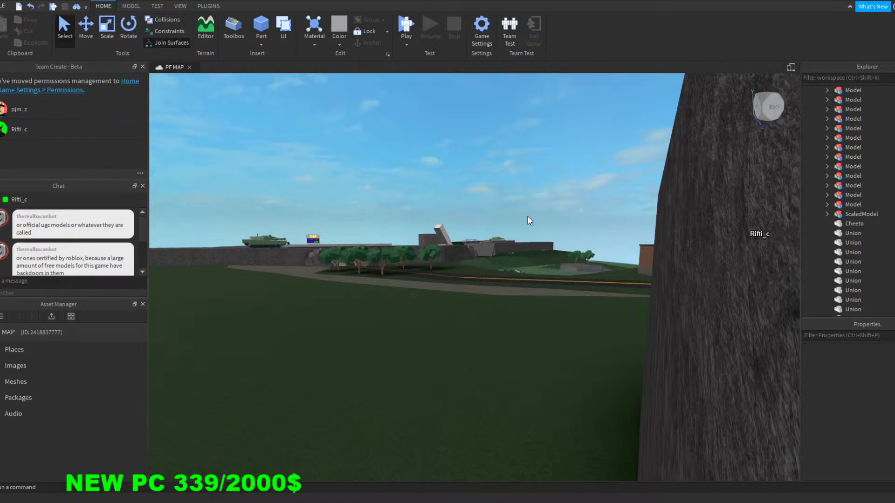
pyautogui.press('w')
pyautogui.moveTo(531, 213)
pyautogui.mouseDown(button='right')
pyautogui.moveTo(519, 216)
pyautogui.moveTo(531, 213)
pyautogui.mouseUp(button='right')
pyautogui.press('d')
pyautogui.press('s')
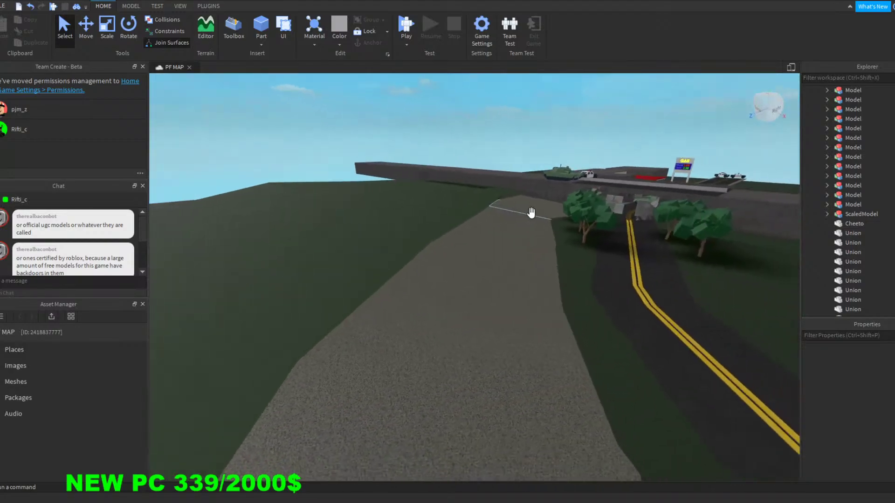
pyautogui.press('a')
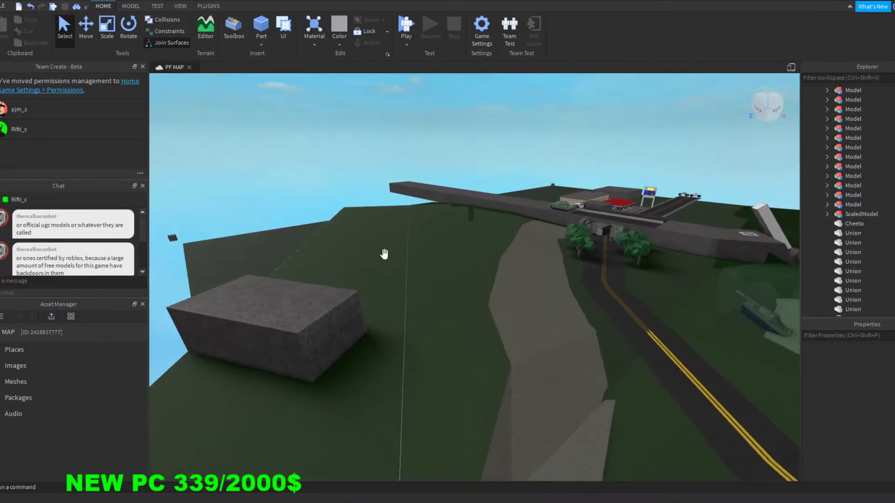
# Step: Inspect the underpass beneath the highway, including its concrete barriers, rocks and supply crates
pyautogui.moveTo(312, 207); pyautogui.dragTo(314, 212, button='right')
pyautogui.press('w')
pyautogui.moveTo(444, 200)
pyautogui.mouseDown(button='right')
pyautogui.moveTo(432, 200)
pyautogui.moveTo(440, 199)
pyautogui.mouseUp(button='right')
pyautogui.press('w')
pyautogui.press('a')
pyautogui.press('w')
pyautogui.press('d')
pyautogui.press('w')
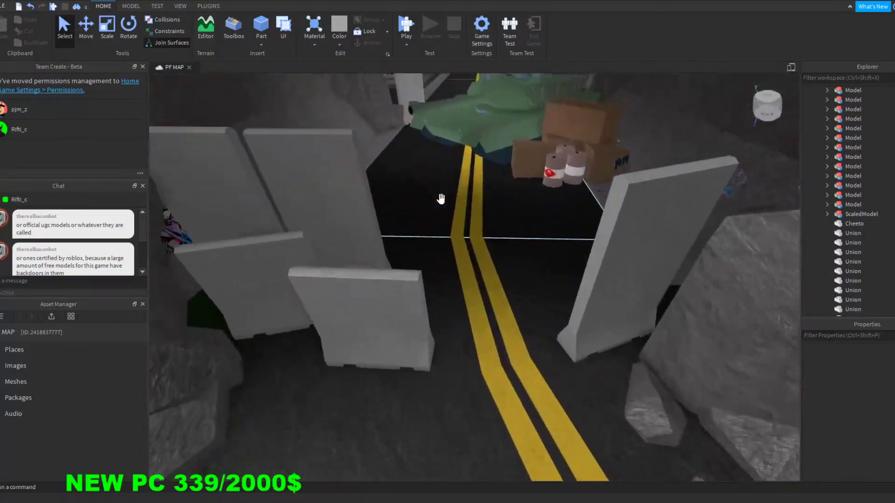
pyautogui.press('s')
pyautogui.press('s')
# Step: Examine the lake edge, the crashed truck by the broken highway and the roofed wooden house along the road
pyautogui.moveTo(454, 285); pyautogui.dragTo(476, 285, button='right')
pyautogui.press('w')
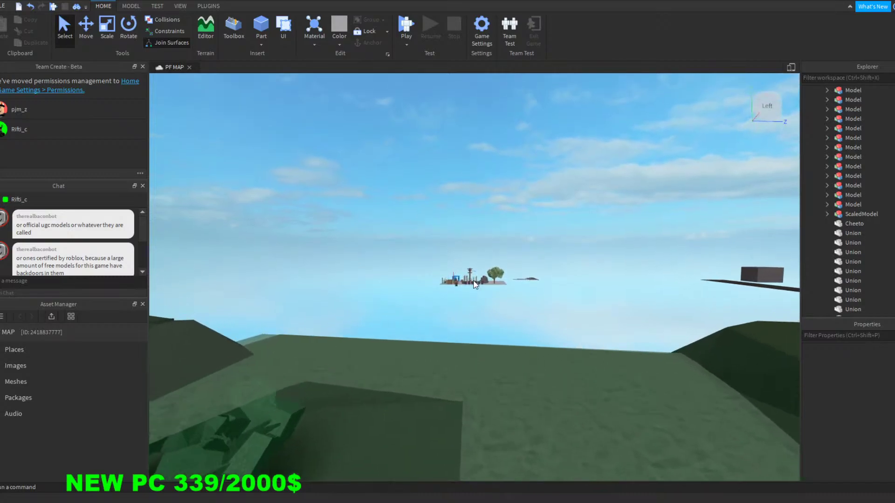
pyautogui.press('w')
pyautogui.moveTo(474, 280)
pyautogui.mouseDown(button='right')
pyautogui.moveTo(454, 281)
pyautogui.moveTo(473, 279)
pyautogui.mouseUp(button='right')
pyautogui.press('w')
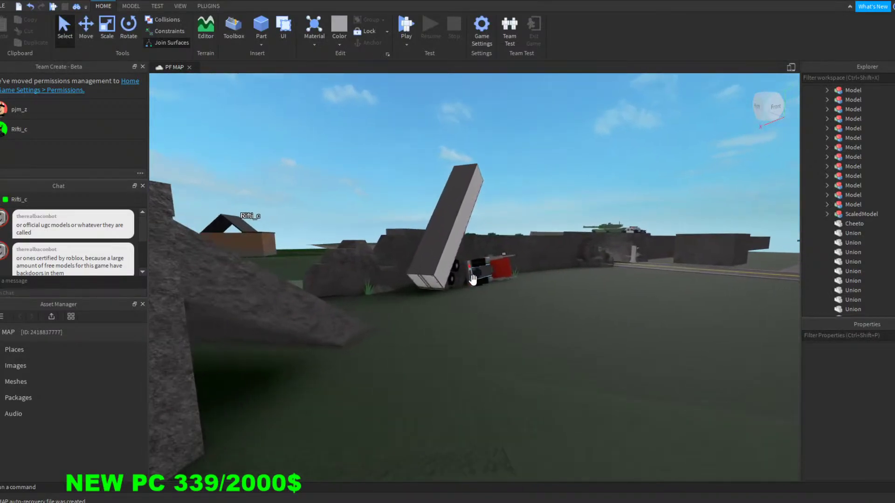
pyautogui.press('w')
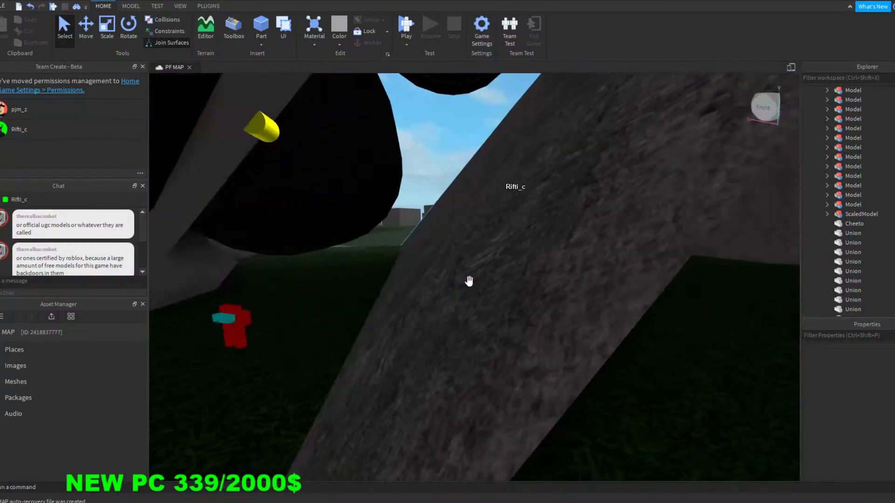
pyautogui.moveTo(469, 281)
pyautogui.mouseDown(button='right')
pyautogui.moveTo(484, 283)
pyautogui.moveTo(420, 280)
pyautogui.moveTo(477, 276)
pyautogui.mouseUp(button='right')
pyautogui.press('w')
pyautogui.press('w')
pyautogui.press('w')
pyautogui.press('w')
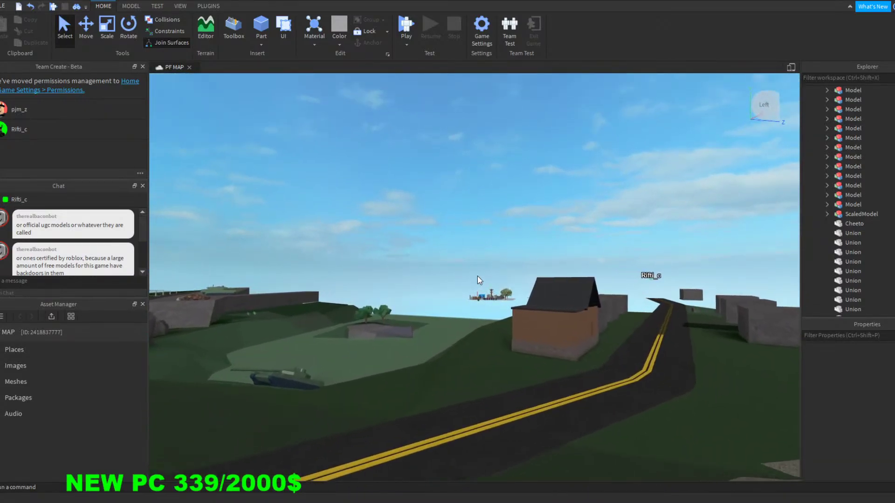
# Step: Locate the low concrete barrier beside the brown crates on the floating prop platform
pyautogui.press('w')
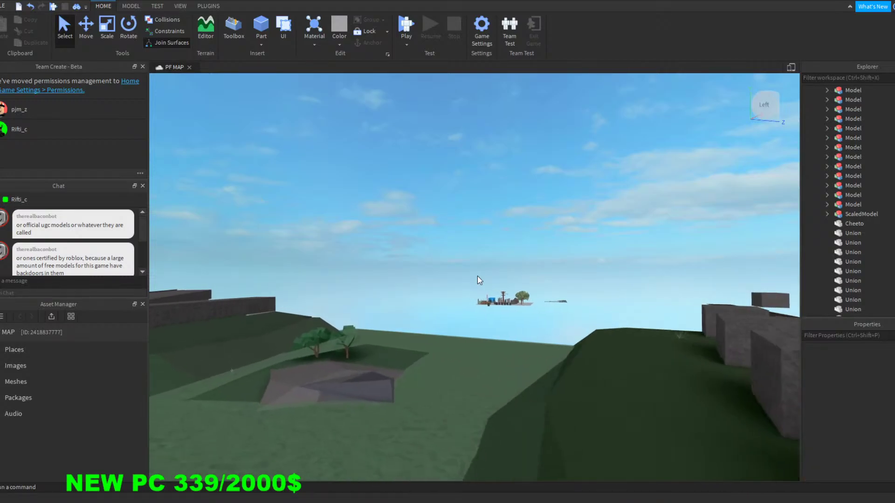
pyautogui.press('w')
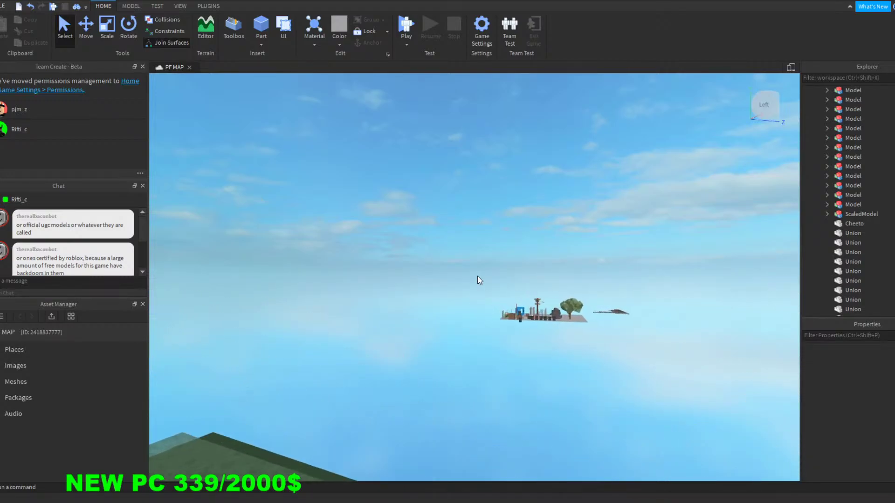
pyautogui.press('w')
pyautogui.moveTo(504, 242); pyautogui.dragTo(502, 242, button='right')
pyautogui.press('s')
pyautogui.moveTo(580, 224); pyautogui.dragTo(578, 225, button='right')
pyautogui.press('a')
pyautogui.moveTo(400, 217)
pyautogui.mouseDown(button='right')
pyautogui.moveTo(418, 220)
pyautogui.moveTo(400, 217)
pyautogui.mouseUp(button='right')
pyautogui.press('w')
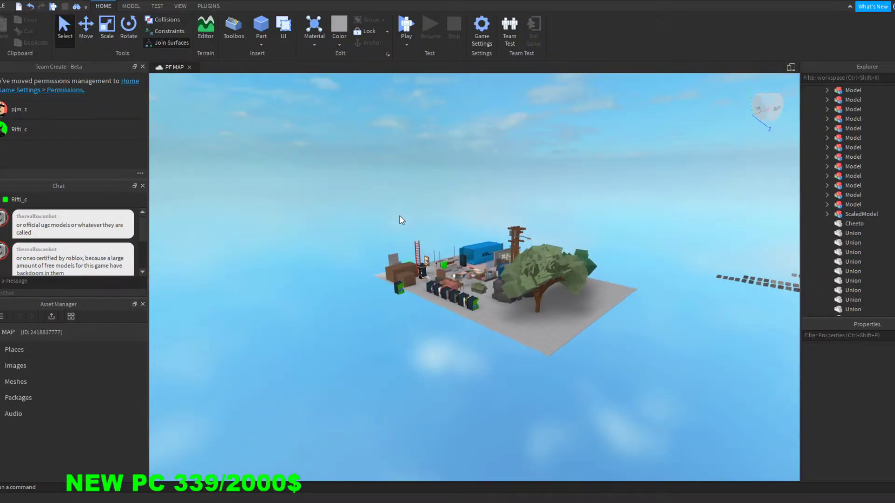
pyautogui.press('w')
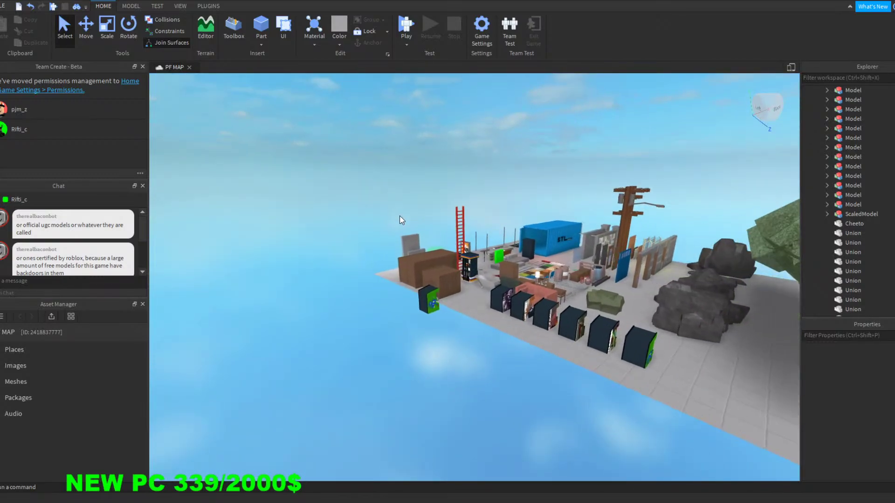
pyautogui.press('w')
pyautogui.moveTo(482, 170)
pyautogui.mouseDown(button='right')
pyautogui.moveTo(498, 170)
pyautogui.moveTo(482, 175)
pyautogui.mouseUp(button='right')
pyautogui.press('w')
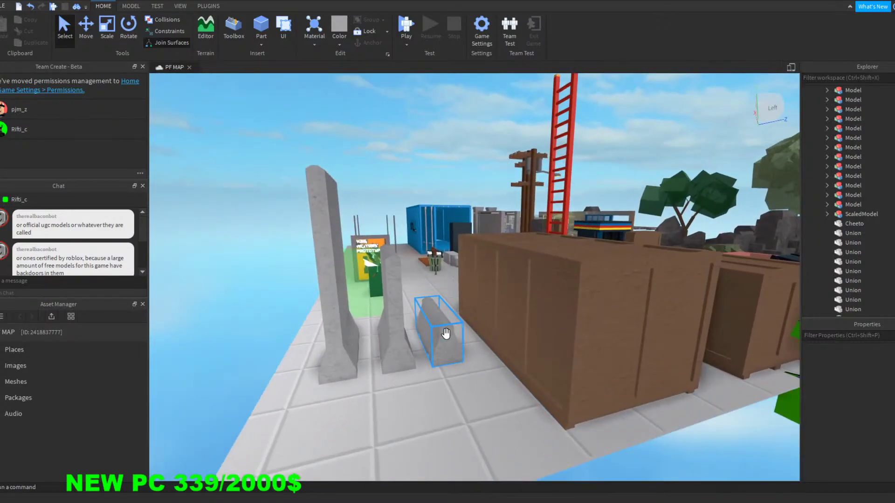
# Step: Bring the low concrete barrier from the prop platform to the road at the underpass entrance
pyautogui.press('s')
pyautogui.moveTo(448, 328); pyautogui.dragTo(447, 327, button='right')
pyautogui.press('w')
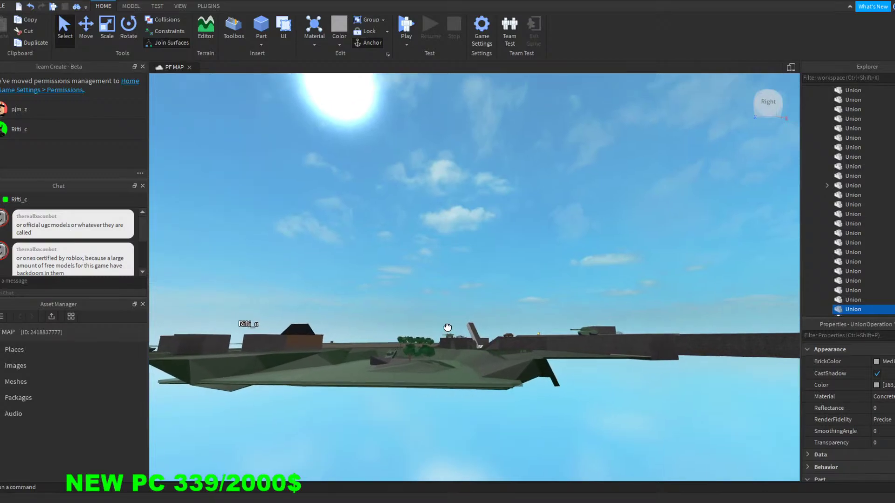
pyautogui.press('w')
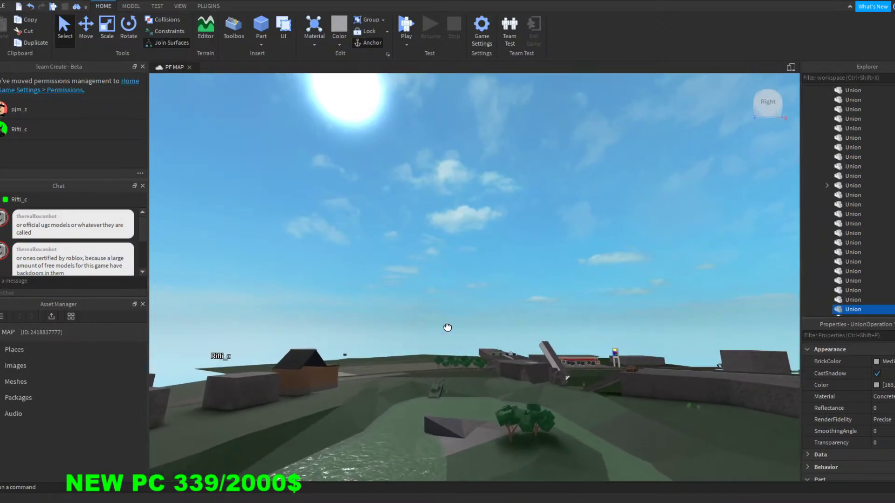
pyautogui.moveTo(453, 330); pyautogui.dragTo(447, 327, button='right')
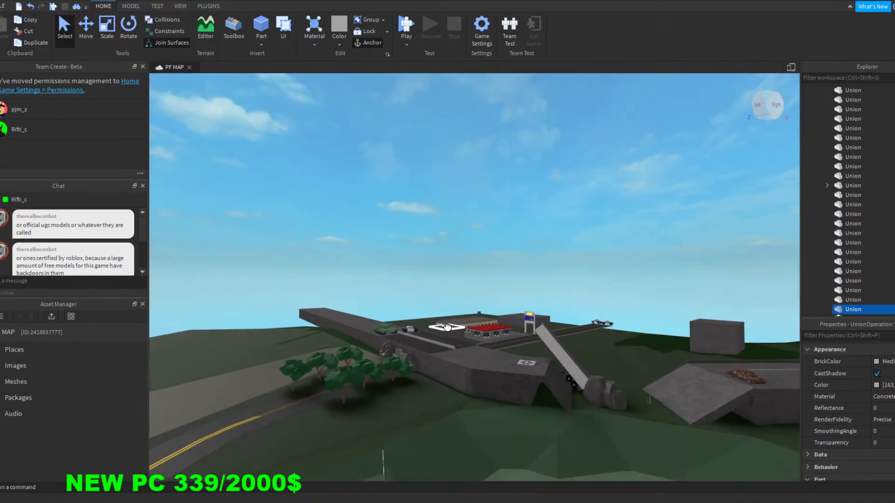
pyautogui.scroll(10, 447, 327)
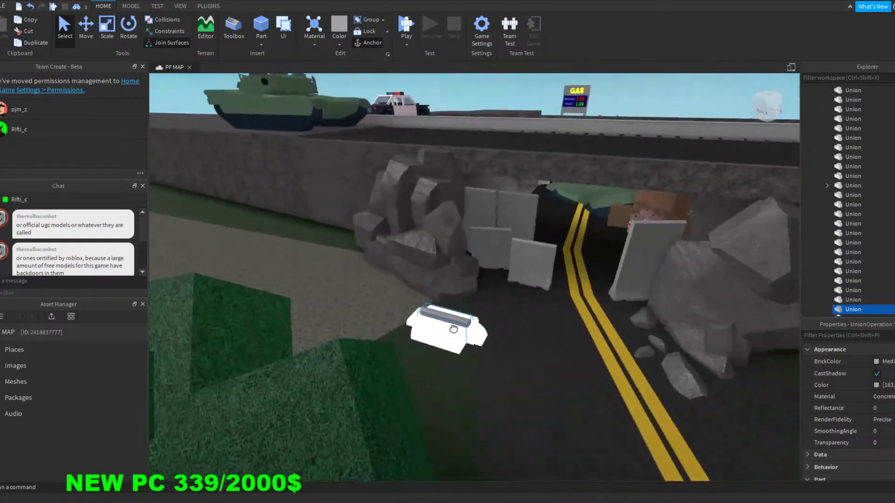
pyautogui.scroll(8, 450, 329)
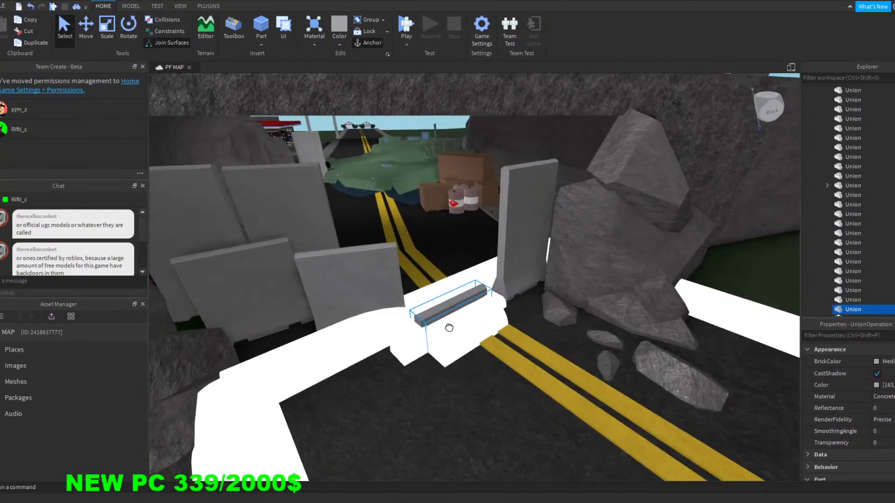
pyautogui.moveTo(449, 328); pyautogui.dragTo(447, 327, button='right')
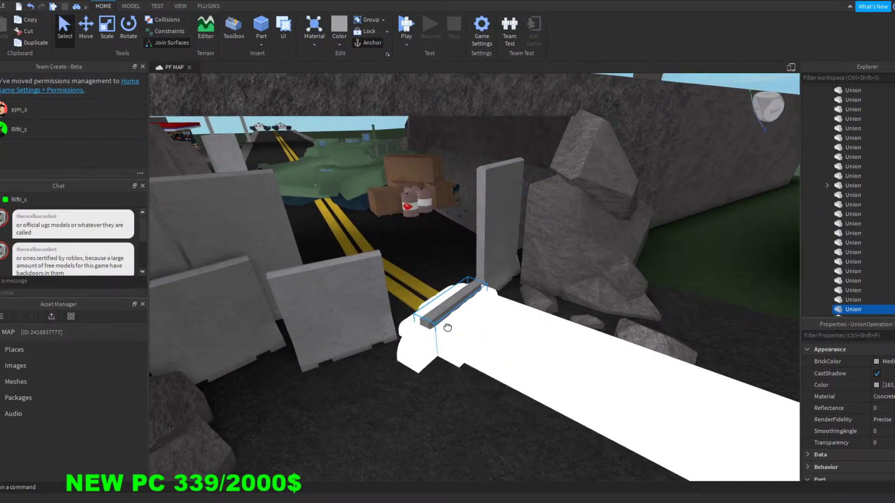
pyautogui.moveTo(448, 327); pyautogui.dragTo(449, 328)
# Step: Adjust the low barrier's position on the yellow road lines and rotate it about its vertical axis
pyautogui.scroll(-5, 487, 342)
pyautogui.moveTo(488, 342)
pyautogui.mouseDown(button='right')
pyautogui.moveTo(480, 343)
pyautogui.moveTo(496, 342)
pyautogui.moveTo(482, 346)
pyautogui.mouseUp(button='right')
pyautogui.scroll(4, 481, 345)
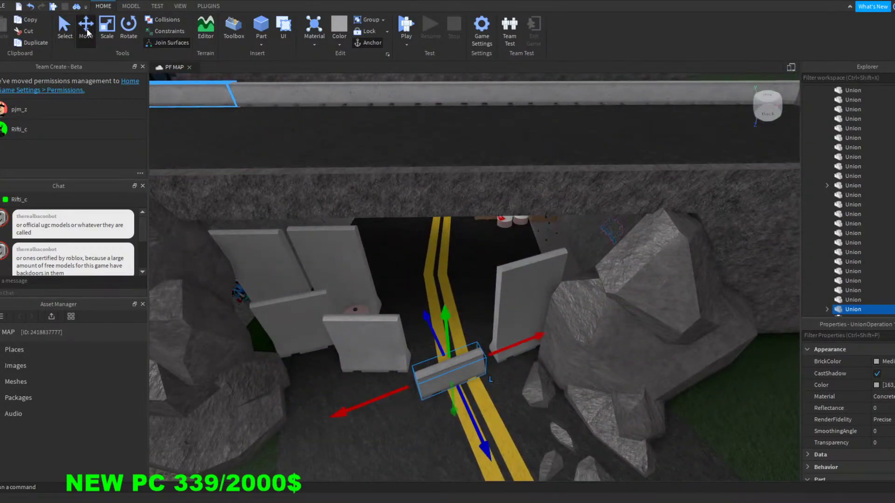
pyautogui.moveTo(473, 261); pyautogui.dragTo(473, 261, button='right')
pyautogui.scroll(-2, 473, 262)
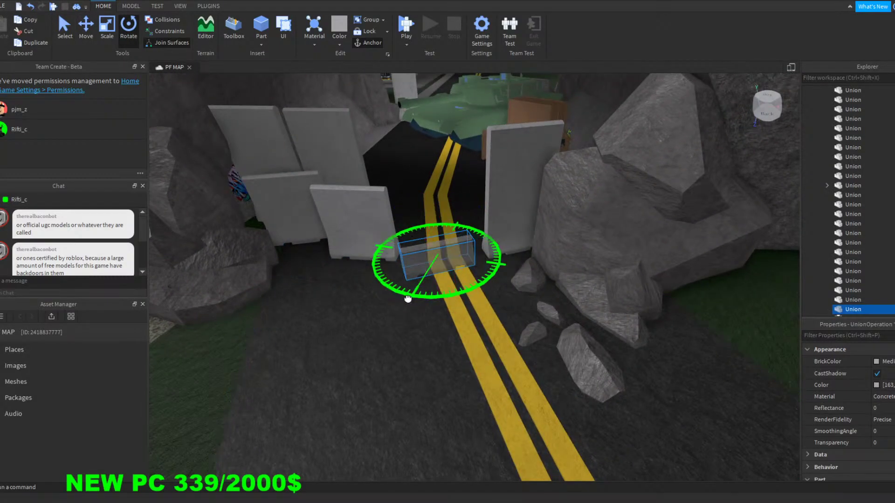
pyautogui.moveTo(372, 346); pyautogui.dragTo(494, 320, button='right')
# Step: Deselect the barrier and examine the gravel strip, the roadside trees and the highway from across the road
pyautogui.press('w')
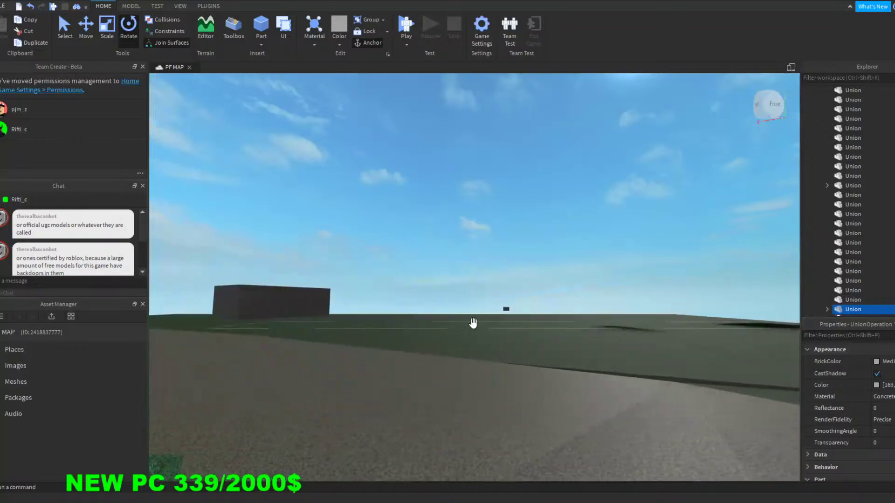
pyautogui.press('s')
pyautogui.moveTo(531, 240); pyautogui.dragTo(510, 212, button='right')
pyautogui.press('w')
pyautogui.press('s')
pyautogui.press('s')
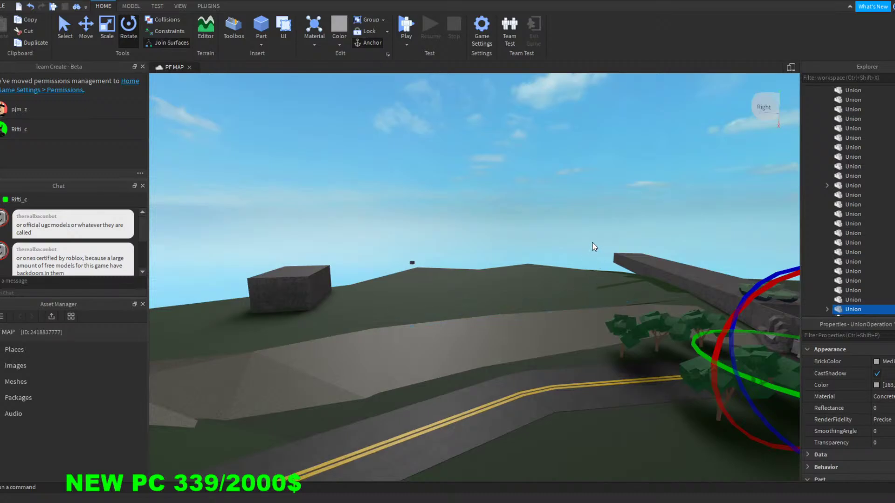
pyautogui.click(589, 239)
pyautogui.moveTo(590, 240); pyautogui.dragTo(575, 239, button='right')
pyautogui.press('d')
pyautogui.press('d')
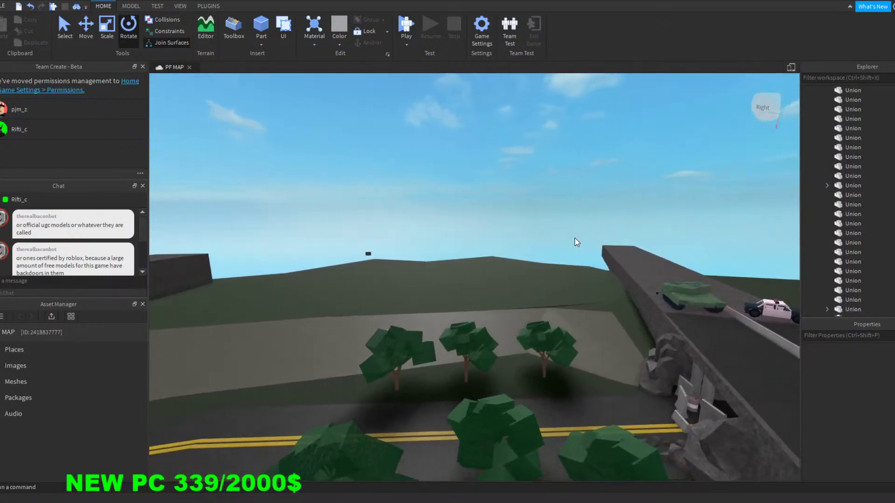
# Step: Nudge the low concrete barrier along the yellow road lines toward the underpass and deselect it
pyautogui.press('w')
pyautogui.press('w')
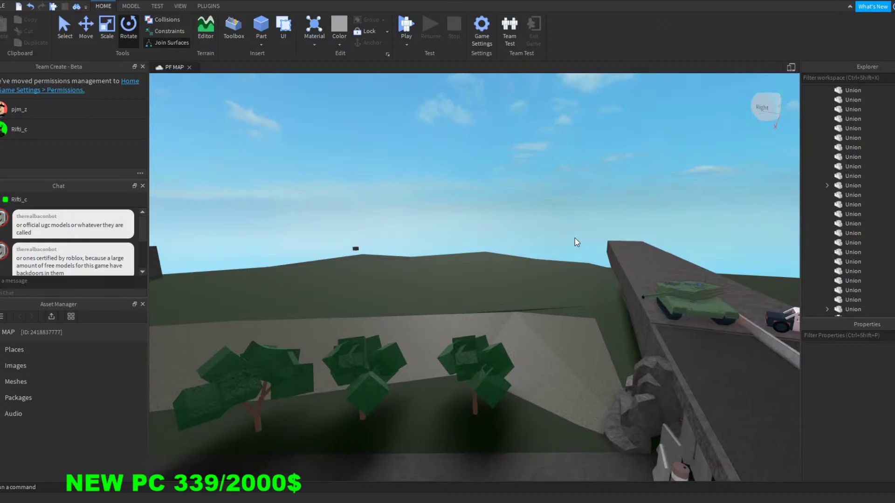
pyautogui.moveTo(575, 239)
pyautogui.mouseDown(button='right')
pyautogui.moveTo(584, 238)
pyautogui.moveTo(574, 237)
pyautogui.mouseUp(button='right')
pyautogui.press('w')
pyautogui.press('w')
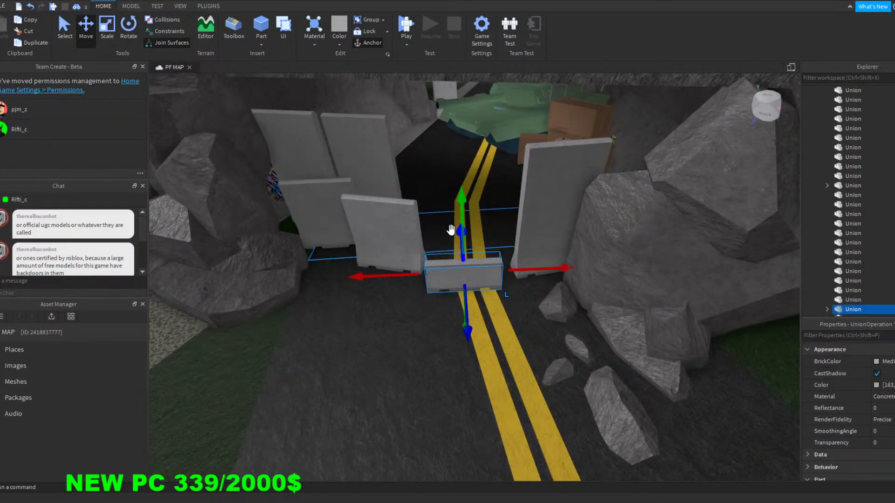
pyautogui.moveTo(450, 231); pyautogui.dragTo(452, 230, button='right')
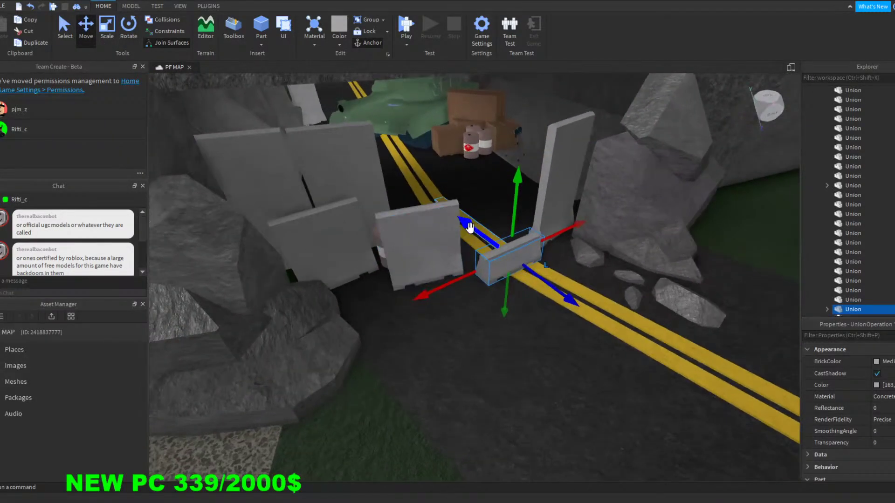
pyautogui.moveTo(469, 228); pyautogui.dragTo(462, 222)
pyautogui.press('d')
pyautogui.moveTo(503, 287)
pyautogui.mouseDown(button='right')
pyautogui.moveTo(494, 284)
pyautogui.moveTo(505, 283)
pyautogui.mouseUp(button='right')
pyautogui.click(477, 249)
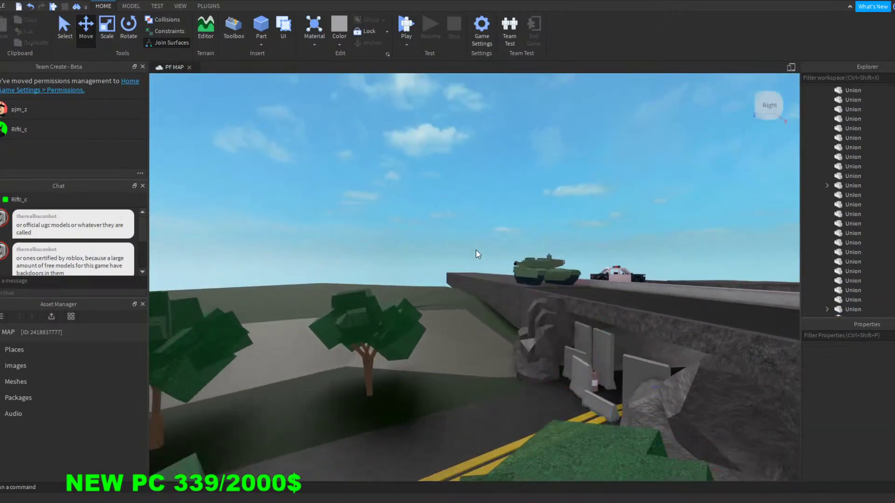
# Step: Examine the roadside trees and the gravel strip beside the highway
pyautogui.press('a')
pyautogui.moveTo(474, 250); pyautogui.dragTo(475, 248, button='right')
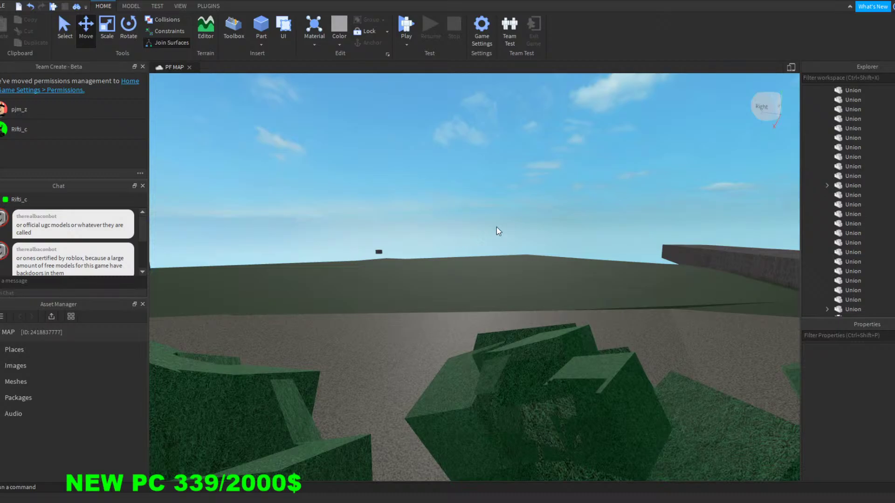
pyautogui.moveTo(550, 226); pyautogui.dragTo(549, 228, button='right')
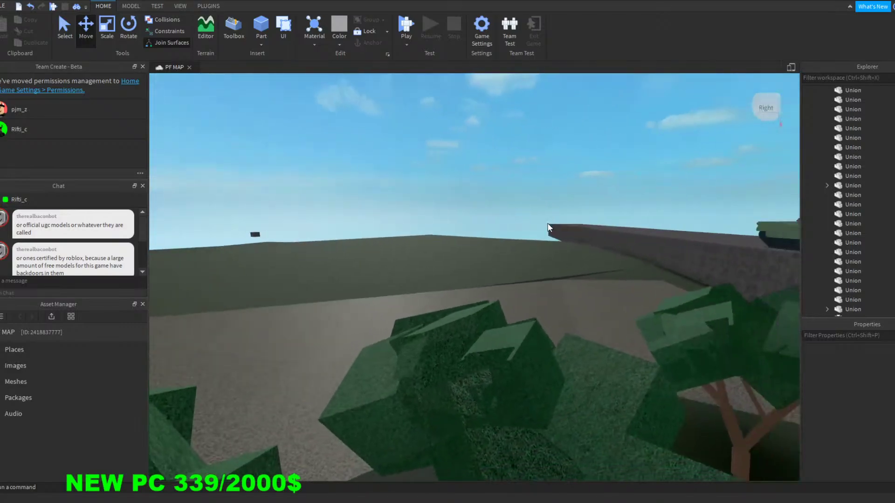
pyautogui.moveTo(547, 224); pyautogui.dragTo(547, 223, button='right')
pyautogui.press('s')
pyautogui.press('d')
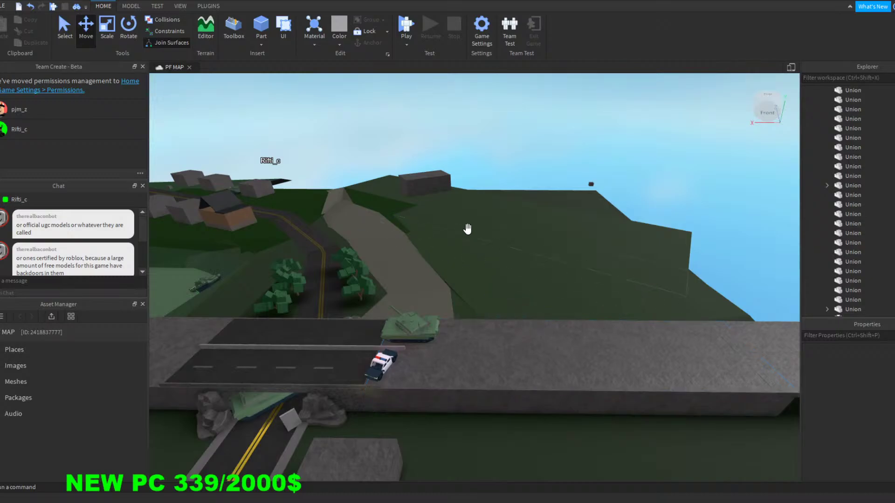
# Step: Survey the highway overpass, the village road and the open hillside behind it from above
pyautogui.press('a')
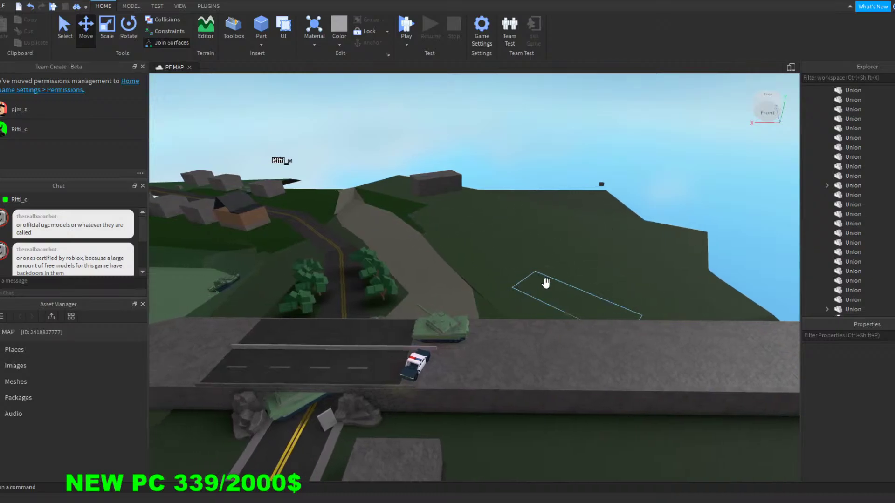
pyautogui.press('a')
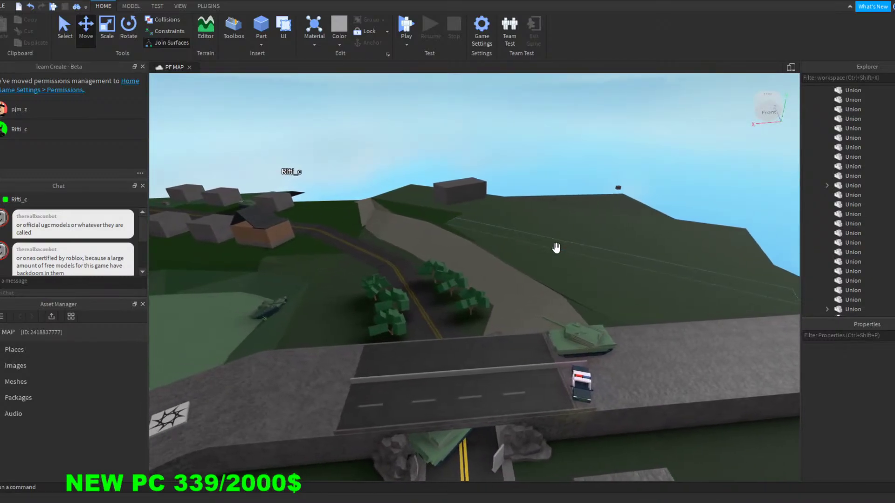
pyautogui.press('a')
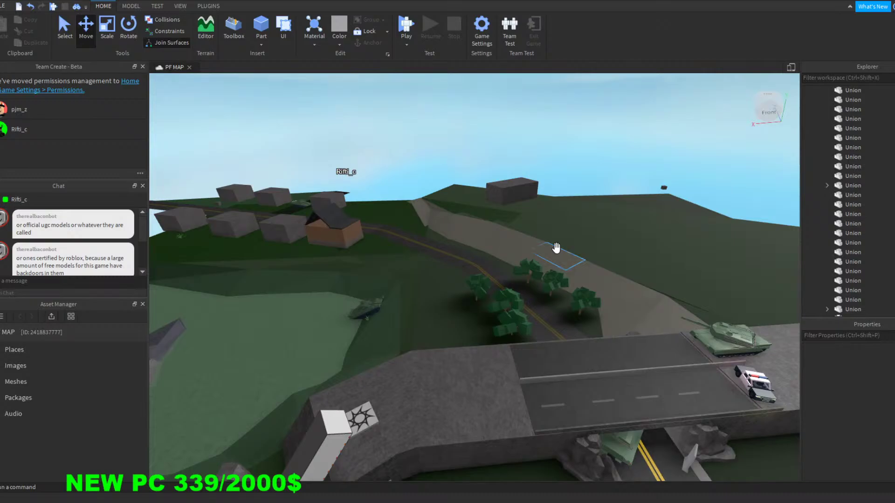
pyautogui.press('s')
pyautogui.press('d')
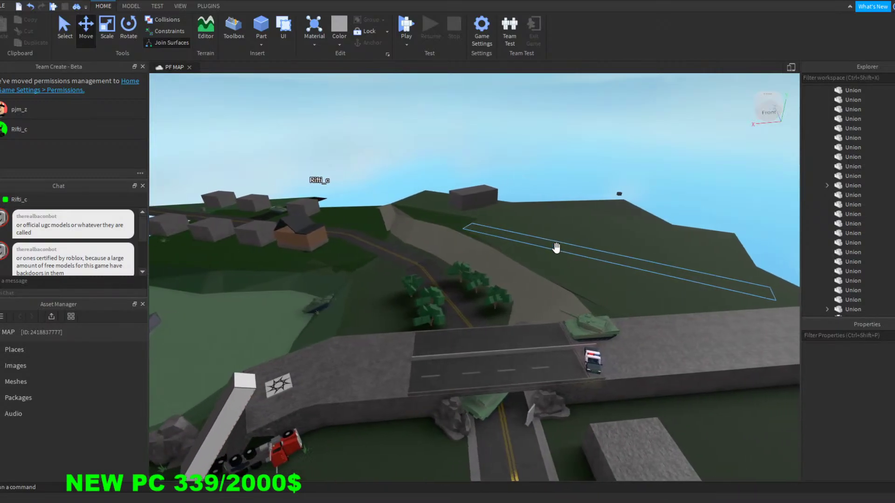
pyautogui.press('d')
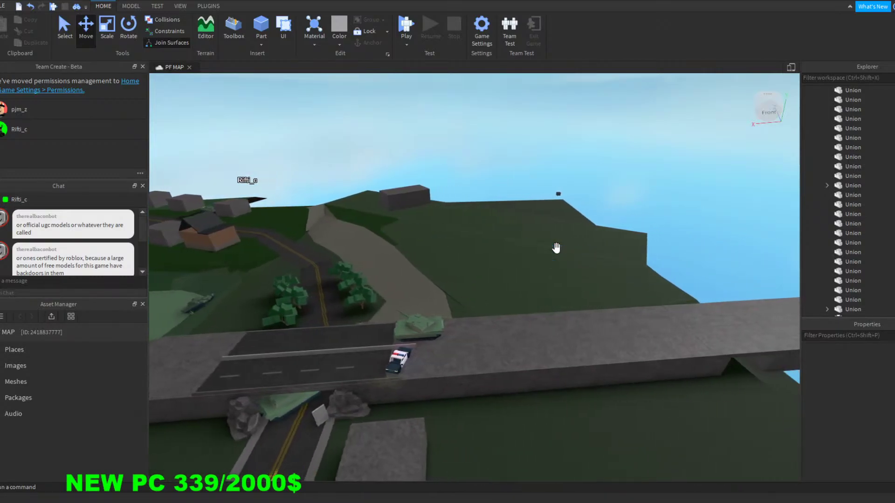
pyautogui.press('a')
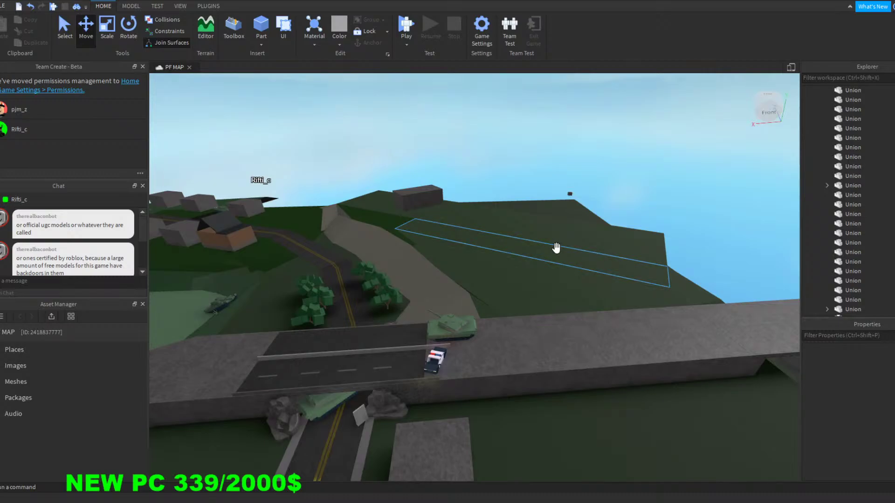
pyautogui.press('s')
pyautogui.press('a')
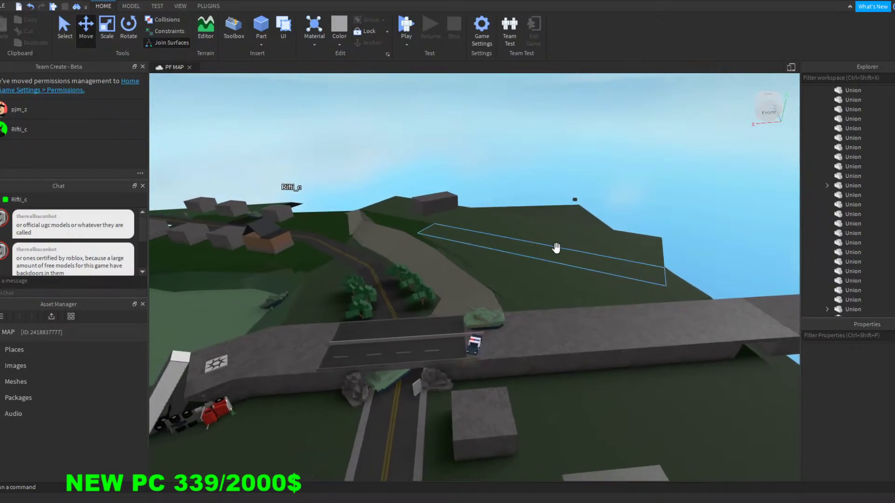
pyautogui.press('d')
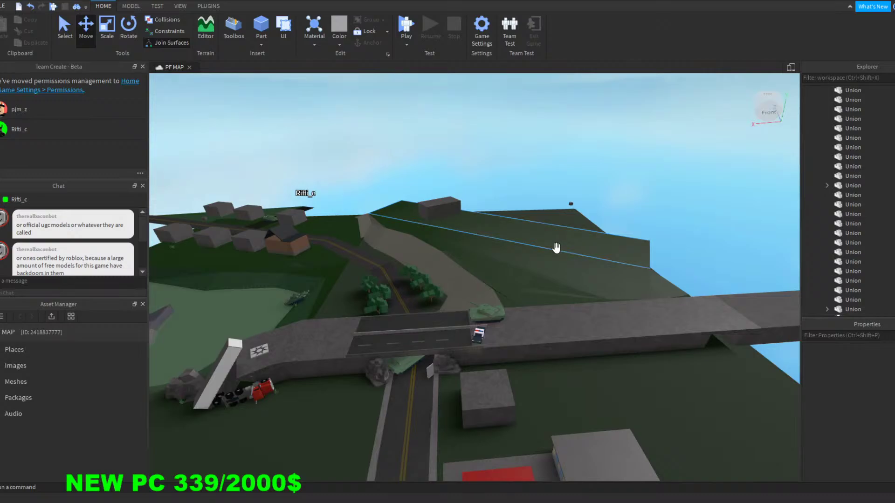
pyautogui.press('a')
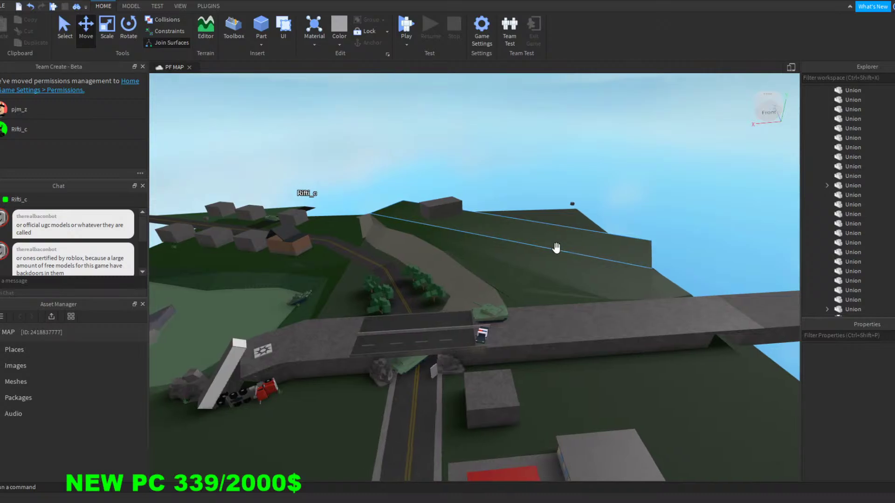
pyautogui.press('d')
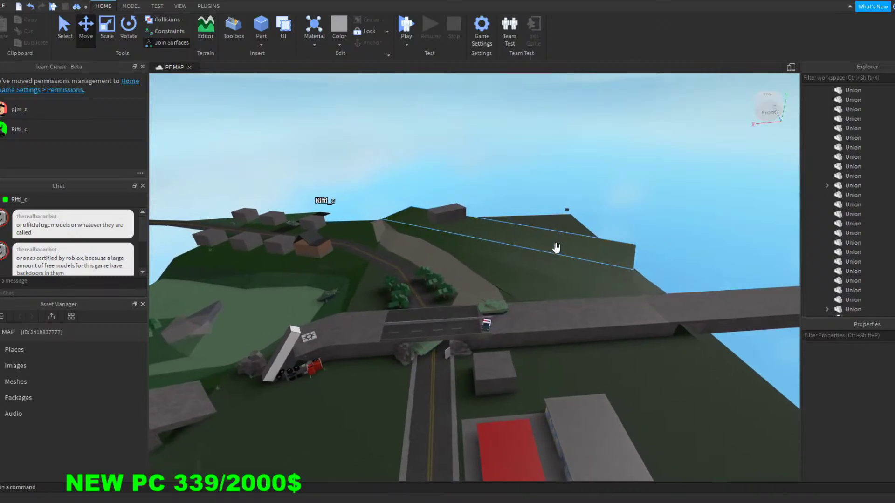
pyautogui.press('w')
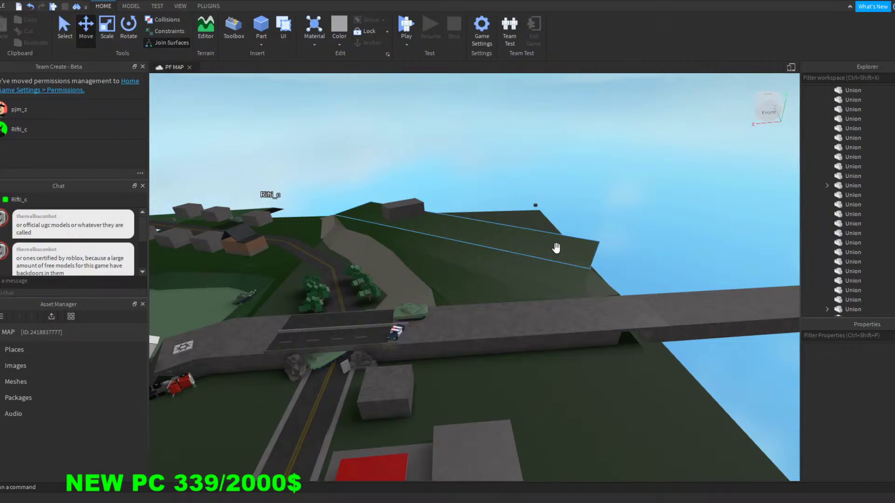
# Step: Examine the grass field around the large concrete block and the gas station from several angles
pyautogui.moveTo(695, 240); pyautogui.dragTo(563, 350, button='right')
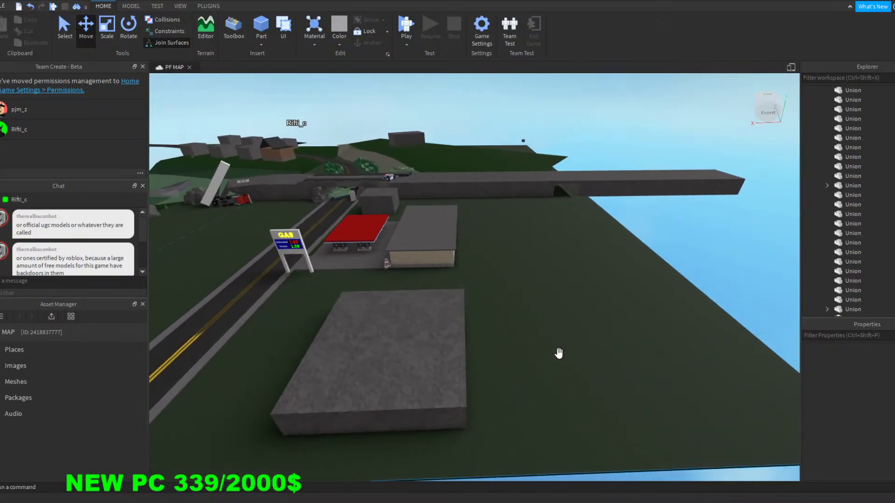
pyautogui.press('a')
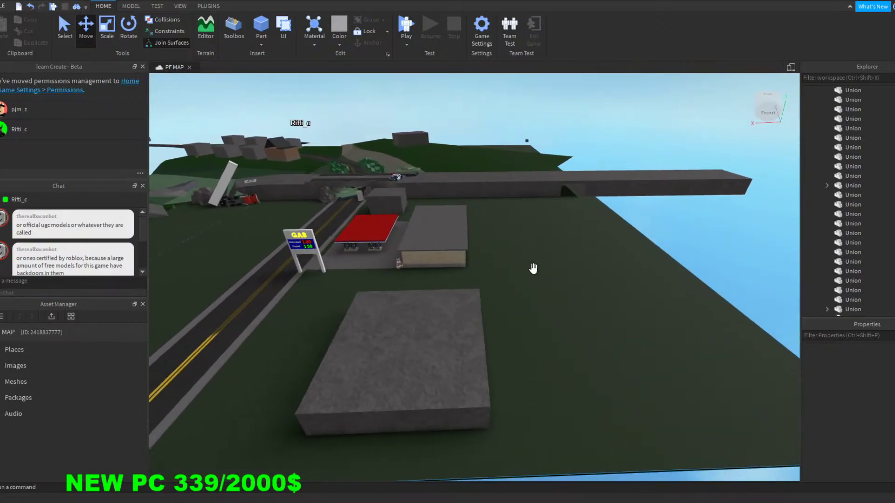
pyautogui.press('s')
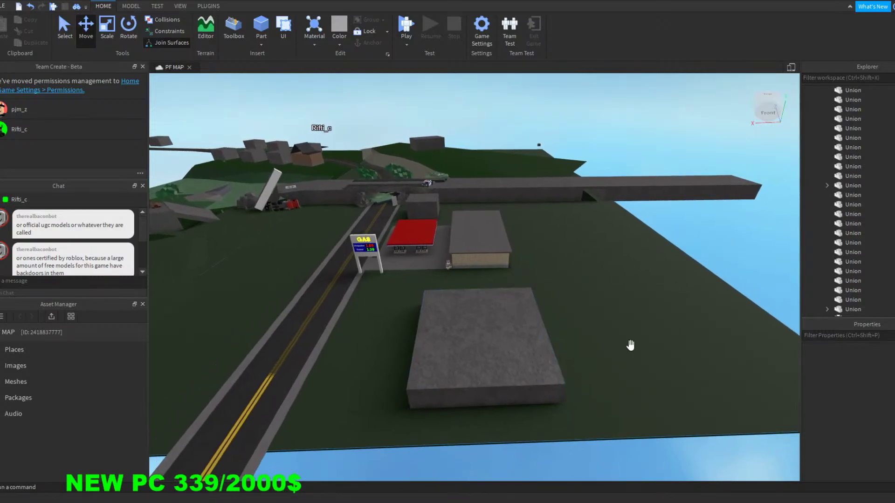
pyautogui.press('a')
pyautogui.press('d')
pyautogui.press('d')
pyautogui.moveTo(542, 335); pyautogui.dragTo(635, 388, button='right')
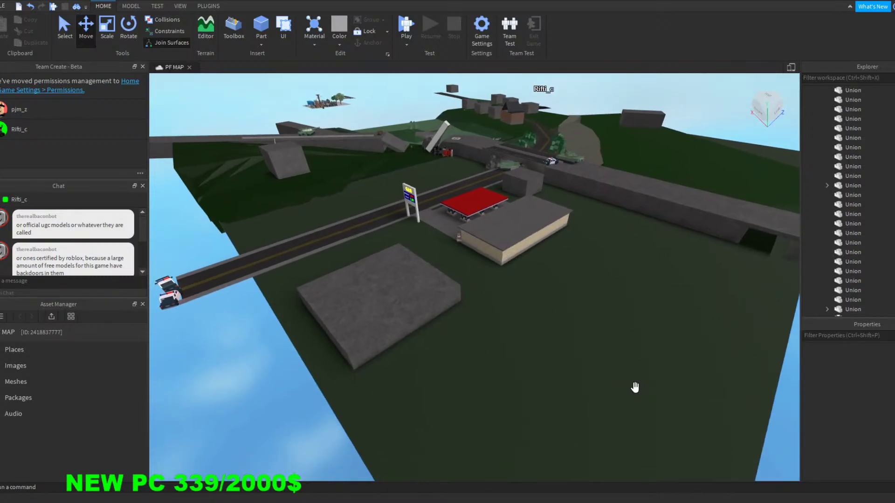
pyautogui.press('d')
pyautogui.moveTo(688, 396)
pyautogui.mouseDown(button='right')
pyautogui.moveTo(700, 393)
pyautogui.moveTo(688, 396)
pyautogui.mouseUp(button='right')
pyautogui.press('w')
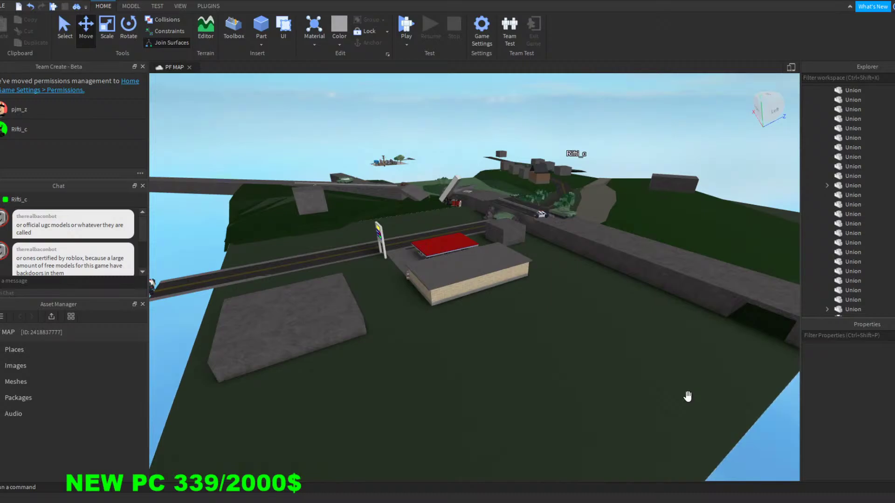
pyautogui.moveTo(687, 396); pyautogui.dragTo(687, 397, button='right')
pyautogui.press('a')
pyautogui.moveTo(687, 397)
pyautogui.mouseDown(button='right')
pyautogui.moveTo(709, 387)
pyautogui.moveTo(691, 396)
pyautogui.mouseUp(button='right')
pyautogui.press('w')
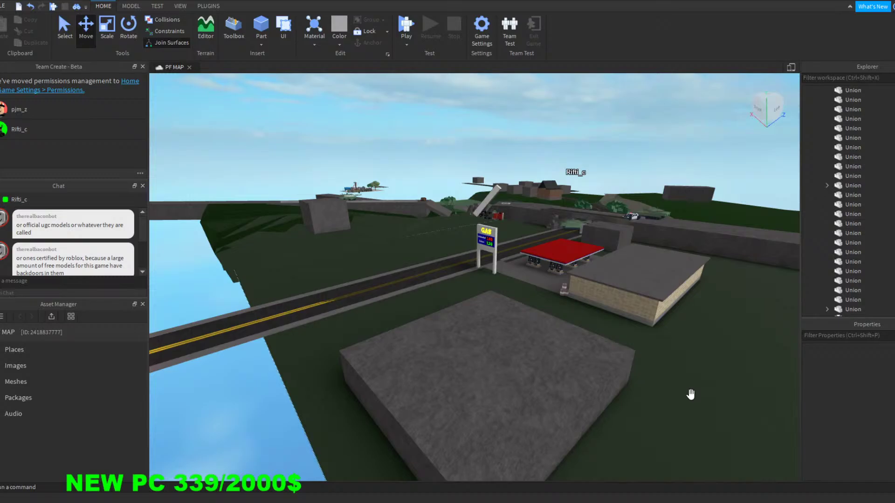
# Step: Inspect the gas station's sign, canopy and shop along the road leading to the underpass
pyautogui.moveTo(415, 171); pyautogui.dragTo(414, 169, button='right')
pyautogui.press('a')
pyautogui.press('w')
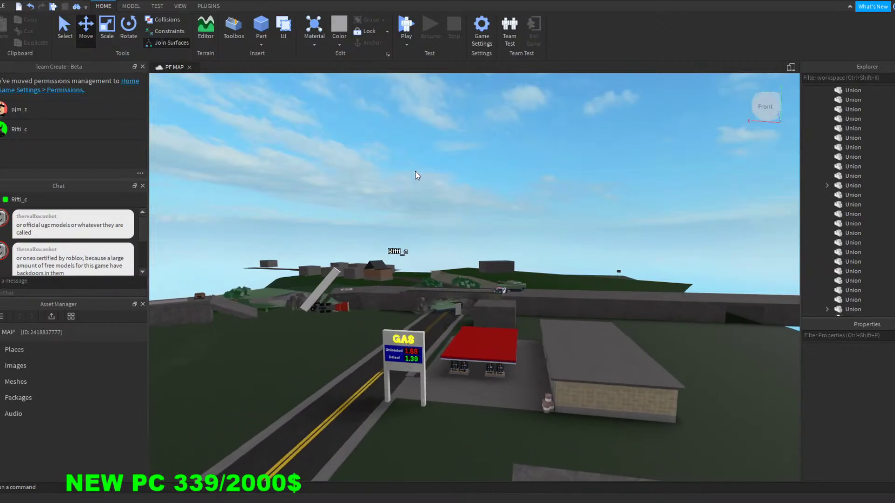
pyautogui.press('a')
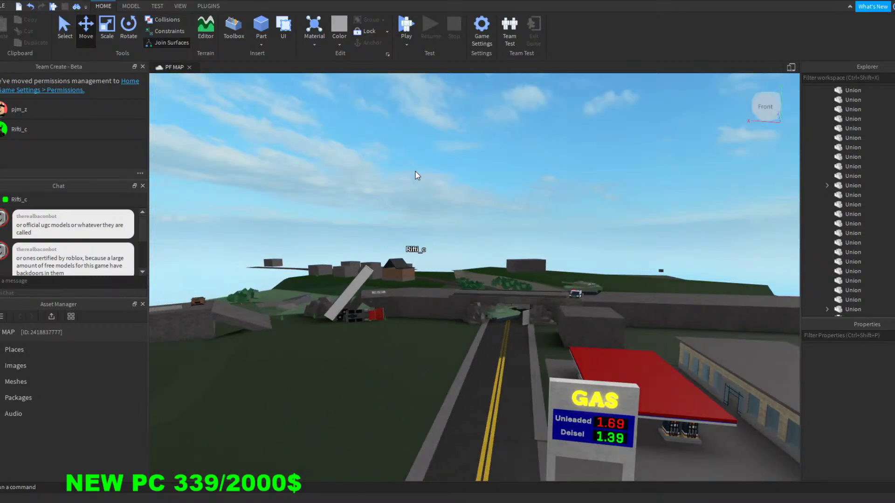
pyautogui.press('s')
pyautogui.press('d')
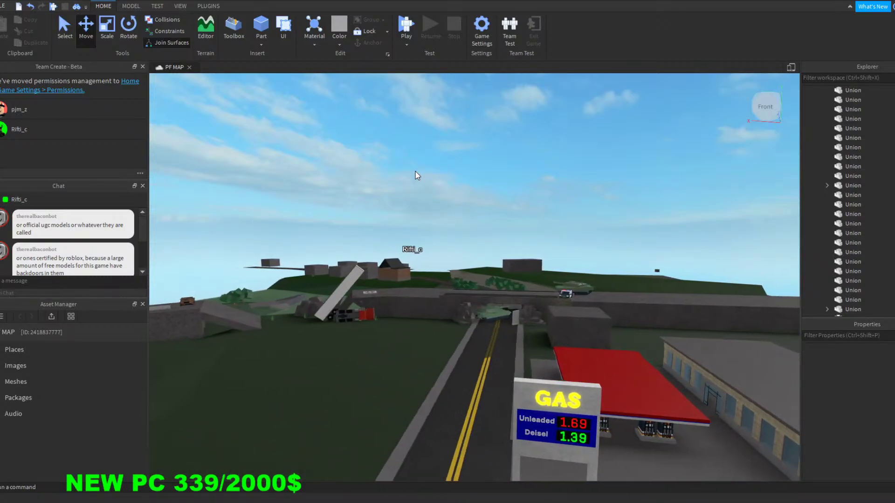
pyautogui.press('s')
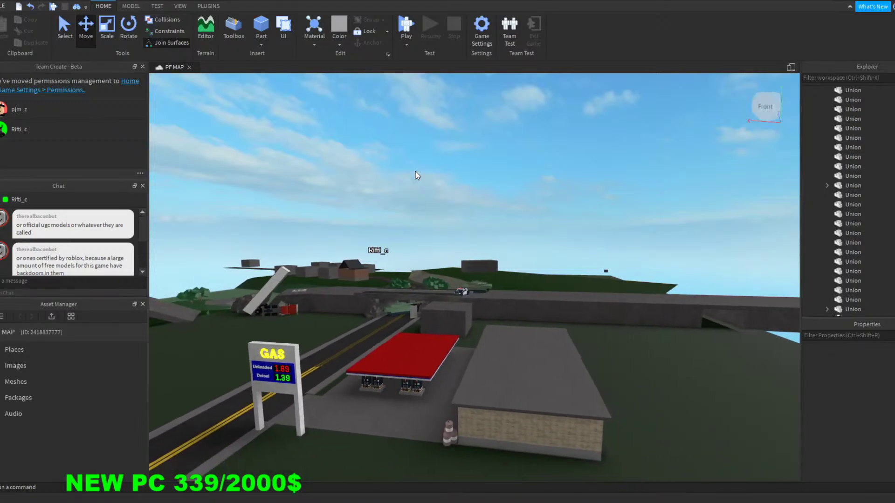
pyautogui.press('s')
pyautogui.press('d')
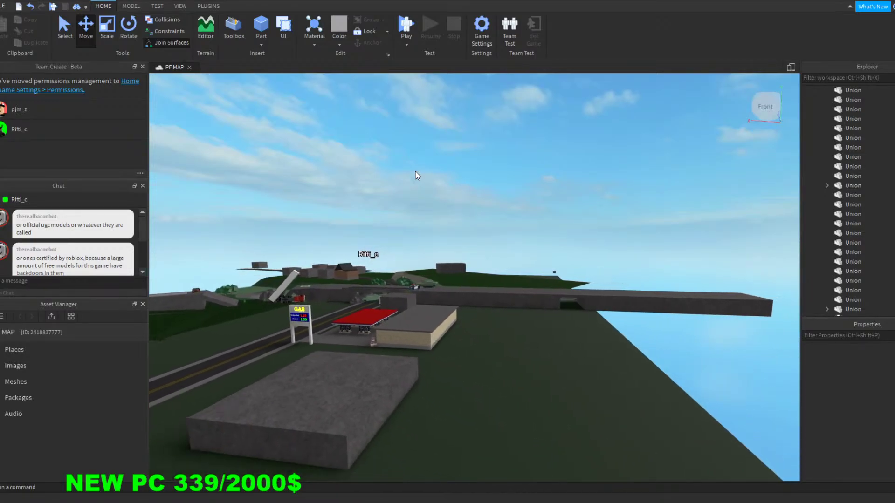
# Step: Examine the far end of the highway where it extends past the edge of the grass terrain
pyautogui.press('d')
pyautogui.press('w')
pyautogui.press('d')
pyautogui.moveTo(641, 245); pyautogui.dragTo(403, 322, button='right')
pyautogui.press('s')
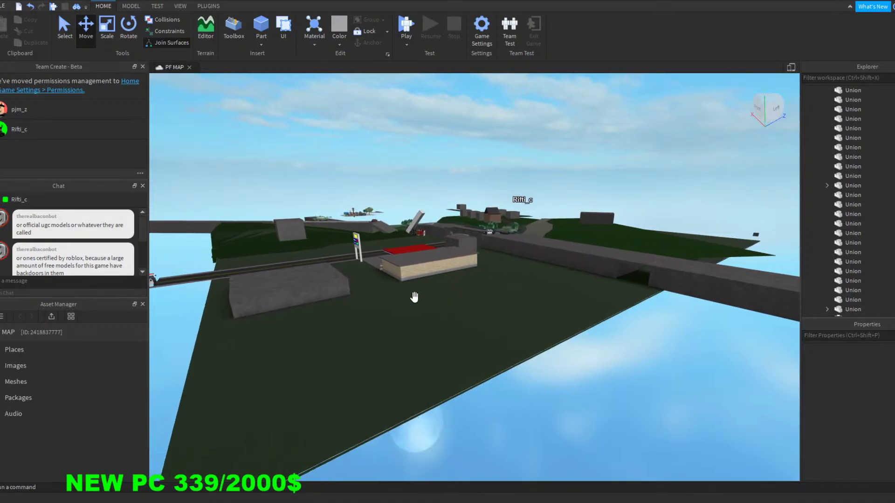
pyautogui.press('d')
pyautogui.moveTo(729, 254); pyautogui.dragTo(724, 253, button='right')
pyautogui.press('d')
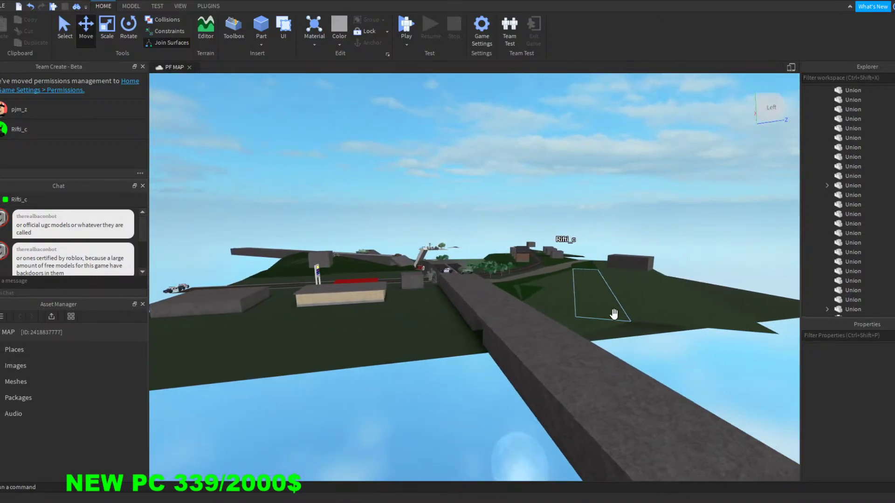
pyautogui.moveTo(565, 380); pyautogui.dragTo(563, 382, button='right')
pyautogui.press('a')
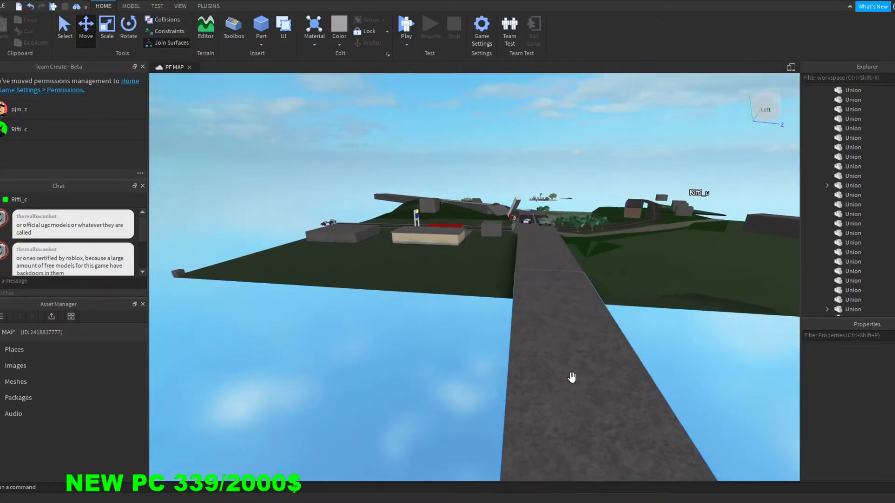
# Step: Inspect the empty grass area between the gas station shop, the highway and the map edge
pyautogui.press('w')
pyautogui.moveTo(572, 378); pyautogui.dragTo(572, 378, button='right')
pyautogui.press('w')
pyautogui.press('a')
pyautogui.press('a')
pyautogui.press('d')
pyautogui.press('s')
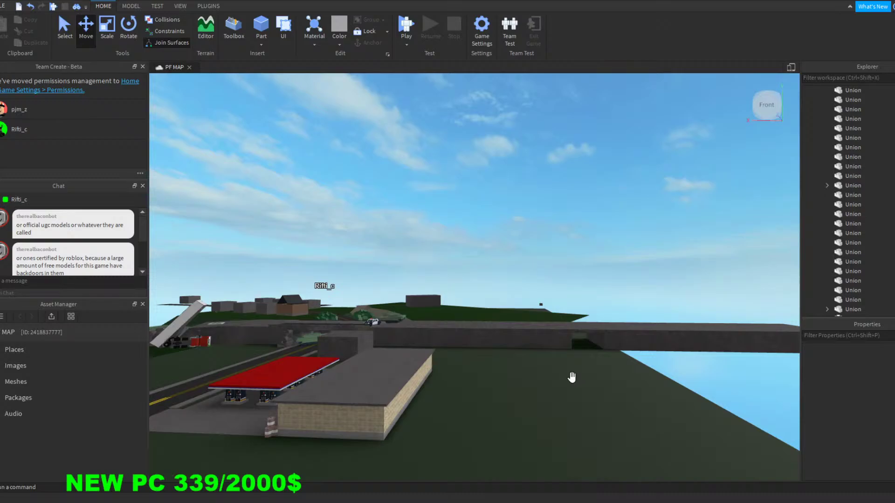
pyautogui.moveTo(588, 259)
pyautogui.mouseDown(button='right')
pyautogui.moveTo(578, 258)
pyautogui.moveTo(588, 258)
pyautogui.mouseUp(button='right')
pyautogui.moveTo(588, 257); pyautogui.dragTo(588, 258, button='right')
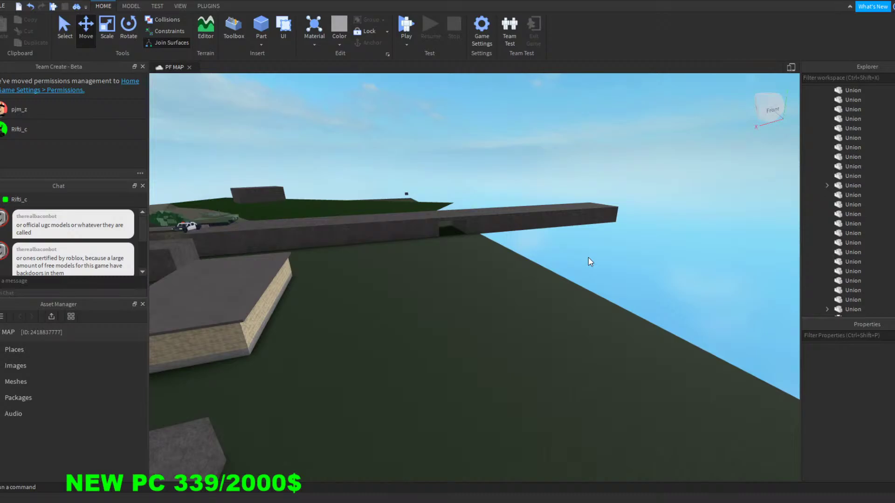
pyautogui.moveTo(588, 258); pyautogui.dragTo(588, 257, button='right')
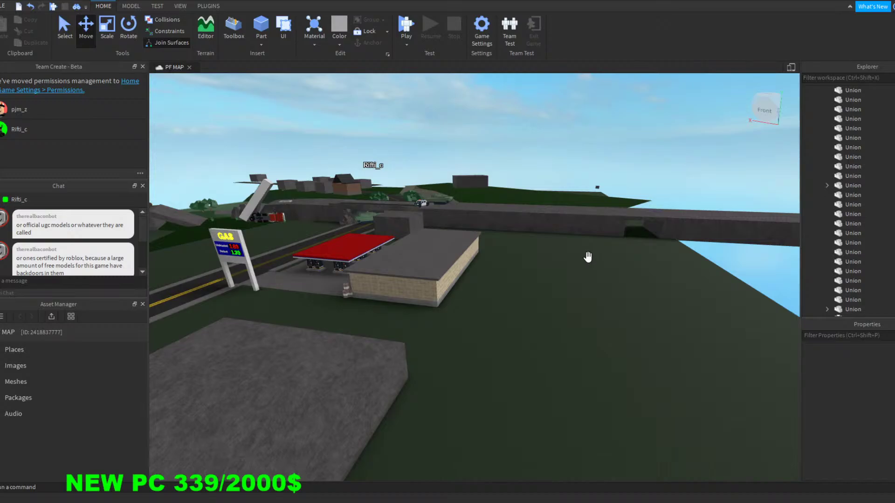
# Step: Examine the grass field behind the gas station shop and the terrain across the highway
pyautogui.moveTo(588, 257); pyautogui.dragTo(588, 257, button='right')
pyautogui.press('s')
pyautogui.press('d')
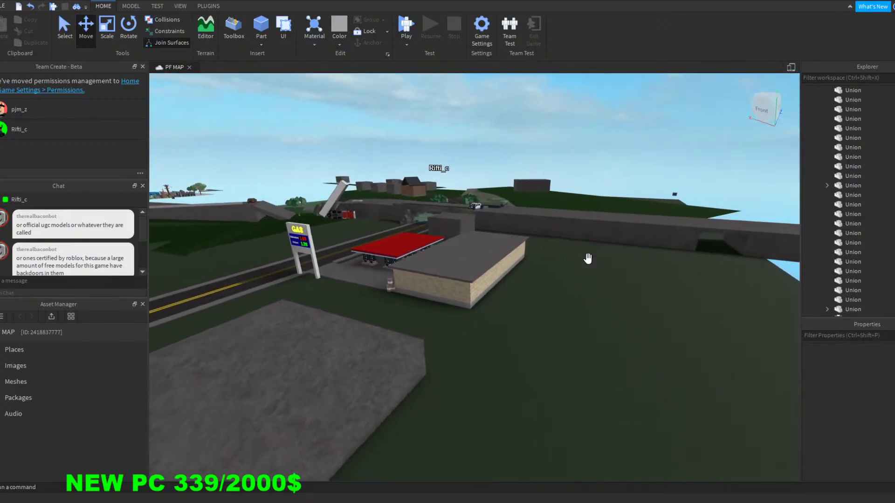
pyautogui.moveTo(725, 428); pyautogui.dragTo(726, 428, button='right')
pyautogui.press('w')
pyautogui.press('w')
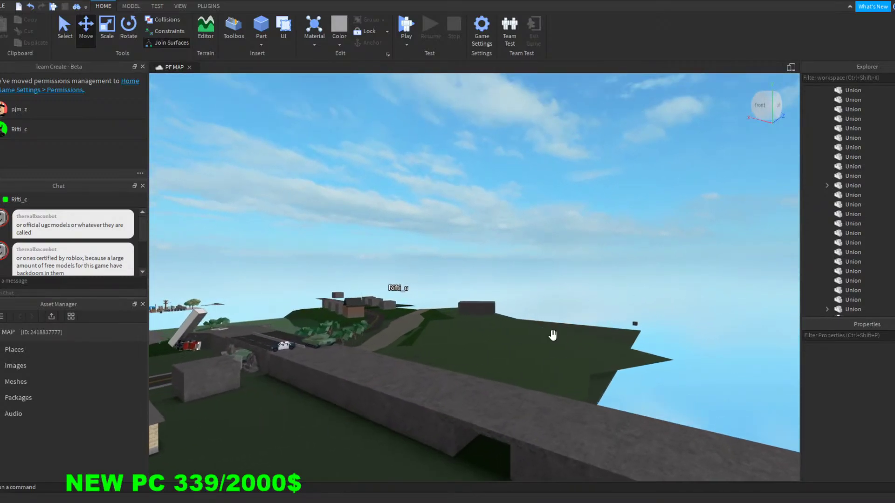
pyautogui.moveTo(687, 342); pyautogui.dragTo(687, 343, button='right')
pyautogui.moveTo(515, 283); pyautogui.dragTo(523, 241, button='right')
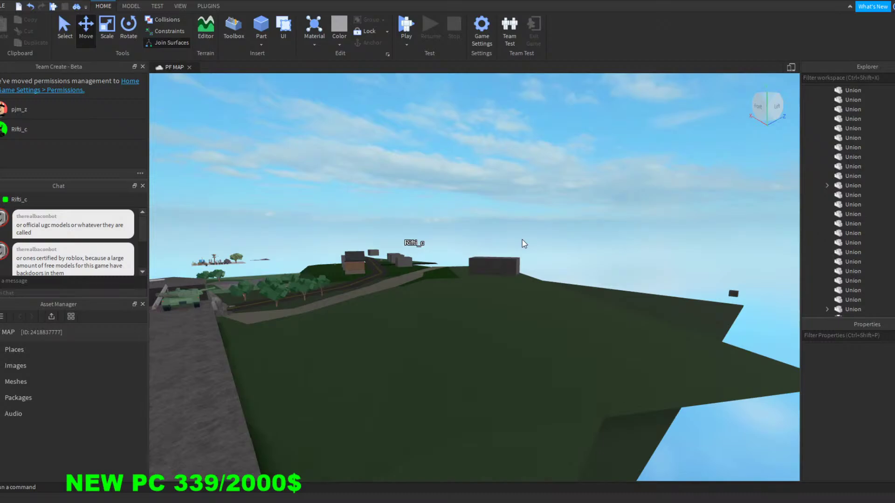
# Step: Compare the spacing between the gas station and the large concrete block from the map edge and the road
pyautogui.moveTo(637, 226); pyautogui.dragTo(637, 225, button='right')
pyautogui.press('s')
pyautogui.press('a')
pyautogui.moveTo(596, 377); pyautogui.dragTo(594, 379, button='right')
pyautogui.press('w')
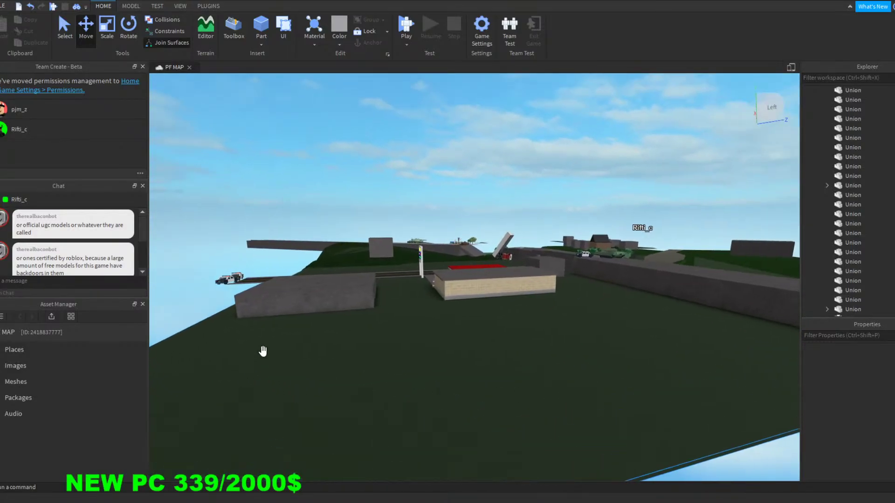
pyautogui.press('d')
pyautogui.press('a')
pyautogui.moveTo(617, 442); pyautogui.dragTo(618, 441, button='right')
pyautogui.press('w')
pyautogui.press('a')
pyautogui.press('a')
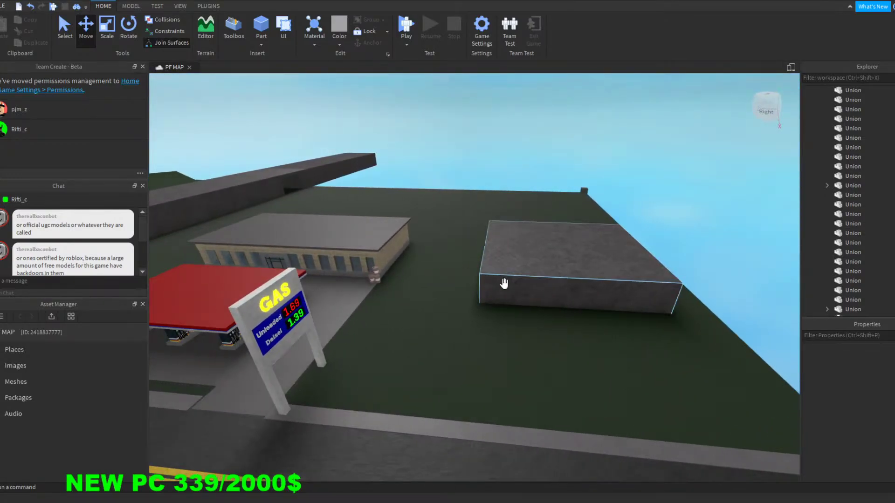
# Step: Inspect the large flat concrete block beside the gas station up close and from beyond the map corner
pyautogui.press('w')
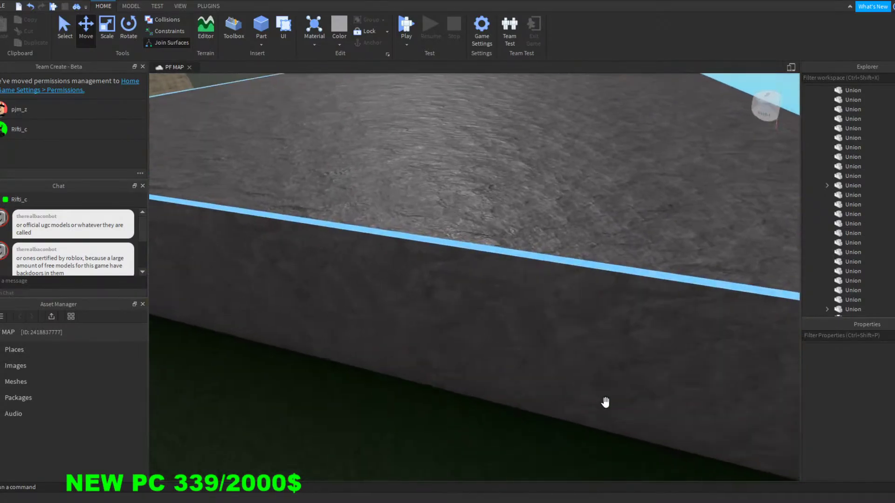
pyautogui.press('s')
pyautogui.moveTo(605, 402); pyautogui.dragTo(606, 402, button='right')
pyautogui.press('d')
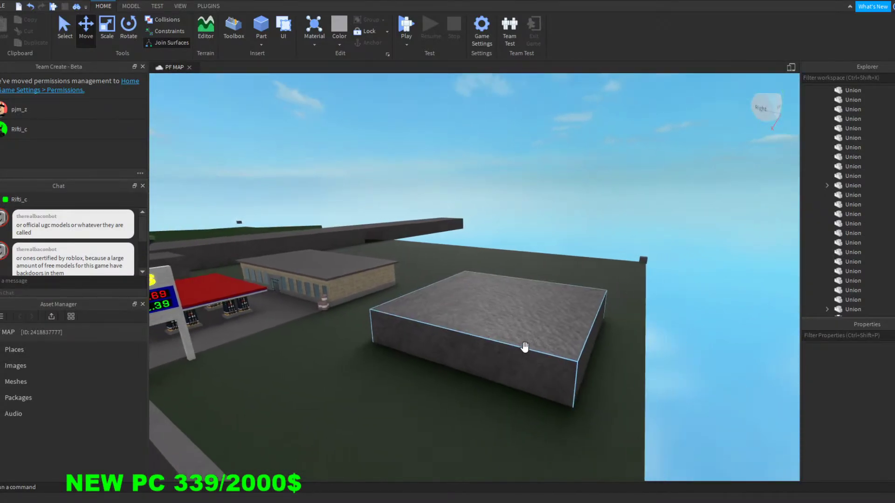
pyautogui.press('w')
pyautogui.moveTo(717, 415); pyautogui.dragTo(717, 415, button='right')
pyautogui.press('s')
pyautogui.press('s')
pyautogui.press('d')
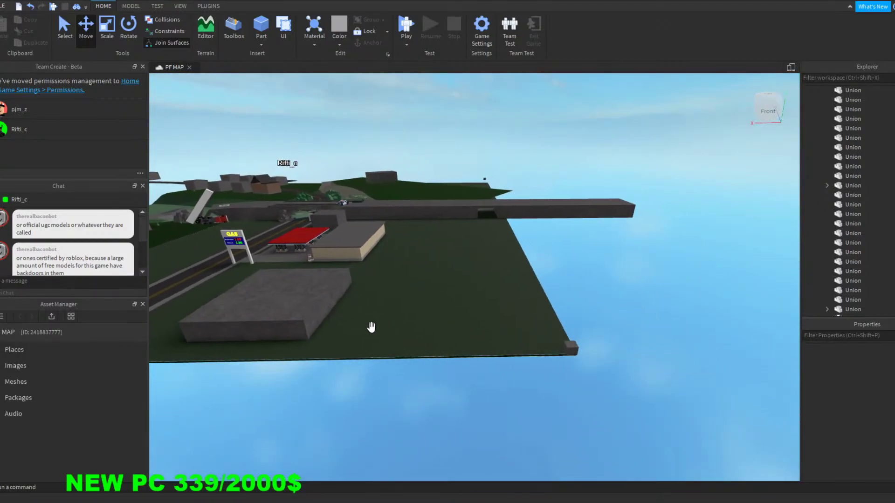
# Step: Examine the straight edge of the grass terrain from the small corner block to the overhanging highway
pyautogui.press('w')
pyautogui.press('a')
pyautogui.press('d')
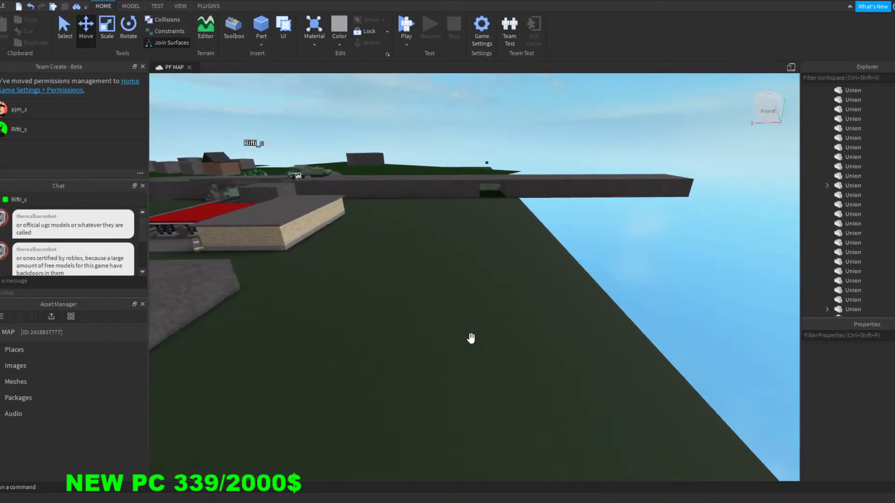
pyautogui.press('d')
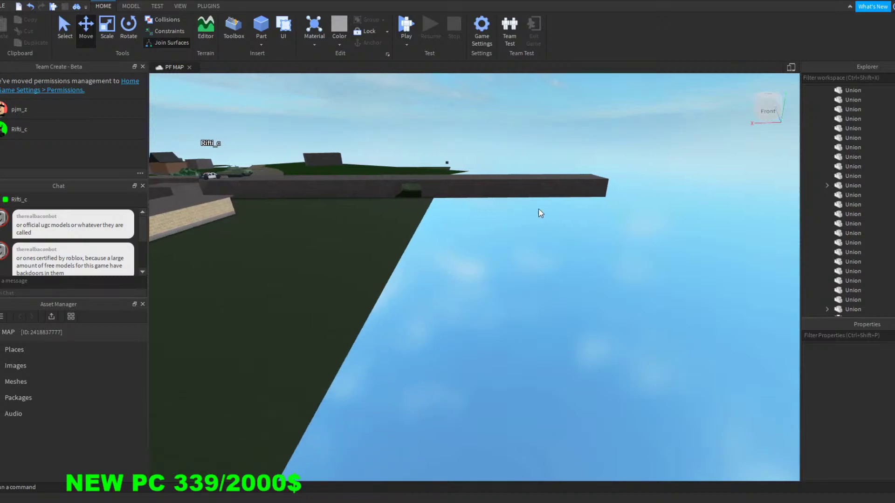
pyautogui.press('a')
pyautogui.moveTo(682, 212); pyautogui.dragTo(670, 216, button='right')
pyautogui.press('a')
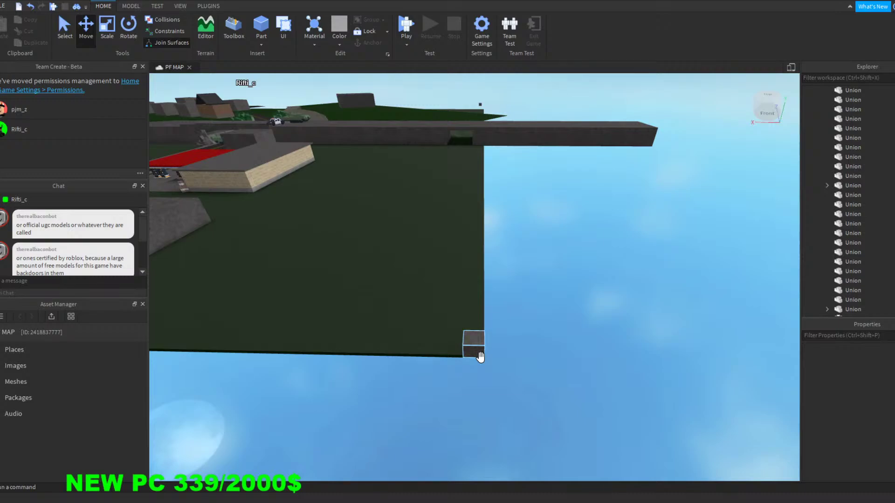
pyautogui.moveTo(578, 328); pyautogui.dragTo(562, 293, button='right')
pyautogui.press('w')
pyautogui.press('s')
pyautogui.press('w')
pyautogui.press('d')
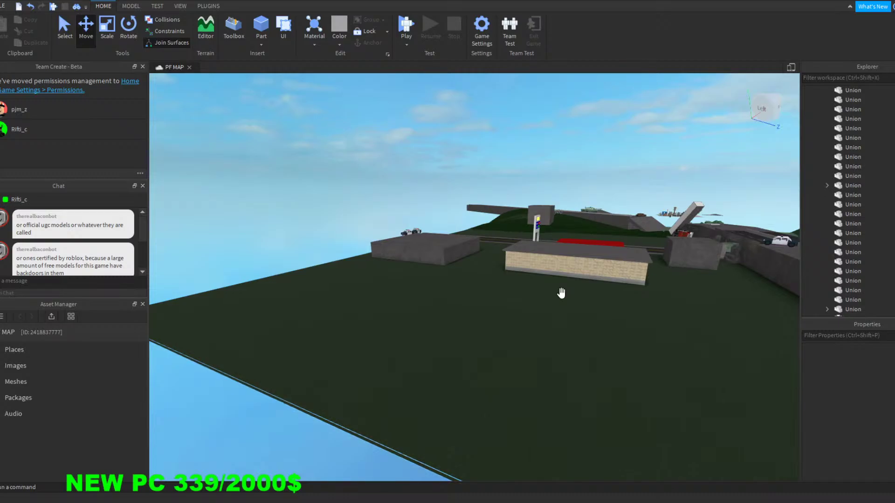
# Step: Inspect the highway's overhanging end and follow it back toward the gas station
pyautogui.moveTo(561, 293)
pyautogui.mouseDown(button='right')
pyautogui.moveTo(568, 290)
pyautogui.moveTo(559, 292)
pyautogui.mouseUp(button='right')
pyautogui.press('s')
pyautogui.press('d')
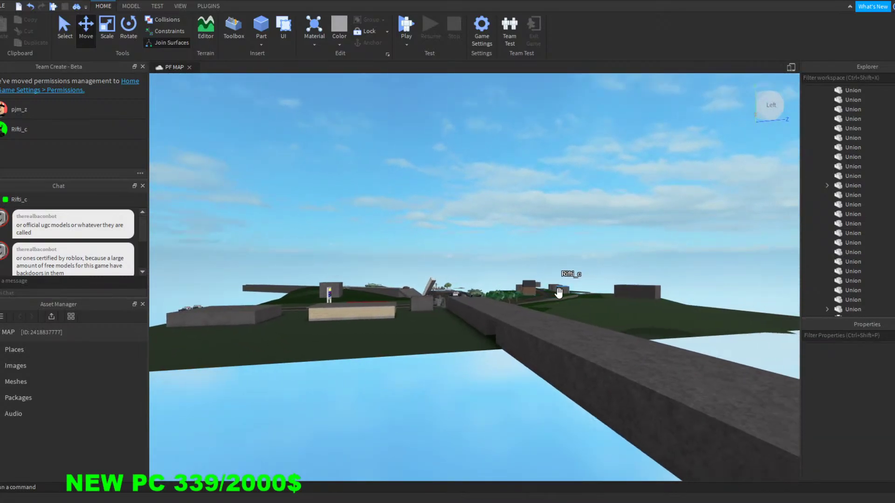
pyautogui.press('d')
pyautogui.press('w')
pyautogui.press('a')
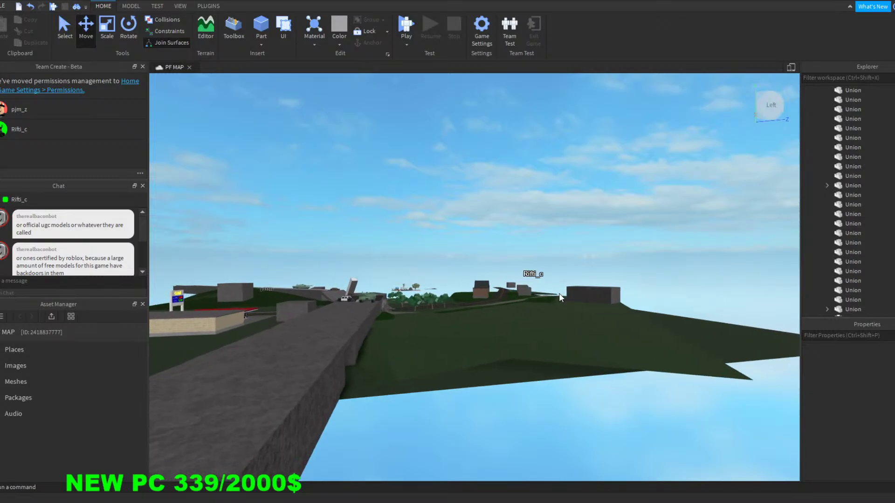
pyautogui.press('a')
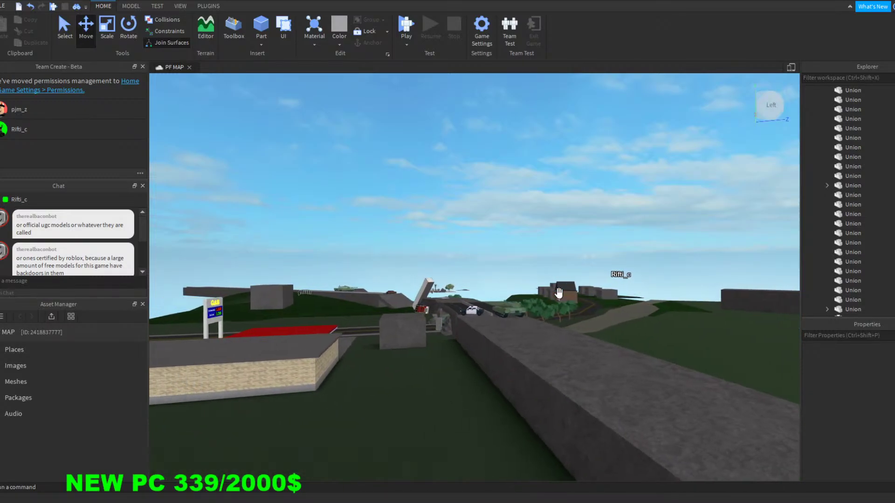
pyautogui.press('a')
pyautogui.press('w')
# Step: Examine the jagged terrain edge beyond the highway opening, facing the houses and the distant concrete block
pyautogui.moveTo(485, 229); pyautogui.dragTo(469, 208, button='right')
pyautogui.press('w')
pyautogui.press('w')
pyautogui.press('s')
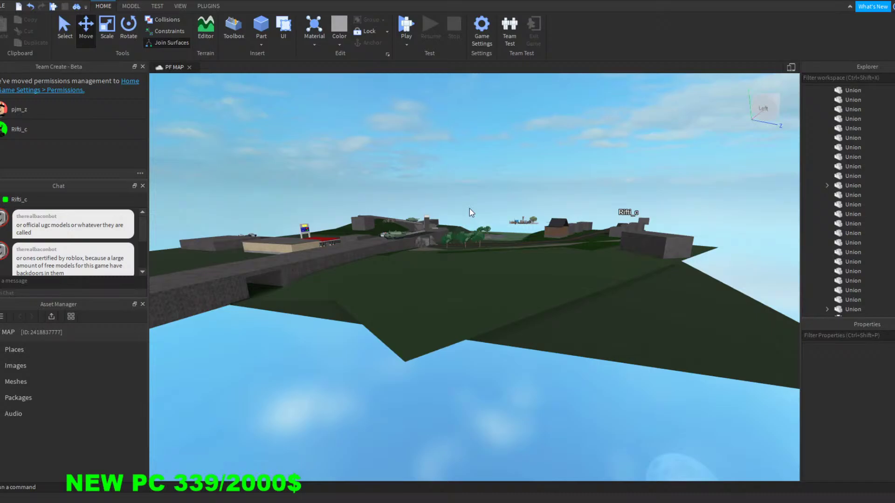
pyautogui.moveTo(527, 177); pyautogui.dragTo(528, 177, button='right')
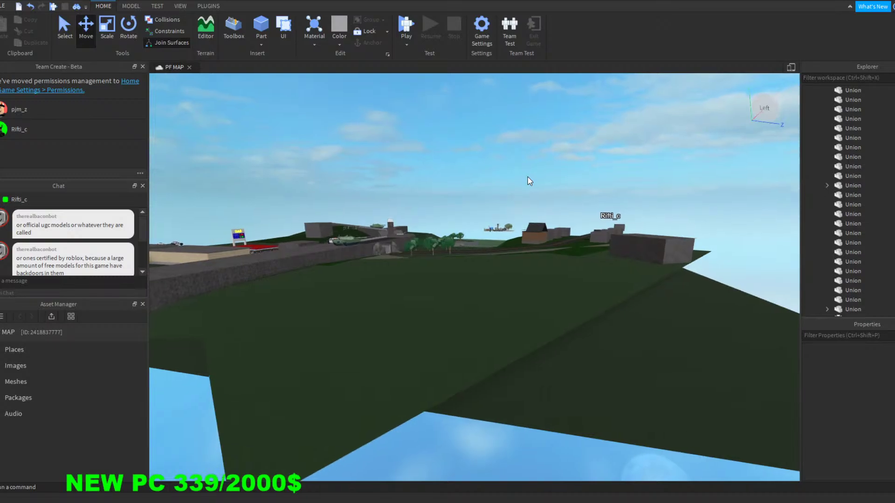
pyautogui.moveTo(528, 178); pyautogui.dragTo(528, 177, button='right')
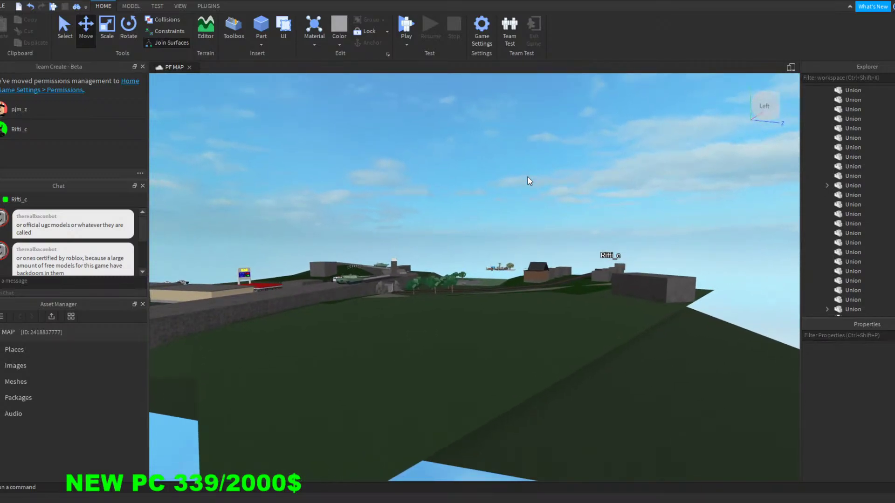
pyautogui.press('a')
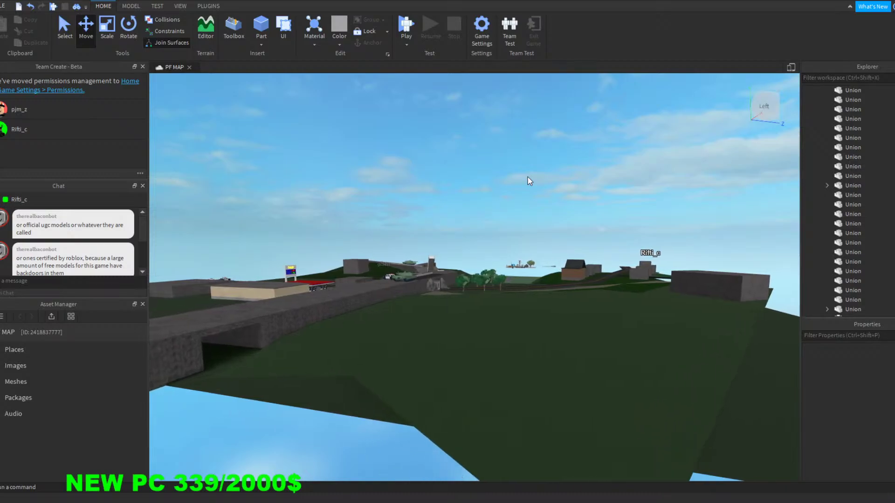
pyautogui.press('w')
# Step: Tour the map to the broken highway section and inspect the concrete ramp by the rusted car
pyautogui.moveTo(528, 180); pyautogui.dragTo(554, 217, button='right')
pyautogui.press('w')
pyautogui.press('w')
pyautogui.press('d')
pyautogui.press('w')
pyautogui.press('s')
pyautogui.press('a')
pyautogui.press('d')
pyautogui.press('s')
pyautogui.press('d')
pyautogui.moveTo(567, 162); pyautogui.dragTo(546, 144, button='right')
pyautogui.press('a')
pyautogui.press('s')
pyautogui.press('a')
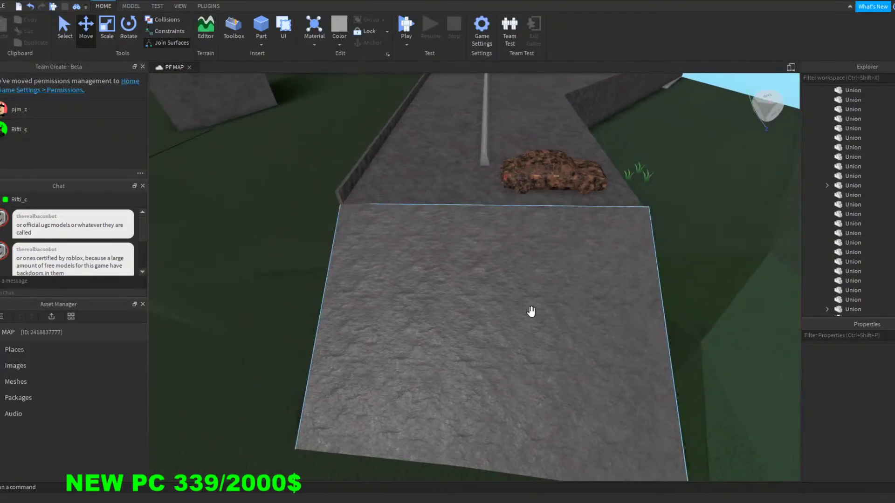
# Step: View the gas station's canopy, pumps, price sign and shop from the front
pyautogui.press('a')
pyautogui.moveTo(303, 218); pyautogui.dragTo(298, 220, button='right')
pyautogui.press('w')
pyautogui.press('d')
pyautogui.press('d')
pyautogui.press('w')
pyautogui.press('w')
pyautogui.press('d')
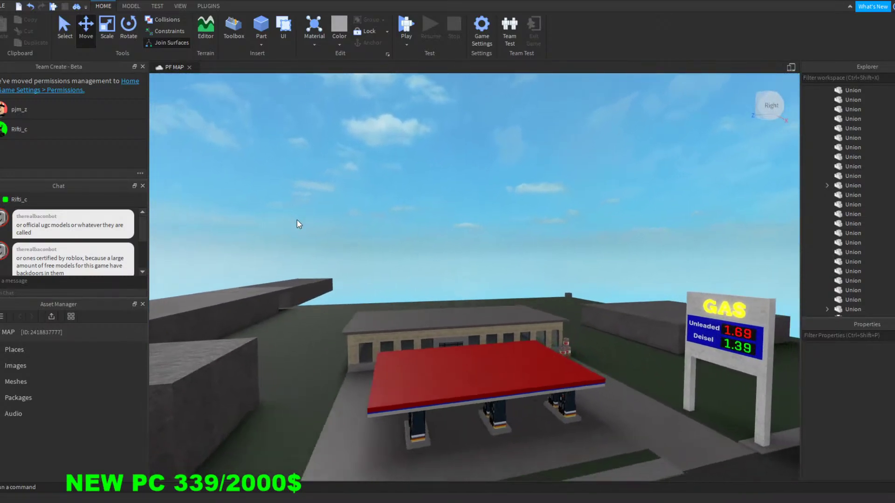
# Step: Examine the grass field with the concrete cube across the road from the gas station
pyautogui.press('w')
pyautogui.press('s')
pyautogui.moveTo(297, 219); pyautogui.dragTo(297, 220, button='right')
pyautogui.press('s')
pyautogui.press('w')
pyautogui.press('w')
pyautogui.press('s')
pyautogui.moveTo(530, 230); pyautogui.dragTo(499, 249, button='middle')
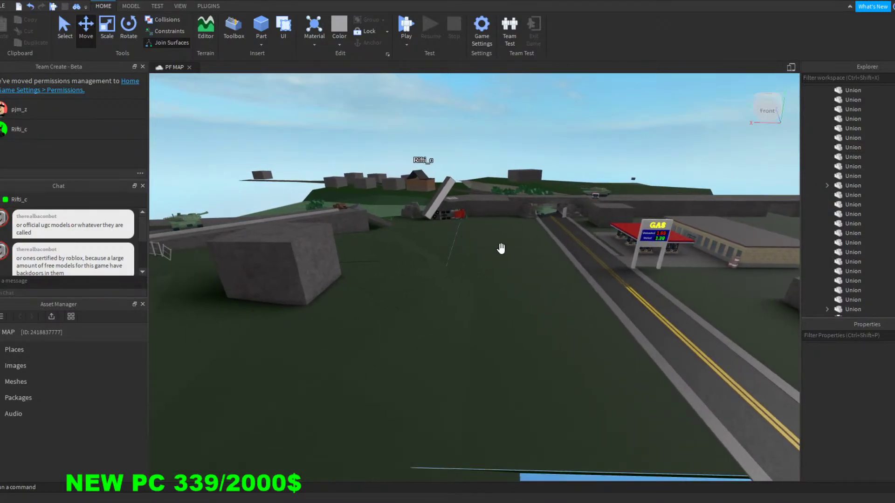
pyautogui.press('d')
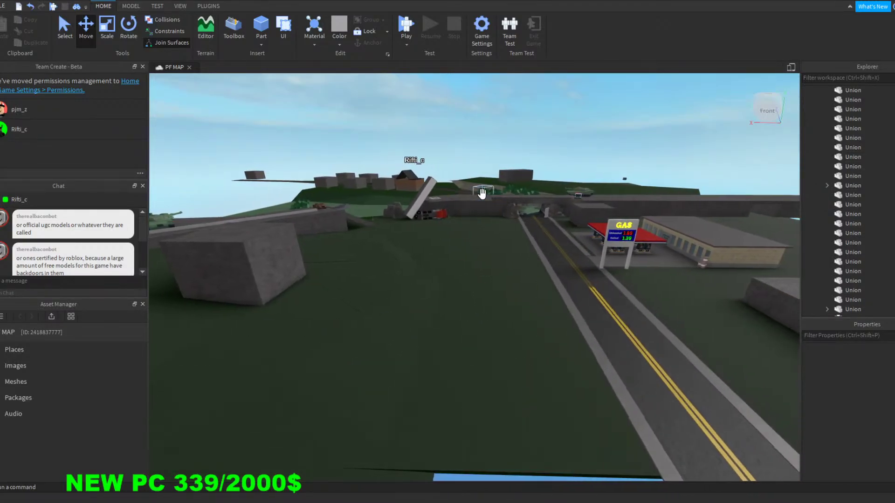
pyautogui.press('d')
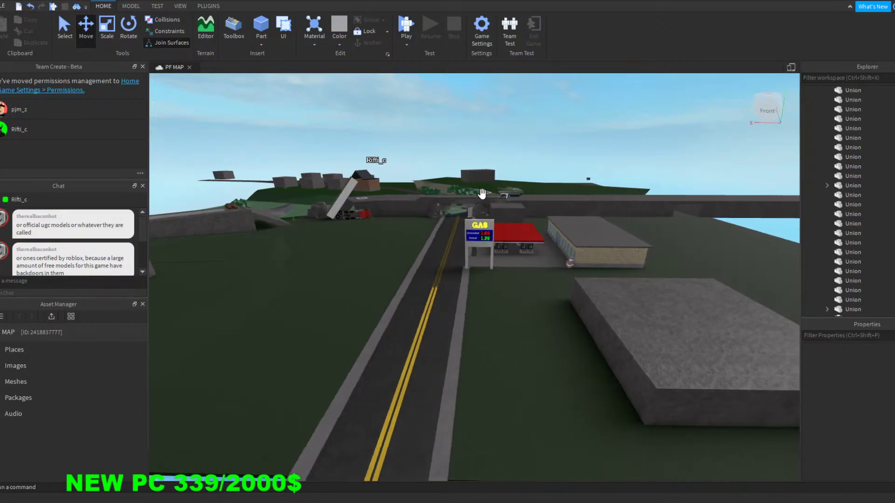
# Step: Follow the road past the gas sign and inspect the concrete block beside the tank-blocked underpass
pyautogui.press('w')
pyautogui.press('a')
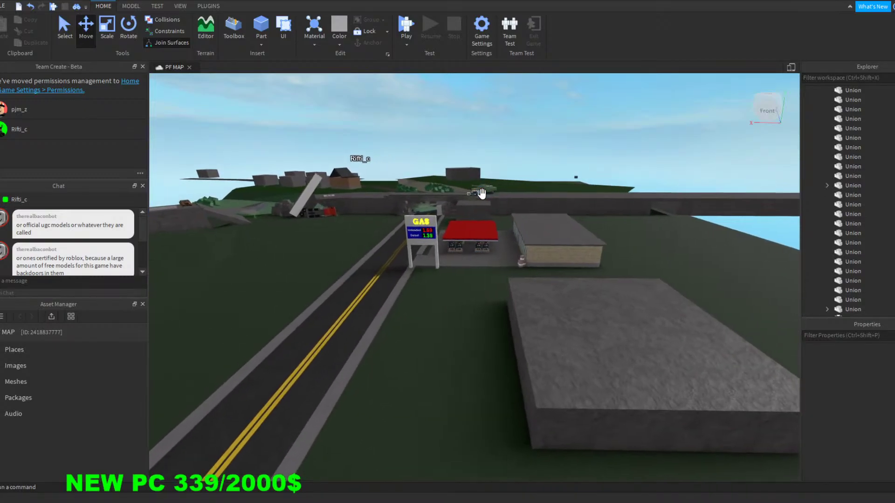
pyautogui.moveTo(434, 153); pyautogui.dragTo(421, 152, button='right')
pyautogui.press('w')
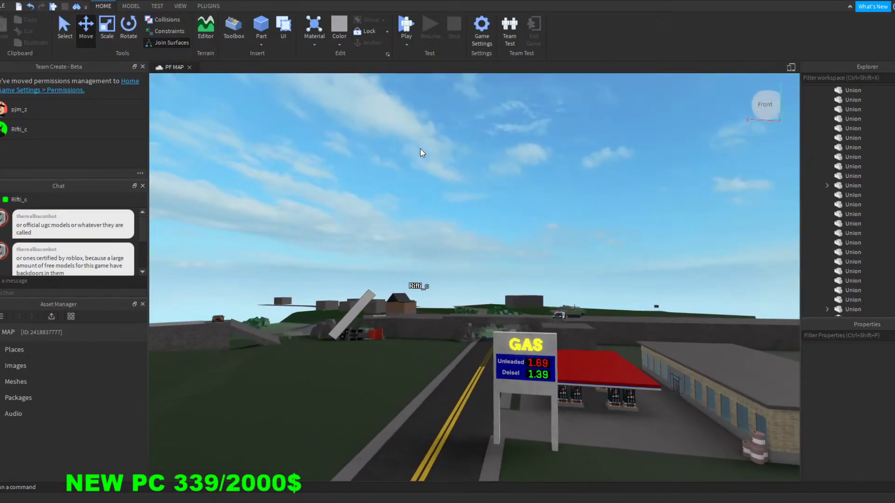
pyautogui.moveTo(484, 218); pyautogui.dragTo(502, 227, button='right')
pyautogui.press('w')
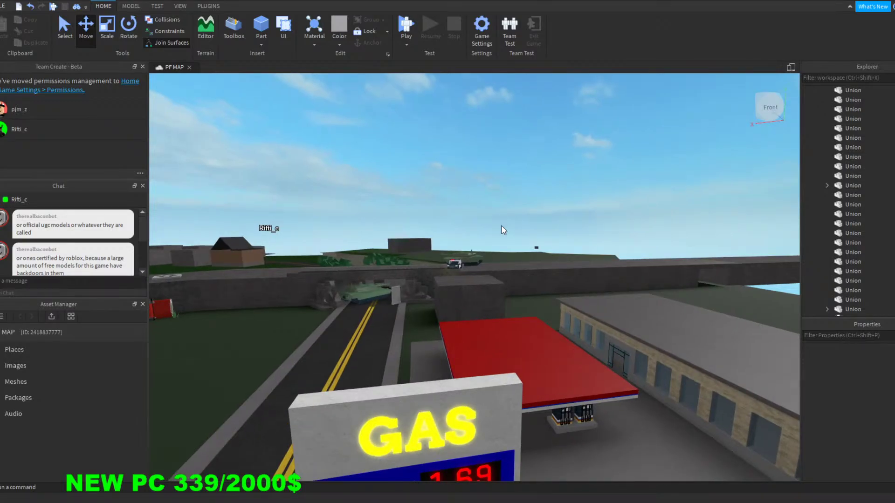
pyautogui.moveTo(502, 226)
pyautogui.mouseDown(button='right')
pyautogui.moveTo(469, 227)
pyautogui.moveTo(501, 226)
pyautogui.mouseUp(button='right')
pyautogui.press('w')
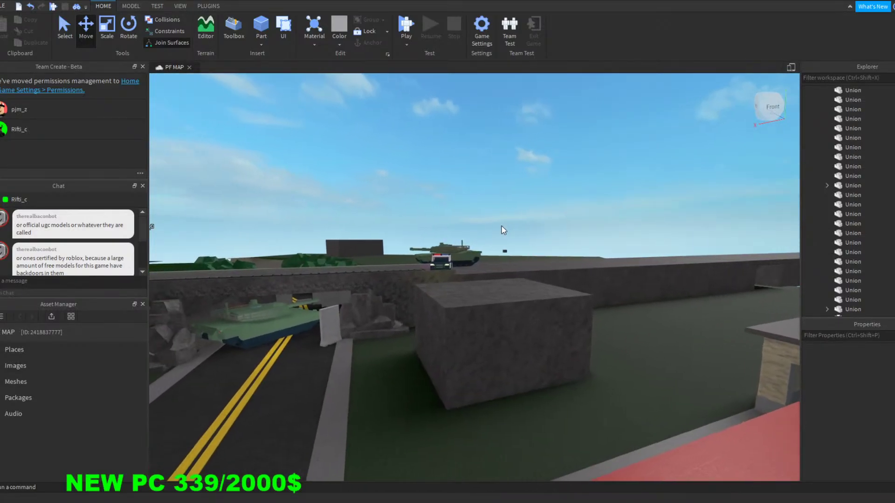
pyautogui.press('d')
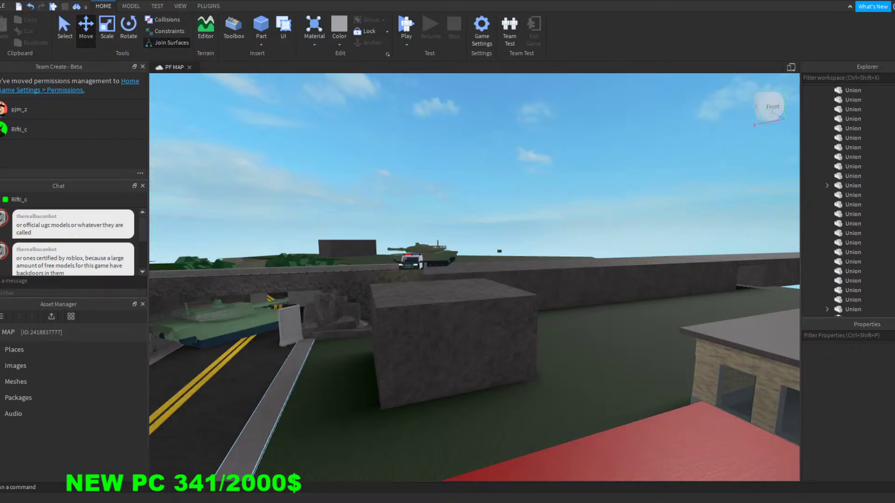
# Step: Inspect the highway wall behind the gas station up to the opening that passes beneath it
pyautogui.press('w')
pyautogui.moveTo(578, 229); pyautogui.dragTo(578, 228, button='right')
pyautogui.press('d')
pyautogui.moveTo(532, 190); pyautogui.dragTo(530, 191, button='right')
pyautogui.press('d')
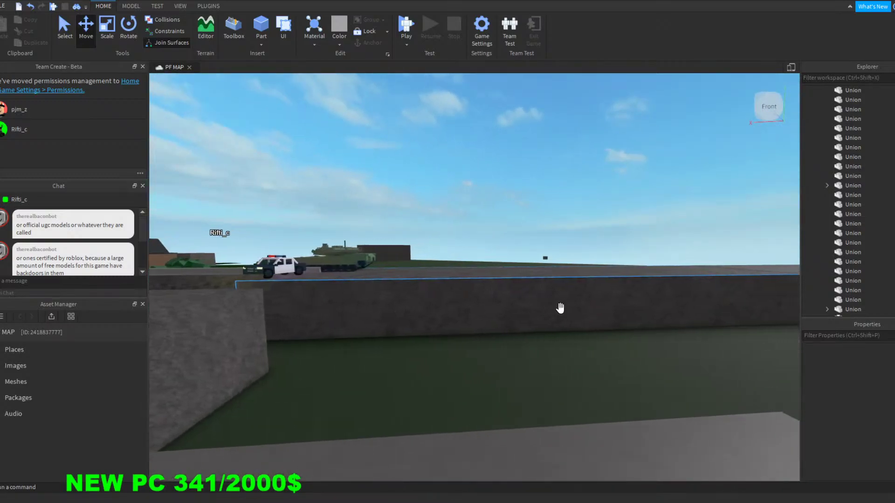
pyautogui.press('d')
pyautogui.moveTo(557, 218); pyautogui.dragTo(558, 218, button='right')
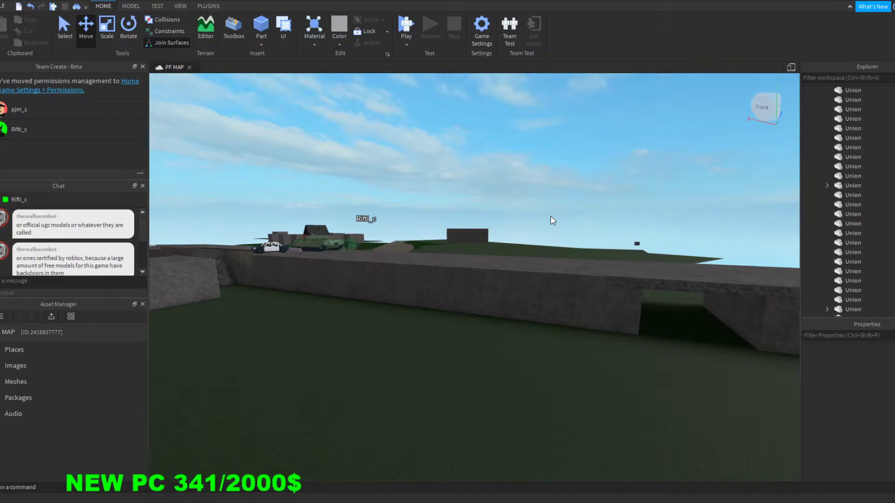
pyautogui.scroll(6, 509, 402)
pyautogui.press('w')
# Step: Survey the open grass between the gas station shop, the flat concrete block and the map edge
pyautogui.moveTo(509, 402)
pyautogui.mouseDown(button='right')
pyautogui.moveTo(520, 404)
pyautogui.moveTo(508, 402)
pyautogui.mouseUp(button='right')
pyautogui.press('w')
pyautogui.press('a')
pyautogui.press('d')
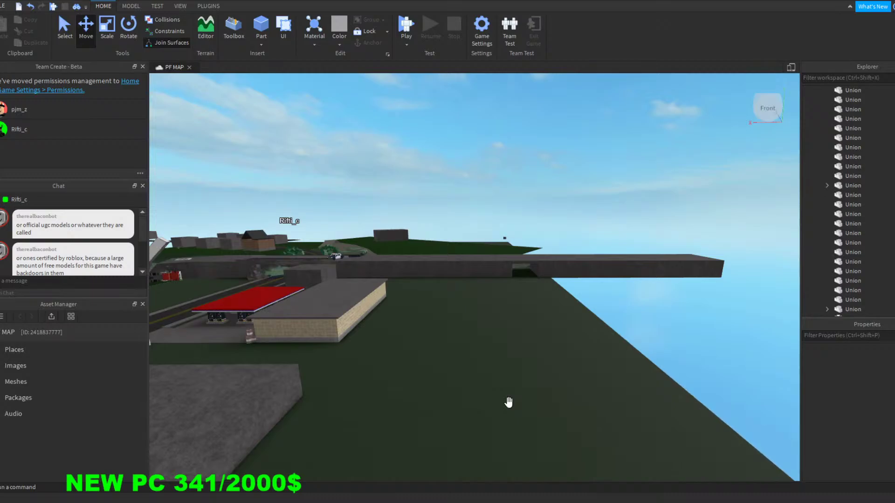
pyautogui.moveTo(698, 383); pyautogui.dragTo(707, 371, button='right')
pyautogui.press('w')
pyautogui.press('w')
# Step: Tour from the crashed truck and broken highway to the green area with the lone tree below the houses
pyautogui.moveTo(428, 286); pyautogui.dragTo(428, 285, button='right')
pyautogui.press('w')
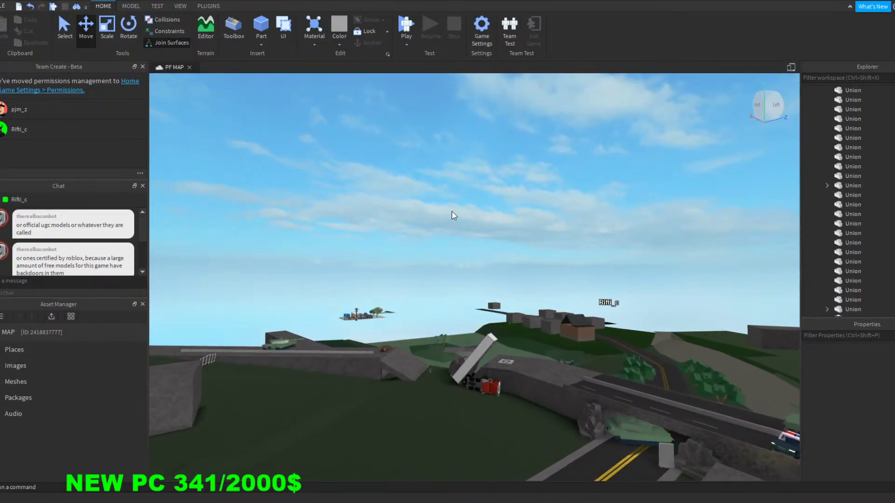
pyautogui.press('w')
pyautogui.moveTo(452, 211); pyautogui.dragTo(452, 211, button='right')
pyautogui.press('a')
pyautogui.press('w')
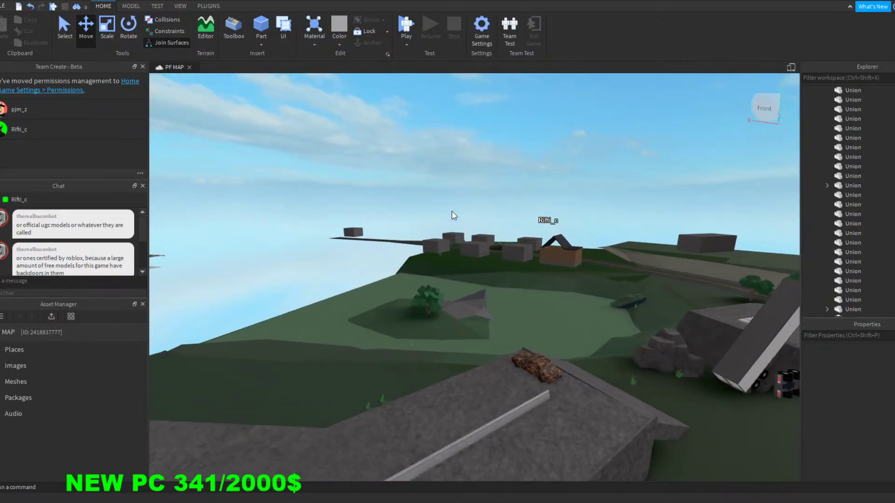
pyautogui.press('w')
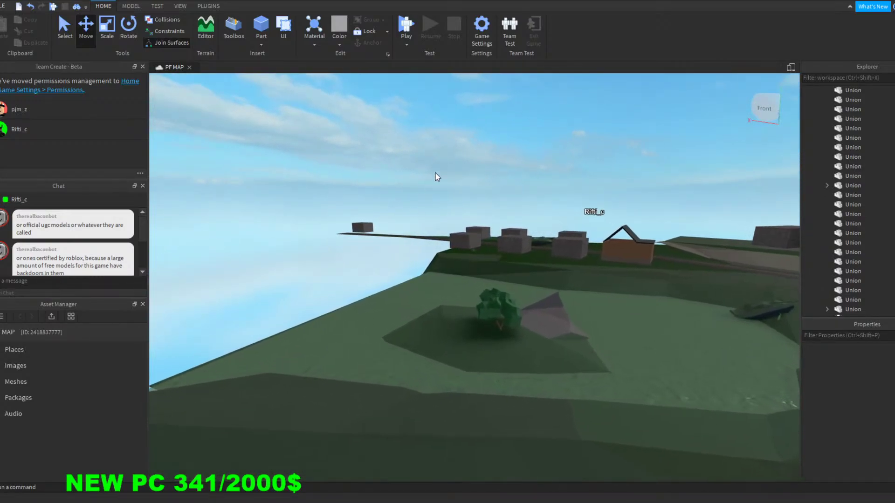
# Step: Tour from the lone tree in the green area across the highway with the tank to its broken end
pyautogui.moveTo(436, 172); pyautogui.dragTo(435, 173, button='right')
pyautogui.press('a')
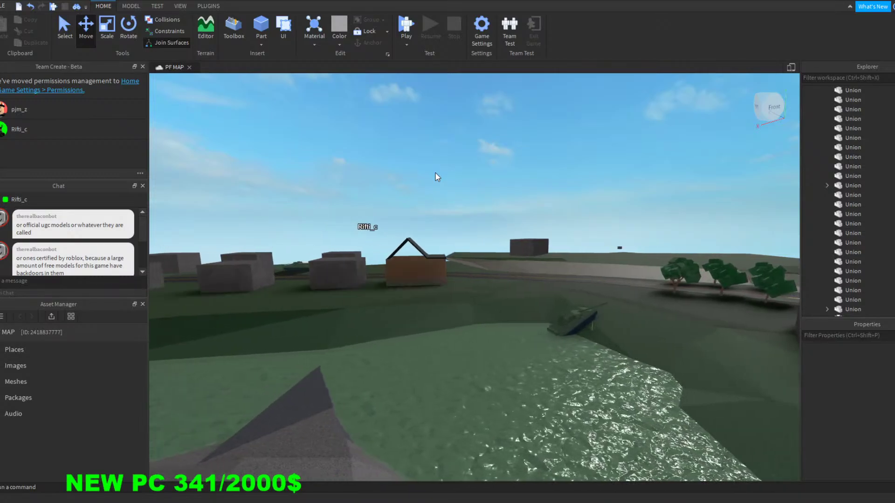
pyautogui.press('s')
pyautogui.press('d')
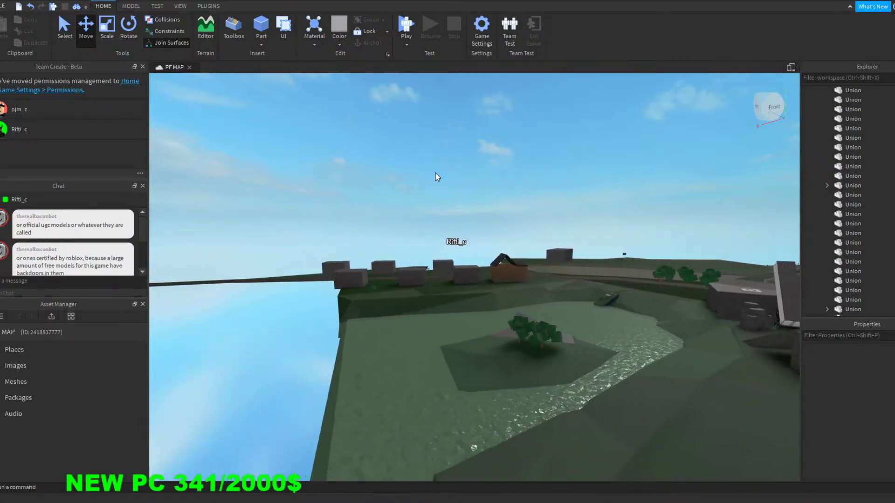
pyautogui.press('d')
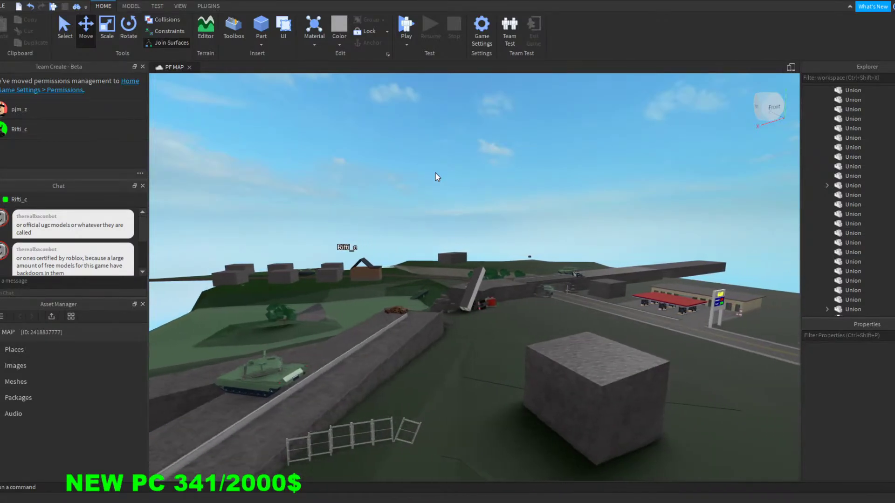
pyautogui.press('w')
pyautogui.press('a')
pyautogui.press('a')
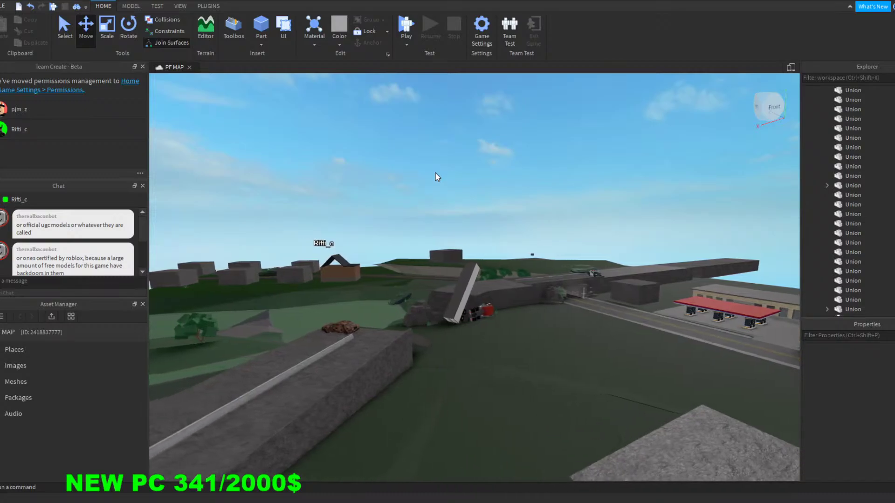
pyautogui.press('w')
# Step: Inspect the collapsed highway slab and the gap between it and the crashed truck
pyautogui.moveTo(391, 206); pyautogui.dragTo(344, 242, button='right')
pyautogui.press('d')
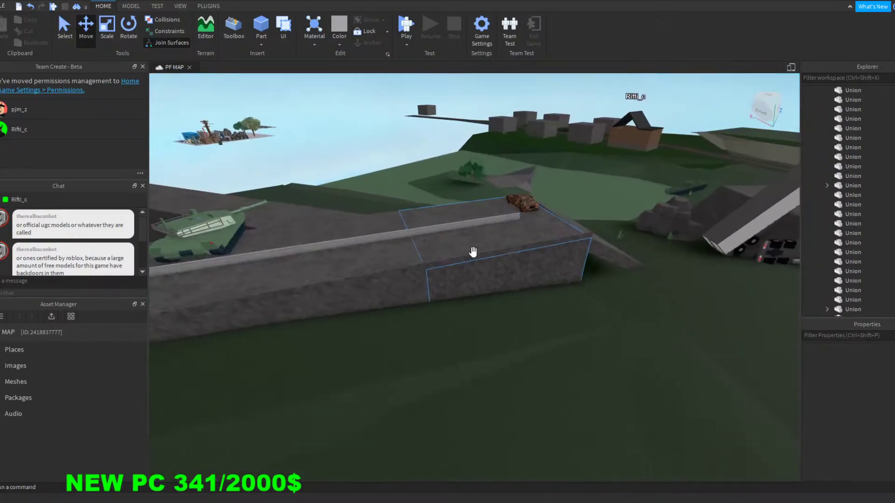
pyautogui.moveTo(421, 277); pyautogui.dragTo(623, 306, button='right')
pyautogui.press('w')
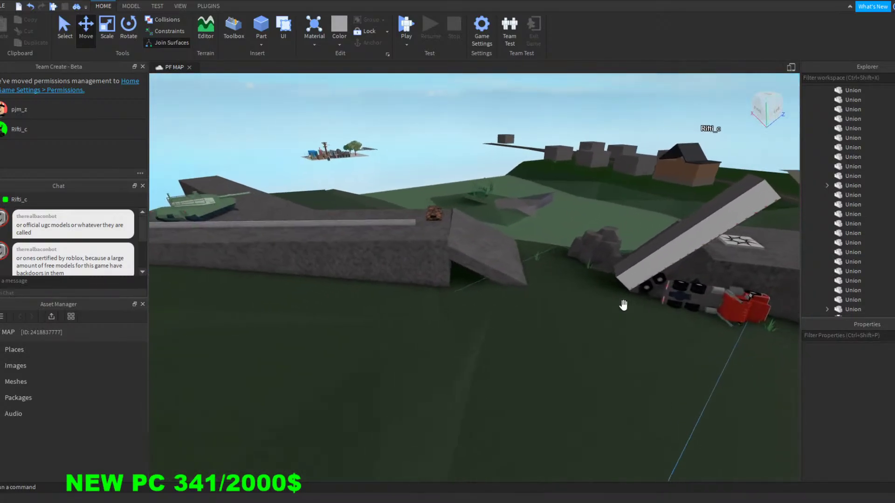
pyautogui.moveTo(505, 335); pyautogui.dragTo(506, 328, button='right')
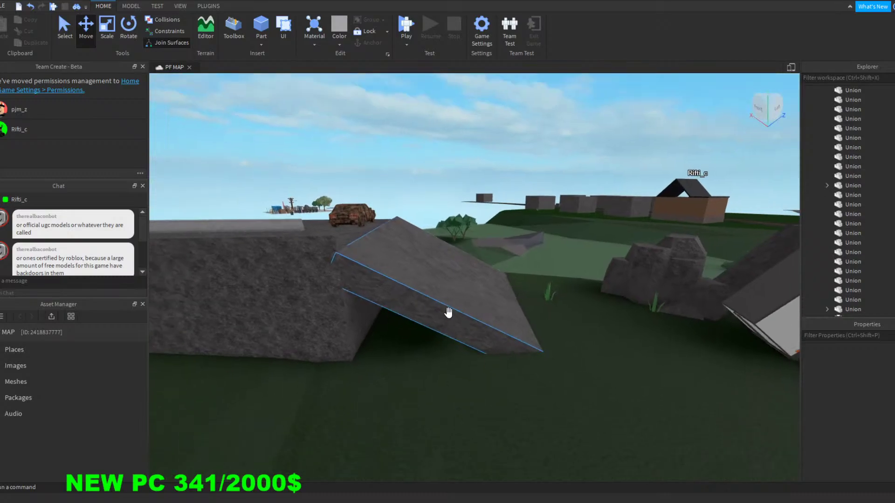
pyautogui.moveTo(431, 308); pyautogui.dragTo(488, 432, button='right')
pyautogui.press('d')
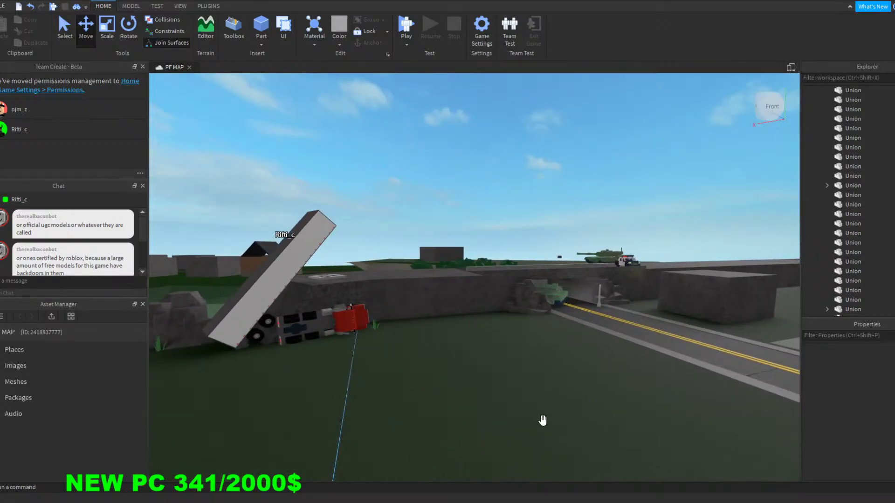
# Step: Examine the highway wall between the crashed red truck and the tank-blocked underpass
pyautogui.moveTo(476, 404); pyautogui.dragTo(476, 405, button='right')
pyautogui.press('w')
pyautogui.press('d')
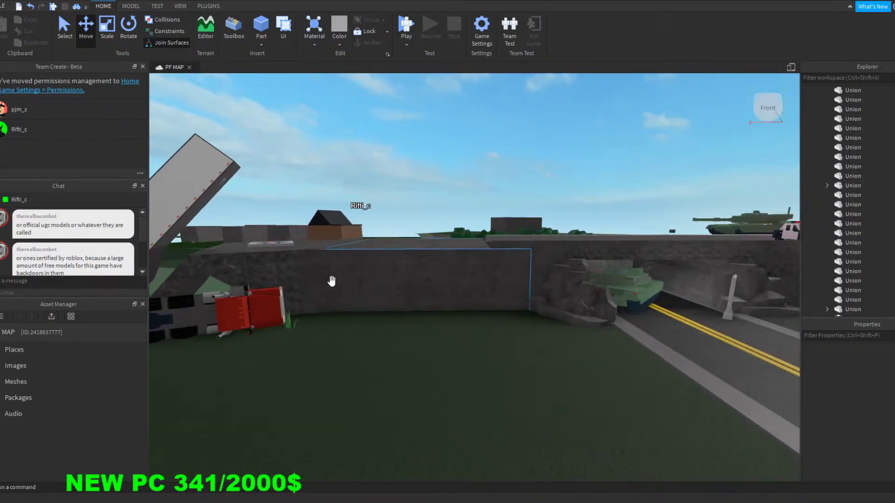
pyautogui.press('a')
pyautogui.press('d')
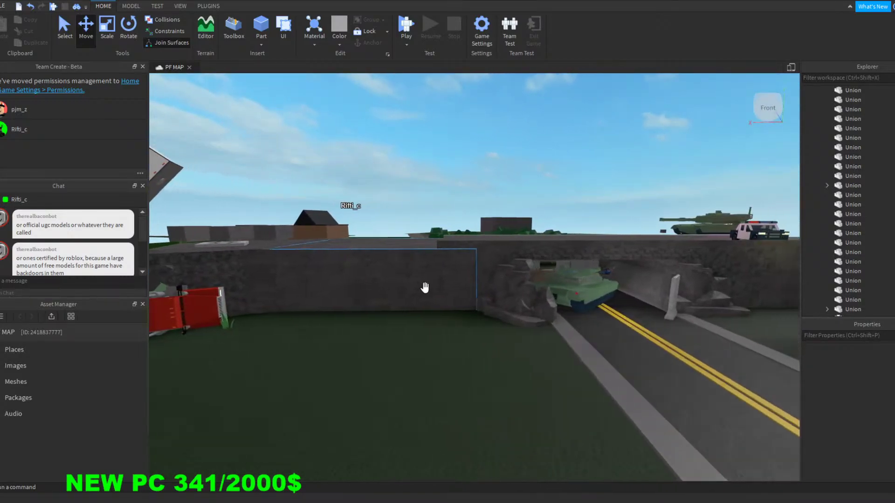
pyautogui.press('w')
pyautogui.press('a')
pyautogui.press('a')
pyautogui.press('d')
pyautogui.press('s')
pyautogui.press('s')
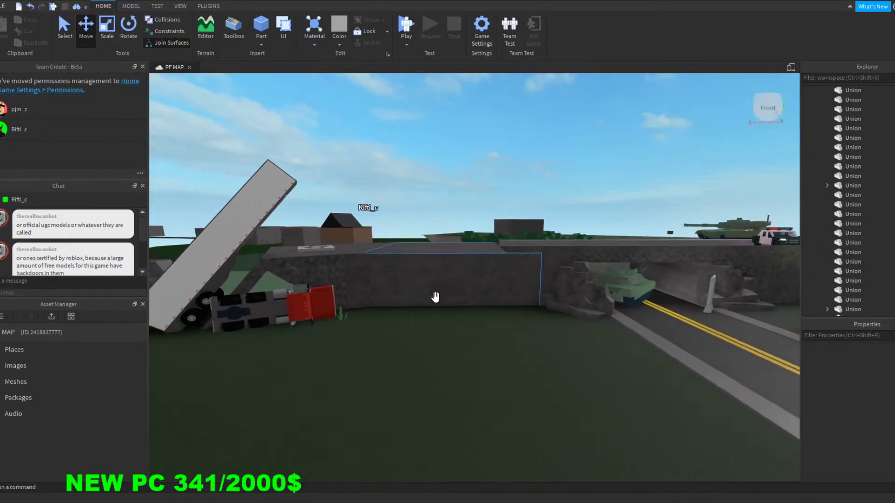
pyautogui.press('a')
# Step: Tour past the underpass and along the highway wall up to the police car and tank on top
pyautogui.moveTo(481, 368); pyautogui.dragTo(455, 441, button='right')
pyautogui.press('w')
pyautogui.press('d')
pyautogui.press('s')
pyautogui.moveTo(390, 464); pyautogui.dragTo(382, 463, button='right')
pyautogui.press('d')
pyautogui.press('w')
pyautogui.press('d')
pyautogui.press('s')
pyautogui.press('s')
pyautogui.press('d')
pyautogui.press('w')
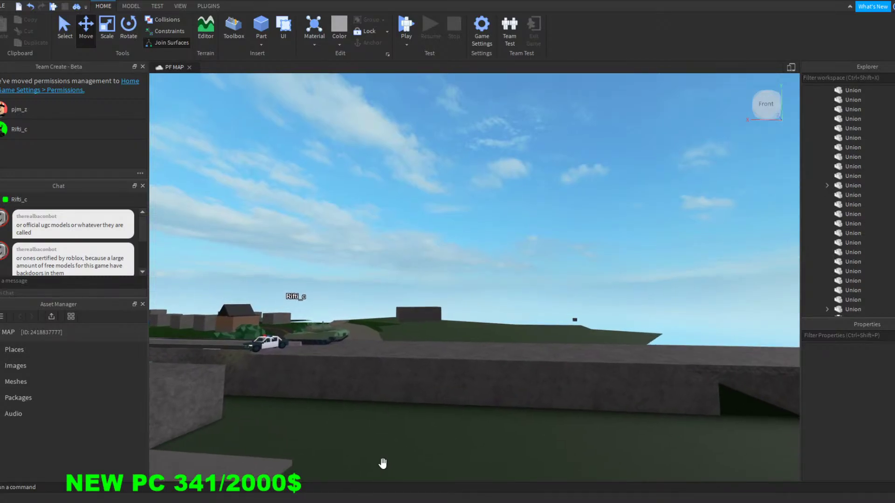
pyautogui.press('w')
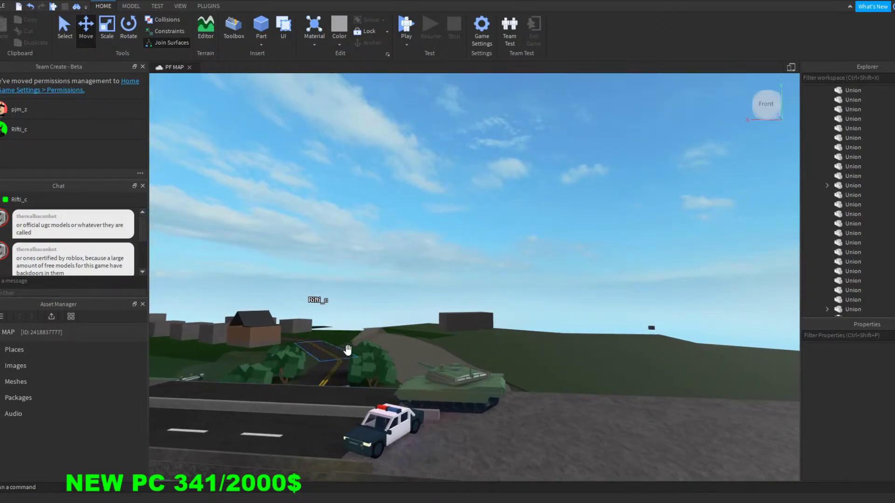
# Step: Examine the highway crossing above the underpass together with the concrete block below and the hill behind it
pyautogui.press('s')
pyautogui.moveTo(524, 246); pyautogui.dragTo(524, 246, button='right')
pyautogui.press('s')
pyautogui.press('s')
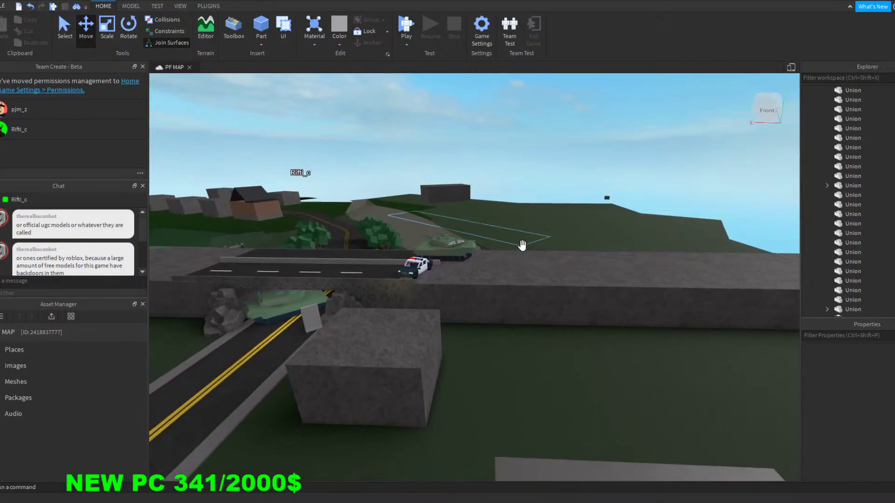
pyautogui.press('s')
pyautogui.moveTo(635, 329); pyautogui.dragTo(635, 329, button='right')
pyautogui.press('w')
pyautogui.press('w')
pyautogui.press('d')
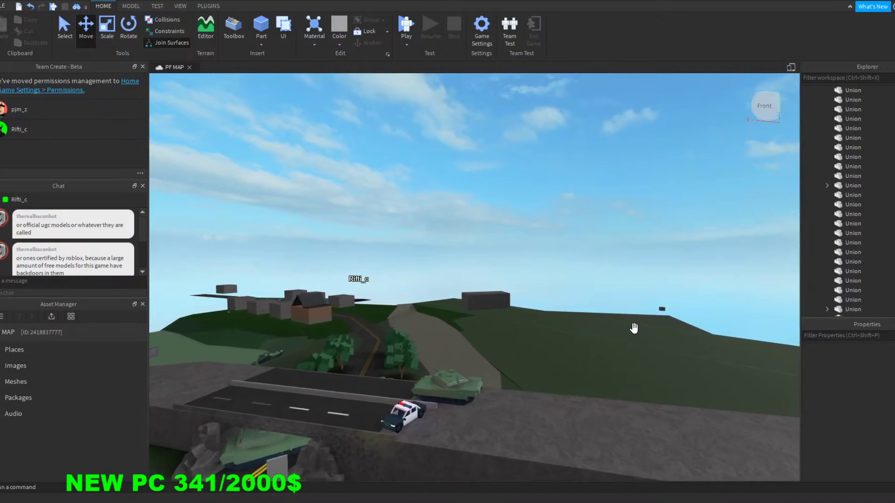
pyautogui.press('w')
pyautogui.press('d')
# Step: Survey the gas station side of the map from beyond the flat concrete block and read the latest chat message
pyautogui.moveTo(611, 282); pyautogui.dragTo(611, 281, button='right')
pyautogui.press('a')
pyautogui.press('s')
pyautogui.press('a')
pyautogui.press('s')
pyautogui.press('a')
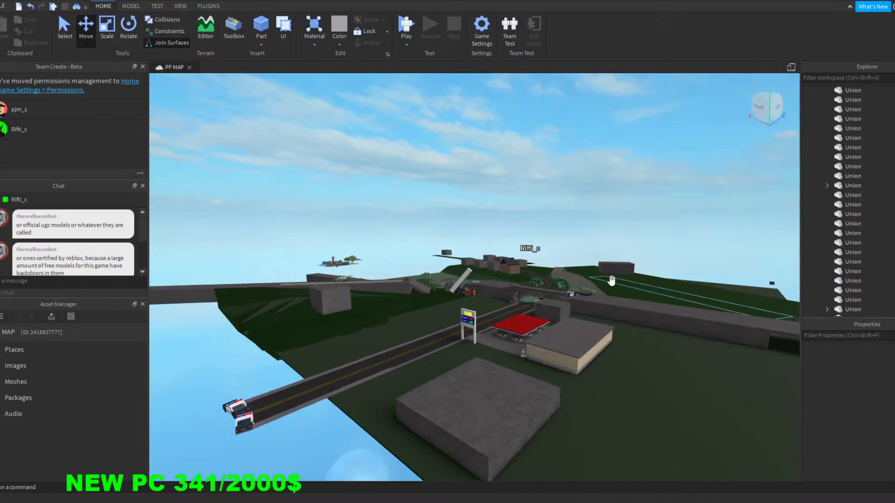
pyautogui.moveTo(611, 280); pyautogui.dragTo(612, 282, button='right')
pyautogui.scroll(-3, 614, 286)
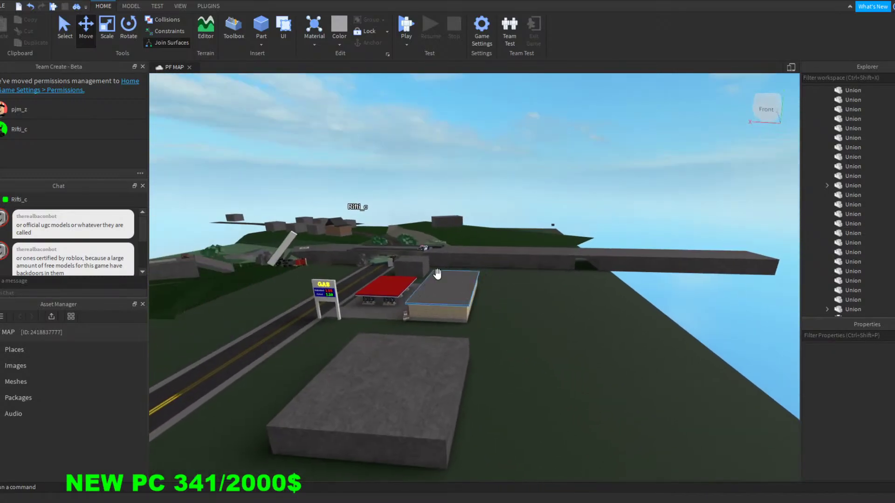
pyautogui.scroll(-1, 99, 233)
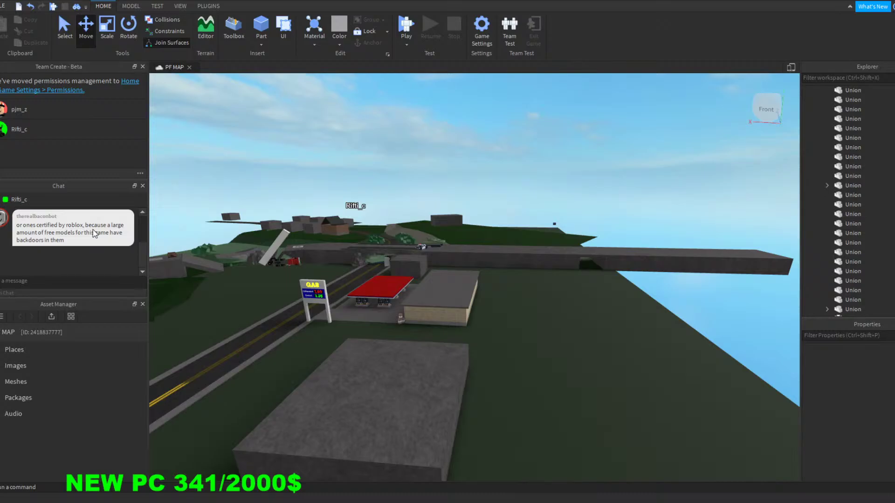
# Step: Inspect the grass strip between the gas station shop and the highway wall from several angles
pyautogui.press('w')
pyautogui.moveTo(577, 188); pyautogui.dragTo(598, 208, button='right')
pyautogui.press('w')
pyautogui.moveTo(631, 257); pyautogui.dragTo(630, 256, button='right')
pyautogui.press('d')
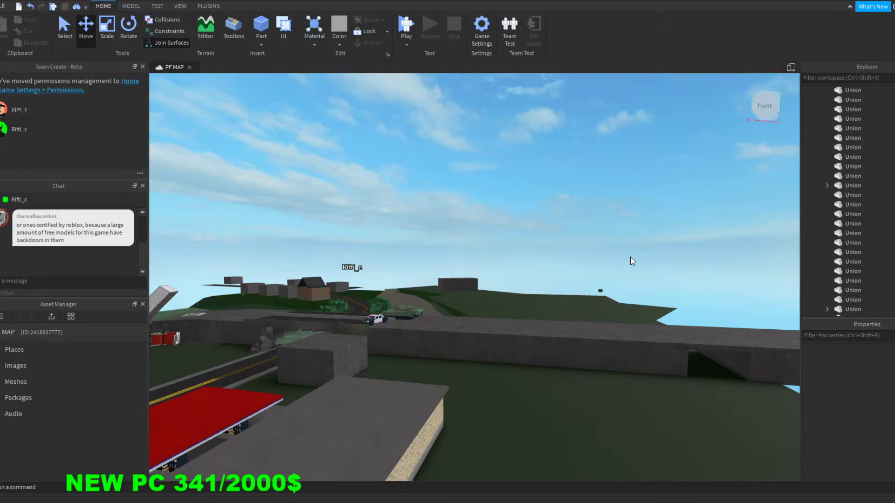
pyautogui.moveTo(625, 234); pyautogui.dragTo(625, 231, button='right')
pyautogui.press('w')
pyautogui.moveTo(530, 220); pyautogui.dragTo(530, 220, button='right')
pyautogui.press('s')
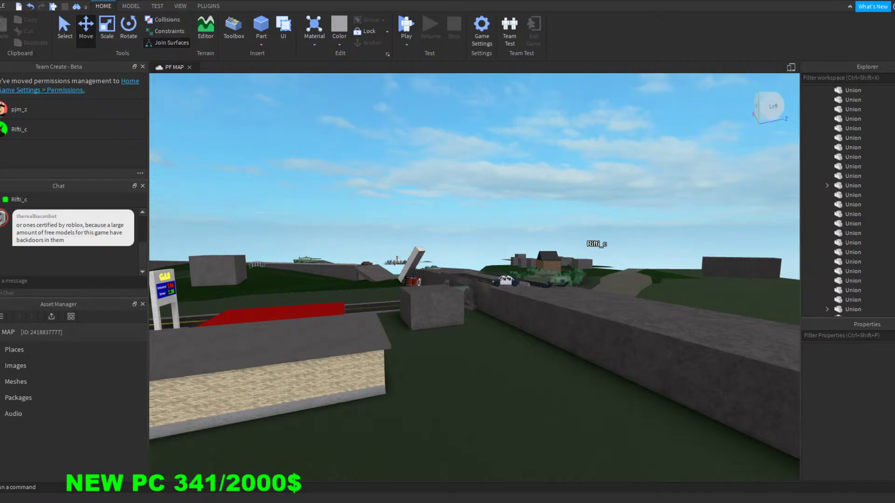
pyautogui.moveTo(571, 199); pyautogui.dragTo(572, 200, button='right')
pyautogui.press('a')
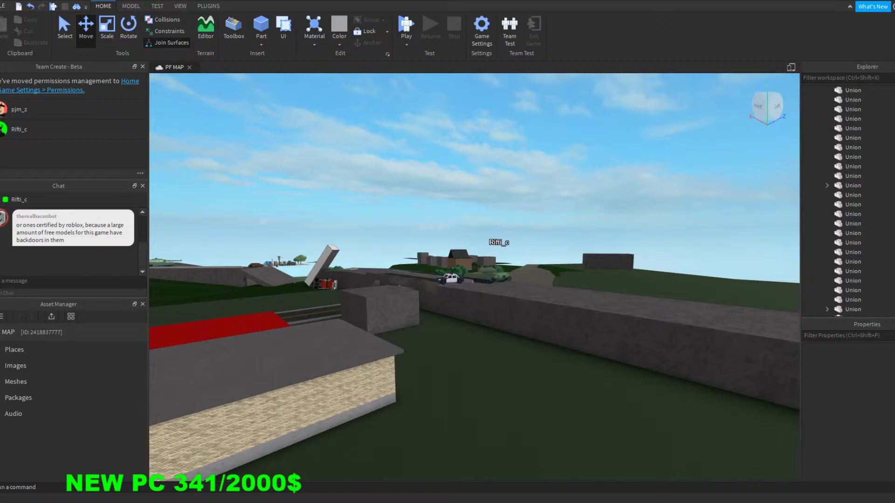
# Step: Tour from the gas station over the highway to the tree-lined road leading to the houses
pyautogui.press('w')
pyautogui.moveTo(558, 211); pyautogui.dragTo(561, 210, button='right')
pyautogui.press('w')
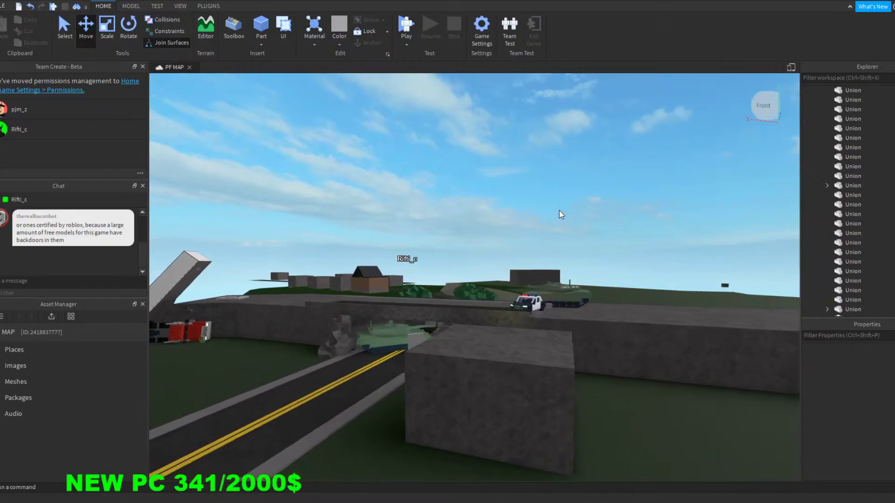
pyautogui.press('w')
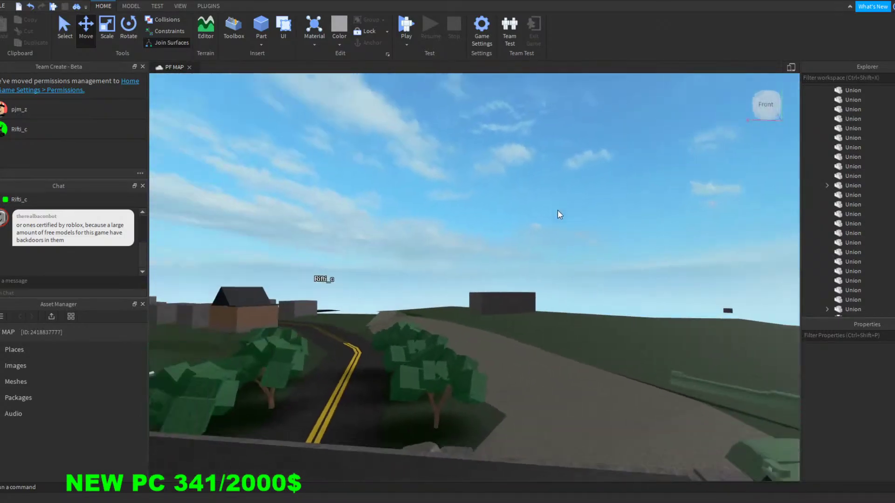
pyautogui.moveTo(559, 211); pyautogui.dragTo(559, 211, button='right')
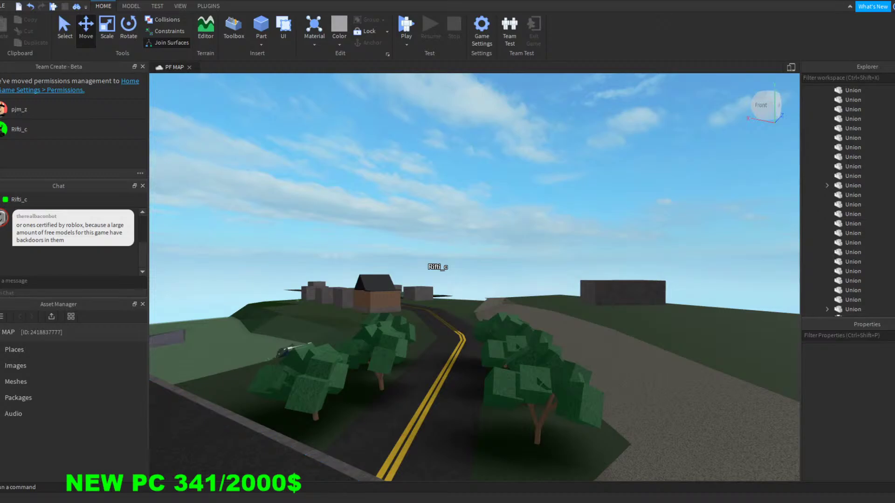
pyautogui.moveTo(577, 187); pyautogui.dragTo(536, 208, button='right')
pyautogui.press('w')
pyautogui.press('w')
pyautogui.press('w')
pyautogui.press('w')
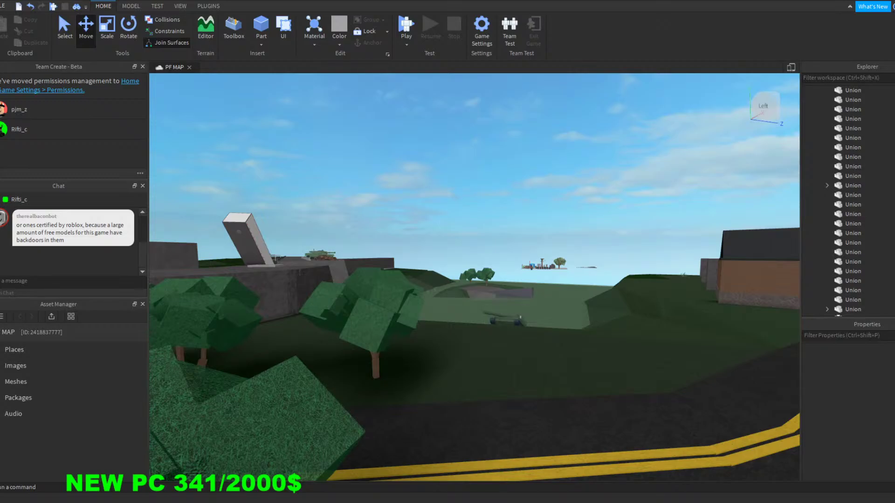
# Step: Survey the roadside trees and the open land out to the map corner behind the gas station
pyautogui.press('s')
pyautogui.moveTo(589, 220); pyautogui.dragTo(572, 225, button='right')
pyautogui.press('s')
pyautogui.press('d')
pyautogui.press('w')
pyautogui.press('w')
pyautogui.press('w')
pyautogui.press('s')
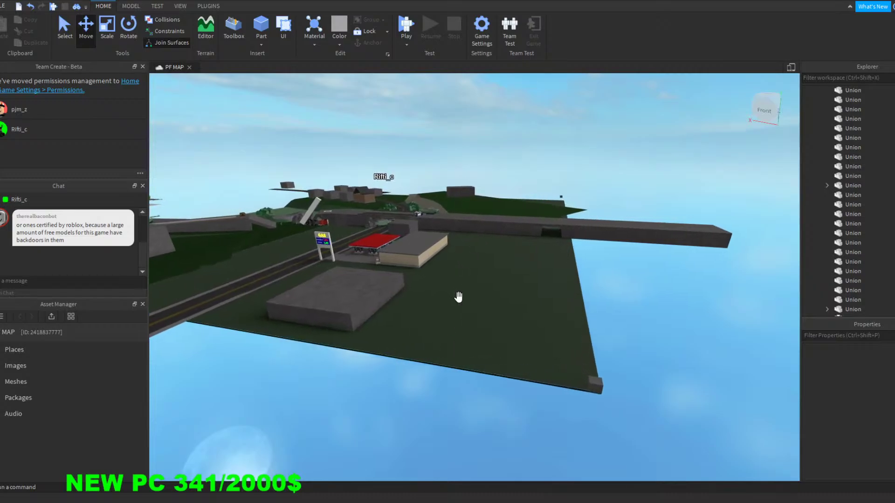
# Step: Compare the intact highway stretch with the grassy hill beside it leading to the long concrete block
pyautogui.press('w')
pyautogui.moveTo(702, 308); pyautogui.dragTo(700, 309, button='right')
pyautogui.press('w')
pyautogui.press('s')
pyautogui.press('d')
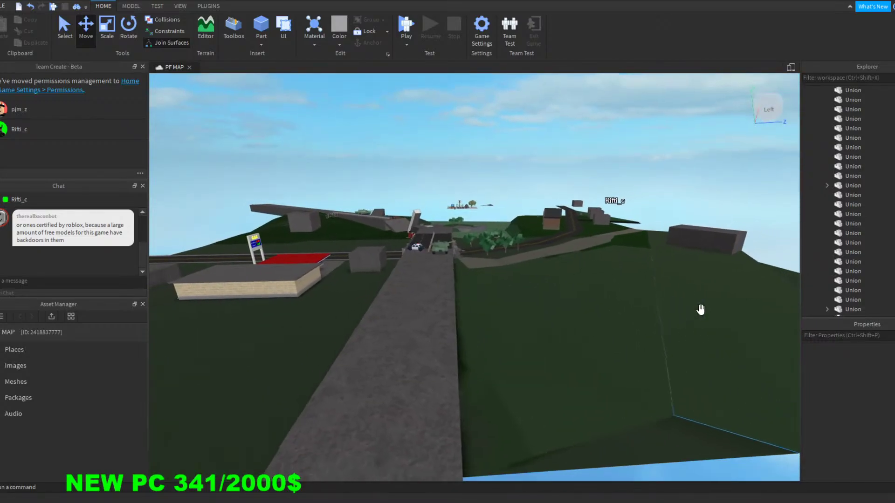
pyautogui.press('d')
pyautogui.press('w')
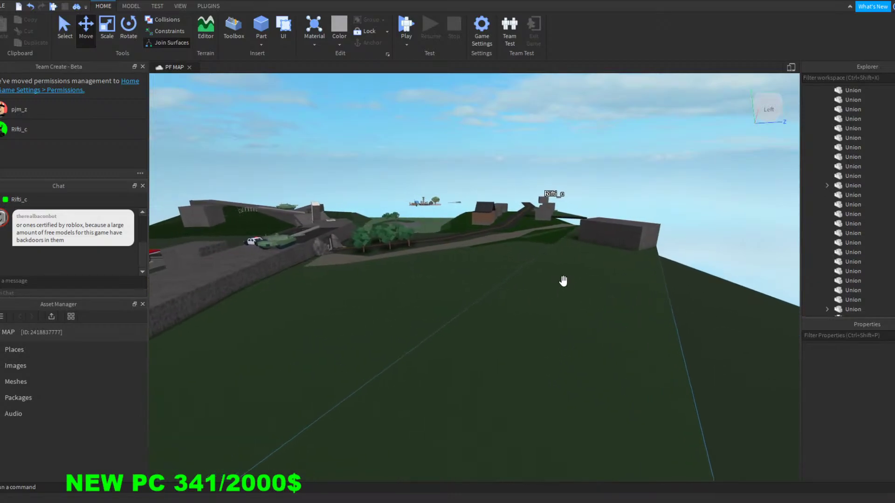
pyautogui.press('s')
pyautogui.moveTo(555, 271); pyautogui.dragTo(561, 270, button='right')
pyautogui.press('a')
pyautogui.press('w')
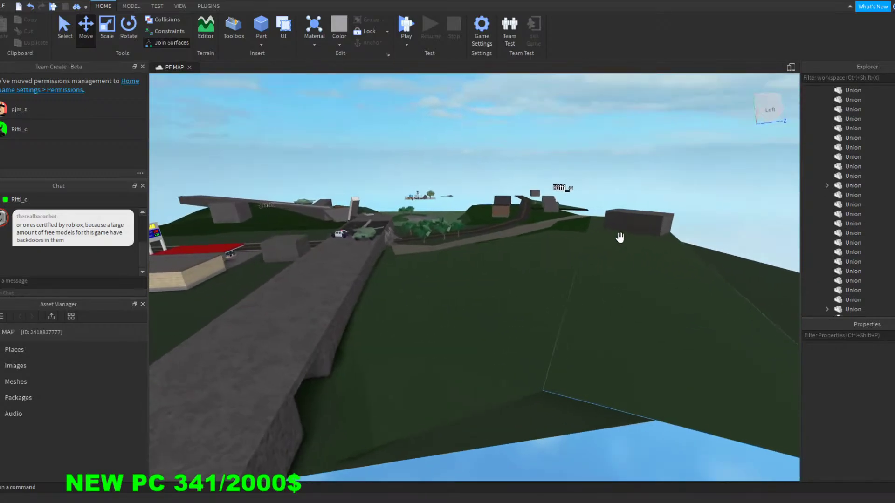
pyautogui.press('a')
pyautogui.press('d')
pyautogui.moveTo(633, 237); pyautogui.dragTo(649, 234, button='right')
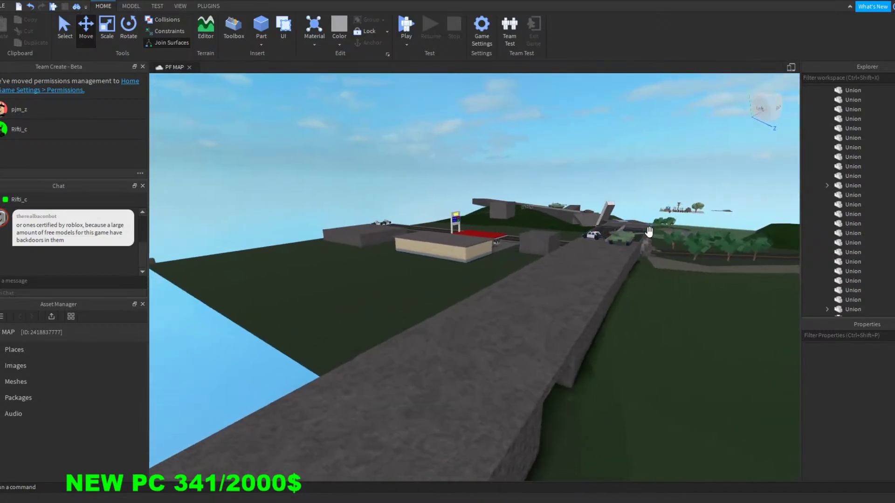
# Step: View the gas station field from outside the map edge beside the small corner block
pyautogui.press('a')
pyautogui.moveTo(443, 333); pyautogui.dragTo(448, 303, button='right')
pyautogui.press('s')
pyautogui.press('a')
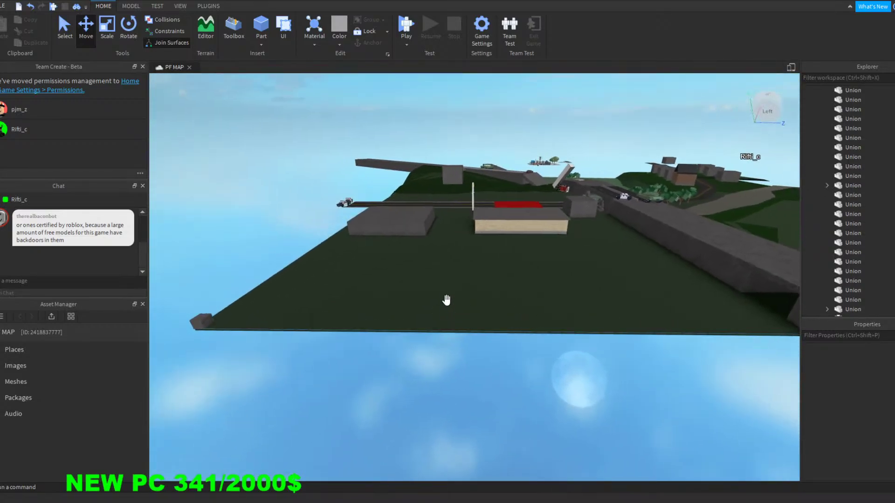
pyautogui.press('w')
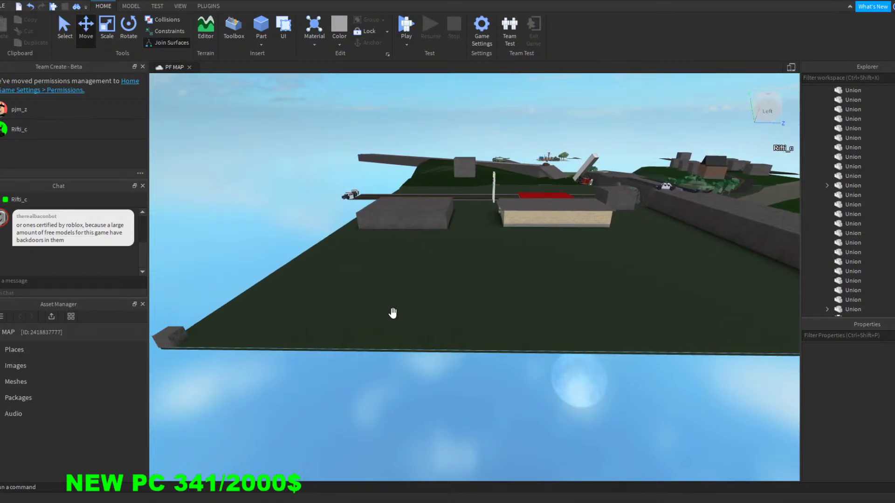
# Step: Inspect the open hill along the map edge toward the long concrete block
pyautogui.press('d')
pyautogui.moveTo(557, 409); pyautogui.dragTo(558, 409, button='right')
pyautogui.press('w')
pyautogui.press('d')
pyautogui.press('w')
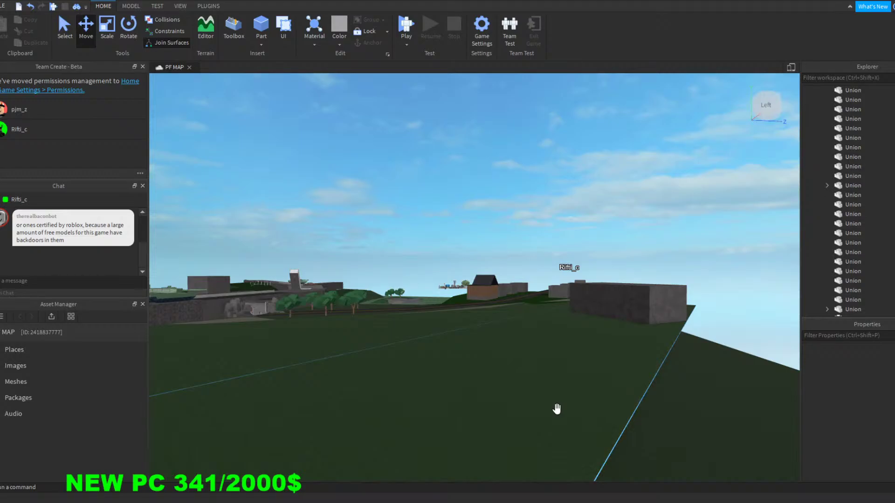
pyautogui.moveTo(557, 408); pyautogui.dragTo(557, 409, button='right')
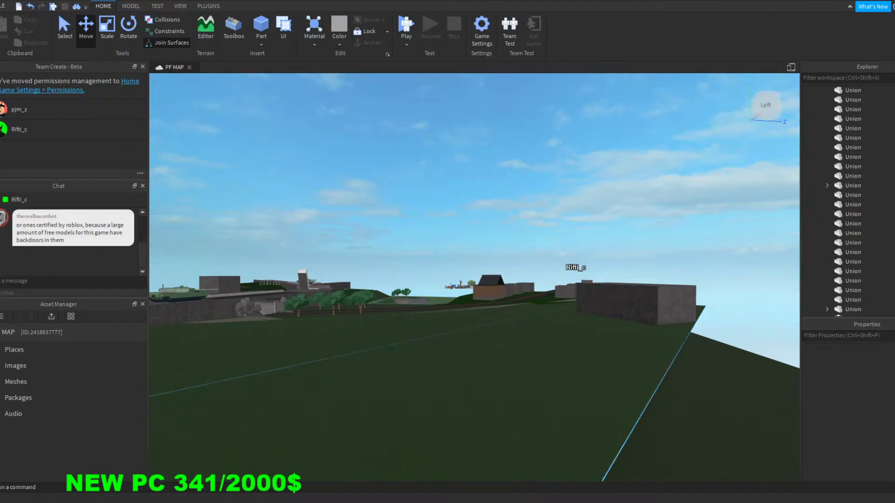
# Step: View the road, green area and broken highway from above the brick house
pyautogui.moveTo(561, 191)
pyautogui.mouseDown(button='right')
pyautogui.moveTo(625, 192)
pyautogui.moveTo(556, 191)
pyautogui.mouseUp(button='right')
pyautogui.moveTo(276, 183); pyautogui.dragTo(401, 182, button='right')
pyautogui.press('d')
pyautogui.press('s')
pyautogui.moveTo(548, 289); pyautogui.dragTo(457, 212, button='right')
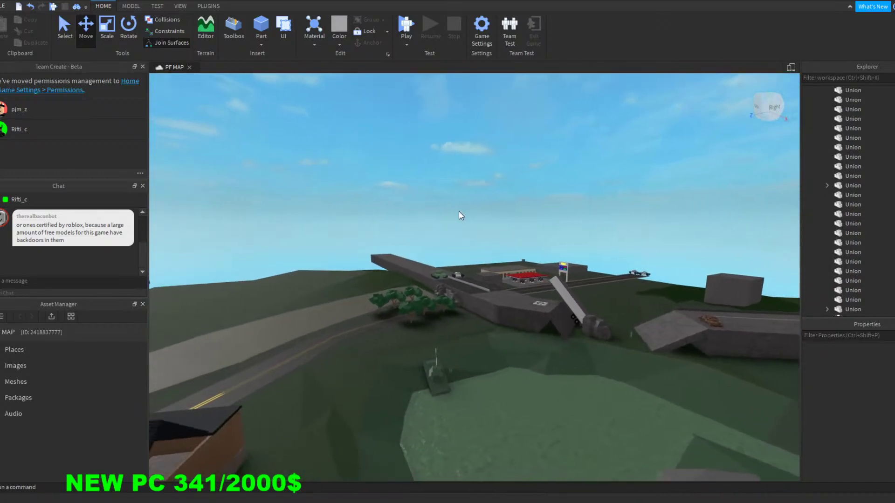
# Step: View the green area, brick house and tree-lined road from the broken highway
pyautogui.moveTo(737, 229)
pyautogui.mouseDown(button='right')
pyautogui.moveTo(723, 230)
pyautogui.moveTo(731, 229)
pyautogui.mouseUp(button='right')
pyautogui.press('d')
pyautogui.press('w')
pyautogui.press('w')
pyautogui.moveTo(311, 319); pyautogui.dragTo(307, 319, button='right')
pyautogui.press('w')
pyautogui.moveTo(454, 339); pyautogui.dragTo(395, 275, button='right')
pyautogui.press('w')
pyautogui.press('w')
pyautogui.press('w')
pyautogui.press('w')
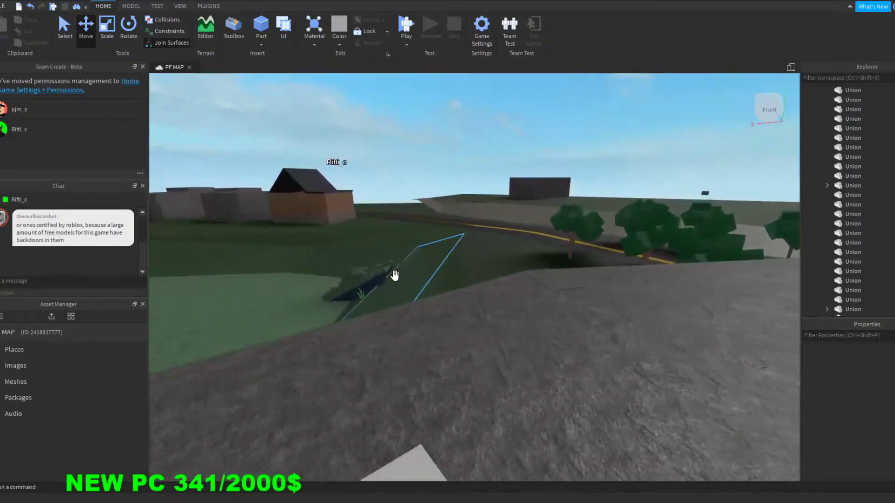
pyautogui.press('w')
pyautogui.moveTo(395, 276); pyautogui.dragTo(394, 275, button='right')
pyautogui.press('a')
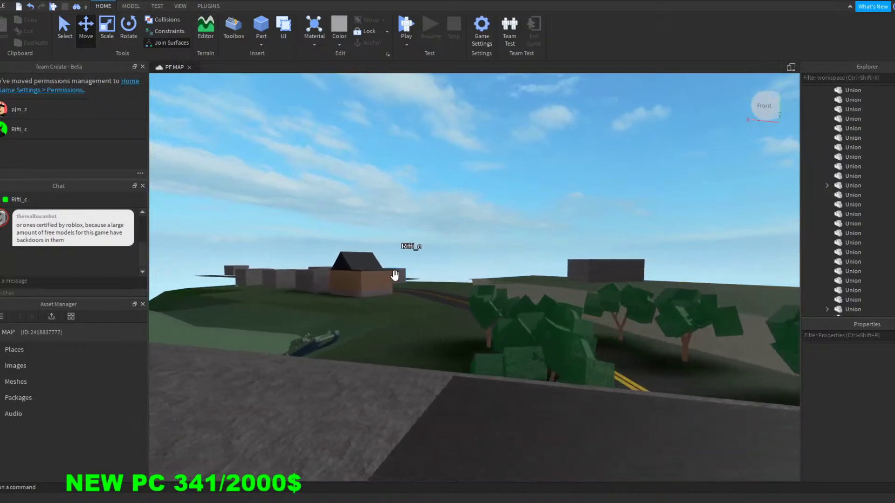
pyautogui.press('w')
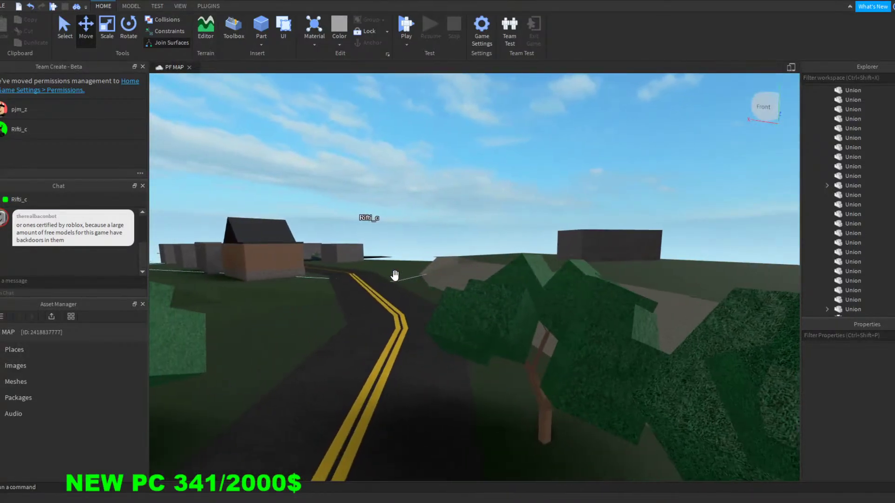
# Step: Select the roadside tree near the rubble barricade, rotate it with the Rotate tool, and deselect it
pyautogui.press('d')
pyautogui.press('s')
pyautogui.moveTo(394, 275); pyautogui.dragTo(394, 275, button='right')
pyautogui.press('s')
pyautogui.press('w')
pyautogui.moveTo(521, 329); pyautogui.dragTo(522, 327, button='right')
pyautogui.moveTo(471, 289)
pyautogui.mouseDown()
pyautogui.moveTo(509, 291)
pyautogui.moveTo(482, 289)
pyautogui.mouseUp()
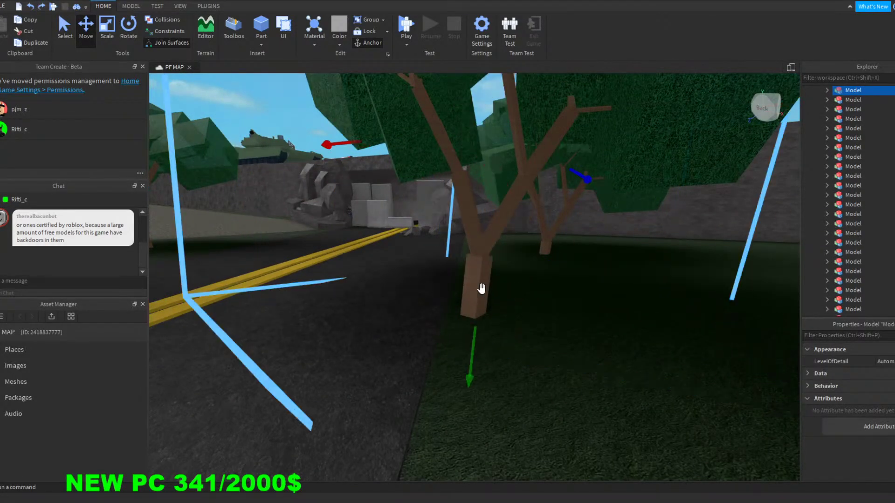
pyautogui.moveTo(481, 286); pyautogui.dragTo(415, 192, button='right')
pyautogui.click(133, 35)
pyautogui.moveTo(504, 224); pyautogui.dragTo(439, 219, button='right')
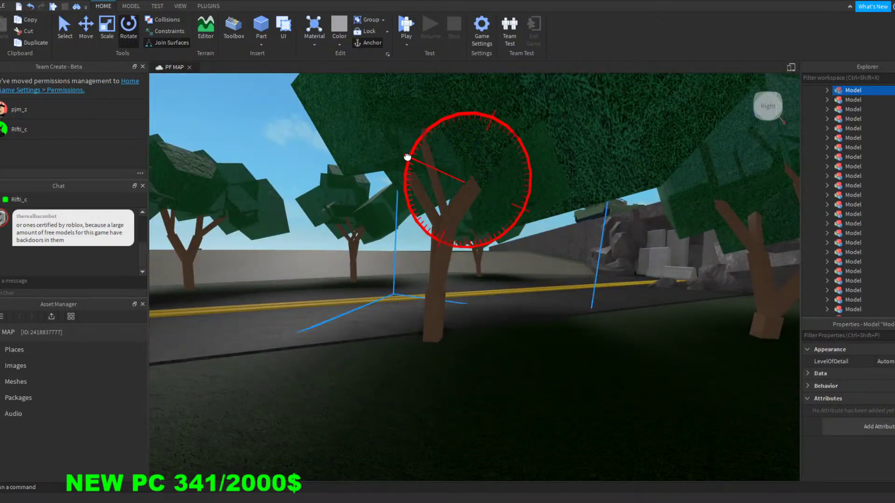
pyautogui.press('a')
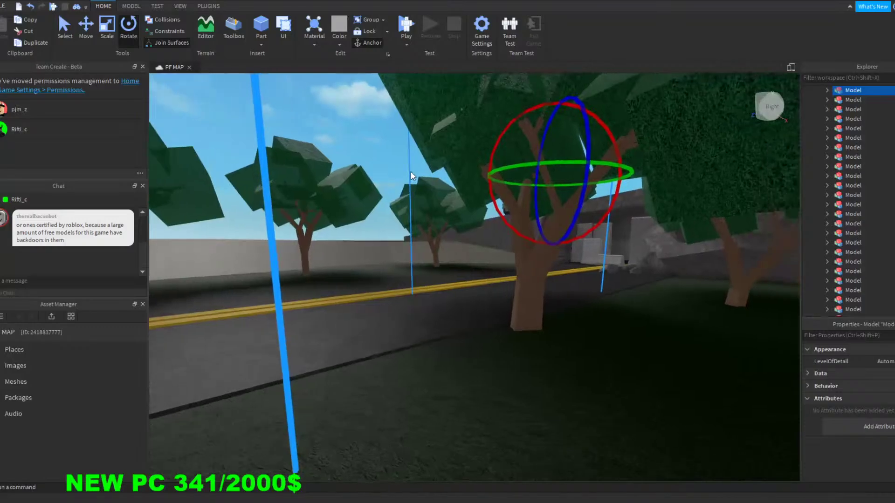
pyautogui.moveTo(409, 195); pyautogui.dragTo(404, 204, button='right')
pyautogui.press('a')
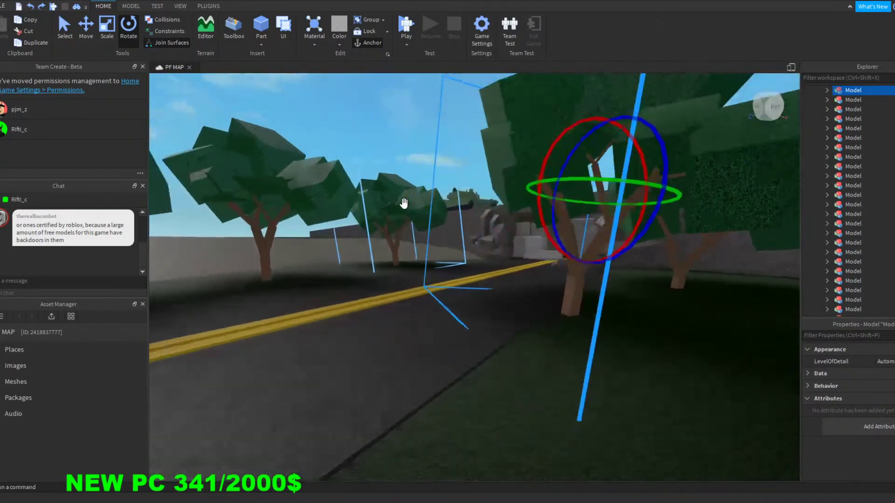
pyautogui.press('d')
pyautogui.click(592, 169)
# Step: Inspect the gas station, its price sign and the wide concrete block on the neighbouring field
pyautogui.press('s')
pyautogui.moveTo(598, 159); pyautogui.dragTo(598, 161, button='right')
pyautogui.press('s')
pyautogui.press('s')
pyautogui.press('w')
pyautogui.press('w')
pyautogui.moveTo(566, 198); pyautogui.dragTo(566, 199, button='right')
pyautogui.press('d')
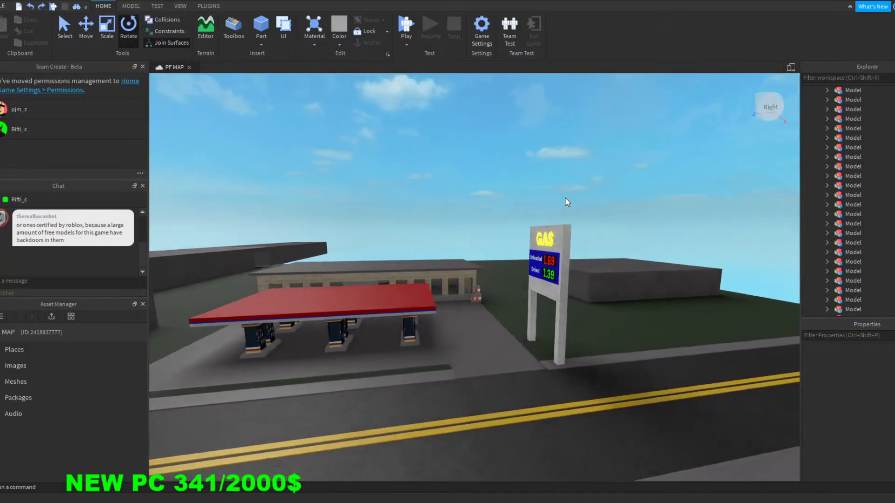
pyautogui.press('w')
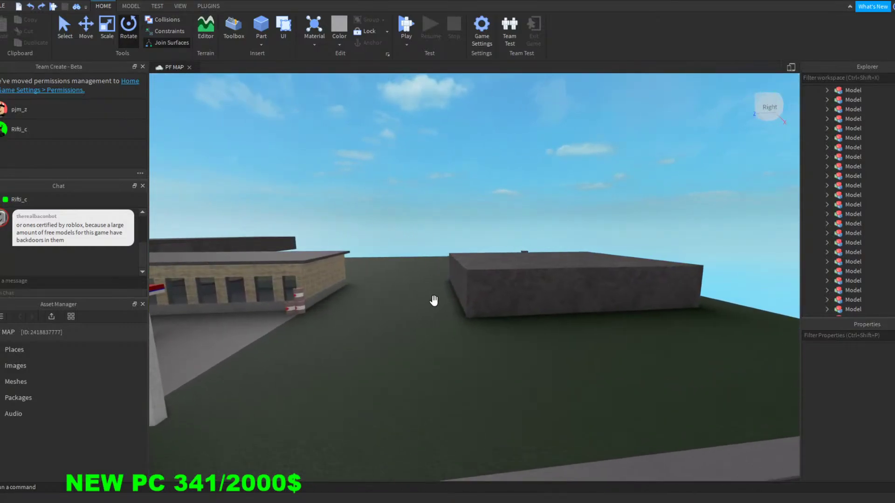
pyautogui.press('w')
pyautogui.moveTo(437, 207); pyautogui.dragTo(437, 208, button='right')
pyautogui.press('w')
pyautogui.press('w')
pyautogui.press('w')
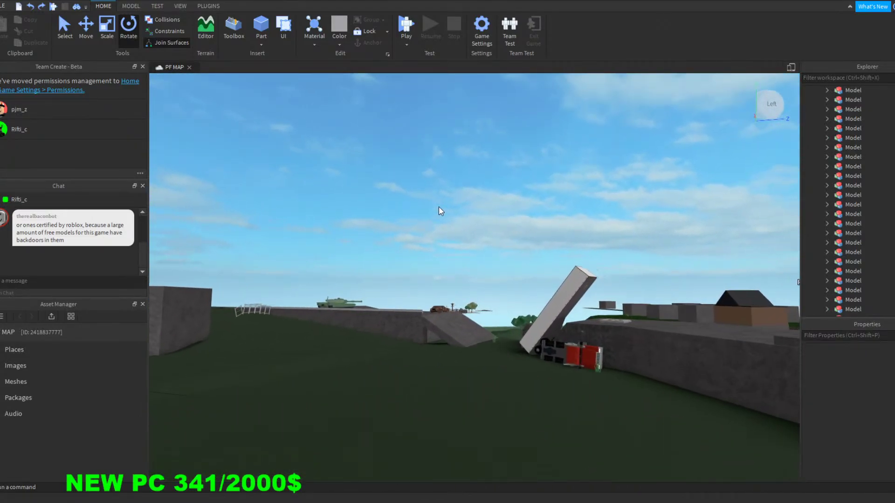
# Step: Fly past the broken highway to the floating material sample blocks and view them from above
pyautogui.press('w')
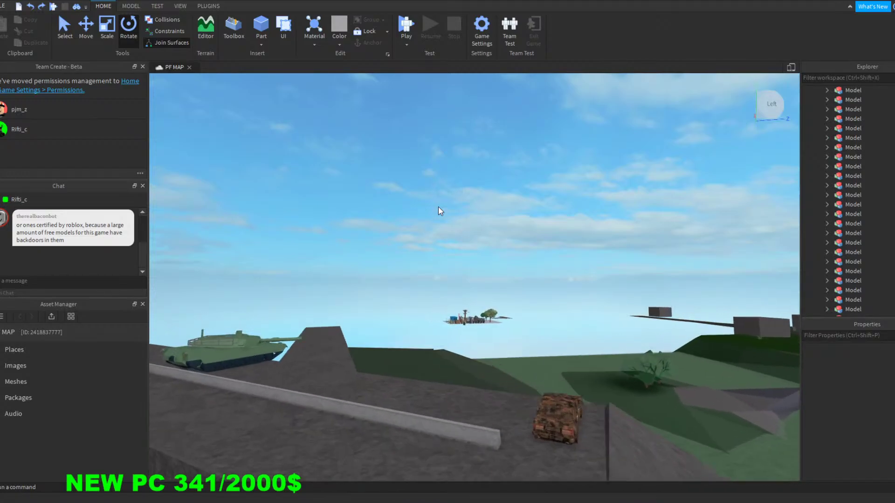
pyautogui.press('w')
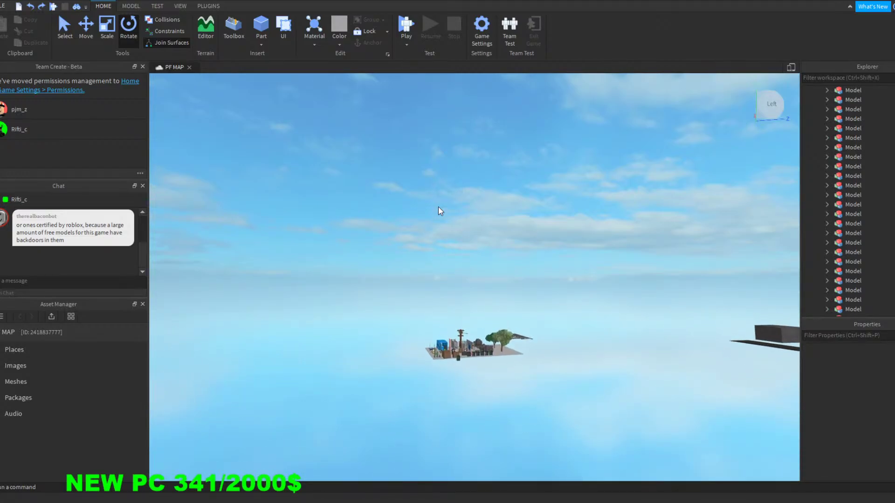
pyautogui.press('w')
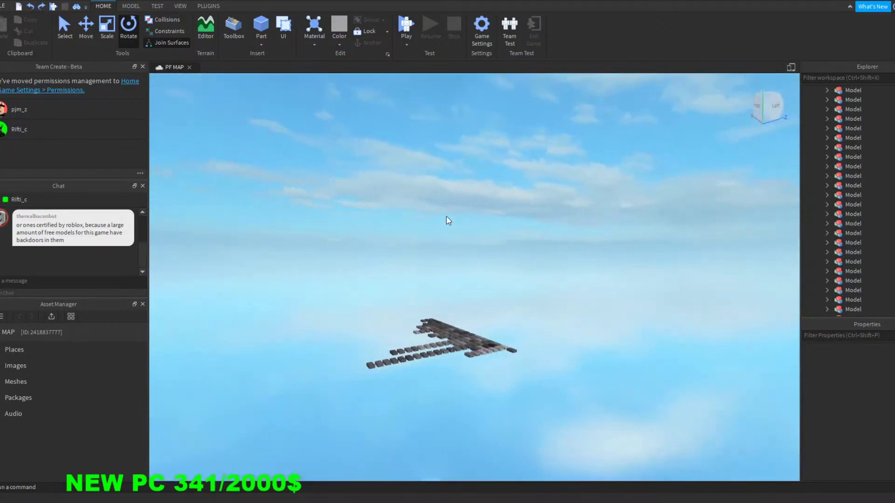
pyautogui.press('w')
pyautogui.moveTo(446, 217); pyautogui.dragTo(447, 221, button='right')
pyautogui.press('s')
pyautogui.press('d')
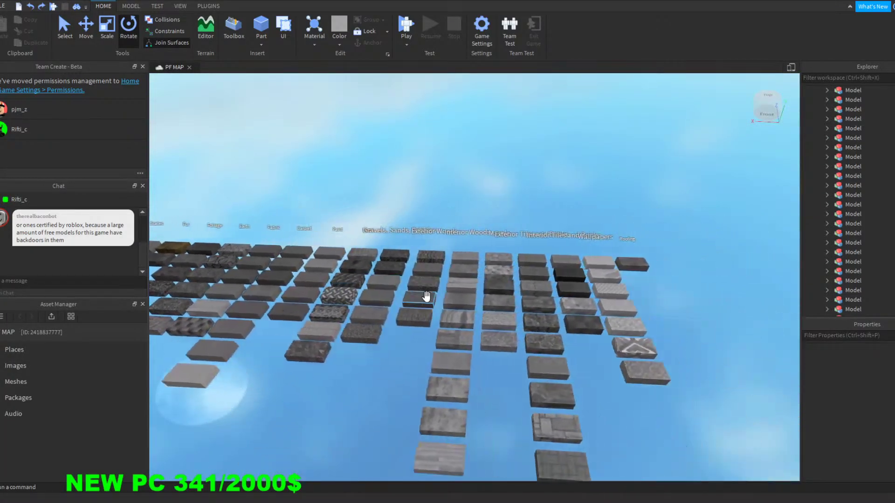
pyautogui.press('a')
pyautogui.press('s')
pyautogui.press('d')
pyautogui.moveTo(447, 219); pyautogui.dragTo(445, 222, button='right')
pyautogui.press('w')
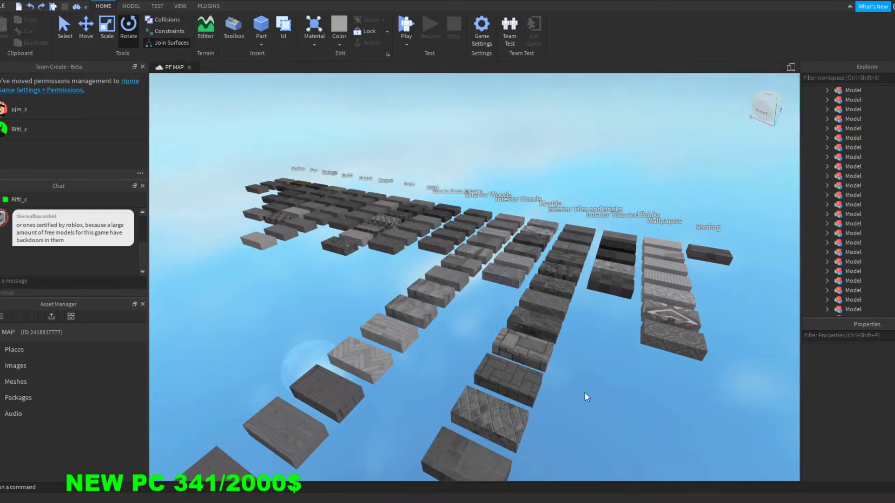
# Step: Examine the rows of labelled material samples up close, including the tiles, bricks, wallpapers and roofing
pyautogui.moveTo(592, 400); pyautogui.dragTo(593, 400, button='right')
pyautogui.moveTo(527, 372); pyautogui.dragTo(527, 372, button='right')
pyautogui.press('w')
pyautogui.press('w')
pyautogui.press('s')
pyautogui.moveTo(371, 373); pyautogui.dragTo(372, 373, button='right')
pyautogui.moveTo(586, 236); pyautogui.dragTo(585, 235, button='right')
pyautogui.press('a')
pyautogui.press('s')
pyautogui.moveTo(465, 276); pyautogui.dragTo(465, 275, button='right')
pyautogui.press('w')
# Step: Examine the props on the floating asset platform, including the furniture, rocks, walls, containers and trees
pyautogui.scroll(-3, 447, 310)
pyautogui.moveTo(388, 311); pyautogui.dragTo(389, 311, button='right')
pyautogui.press('s')
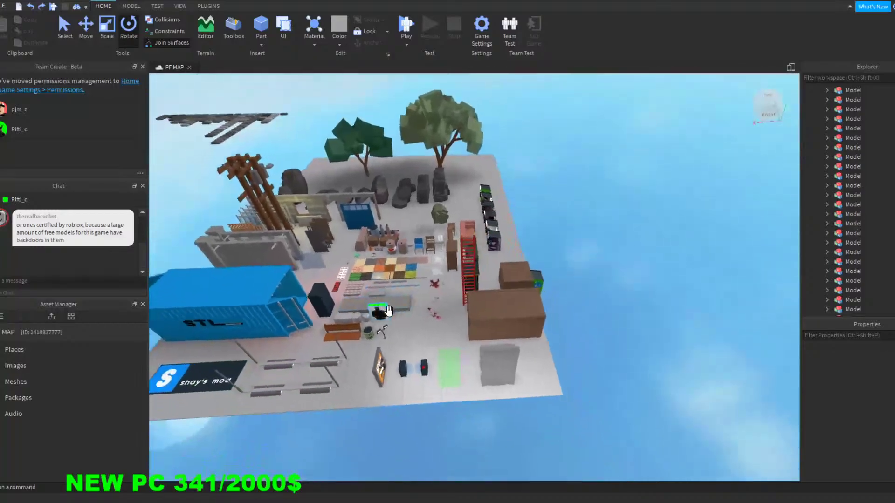
pyautogui.moveTo(526, 326); pyautogui.dragTo(524, 323, button='right')
pyautogui.press('w')
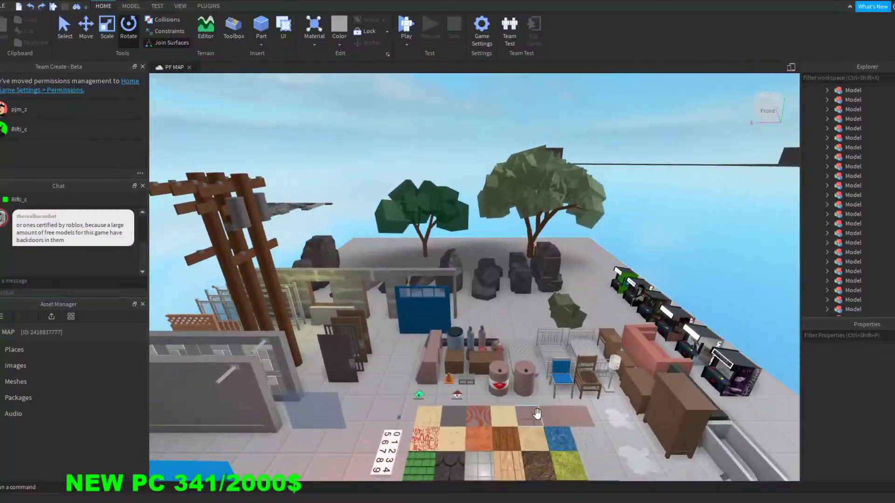
pyautogui.press('d')
pyautogui.press('w')
pyautogui.moveTo(567, 198); pyautogui.dragTo(552, 243, button='right')
pyautogui.press('s')
pyautogui.moveTo(610, 298); pyautogui.dragTo(610, 298, button='right')
pyautogui.moveTo(336, 328); pyautogui.dragTo(336, 329, button='right')
# Step: Return to the map from outside its edge and inspect the broken highway with the leaning slab and rocks
pyautogui.moveTo(584, 428); pyautogui.dragTo(346, 362, button='right')
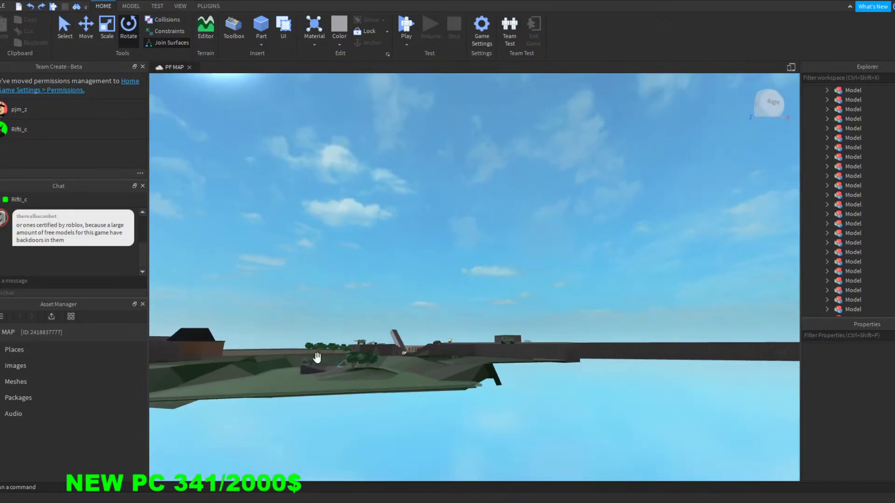
pyautogui.moveTo(536, 423); pyautogui.dragTo(536, 423, button='right')
pyautogui.press('w')
pyautogui.moveTo(618, 263); pyautogui.dragTo(619, 263, button='right')
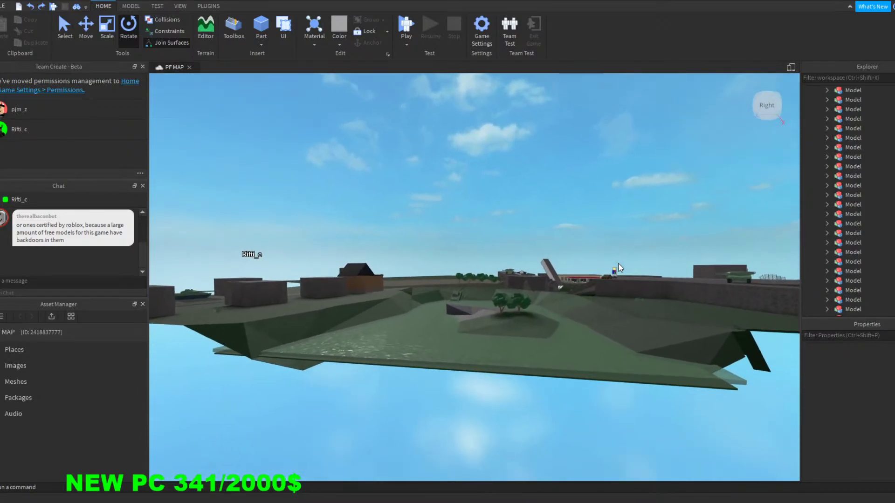
pyautogui.press('w')
pyautogui.moveTo(522, 244); pyautogui.dragTo(474, 296, button='right')
pyautogui.press('w')
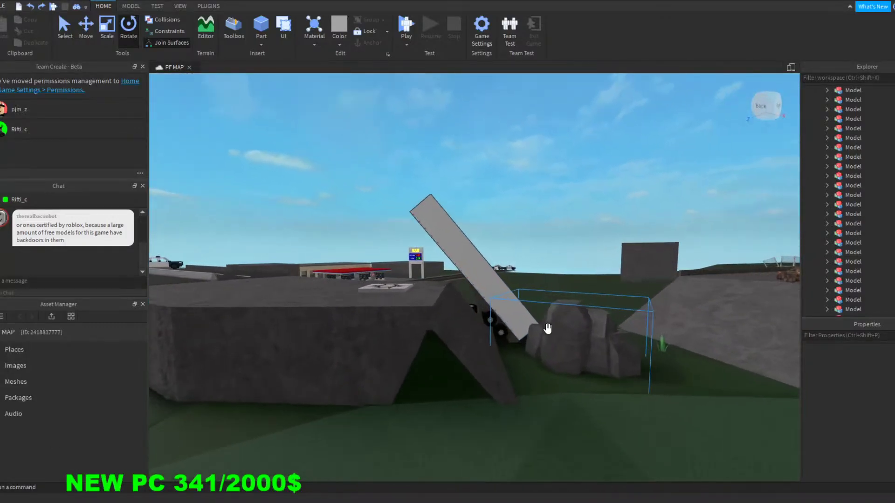
pyautogui.press('w')
pyautogui.moveTo(462, 232); pyautogui.dragTo(460, 238, button='right')
pyautogui.moveTo(489, 302); pyautogui.dragTo(469, 273, button='right')
# Step: Examine the small concrete block between the highway and gas station, including from overhead
pyautogui.press('w')
pyautogui.moveTo(576, 254); pyautogui.dragTo(576, 254, button='right')
pyautogui.press('w')
pyautogui.press('w')
pyautogui.press('w')
pyautogui.press('s')
pyautogui.press('s')
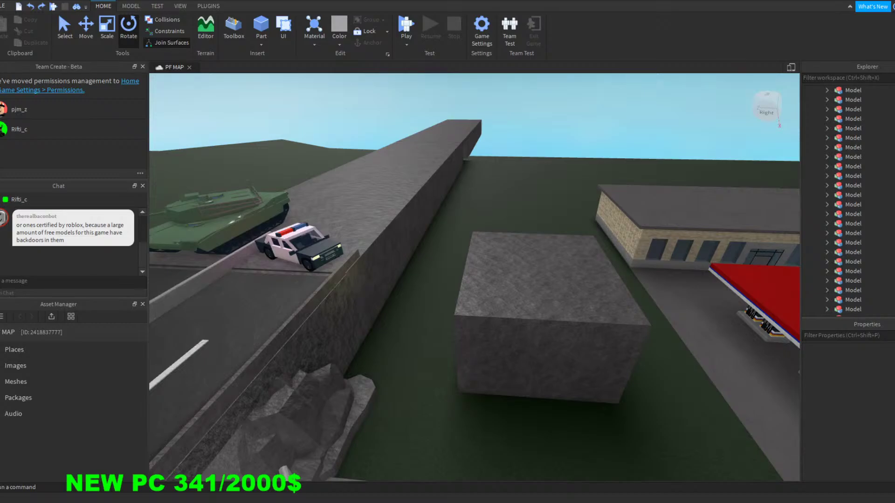
pyautogui.moveTo(584, 154); pyautogui.dragTo(583, 153, button='right')
pyautogui.scroll(6, 583, 153)
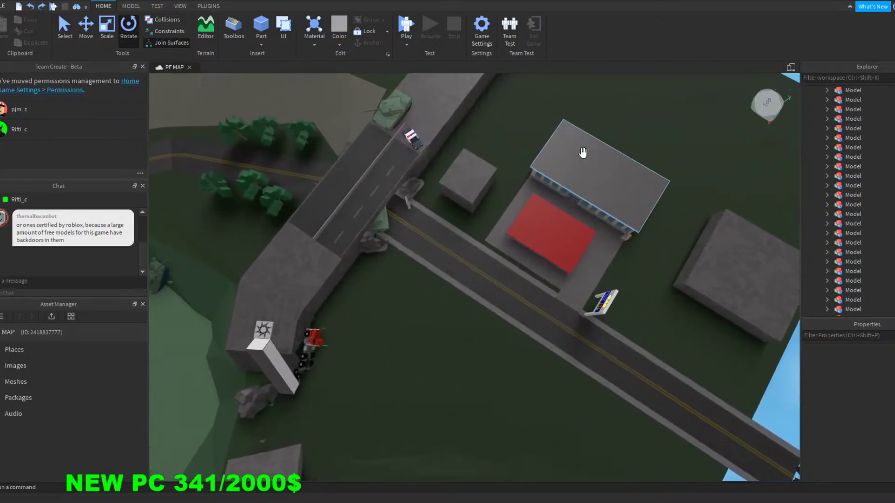
pyautogui.scroll(2, 582, 154)
pyautogui.moveTo(583, 153); pyautogui.dragTo(583, 153, button='right')
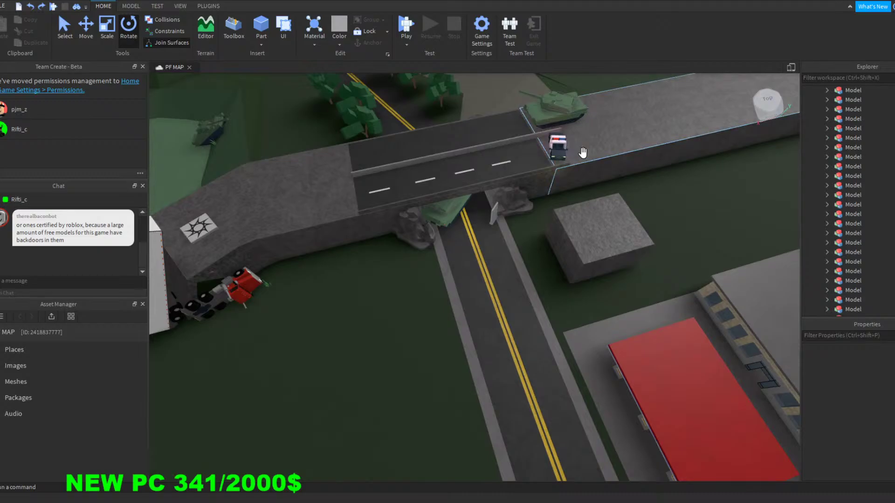
pyautogui.moveTo(583, 153); pyautogui.dragTo(583, 152, button='right')
pyautogui.moveTo(581, 197); pyautogui.dragTo(581, 196, button='right')
# Step: Inspect the long concrete block extending the highway past the map edge and the field behind the gas station
pyautogui.press('d')
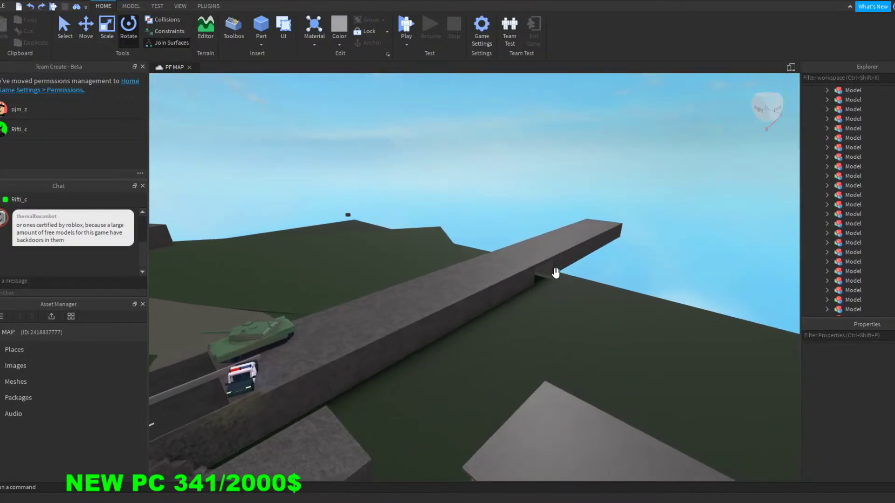
pyautogui.press('d')
pyautogui.moveTo(609, 314); pyautogui.dragTo(591, 309, button='right')
pyautogui.press('d')
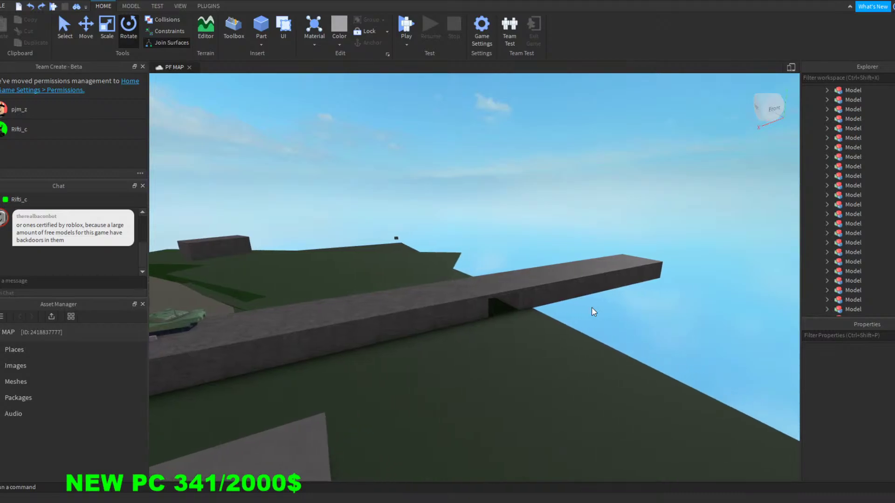
pyautogui.press('w')
pyautogui.moveTo(591, 307); pyautogui.dragTo(592, 307, button='right')
pyautogui.press('d')
pyautogui.moveTo(457, 342); pyautogui.dragTo(458, 342, button='right')
pyautogui.press('a')
pyautogui.moveTo(547, 375); pyautogui.dragTo(388, 274, button='right')
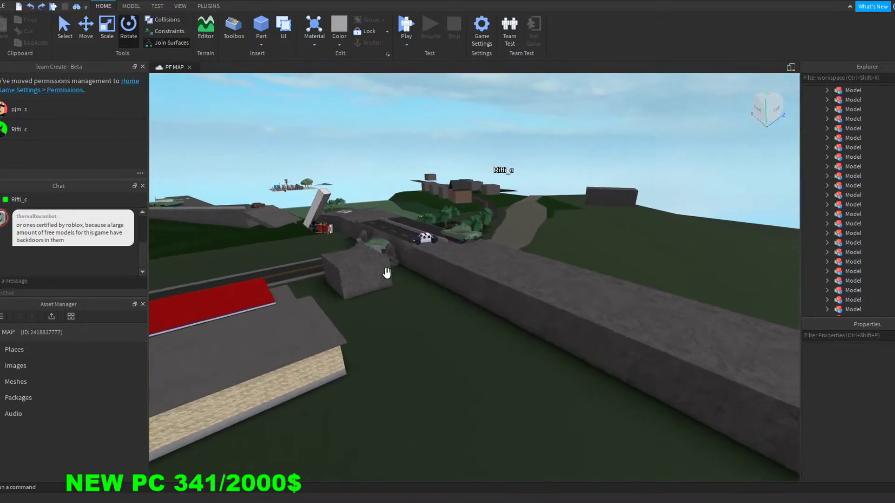
pyautogui.moveTo(300, 307); pyautogui.dragTo(342, 343, button='right')
pyautogui.press('a')
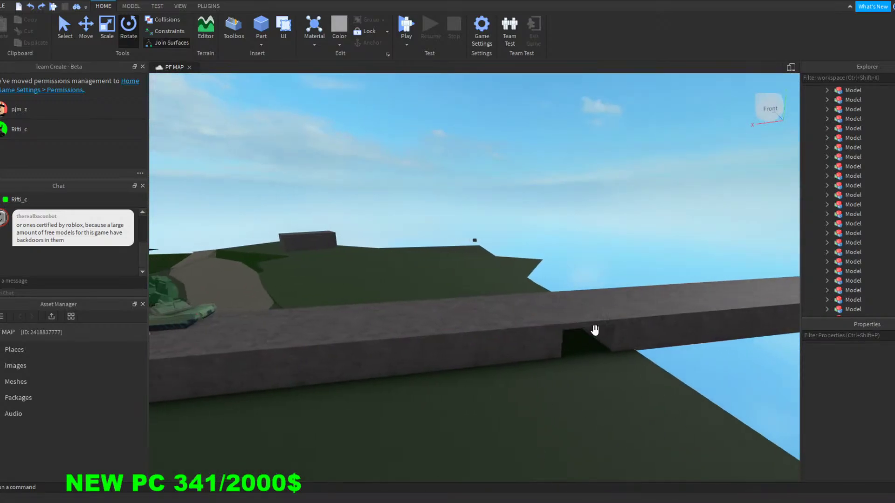
# Step: Check the opening under the long concrete block and the view from the broken highway toward the brick house
pyautogui.moveTo(713, 355)
pyautogui.mouseDown(button='right')
pyautogui.moveTo(649, 349)
pyautogui.moveTo(502, 213)
pyautogui.moveTo(710, 352)
pyautogui.mouseUp(button='right')
pyautogui.press('a')
pyautogui.press('d')
pyautogui.press('a')
pyautogui.press('a')
pyautogui.press('w')
pyautogui.press('w')
pyautogui.press('w')
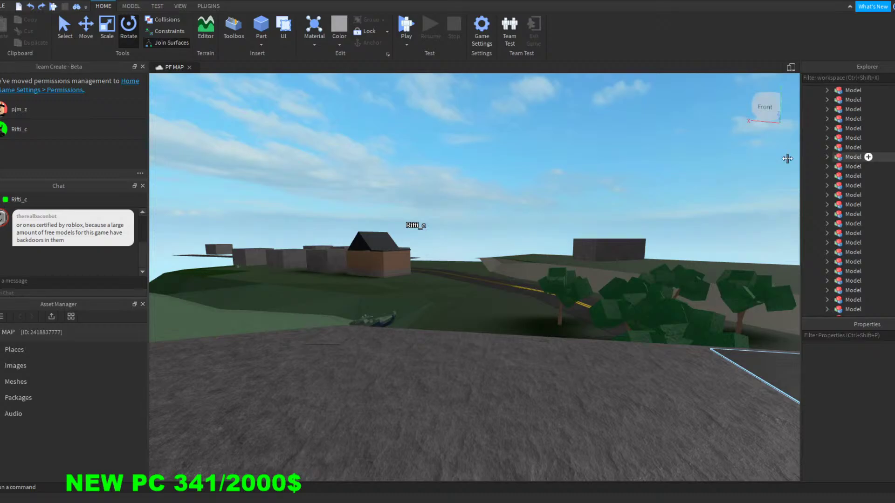
# Step: View the tree-lined road and gravel path from beside the tank on the highway
pyautogui.moveTo(471, 158)
pyautogui.mouseDown(button='right')
pyautogui.moveTo(464, 158)
pyautogui.moveTo(473, 161)
pyautogui.mouseUp(button='right')
pyautogui.press('a')
pyautogui.press('w')
pyautogui.press('w')
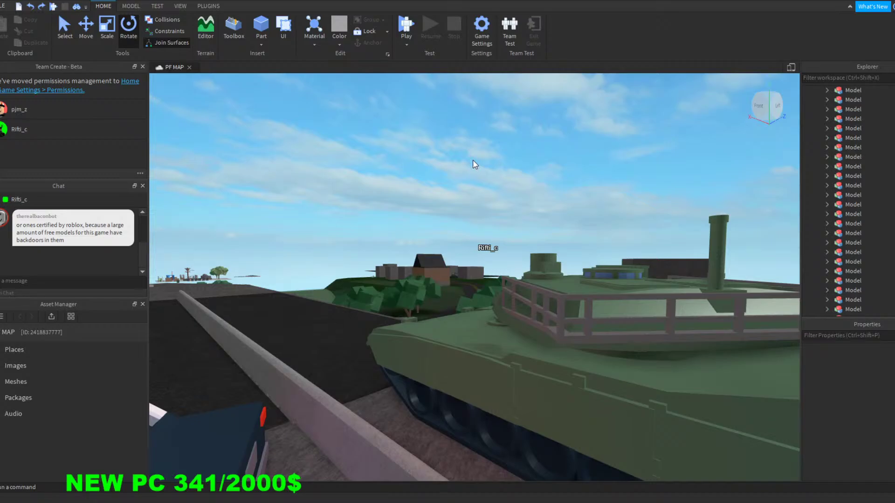
pyautogui.press('s')
pyautogui.moveTo(379, 191); pyautogui.dragTo(378, 191, button='right')
pyautogui.press('a')
pyautogui.press('w')
pyautogui.moveTo(450, 150); pyautogui.dragTo(448, 150, button='right')
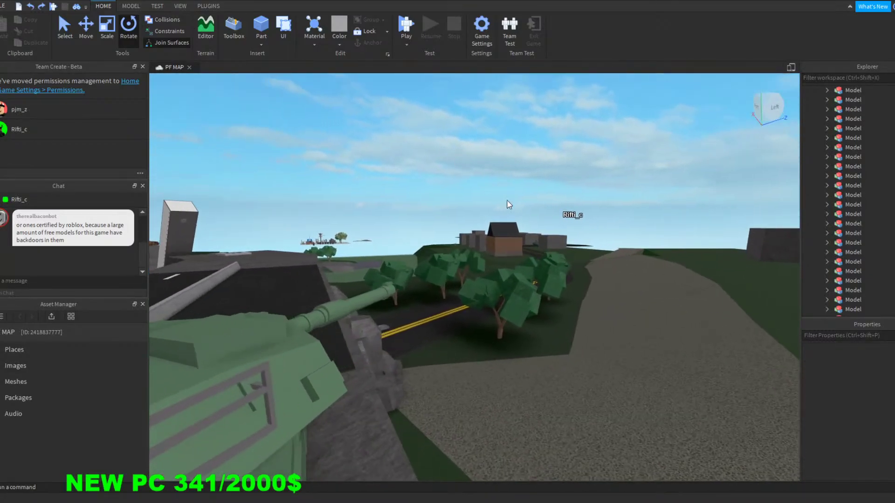
# Step: Examine the tank and police car on the highway and the sightline over them toward the brick house
pyautogui.press('s')
pyautogui.moveTo(606, 188); pyautogui.dragTo(459, 170, button='right')
pyautogui.press('s')
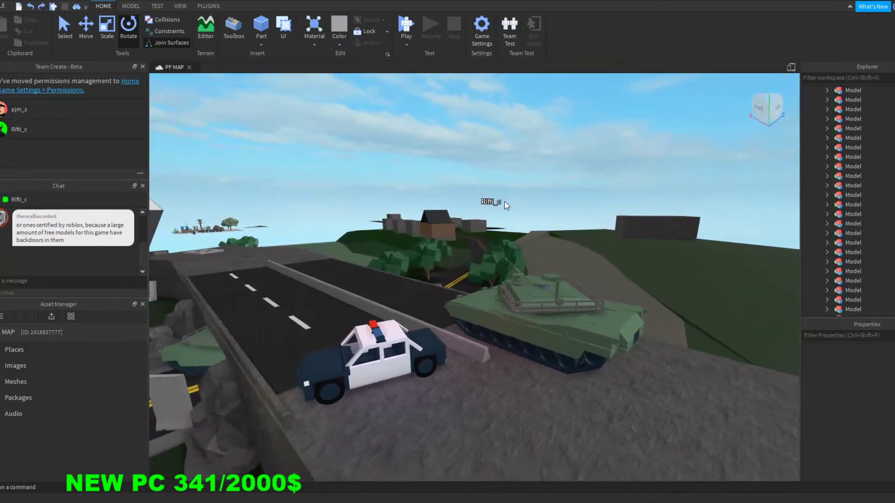
pyautogui.press('a')
pyautogui.moveTo(385, 164); pyautogui.dragTo(391, 166, button='right')
pyautogui.press('w')
pyautogui.moveTo(411, 213); pyautogui.dragTo(471, 204, button='right')
pyautogui.press('s')
pyautogui.press('d')
pyautogui.press('w')
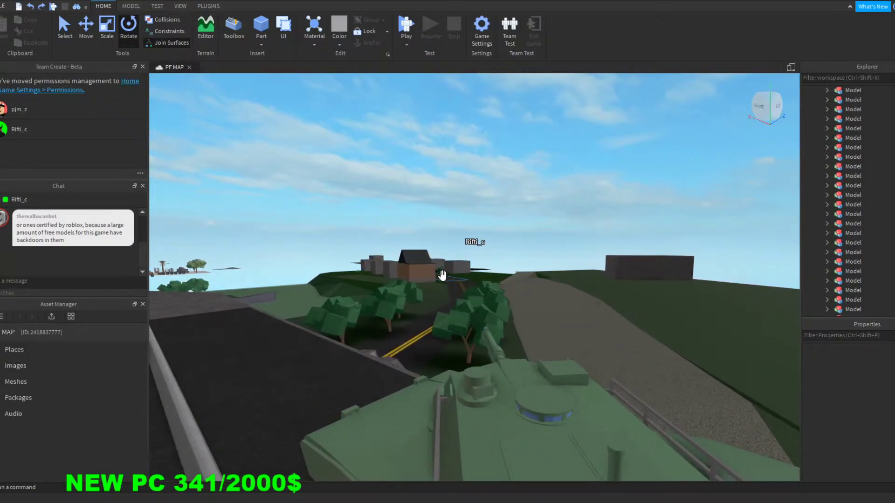
# Step: View the highway from the tree-lined road, passing over the rubble barricade toward the gas station
pyautogui.press('a')
pyautogui.moveTo(410, 216); pyautogui.dragTo(410, 216, button='right')
pyautogui.moveTo(438, 179)
pyautogui.mouseDown(button='right')
pyautogui.moveTo(430, 179)
pyautogui.moveTo(446, 181)
pyautogui.moveTo(439, 179)
pyautogui.mouseUp(button='right')
pyautogui.press('s')
pyautogui.press('w')
pyautogui.press('a')
pyautogui.press('w')
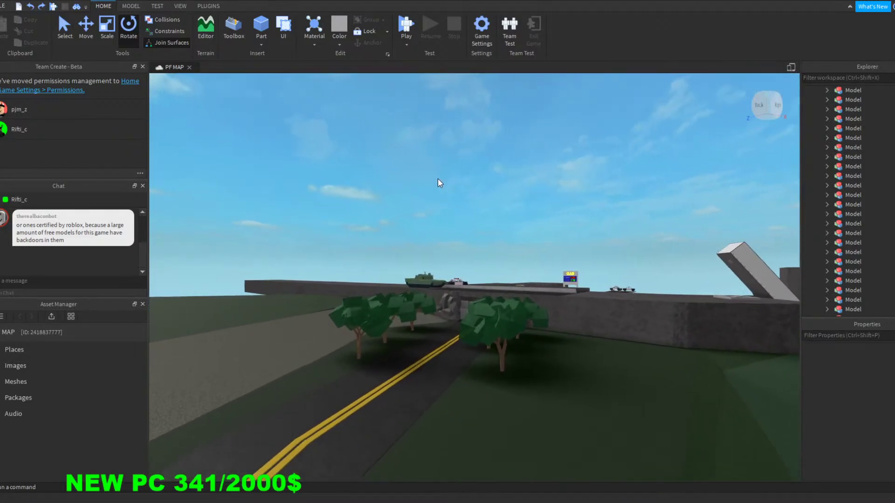
pyautogui.press('w')
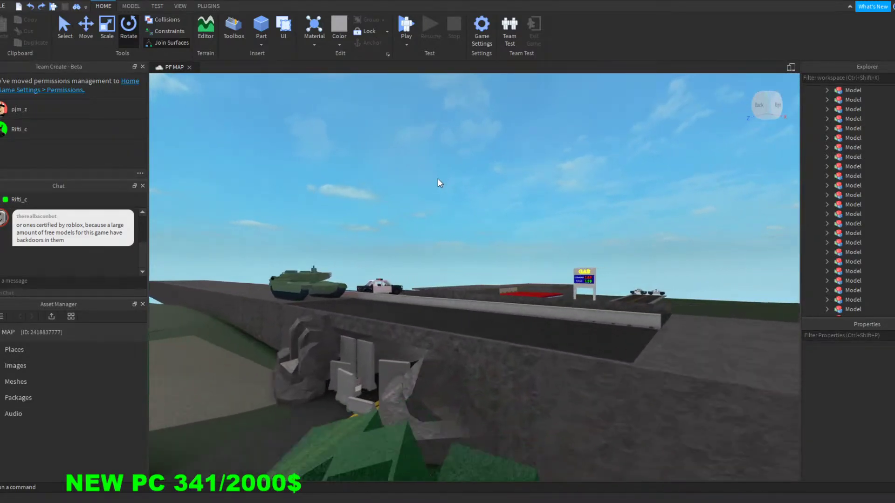
pyautogui.press('w')
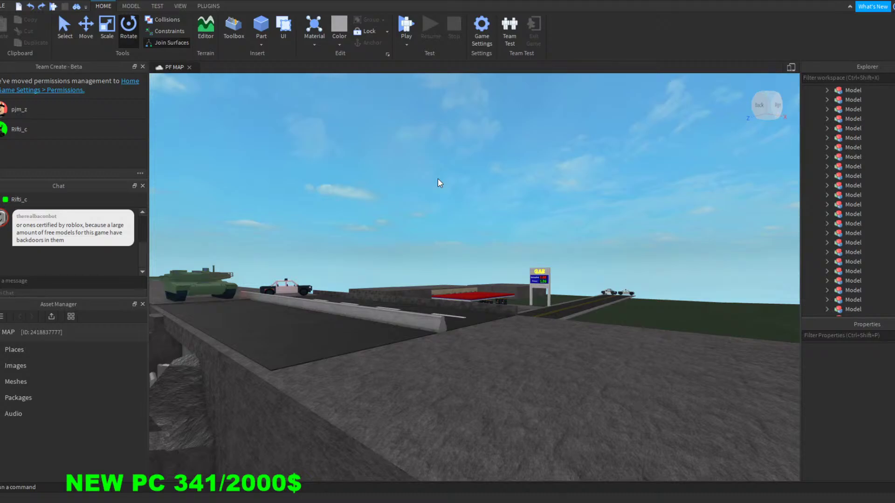
# Step: Survey the route from the broken highway to the tree-lined road and the brick house beyond it
pyautogui.moveTo(437, 181)
pyautogui.mouseDown(button='right')
pyautogui.moveTo(447, 182)
pyautogui.moveTo(422, 181)
pyautogui.moveTo(446, 182)
pyautogui.moveTo(438, 179)
pyautogui.mouseUp(button='right')
pyautogui.press('w')
pyautogui.press('w')
pyautogui.press('d')
pyautogui.press('w')
pyautogui.press('w')
pyautogui.press('w')
pyautogui.press('w')
pyautogui.press('w')
pyautogui.press('w')
pyautogui.press('a')
pyautogui.press('w')
pyautogui.press('w')
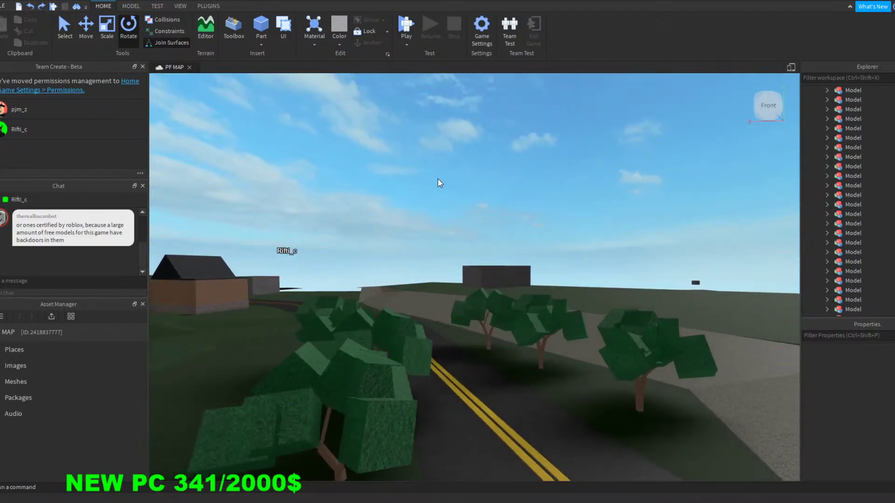
# Step: View the highway from beside the tree-lined road and briefly check the world performance statistics
pyautogui.moveTo(438, 178); pyautogui.dragTo(398, 146, button='right')
pyautogui.press('s')
pyautogui.press('w')
pyautogui.press('a')
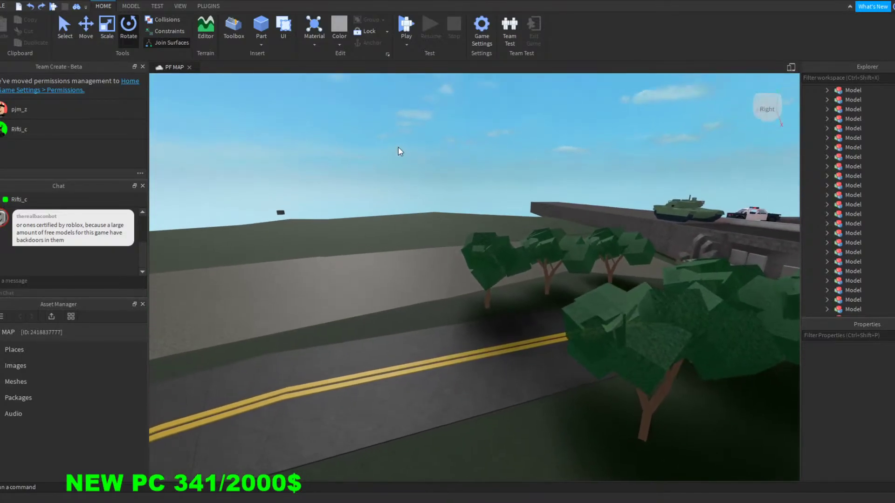
pyautogui.hotkey('shift', 'F4')
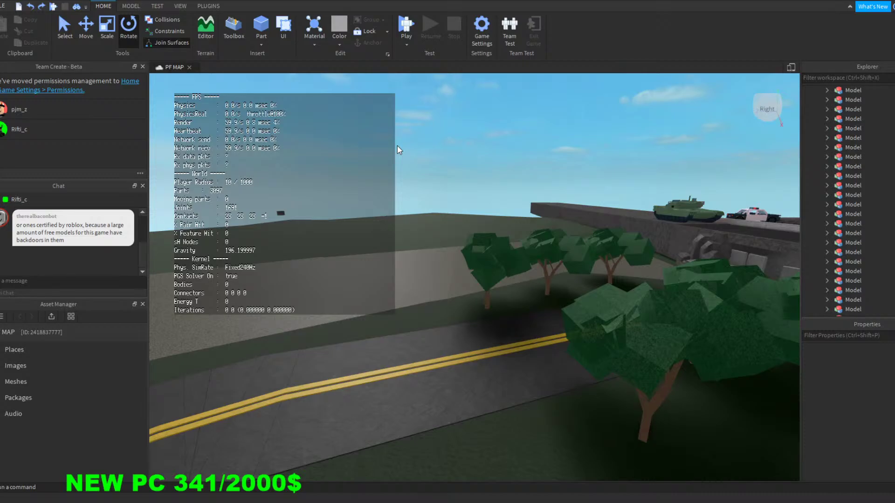
pyautogui.hotkey('shift', 'F4')
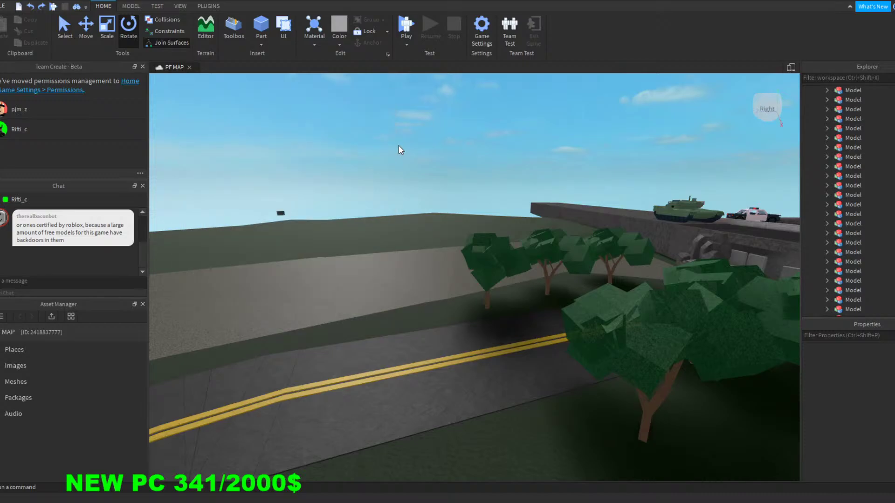
# Step: Fly over to the gas station and view its price sign up close from below
pyautogui.moveTo(447, 169)
pyautogui.mouseDown(button='right')
pyautogui.moveTo(446, 177)
pyautogui.moveTo(464, 179)
pyautogui.moveTo(447, 176)
pyautogui.mouseUp(button='right')
pyautogui.press('w')
pyautogui.press('w')
pyautogui.press('a')
pyautogui.press('a')
pyautogui.press('s')
pyautogui.press('w')
pyautogui.moveTo(447, 177)
pyautogui.mouseDown(button='right')
pyautogui.moveTo(460, 181)
pyautogui.moveTo(429, 178)
pyautogui.moveTo(454, 175)
pyautogui.moveTo(447, 176)
pyautogui.mouseUp(button='right')
pyautogui.press('w')
pyautogui.press('w')
pyautogui.press('w')
pyautogui.press('w')
pyautogui.press('w')
pyautogui.press('s')
pyautogui.press('w')
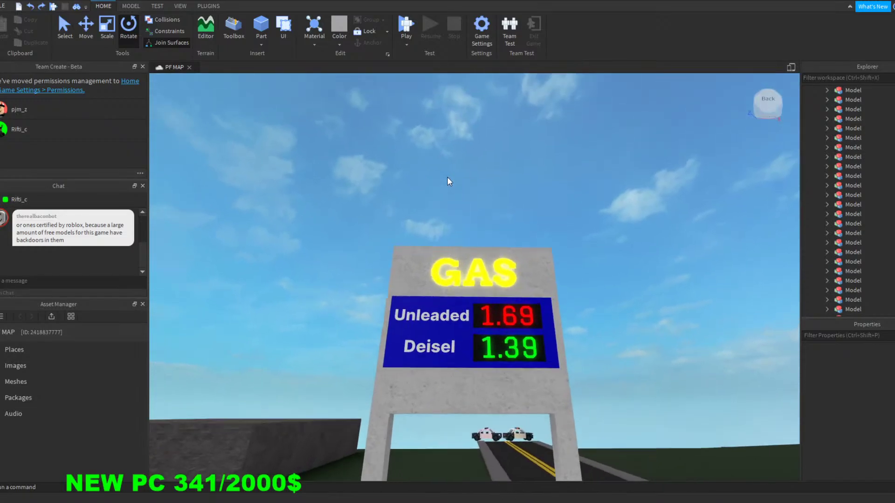
# Step: Compare the gas price sign from farther back with the road and police-car roadblock behind it
pyautogui.press('s')
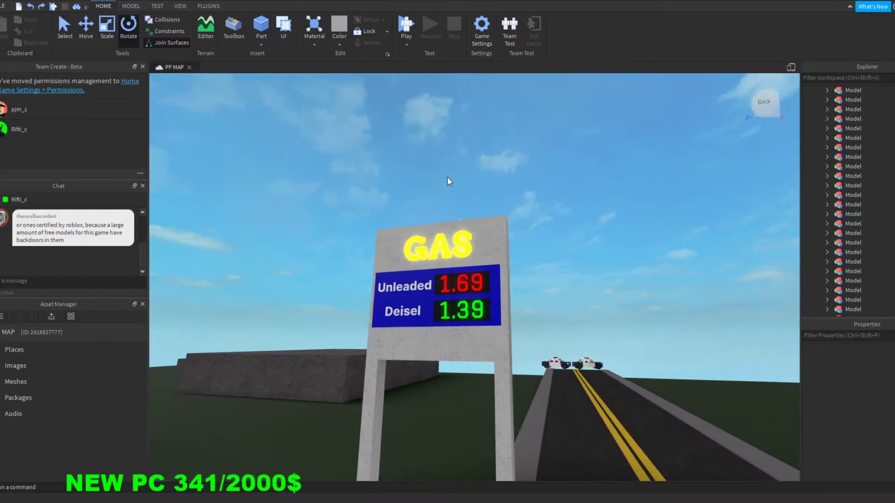
pyautogui.press('a')
pyautogui.press('a')
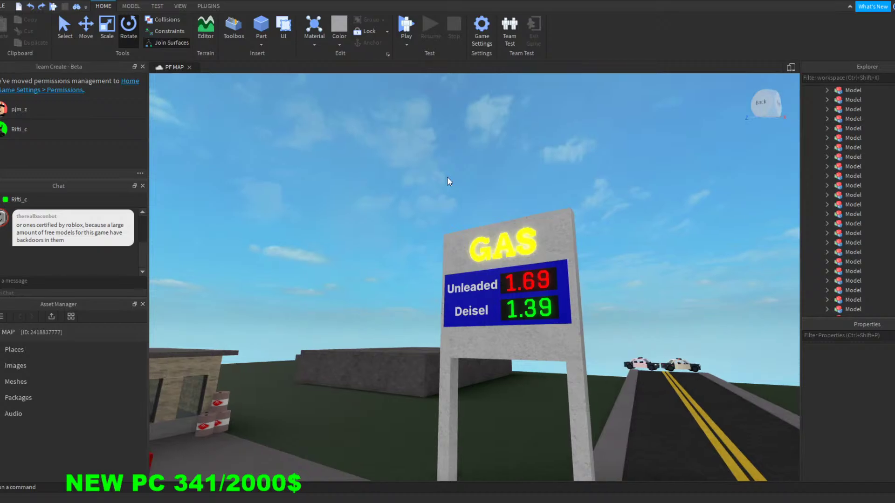
pyautogui.moveTo(446, 177); pyautogui.dragTo(484, 178, button='right')
pyautogui.press('w')
pyautogui.press('w')
pyautogui.press('s')
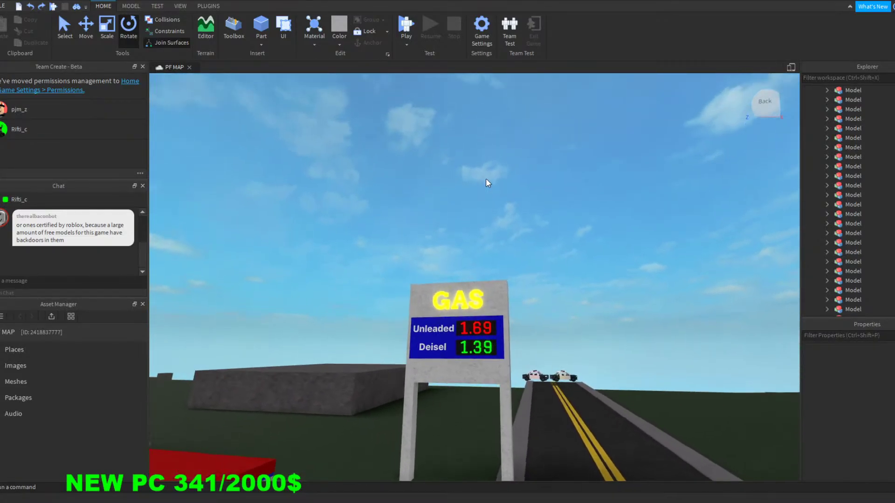
# Step: Look over the crashed truck, the field toward the brick house, and the highway ahead of the spawn platform
pyautogui.press('w')
pyautogui.press('a')
pyautogui.press('w')
pyautogui.press('d')
pyautogui.moveTo(552, 217); pyautogui.dragTo(551, 213, button='right')
pyautogui.press('a')
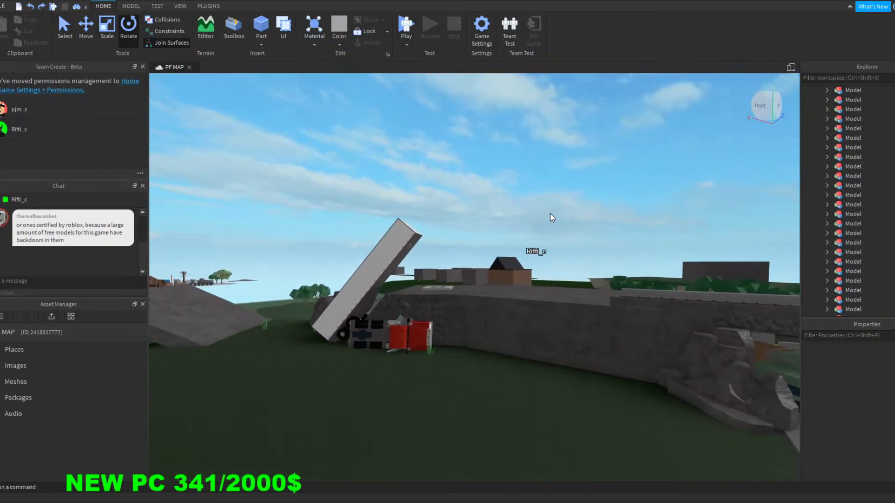
pyautogui.press('w')
pyautogui.press('w')
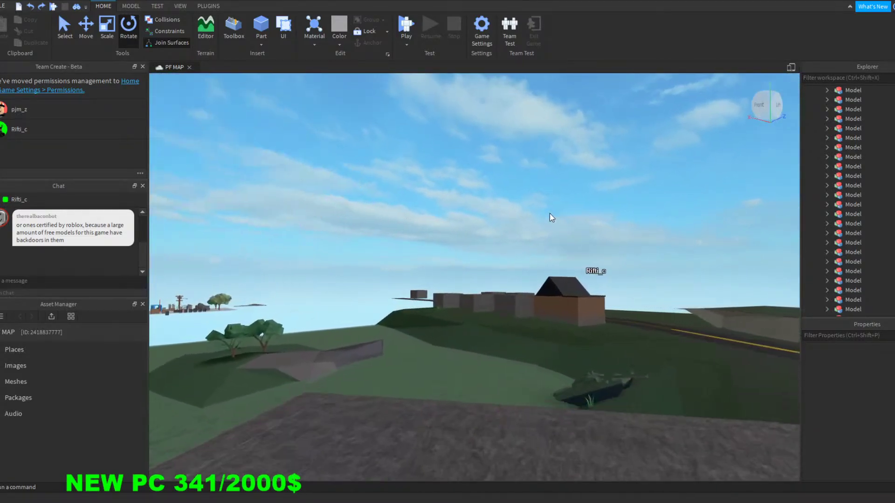
pyautogui.moveTo(550, 215); pyautogui.dragTo(550, 213, button='right')
pyautogui.press('w')
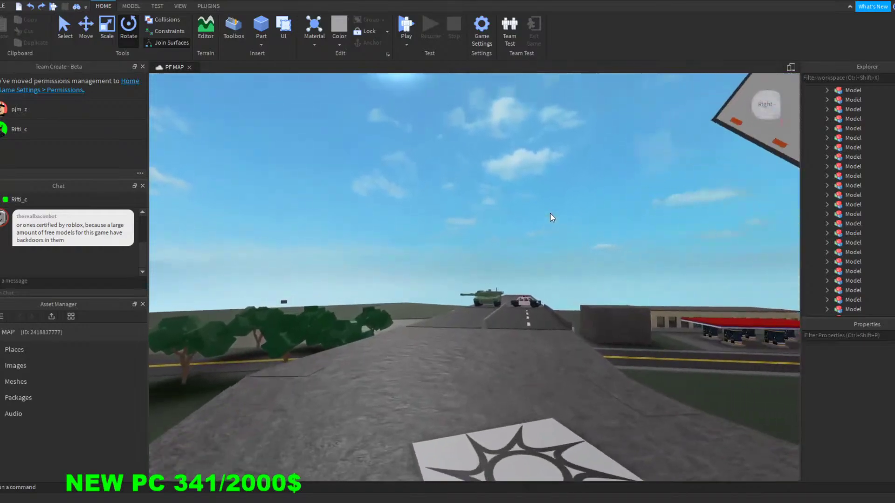
pyautogui.press('w')
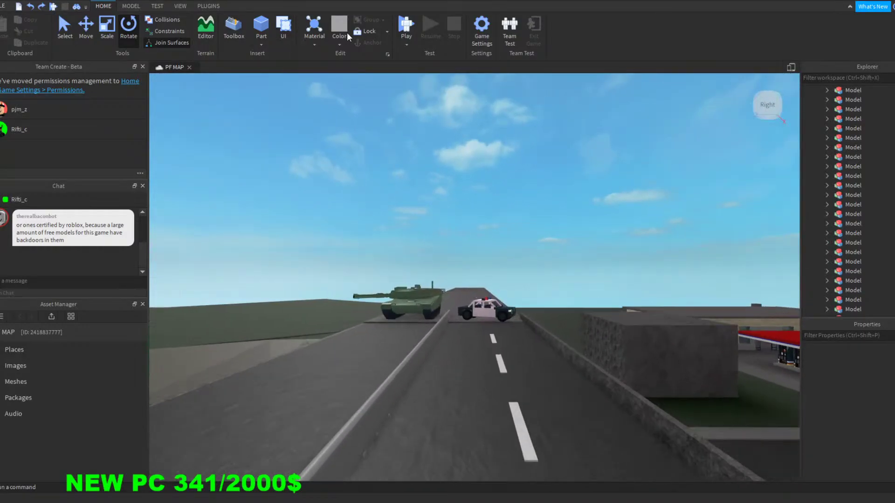
# Step: Start a play test in first person and walk along the broken highway beside the crashed trailer
pyautogui.click(402, 28)
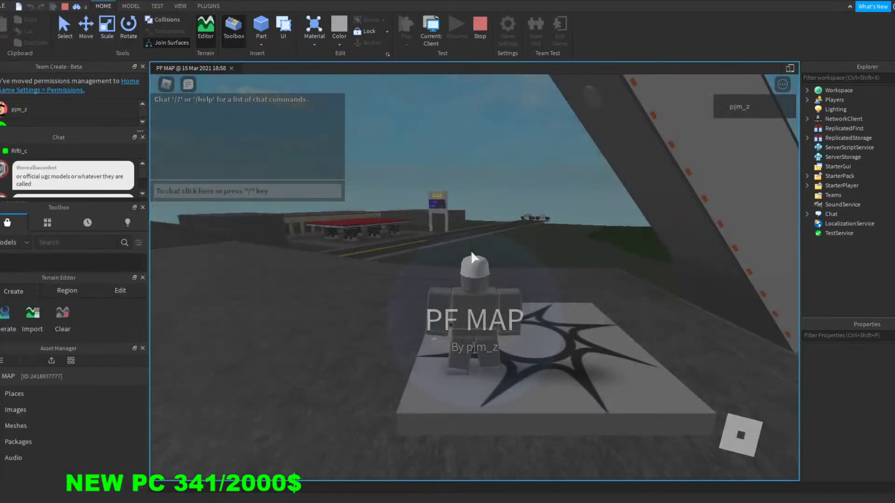
pyautogui.scroll(6, 551, 226)
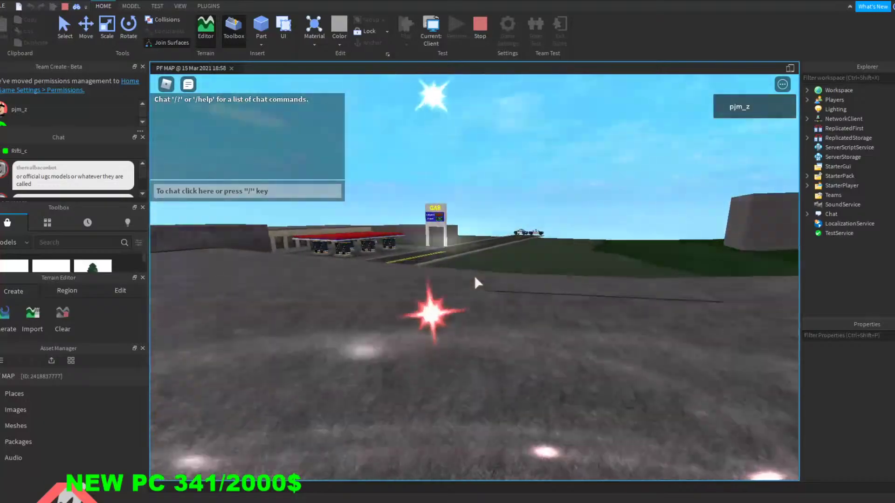
pyautogui.press('w')
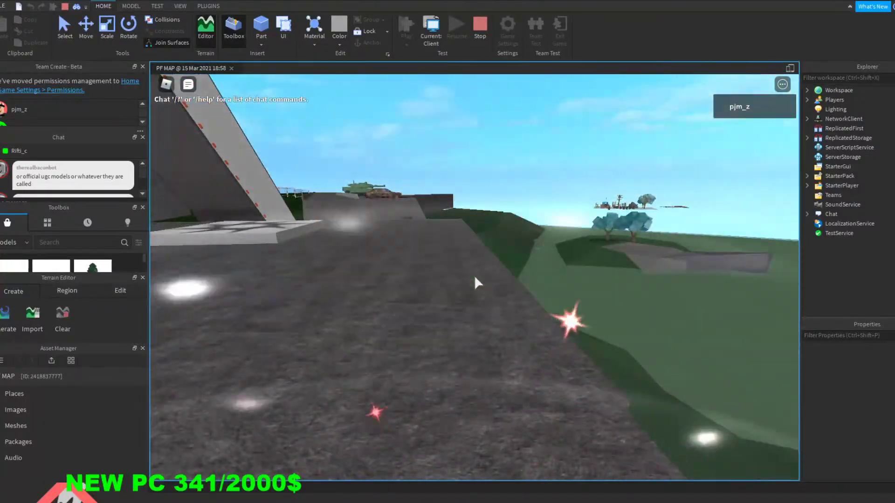
pyautogui.press('w')
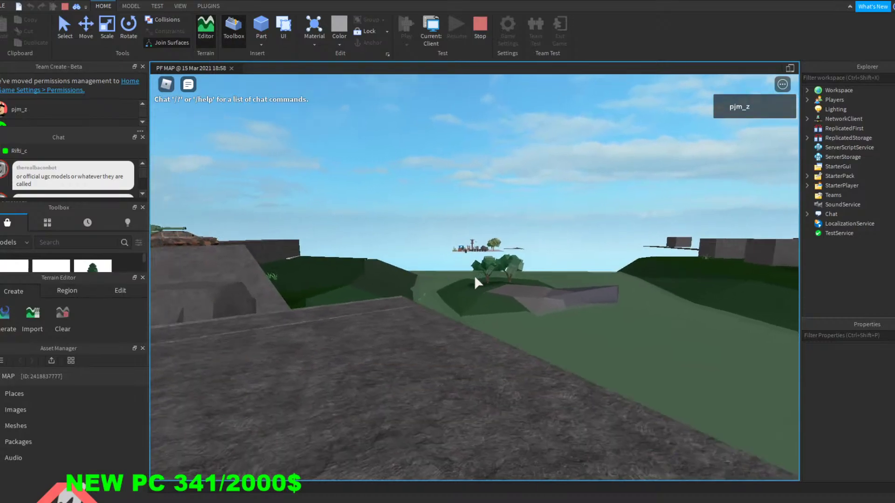
pyautogui.press('w')
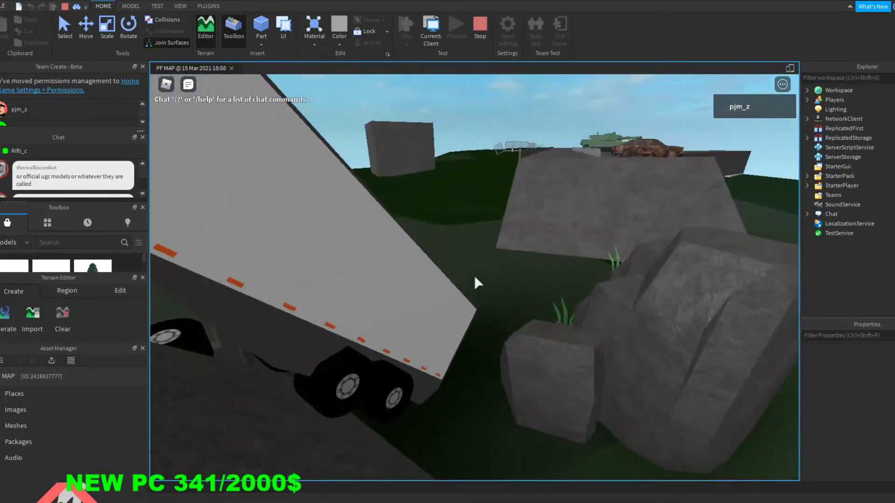
# Step: Walk down past the rocks to the concrete ramp and check the view toward the brick house
pyautogui.press('w')
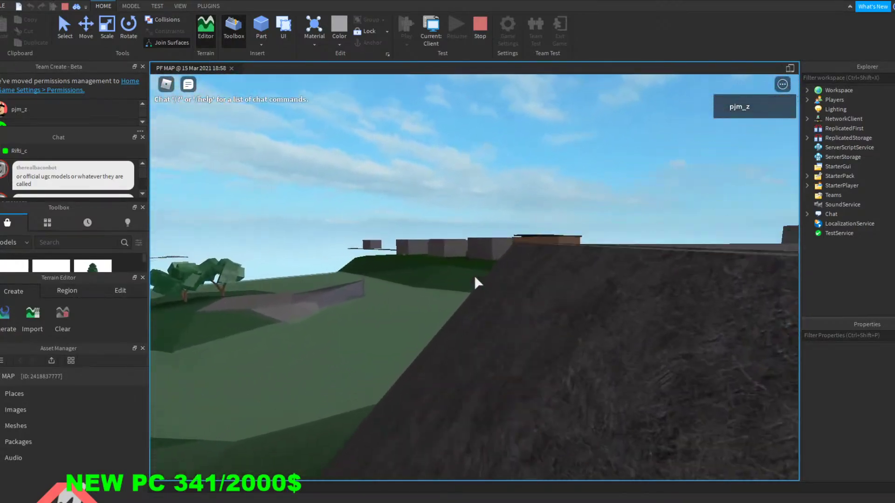
pyautogui.press('w')
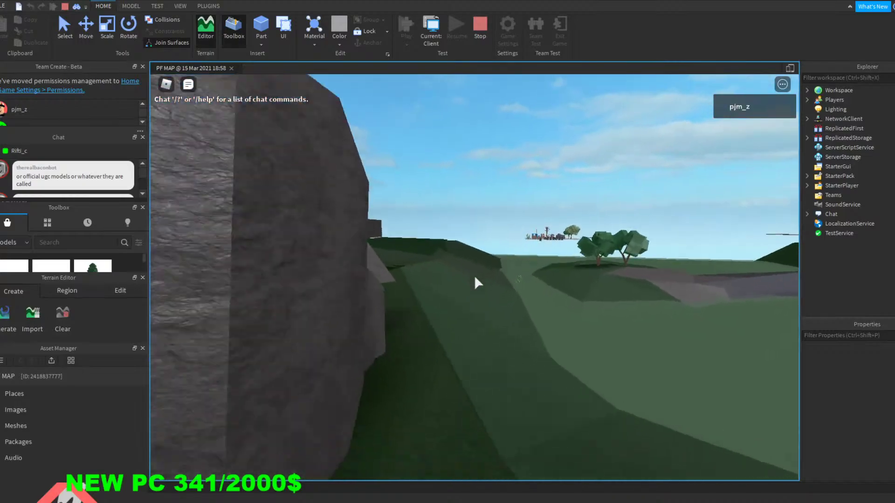
pyautogui.press('w')
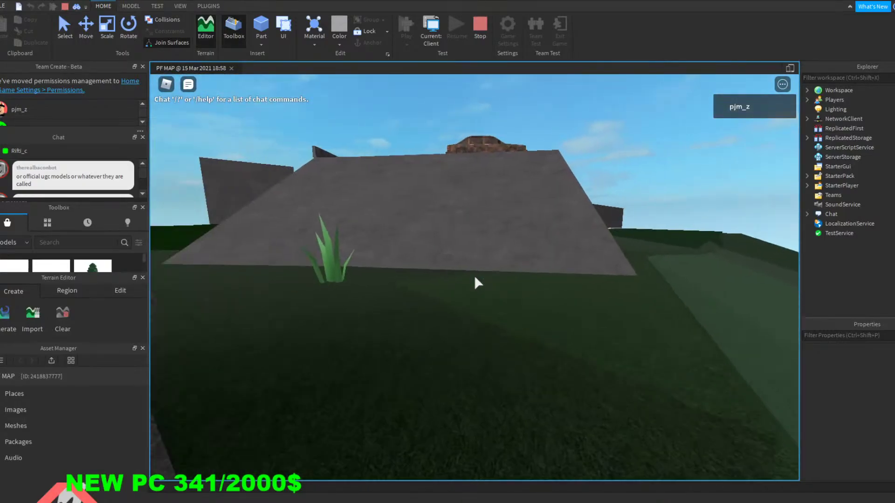
pyautogui.press('w')
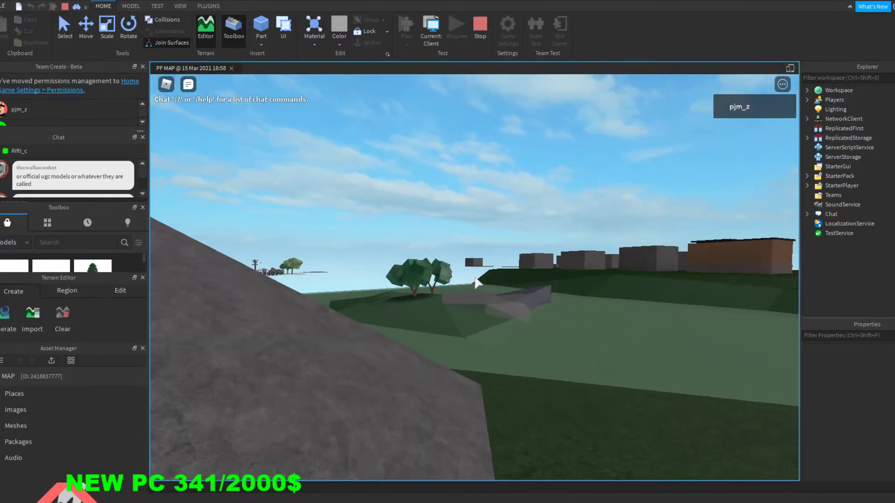
pyautogui.press('w')
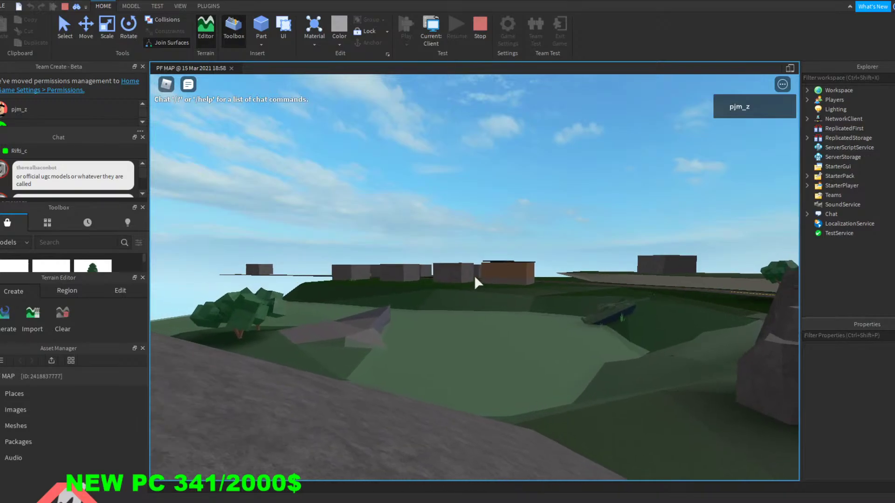
pyautogui.press('w')
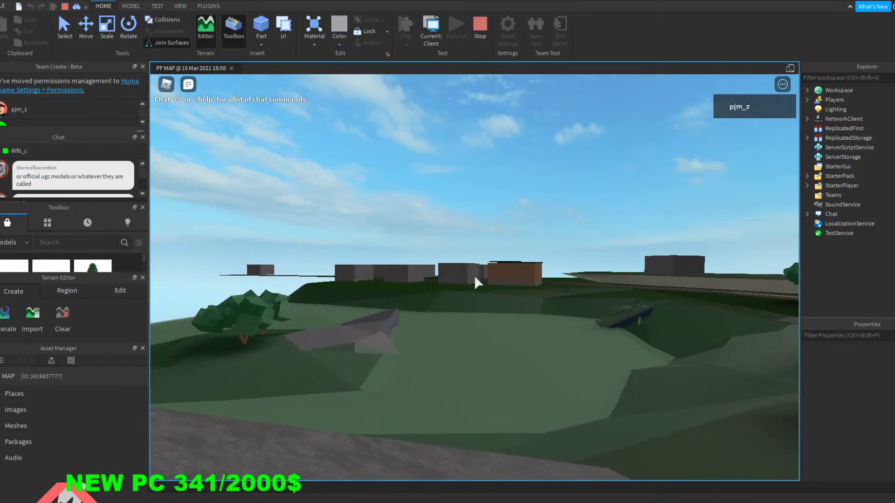
# Step: Shift around the edge of the concrete ramp to test its cover and sightlines across the field
pyautogui.press('w')
pyautogui.press('a')
pyautogui.press('s')
pyautogui.press('d')
pyautogui.press('s')
pyautogui.press('d')
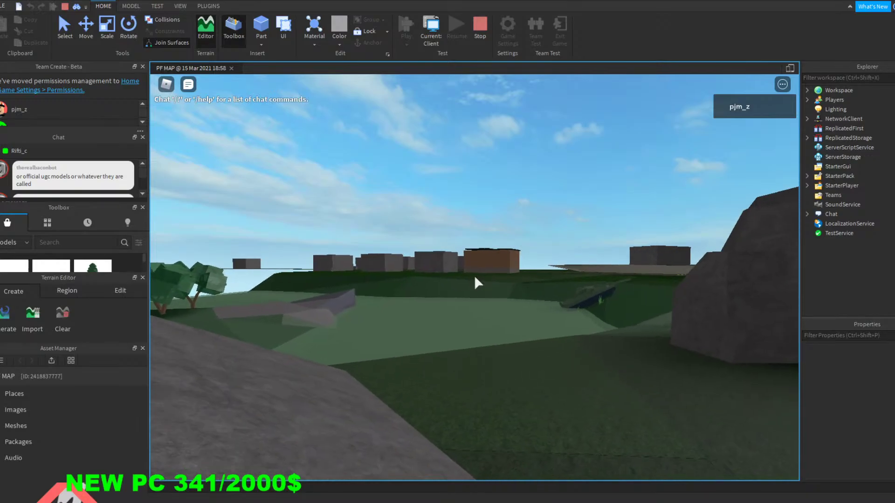
pyautogui.press('s')
pyautogui.press('d')
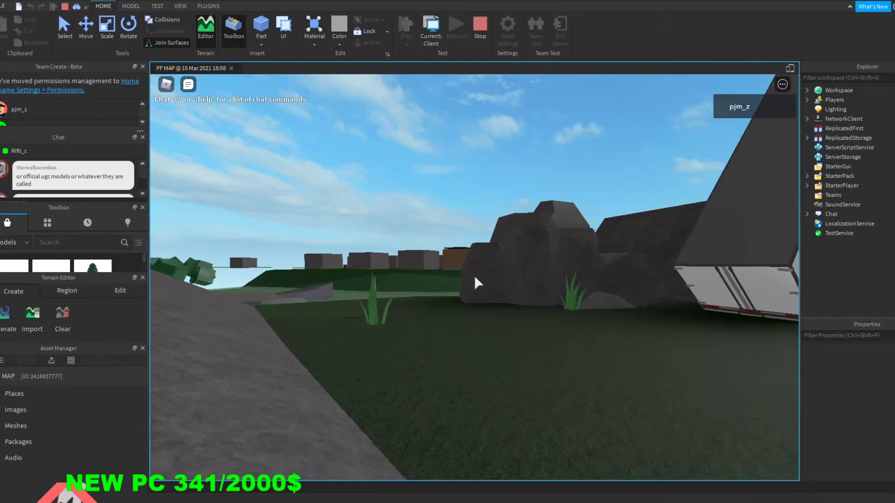
# Step: Walk around the crashed truck and along the highway wall toward the gas station road
pyautogui.press('d')
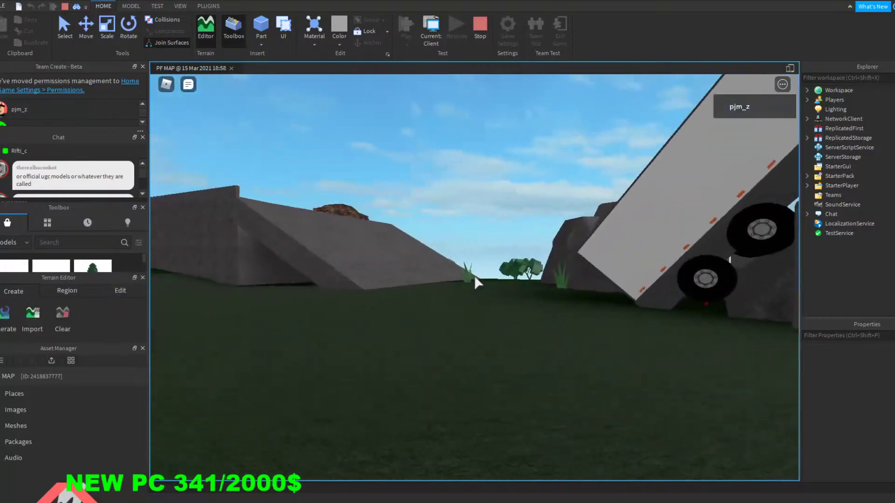
pyautogui.press('d')
pyautogui.press('Right')
pyautogui.press('Left')
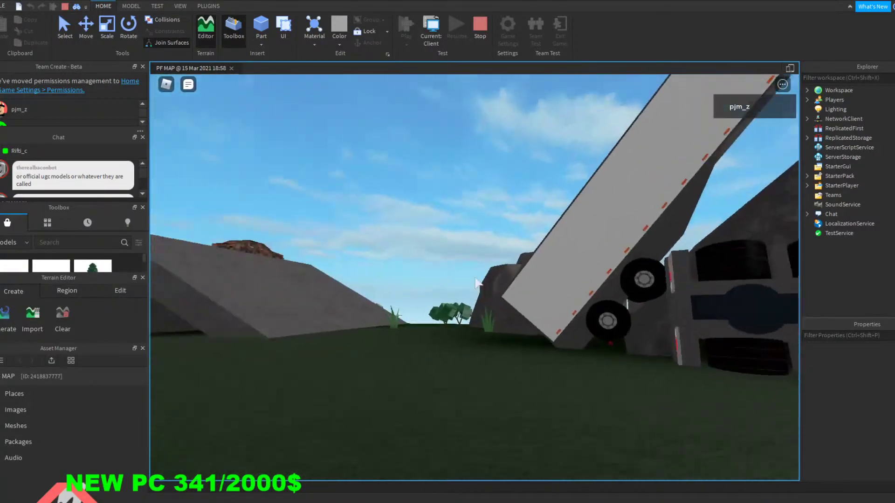
pyautogui.press('Right')
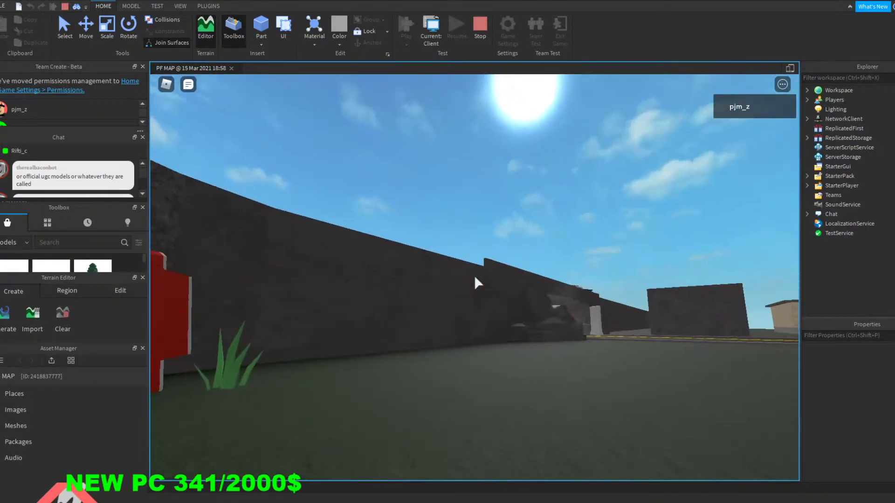
pyautogui.press('Up')
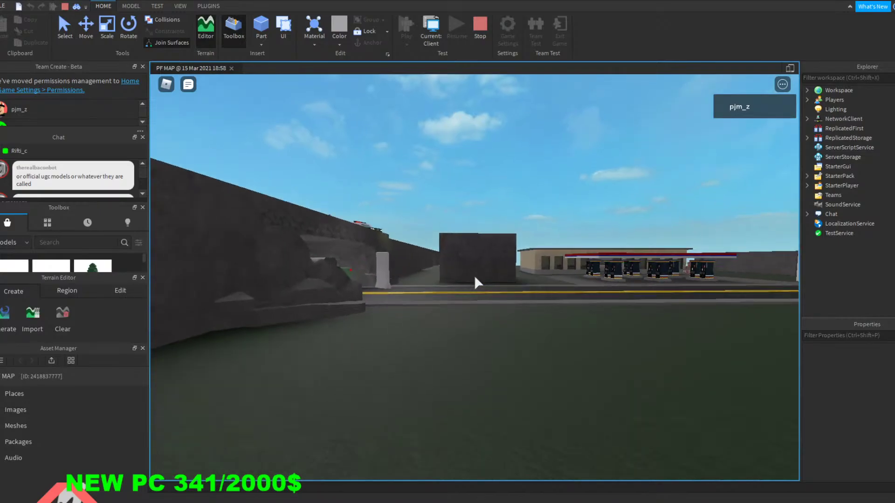
pyautogui.press('Left')
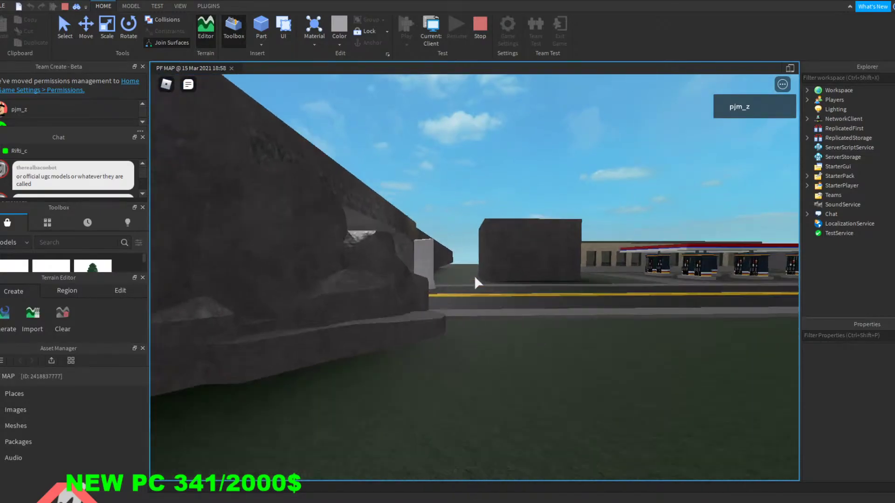
# Step: Cross over the green vehicle and past the upright concrete barrier into the gap beside the placeholder block
pyautogui.press('Up')
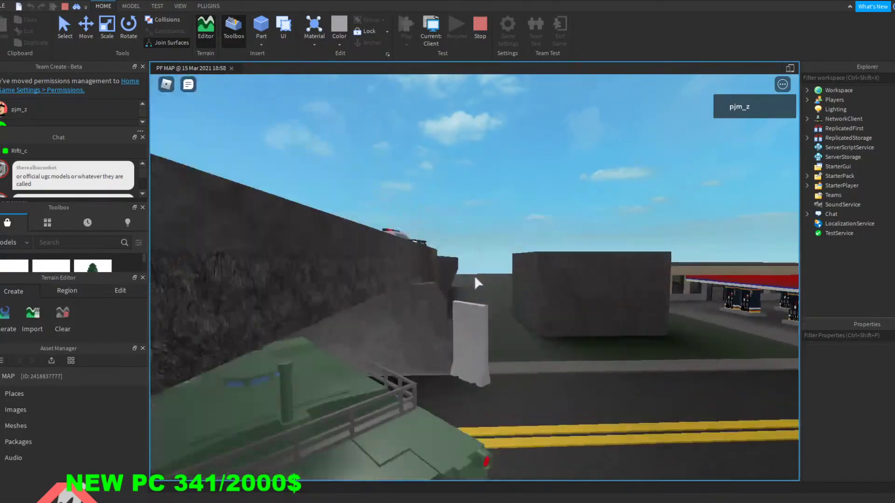
pyautogui.press('Up')
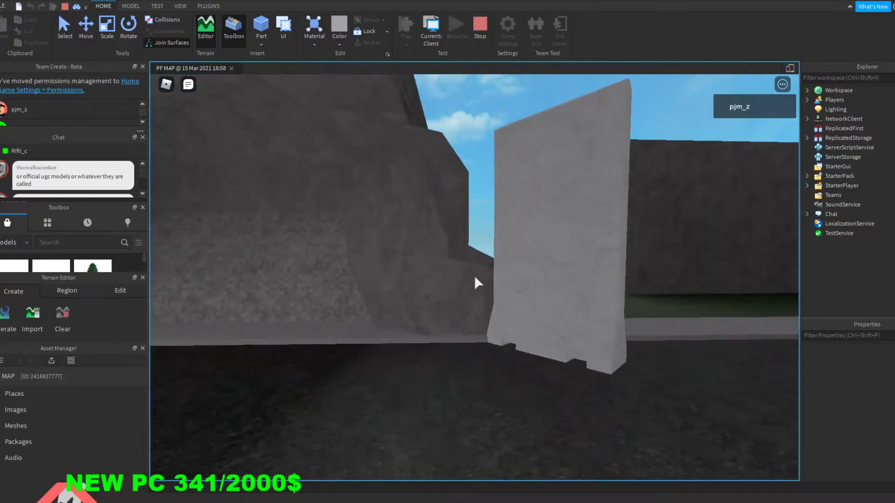
pyautogui.press('w')
pyautogui.press('space')
pyautogui.press('space')
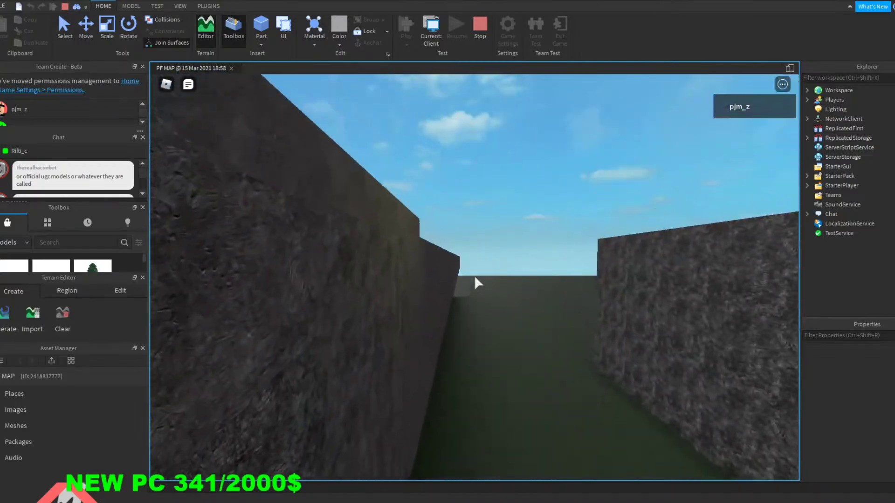
# Step: Check the sightline past the block toward the gas sign, and return over the green vehicle facing the crashed truck
pyautogui.press('w')
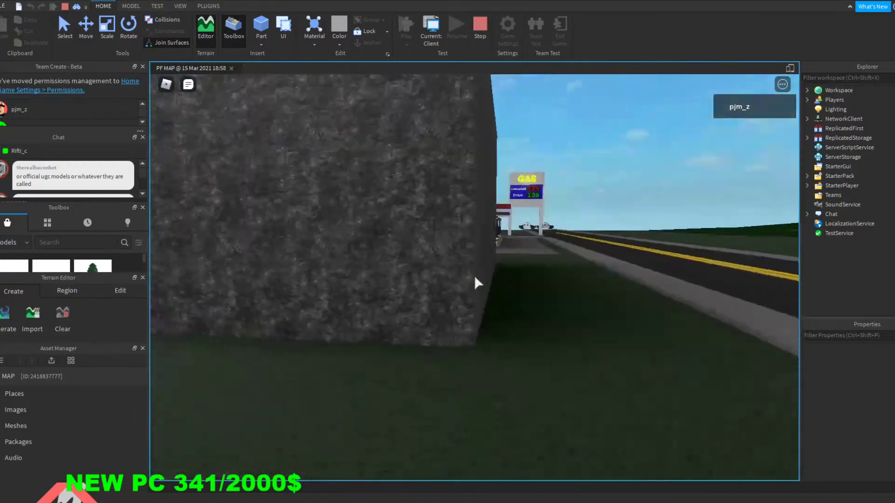
pyautogui.press('s')
pyautogui.press('space')
pyautogui.press('space')
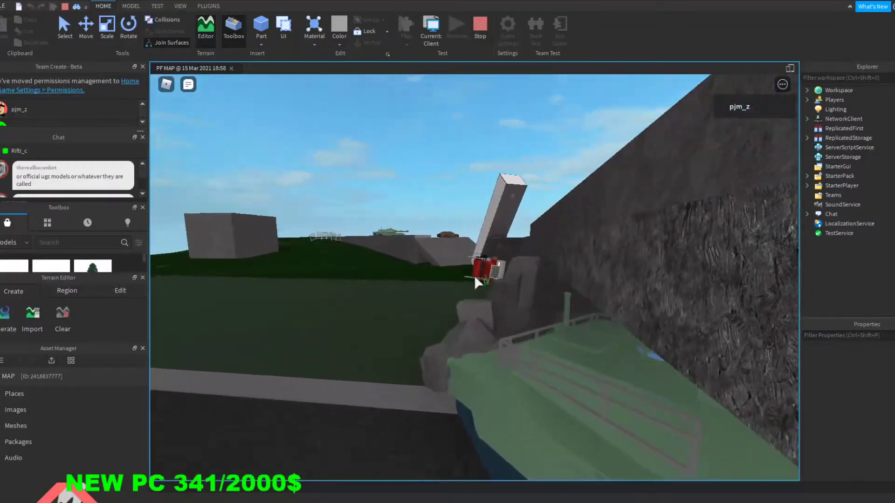
# Step: Climb from the green vehicle over the rocks onto the highway and face the upright trailer
pyautogui.press('w')
pyautogui.press('space')
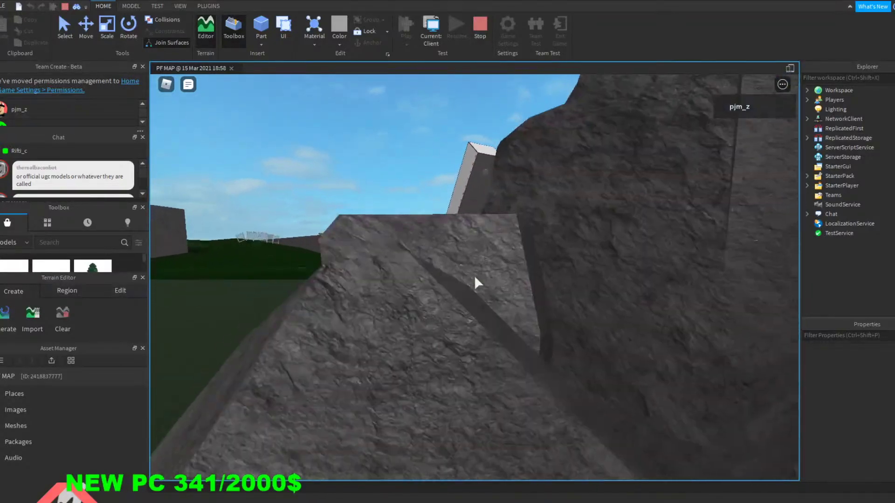
pyautogui.press('Up')
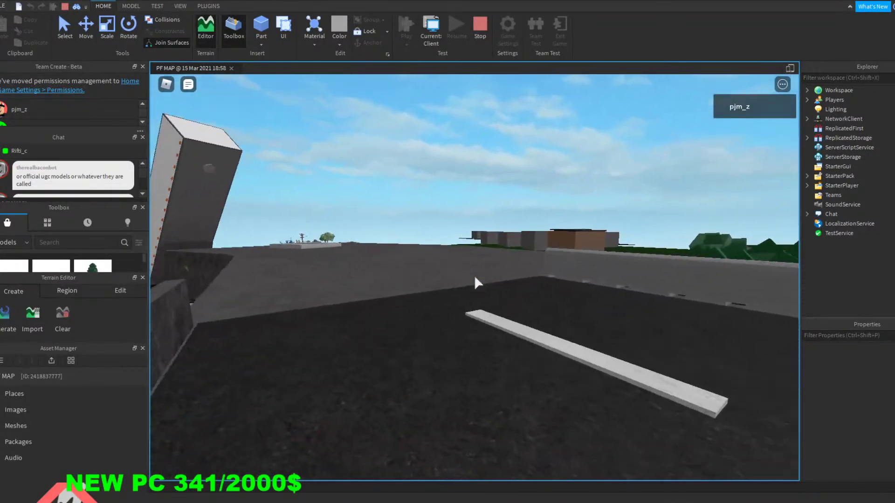
pyautogui.press('w')
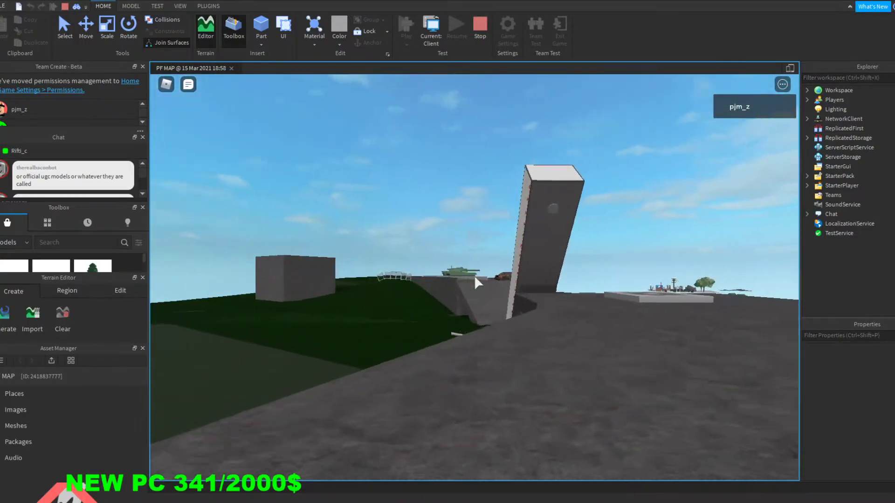
# Step: Switch to a third-person view and walk along the highway over the spawn pad to the edge beside the trailer
pyautogui.scroll(-1, 475, 277)
pyautogui.scroll(1, 480, 280)
pyautogui.scroll(-1, 476, 283)
pyautogui.press('d')
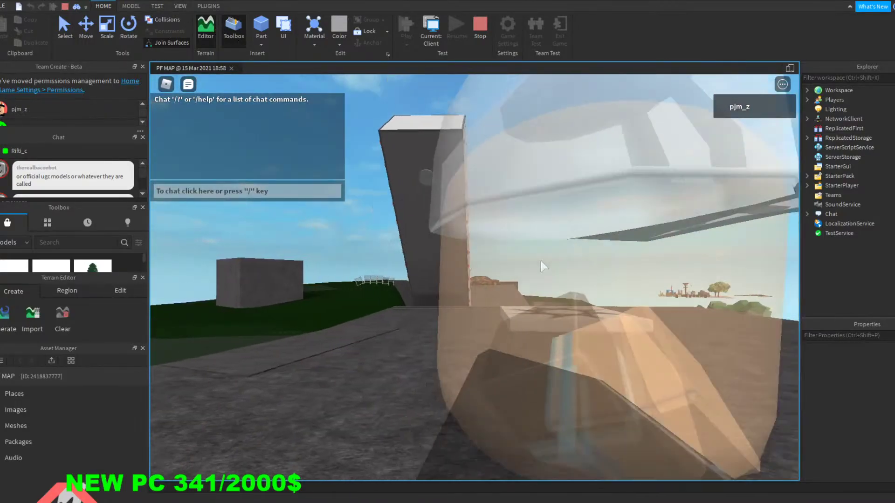
pyautogui.scroll(-3, 541, 261)
pyautogui.press('w')
pyautogui.moveTo(604, 245); pyautogui.dragTo(604, 244, button='right')
pyautogui.press('space')
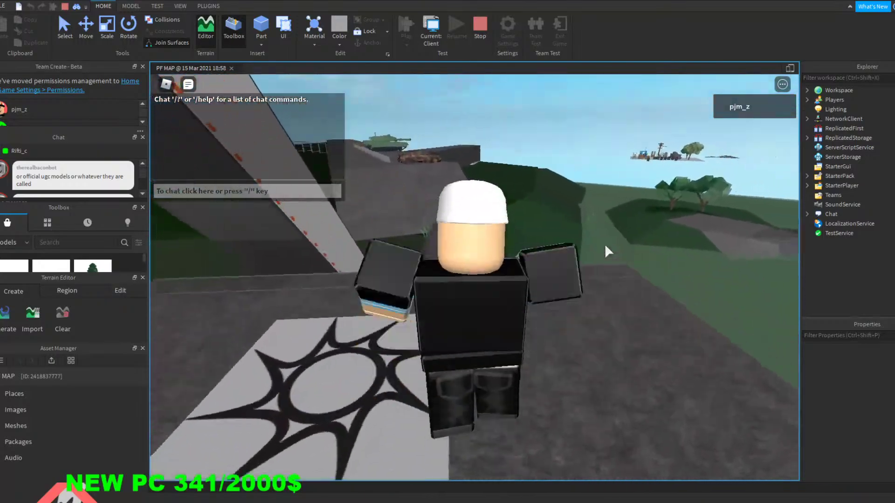
# Step: Jump off the highway past the trailer and boulders to the concrete ramp, and look back across the field
pyautogui.press('w')
pyautogui.scroll(-3, 604, 245)
pyautogui.press('space')
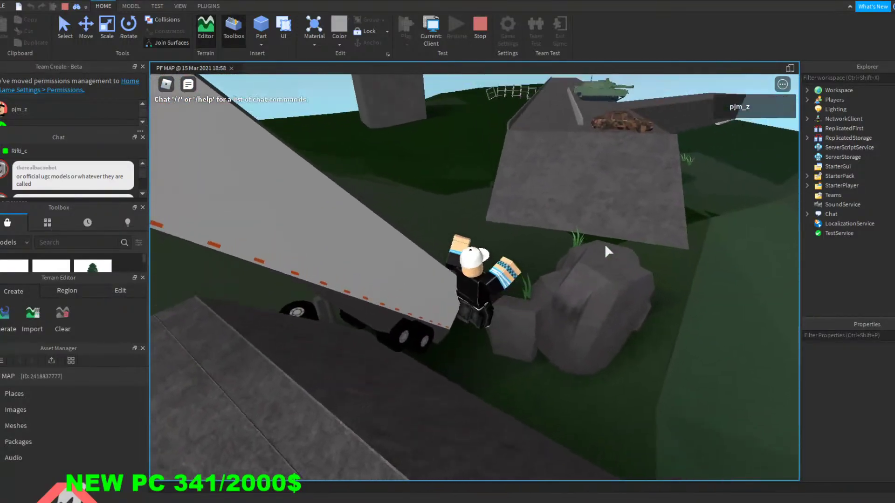
pyautogui.press('w')
pyautogui.press('space')
pyautogui.press('w')
pyautogui.scroll(-3, 423, 197)
pyautogui.moveTo(423, 196); pyautogui.dragTo(423, 196, button='right')
pyautogui.press('space')
pyautogui.press('s')
pyautogui.press('space')
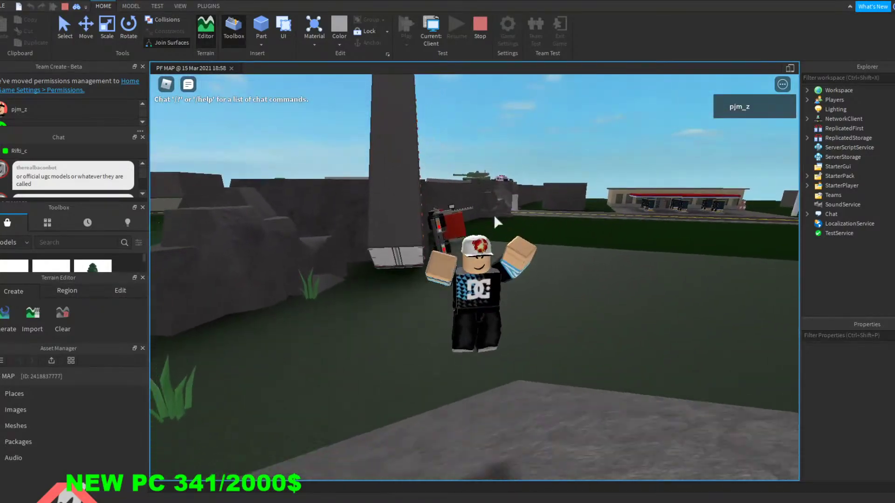
# Step: Leave the ramp and walk out onto the open grass to view the ramp and boulders from the field
pyautogui.moveTo(566, 260); pyautogui.dragTo(566, 260, button='right')
pyautogui.moveTo(496, 237); pyautogui.dragTo(565, 229, button='right')
pyautogui.press('d')
pyautogui.press('a')
pyautogui.press('d')
pyautogui.press('w')
pyautogui.press('space')
pyautogui.press('w')
pyautogui.press('d')
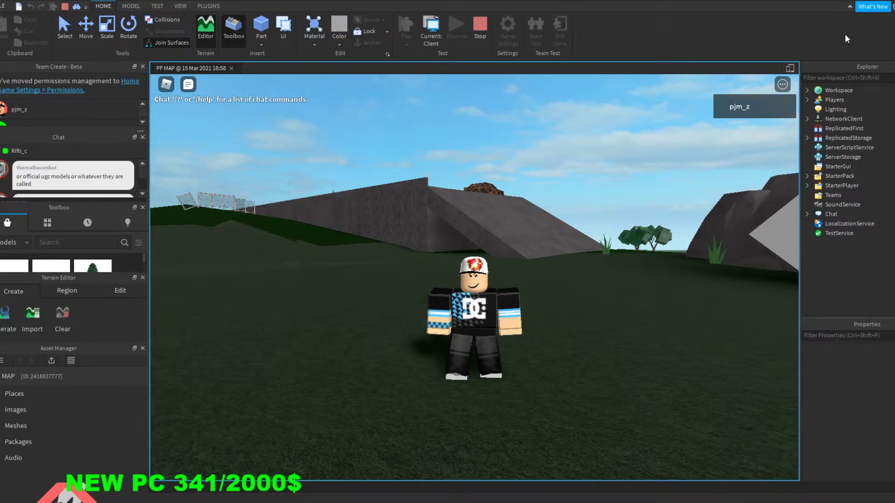
# Step: Examine the open sightline from the grass field toward the gas station and gas sign, ending in first-person view
pyautogui.moveTo(623, 179); pyautogui.dragTo(622, 178, button='right')
pyautogui.scroll(3, 622, 178)
pyautogui.scroll(-3, 623, 177)
pyautogui.scroll(4, 622, 177)
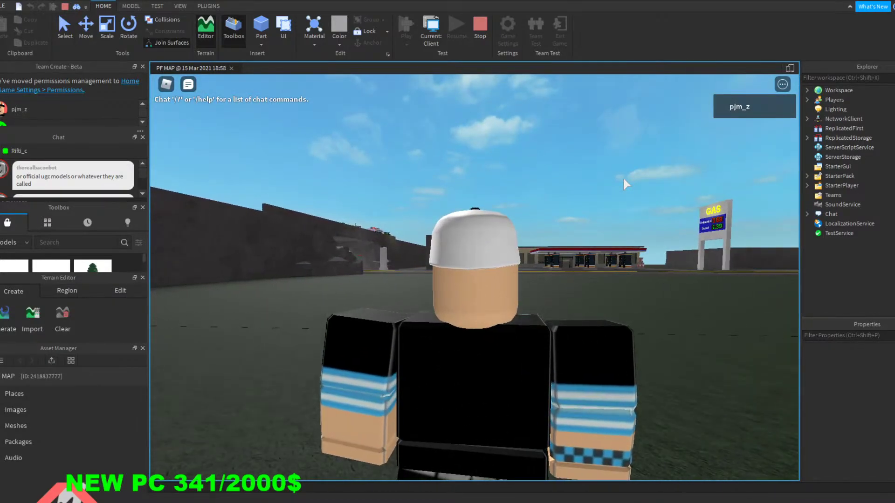
pyautogui.moveTo(624, 179); pyautogui.dragTo(605, 181, button='right')
pyautogui.scroll(2, 624, 179)
pyautogui.scroll(3, 604, 181)
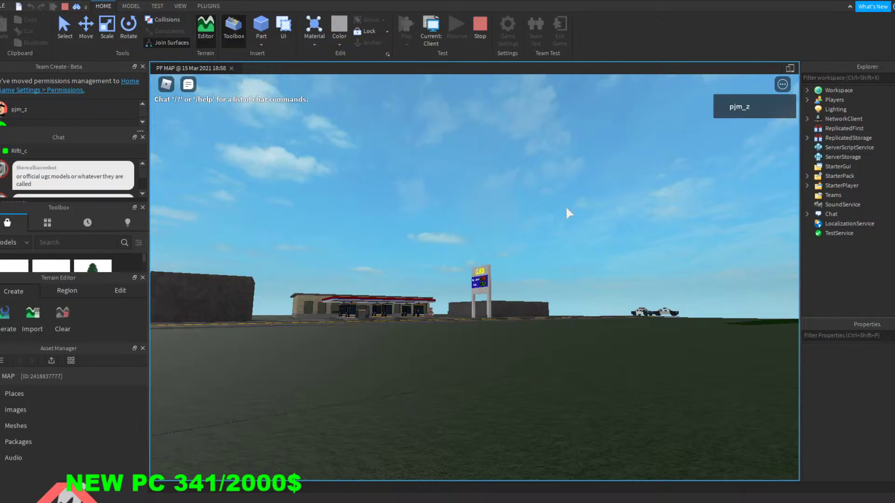
# Step: Move around the open field in first-person to check the cover by the placeholder block, crashed truck and highway wall
pyautogui.click(669, 240)
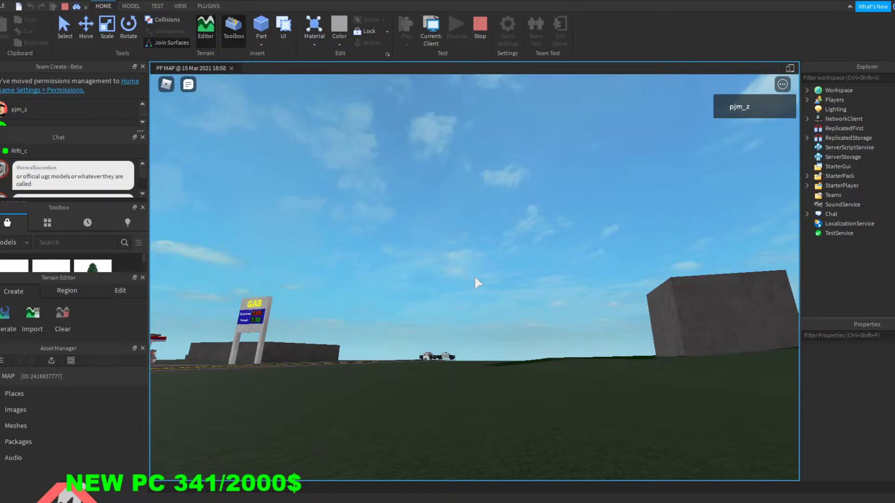
pyautogui.press('w')
pyautogui.press('space')
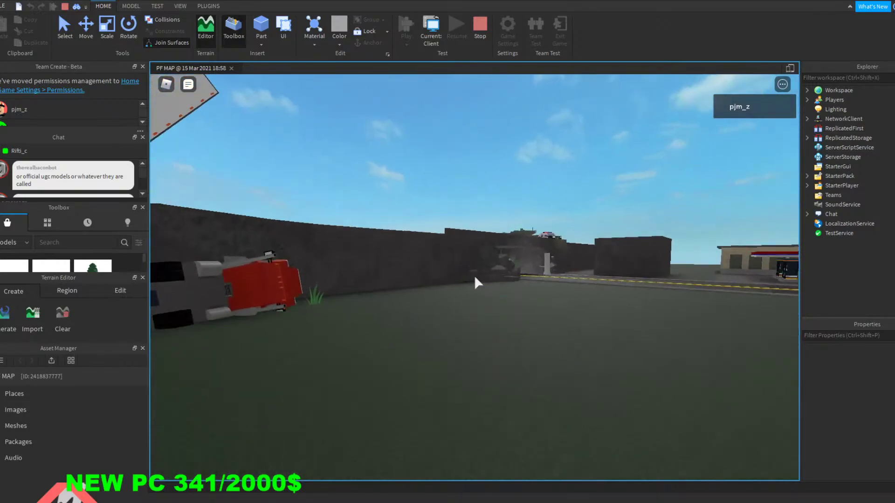
pyautogui.press('s')
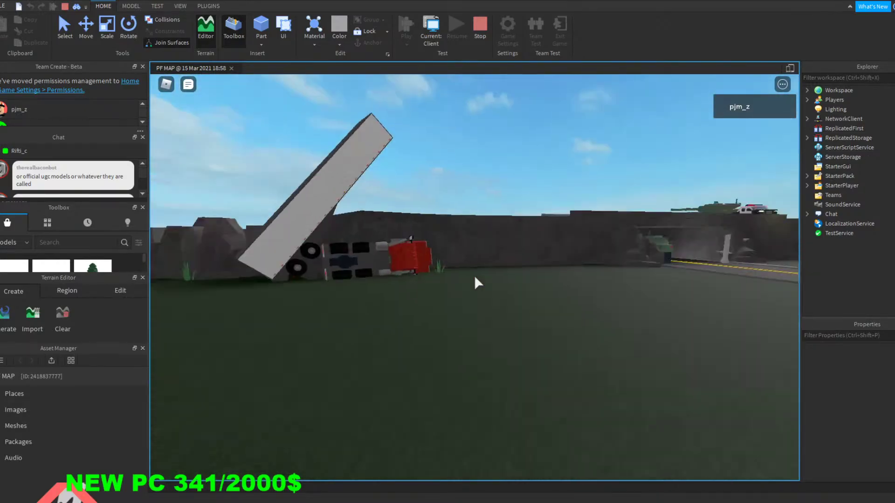
pyautogui.press('w')
# Step: Compare first-person and third-person views across the field toward the green vehicle and gas station
pyautogui.scroll(-1, 474, 275)
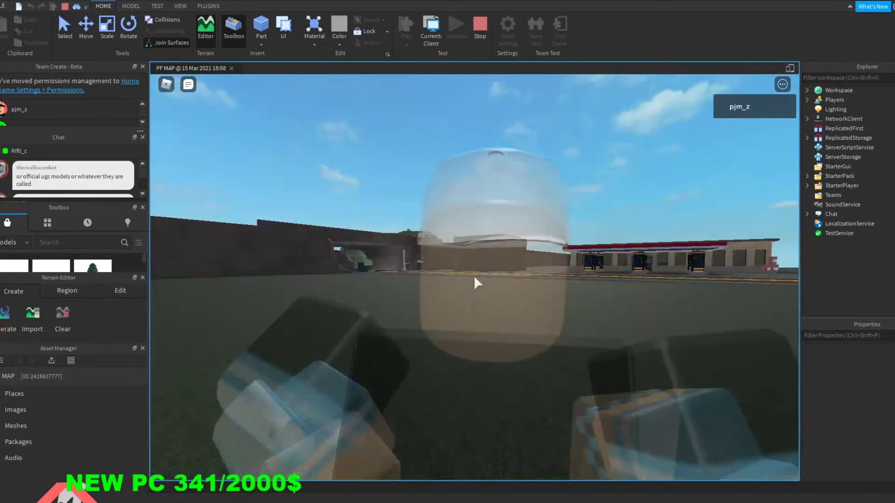
pyautogui.scroll(1, 475, 276)
pyautogui.scroll(-1, 474, 276)
pyautogui.scroll(1, 474, 276)
pyautogui.scroll(-1, 475, 276)
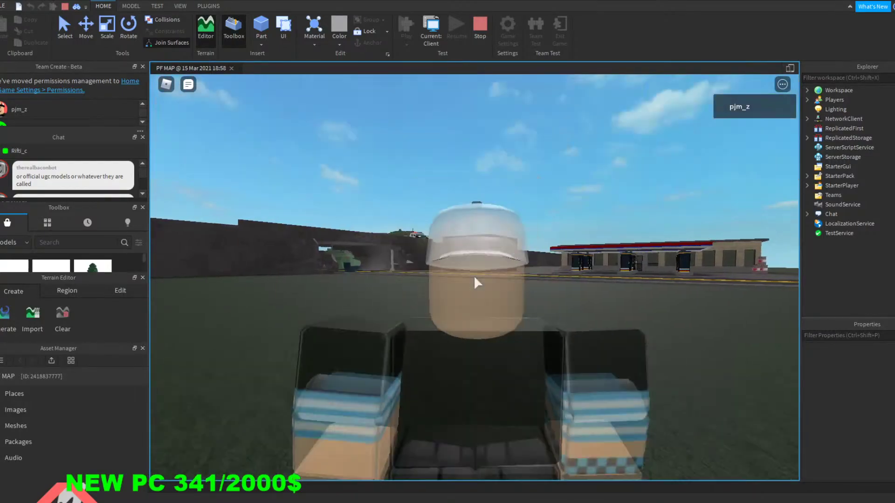
pyautogui.scroll(-1, 474, 278)
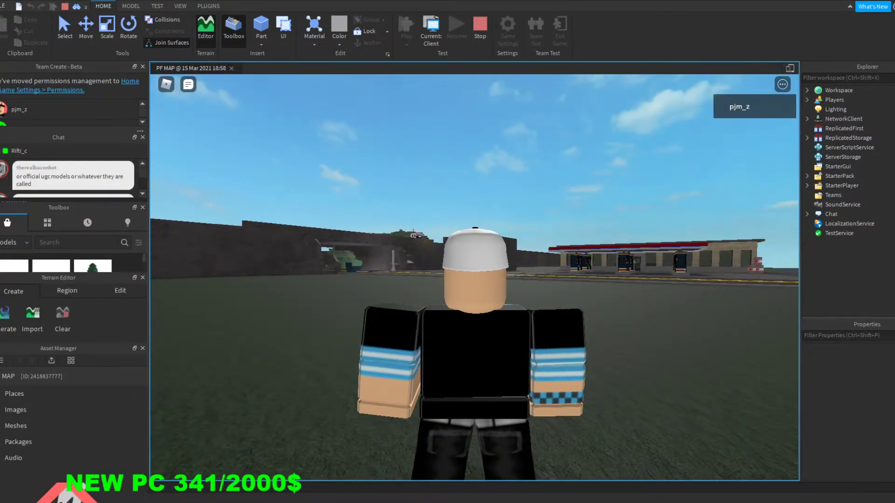